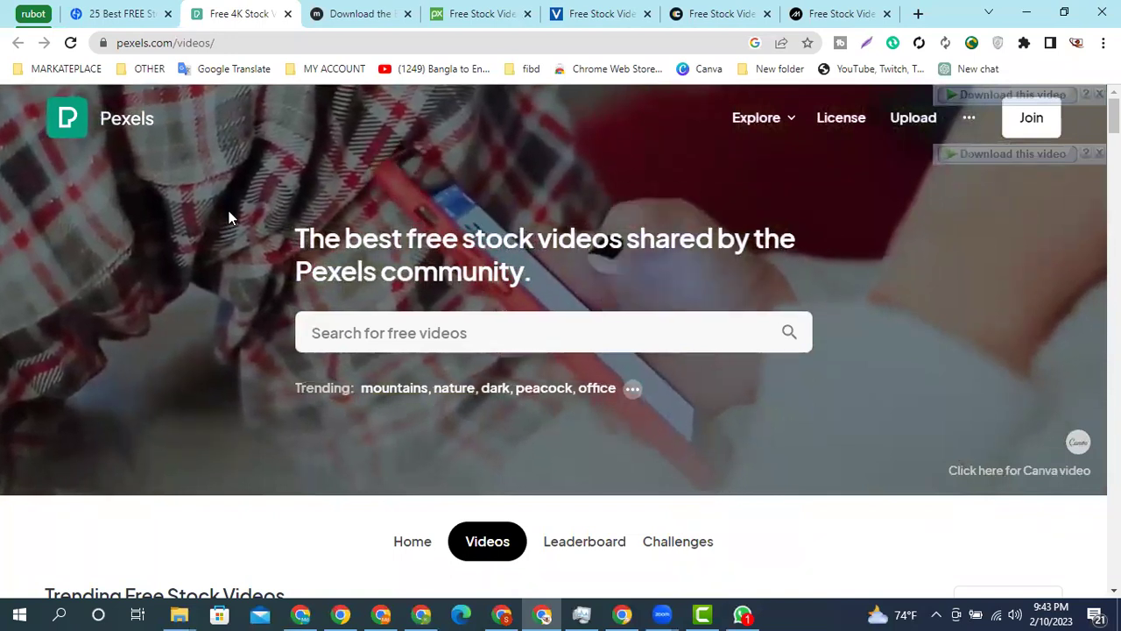
- Search Pexels' free videos for 'TRAIN' using the 'train' suggestion
scroll(233, 211, down, 1)
scroll(233, 212, up, 1)
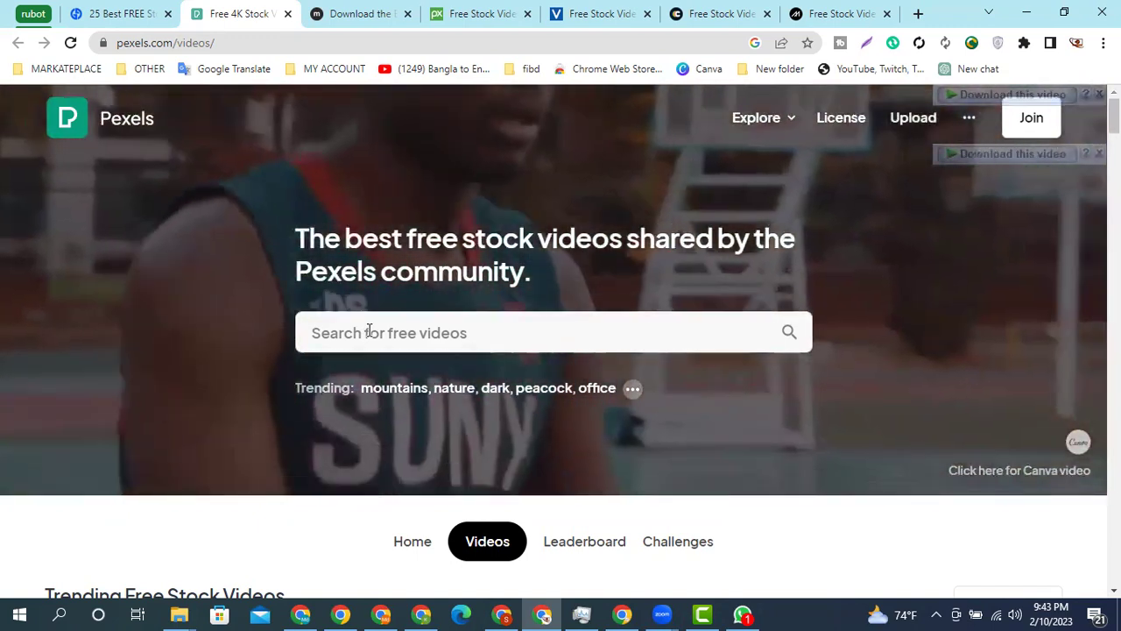
click(368, 330)
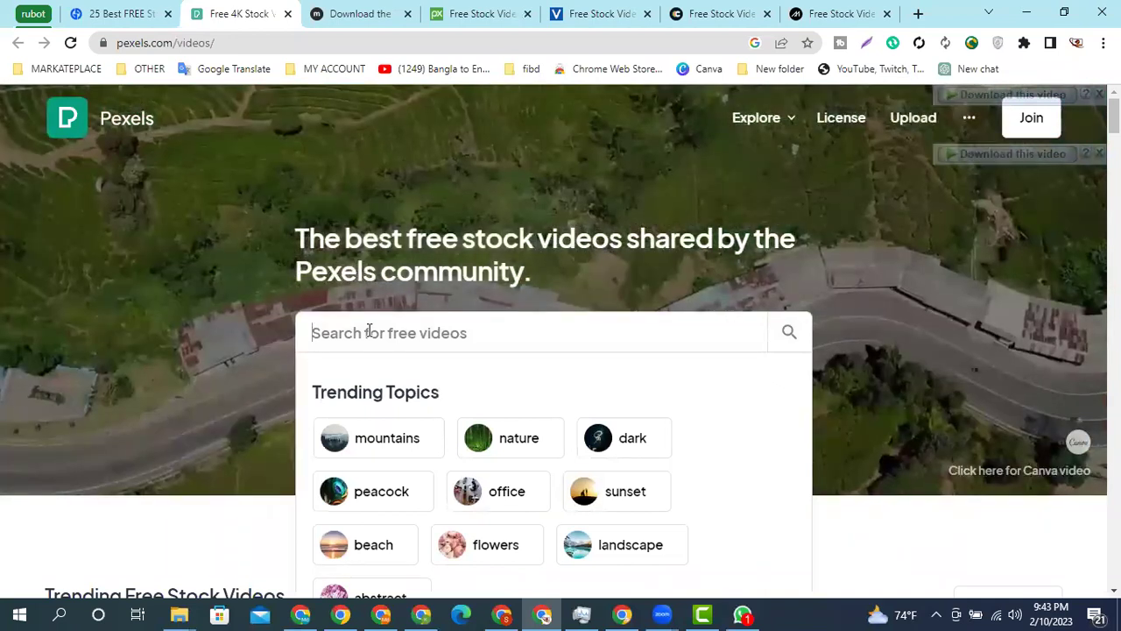
text(TRAIN)
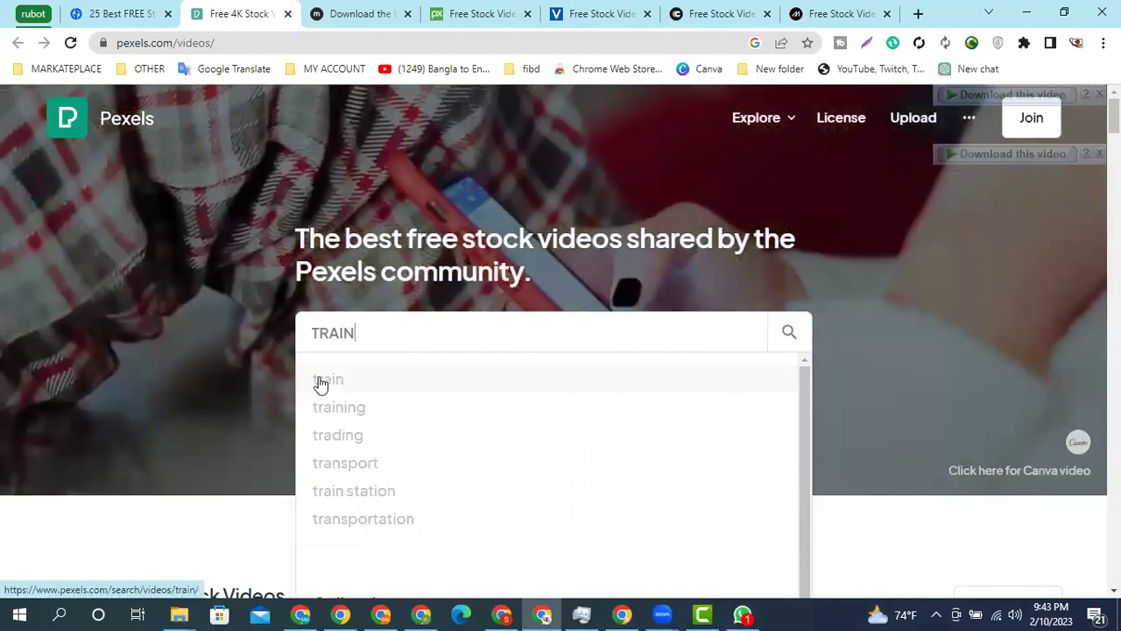
click(319, 379)
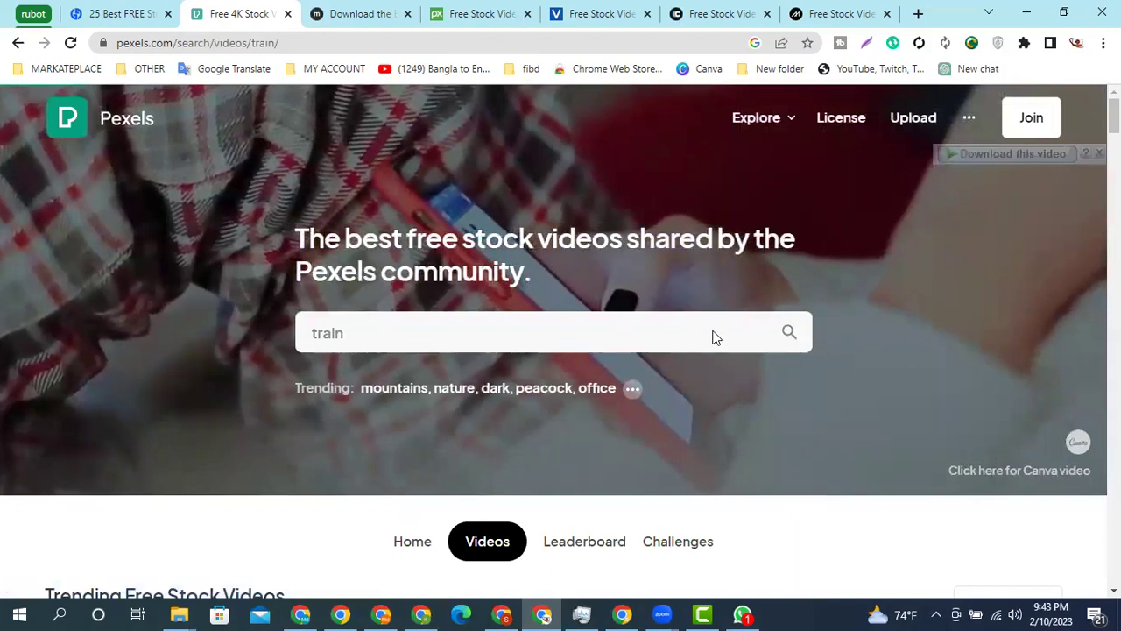
- Open the tunnel, railway-track and elevated-train clips in new tabs, then view the tunnel clip
scroll(455, 254, down, 2)
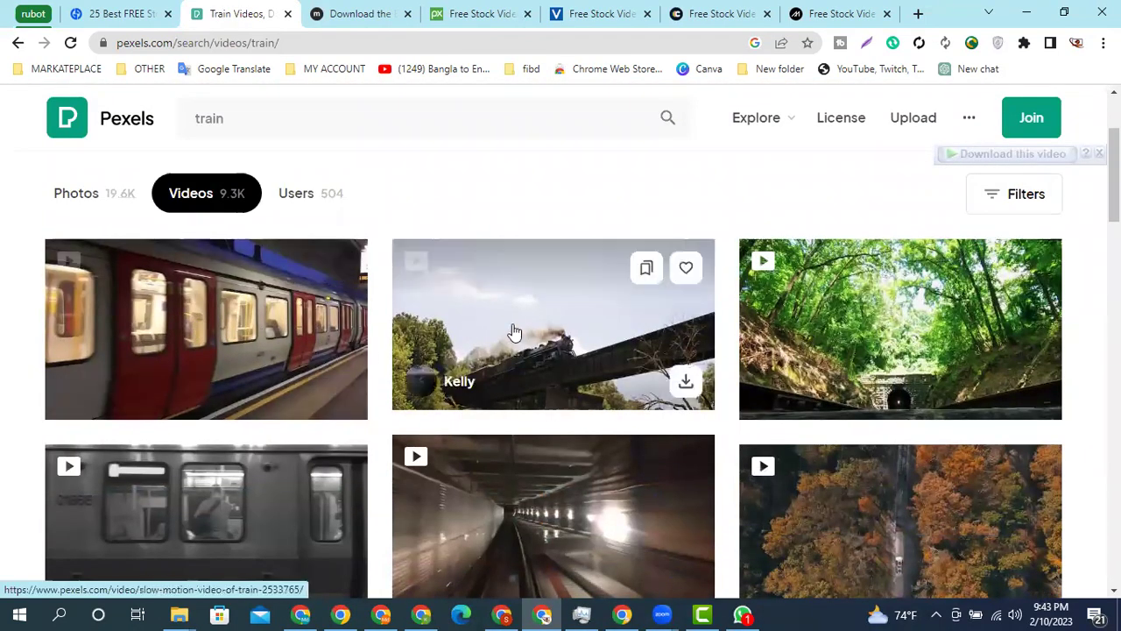
scroll(524, 315, down, 1)
scroll(526, 309, down, 1)
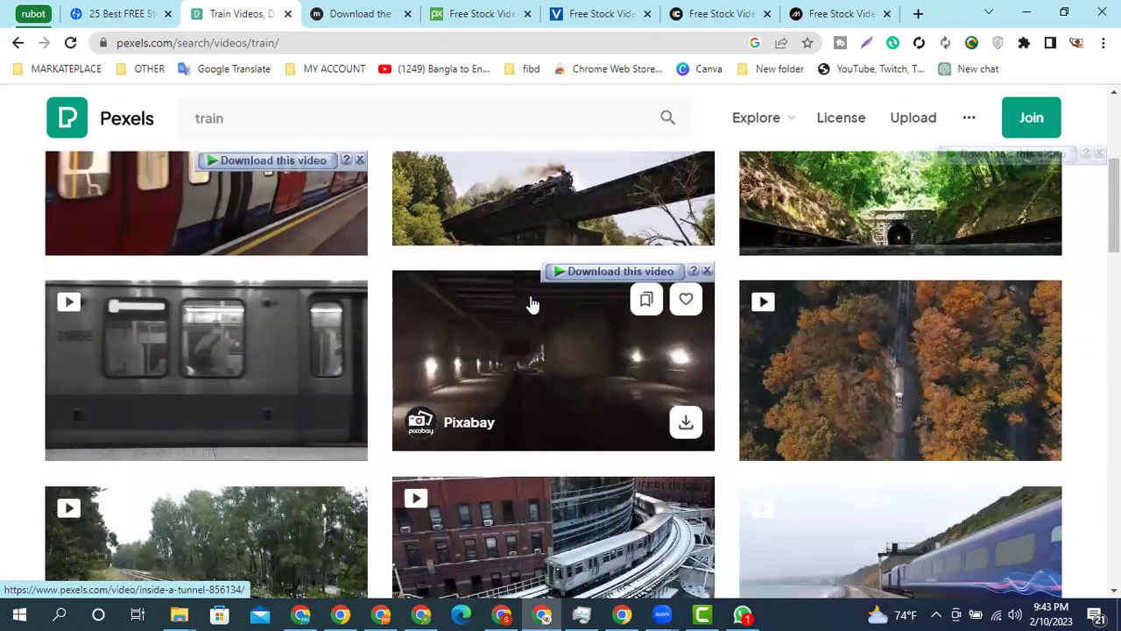
scroll(528, 304, down, 1)
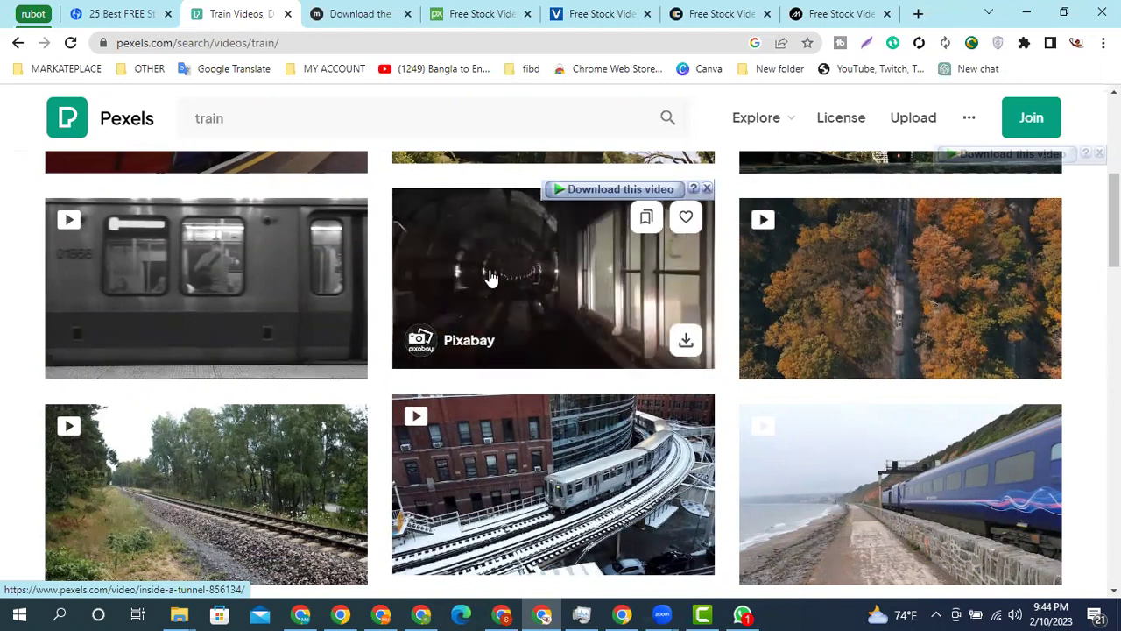
right_click(508, 249)
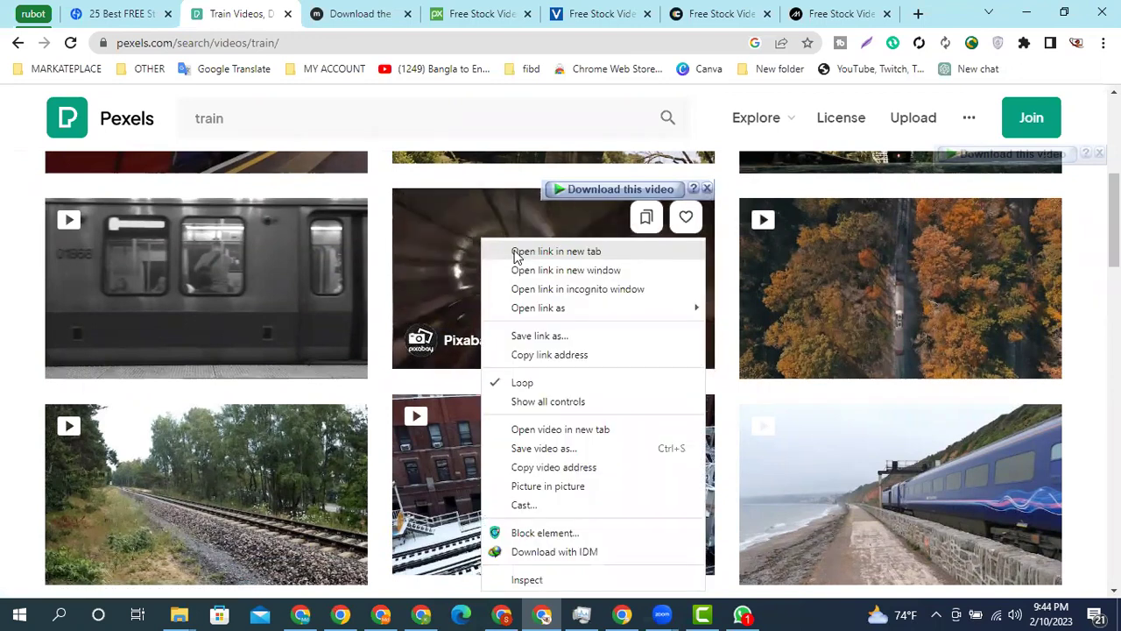
click(515, 254)
scroll(264, 279, up, 2)
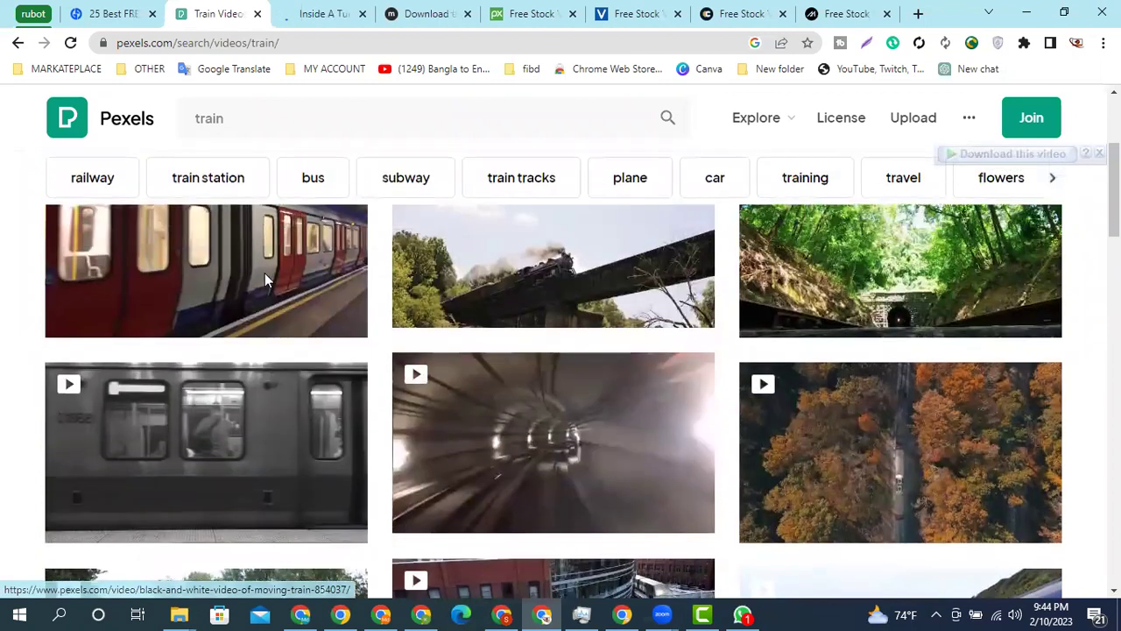
scroll(265, 273, down, 4)
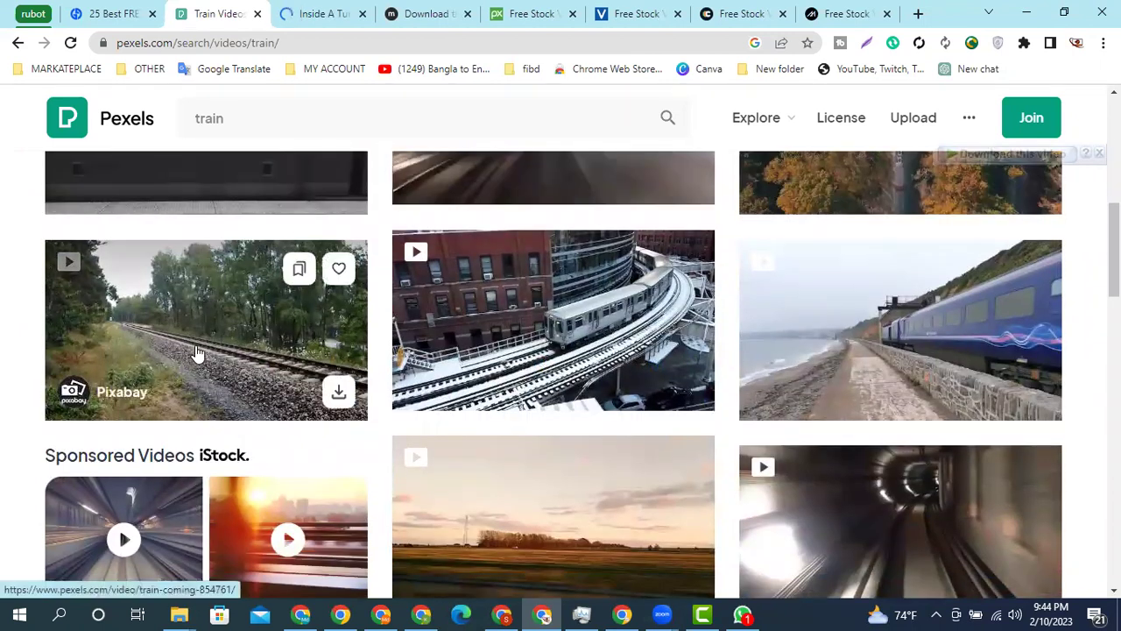
right_click(193, 330)
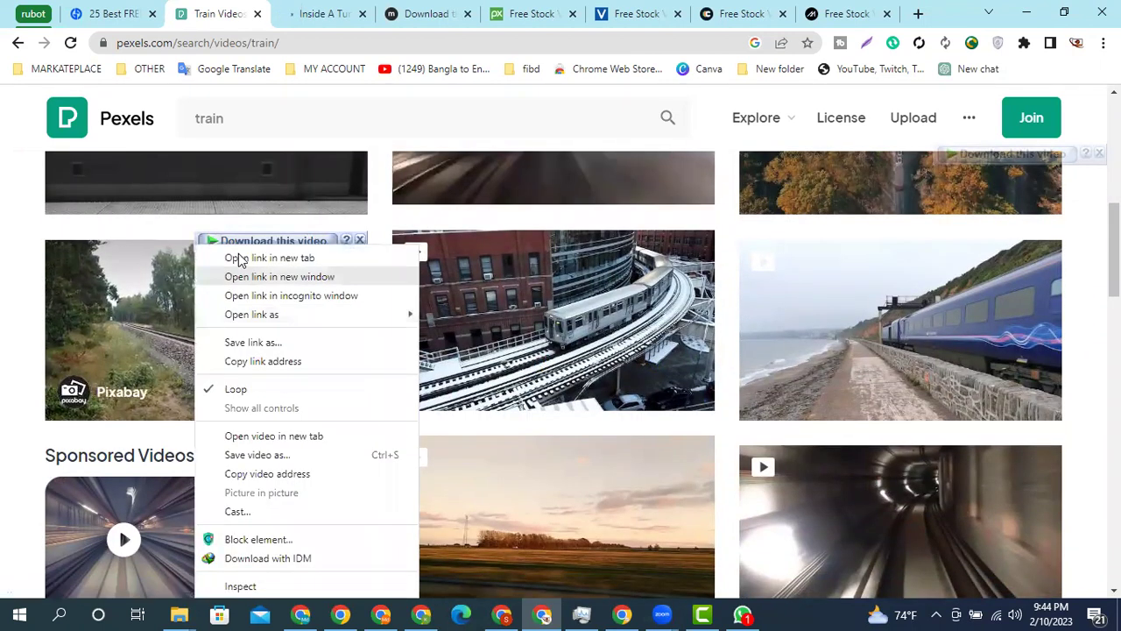
key(Return)
right_click(546, 249)
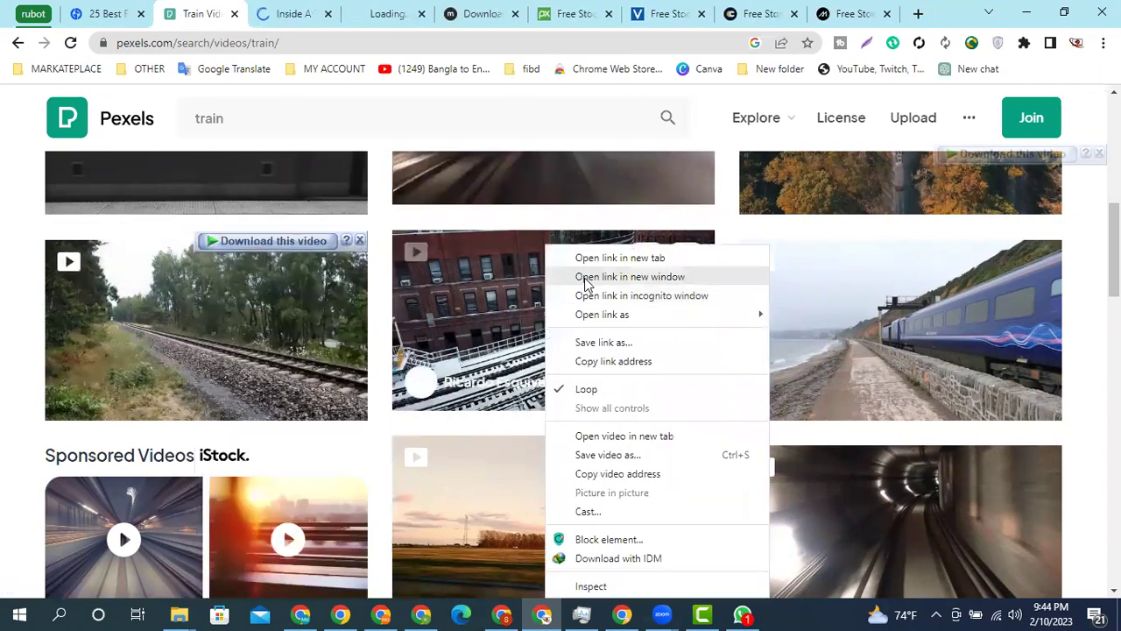
click(589, 257)
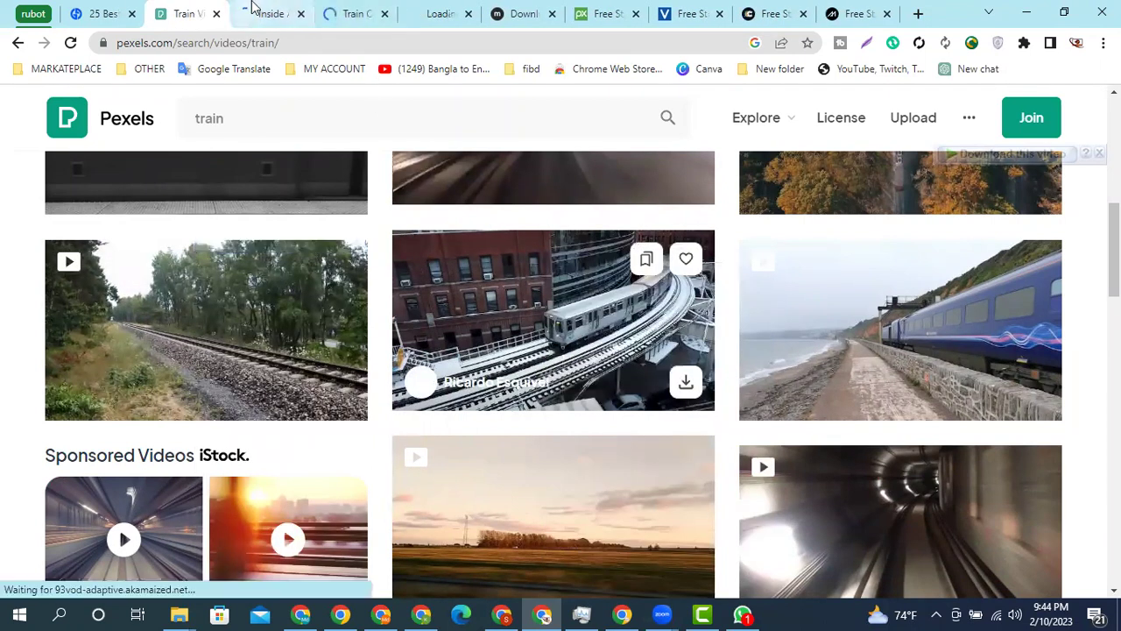
click(253, 8)
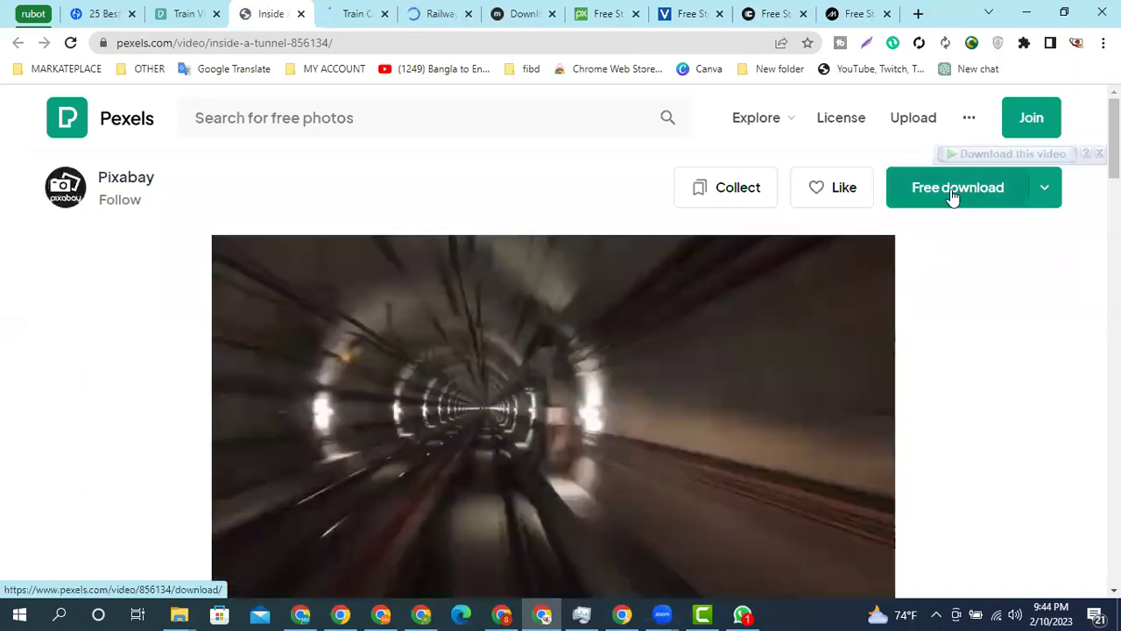
- Download the Inside a tunnel clip through IDM
click(953, 194)
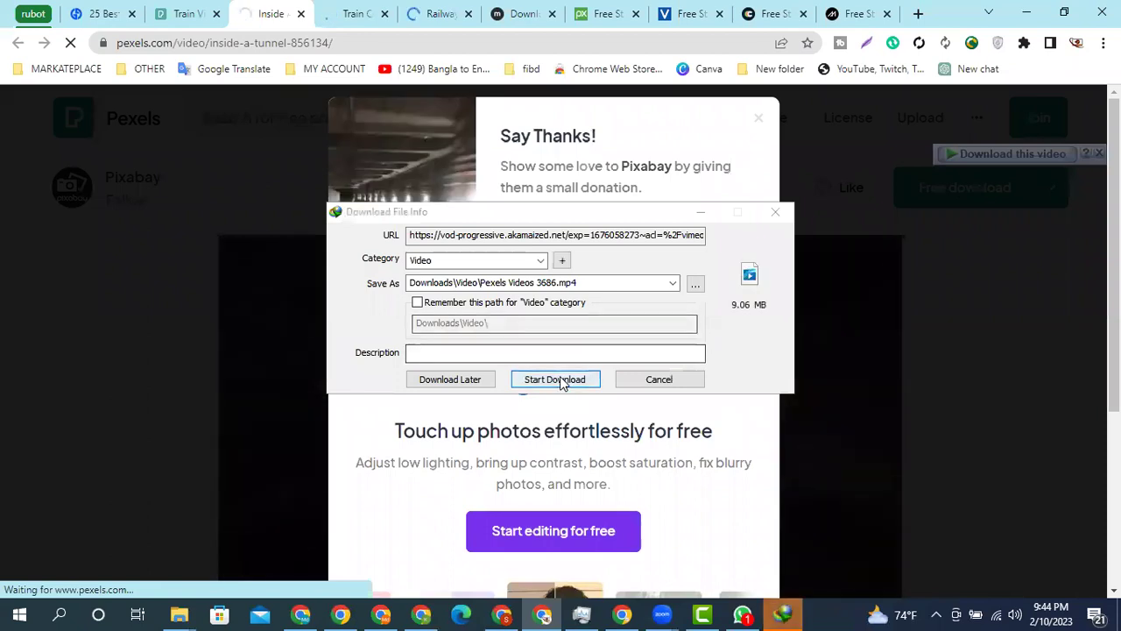
click(561, 380)
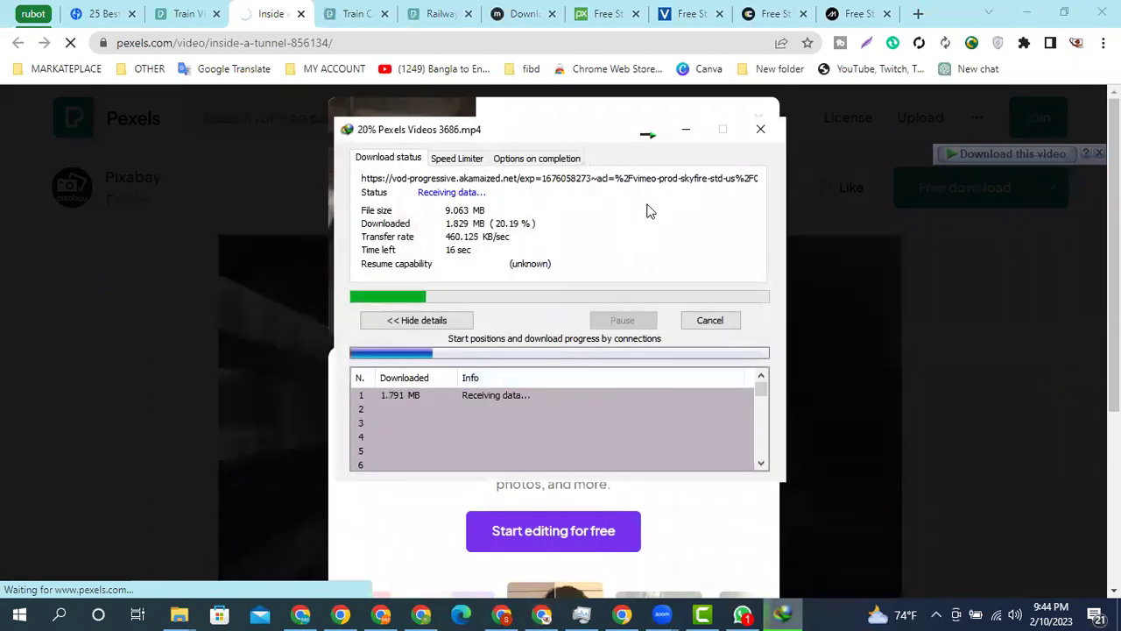
click(688, 131)
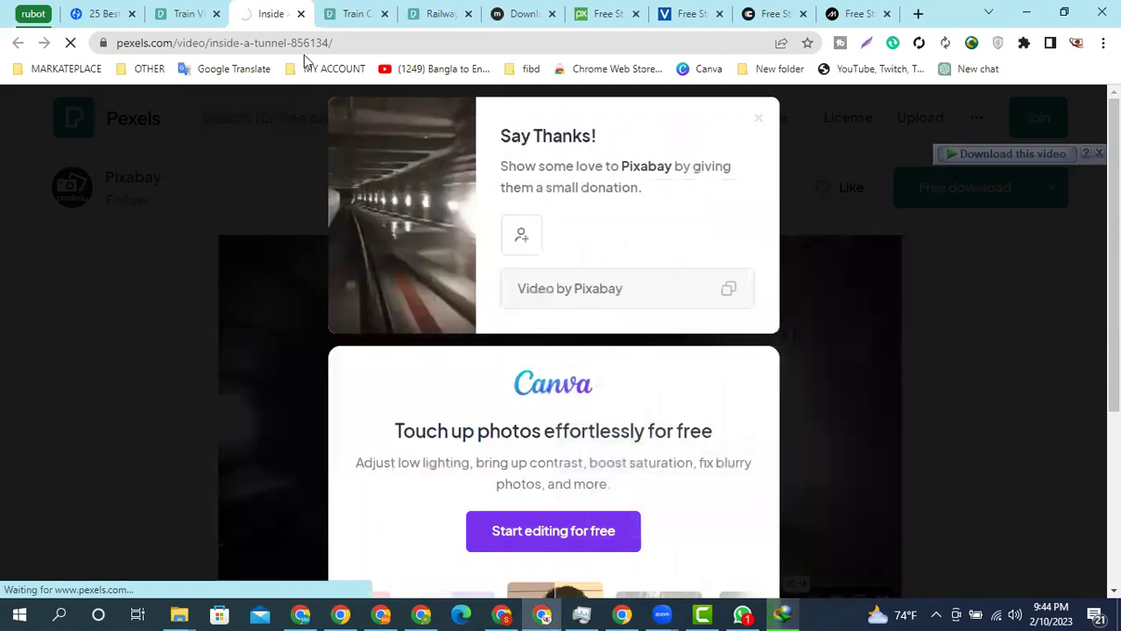
- Start downloading the Train Coming clip, then close the Inside a tunnel tab
click(350, 13)
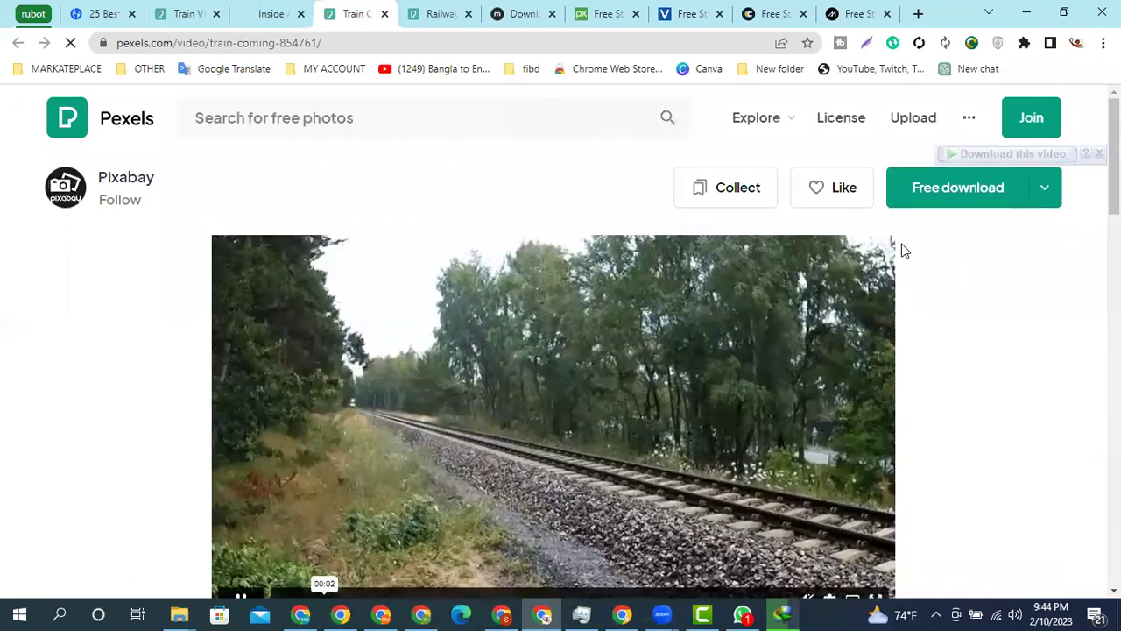
click(917, 189)
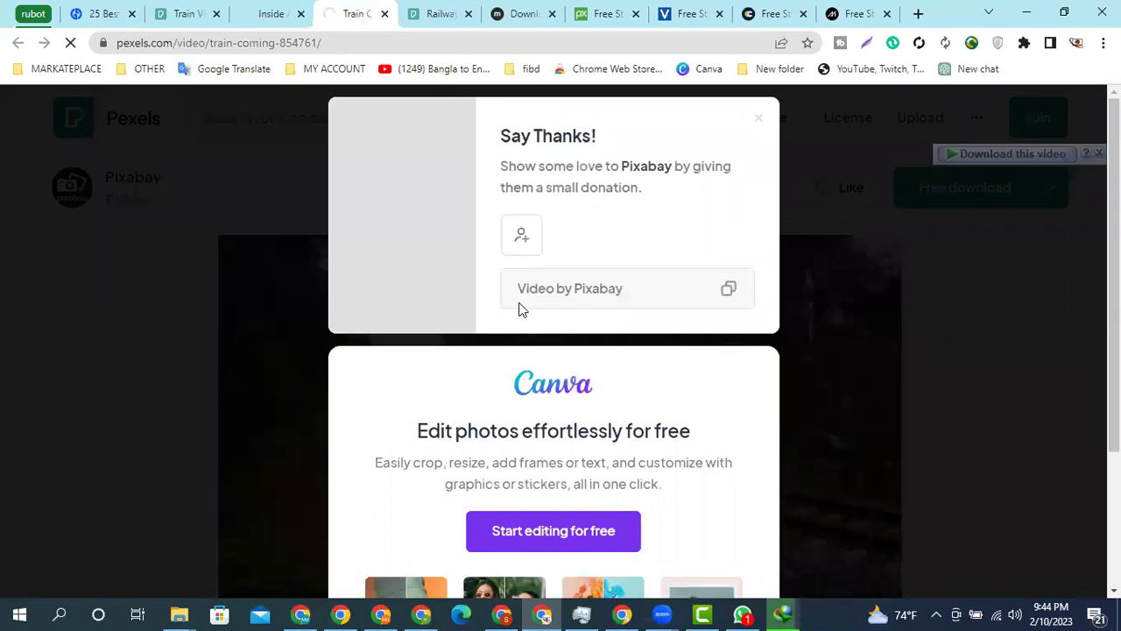
click(557, 378)
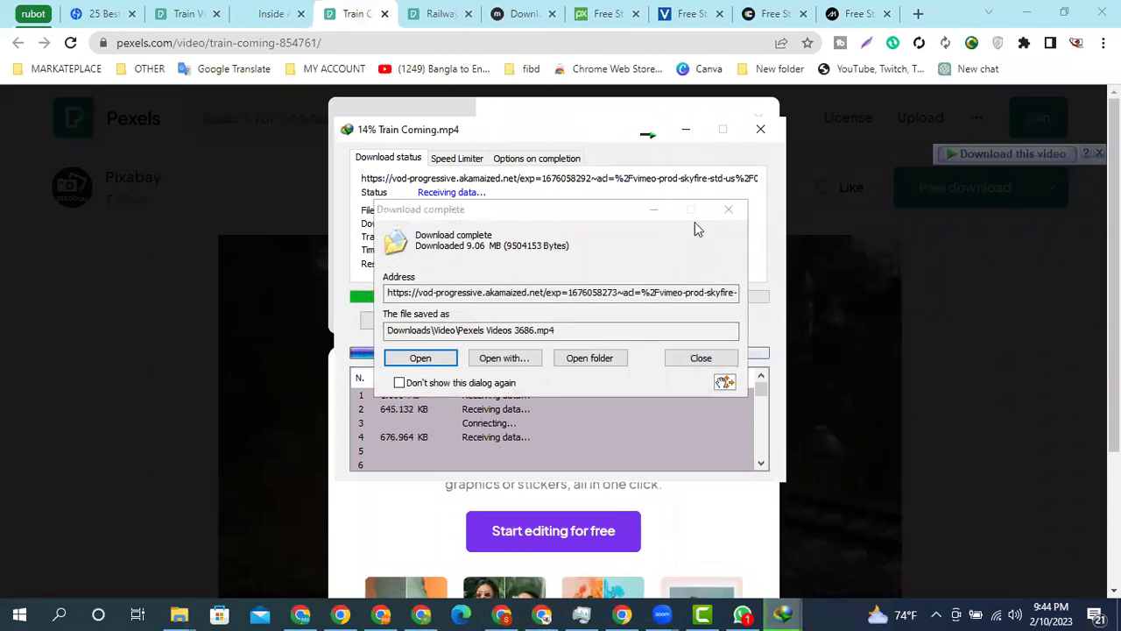
click(687, 134)
click(274, 7)
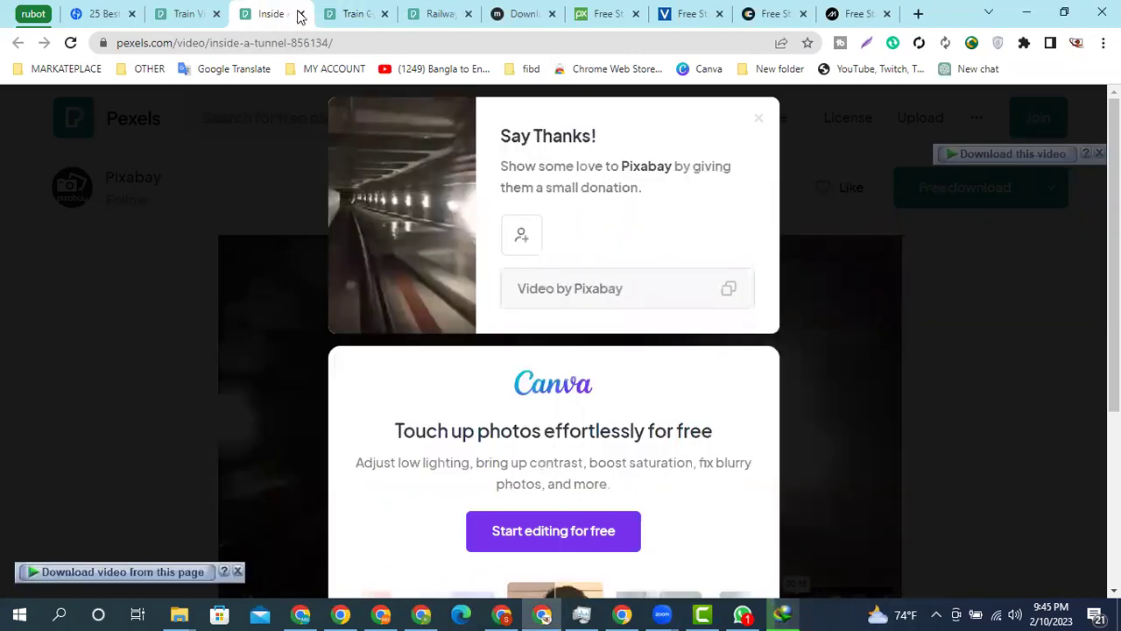
click(299, 14)
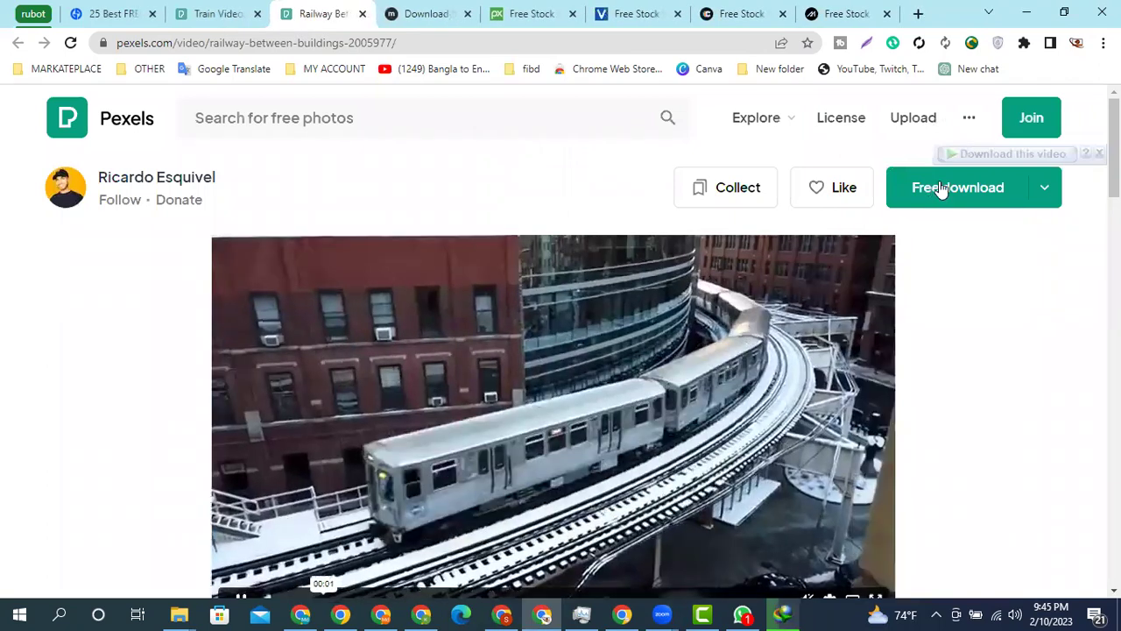
- Download the railway-between-buildings clip as Pexels Videos 2005977.mp4 and close its tab
click(939, 188)
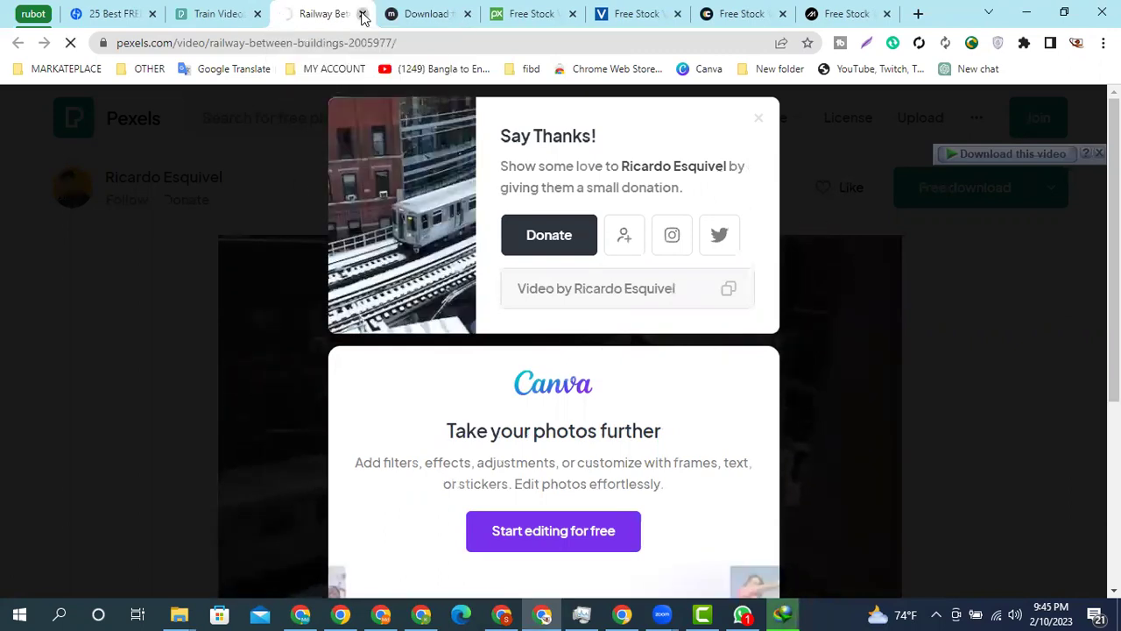
click(363, 14)
click(547, 375)
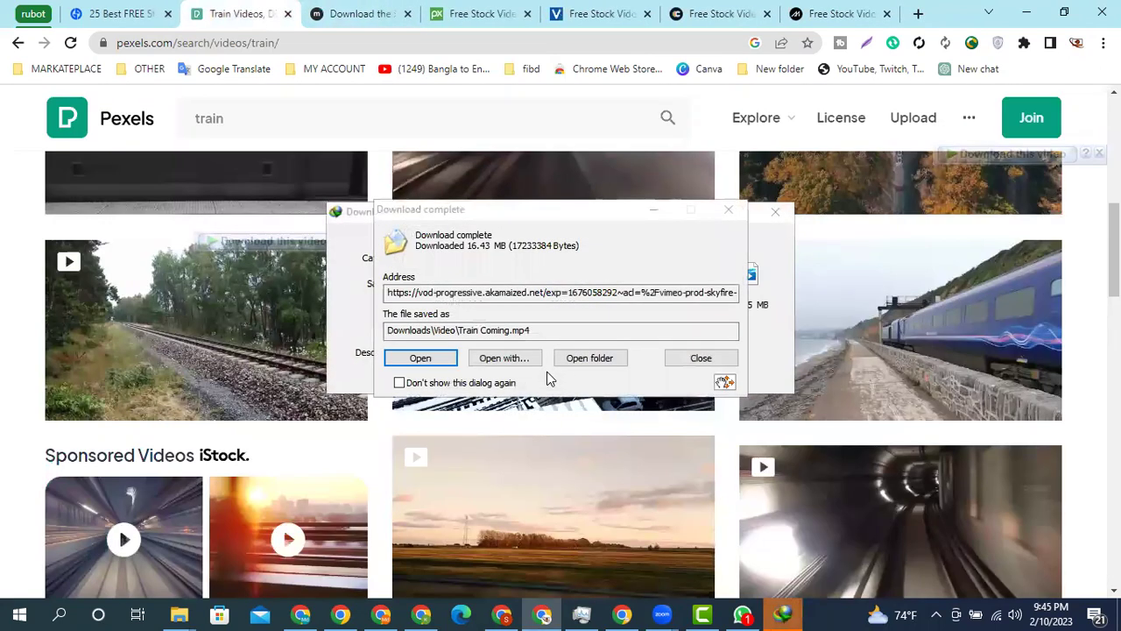
key(Escape)
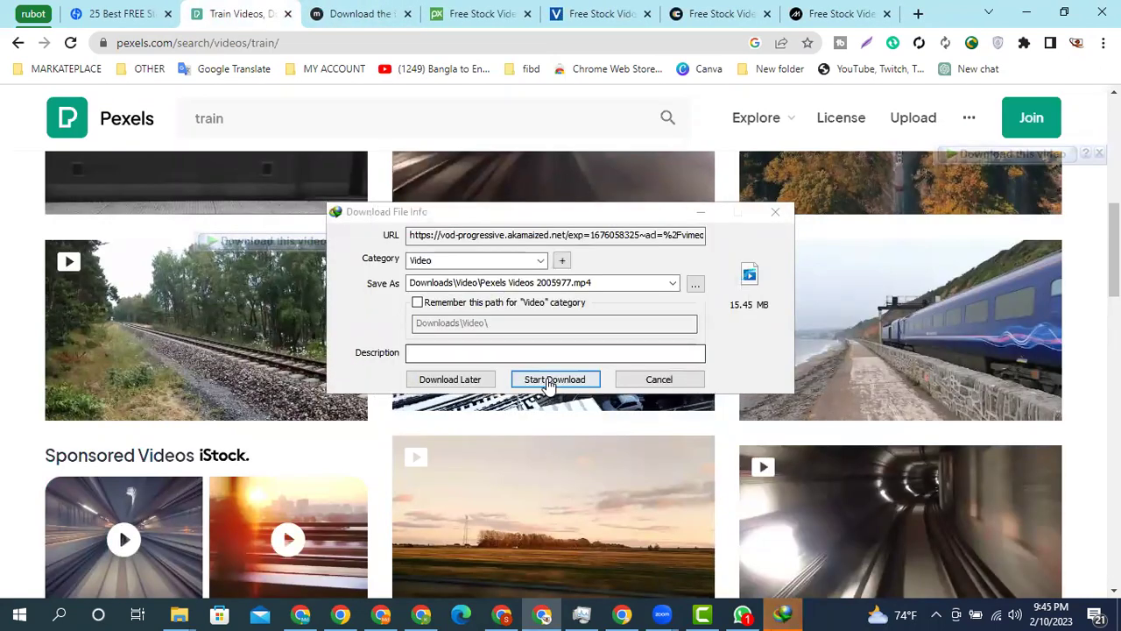
click(550, 381)
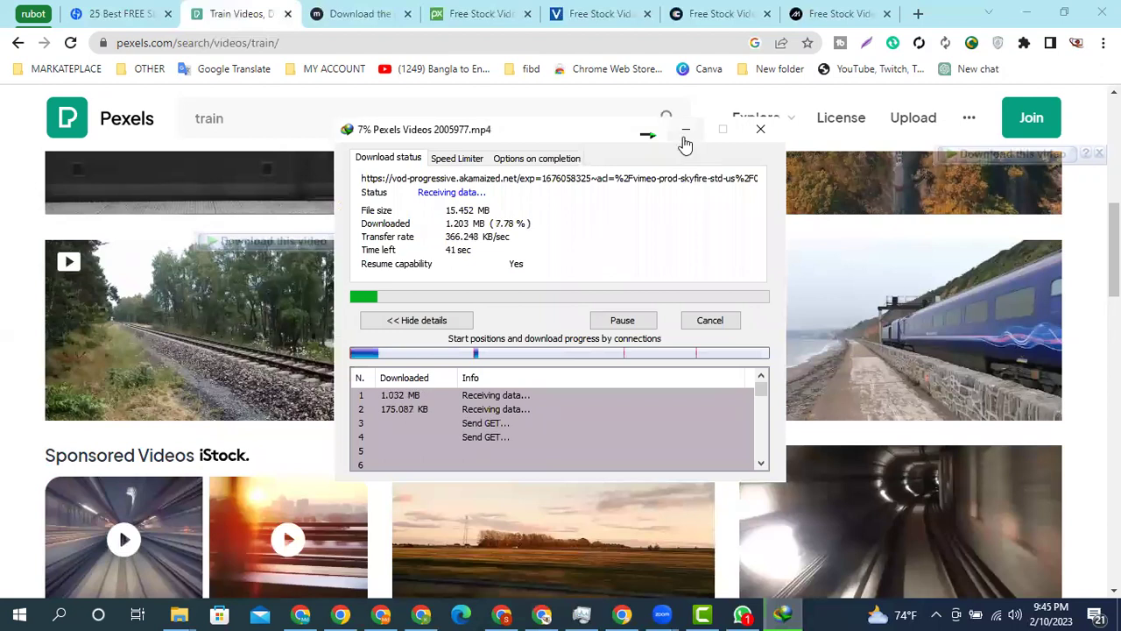
- Download the overhead train-platform clip as Pexels Videos 2774.mp4, then go to Mixkit
scroll(494, 405, down, 1)
scroll(947, 331, down, 2)
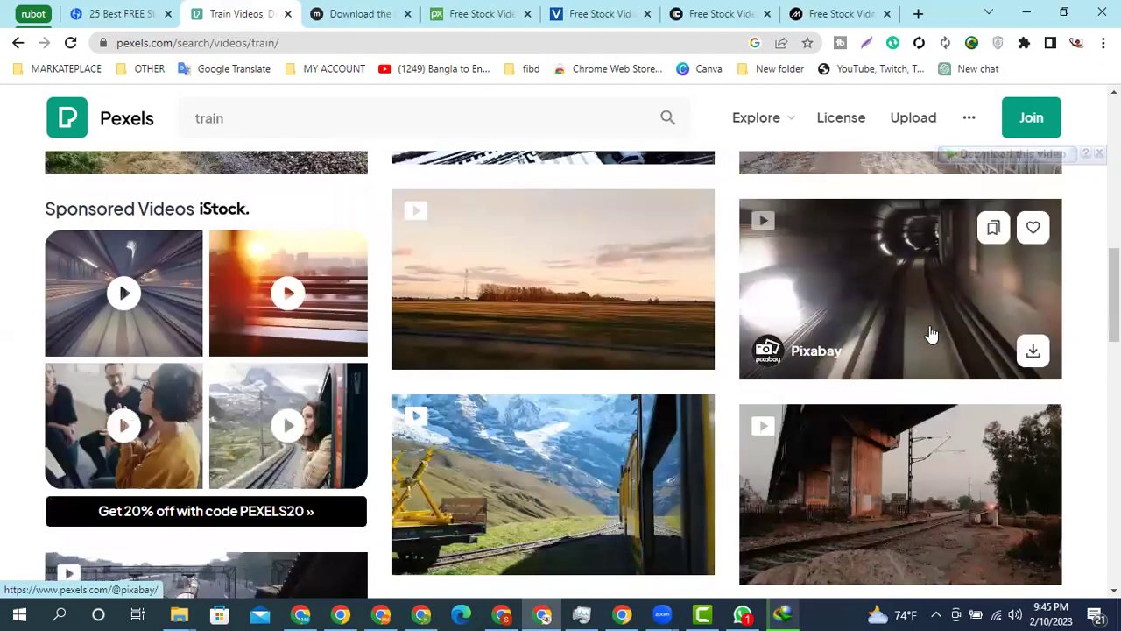
scroll(496, 367, down, 2)
scroll(188, 378, down, 1)
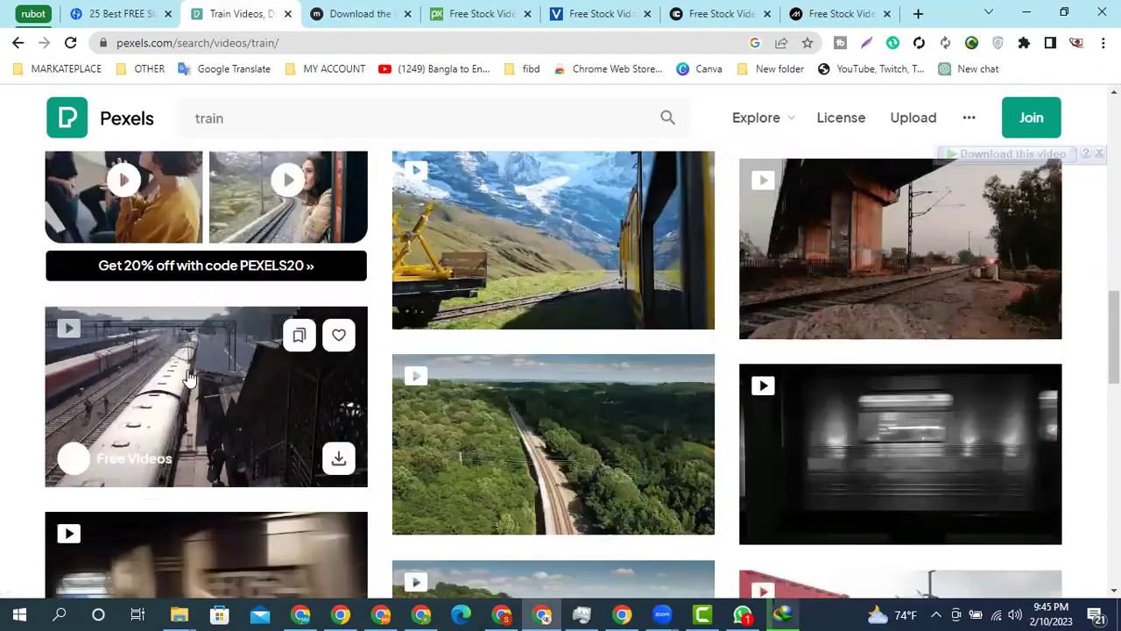
click(166, 407)
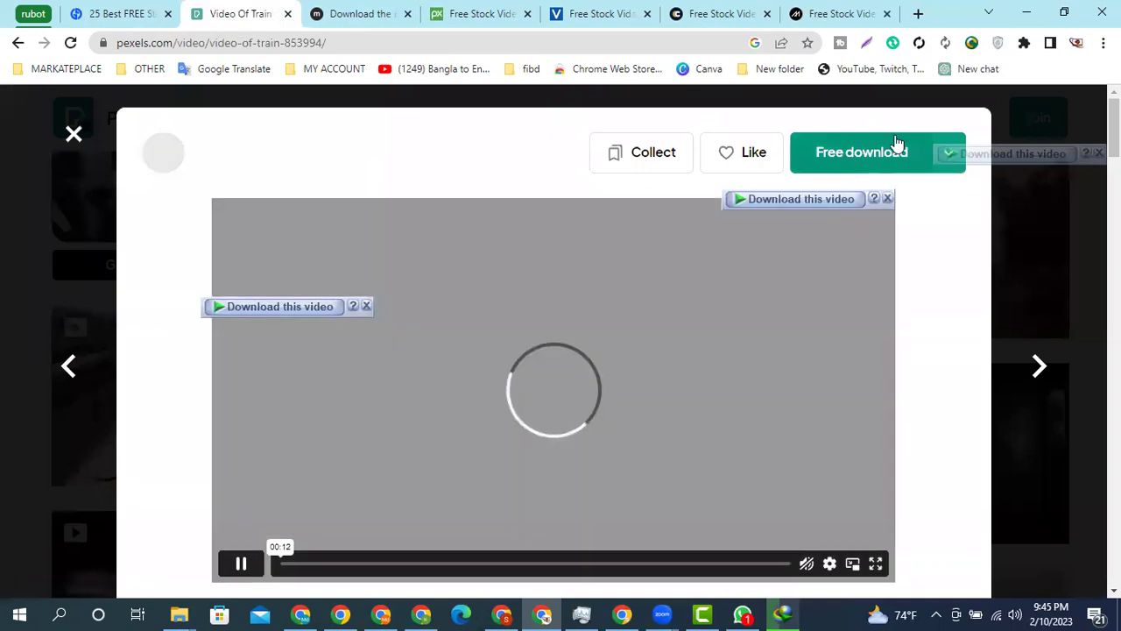
click(863, 154)
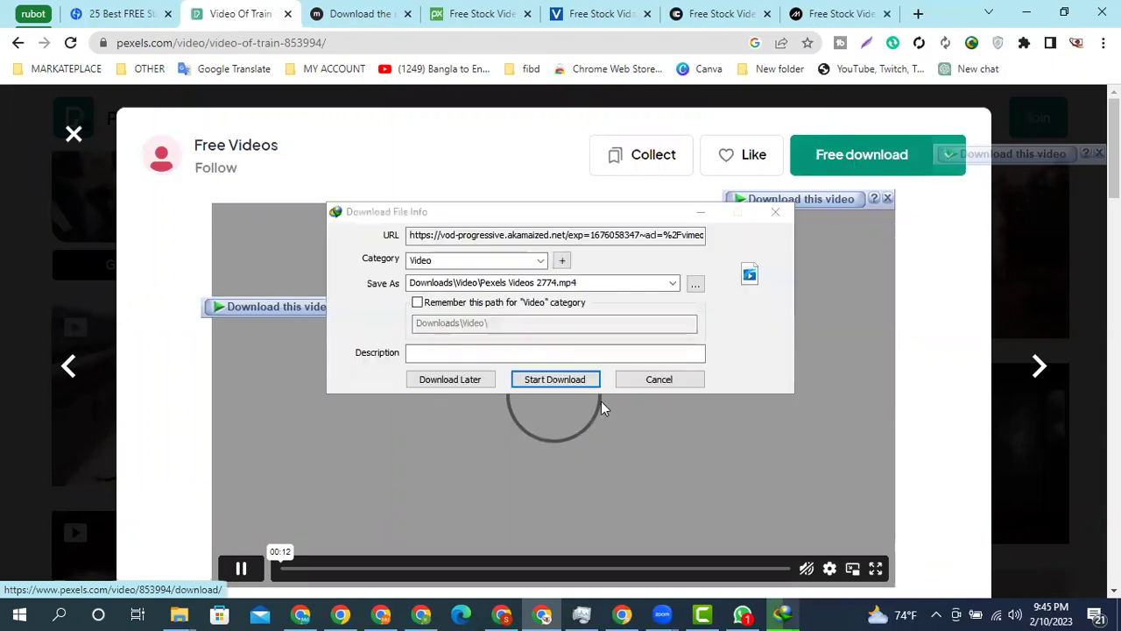
click(554, 381)
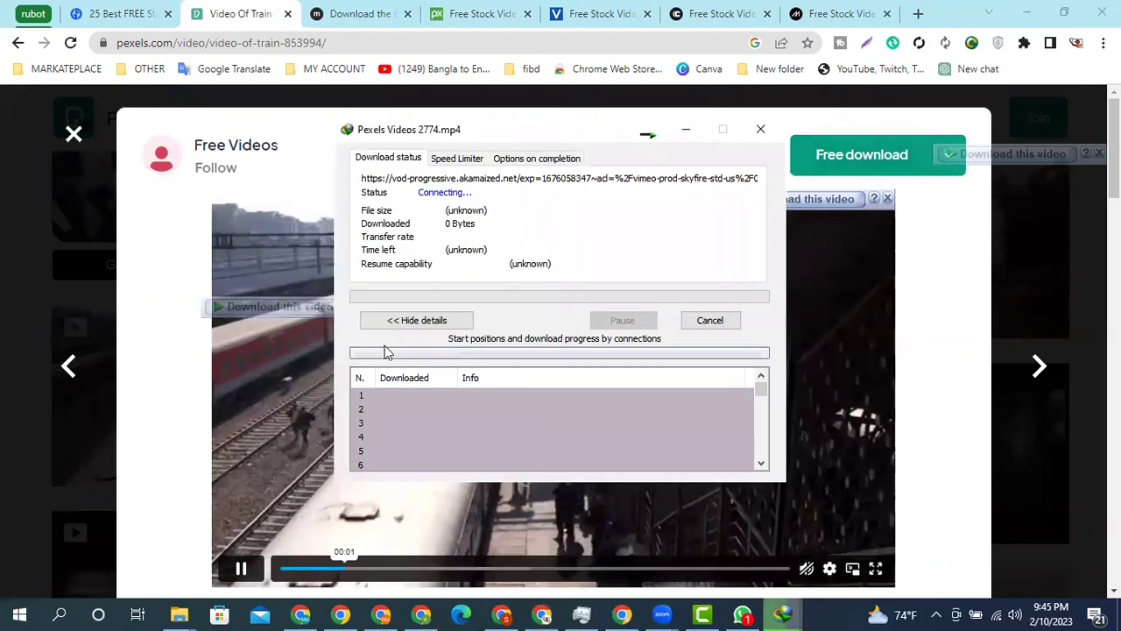
click(686, 133)
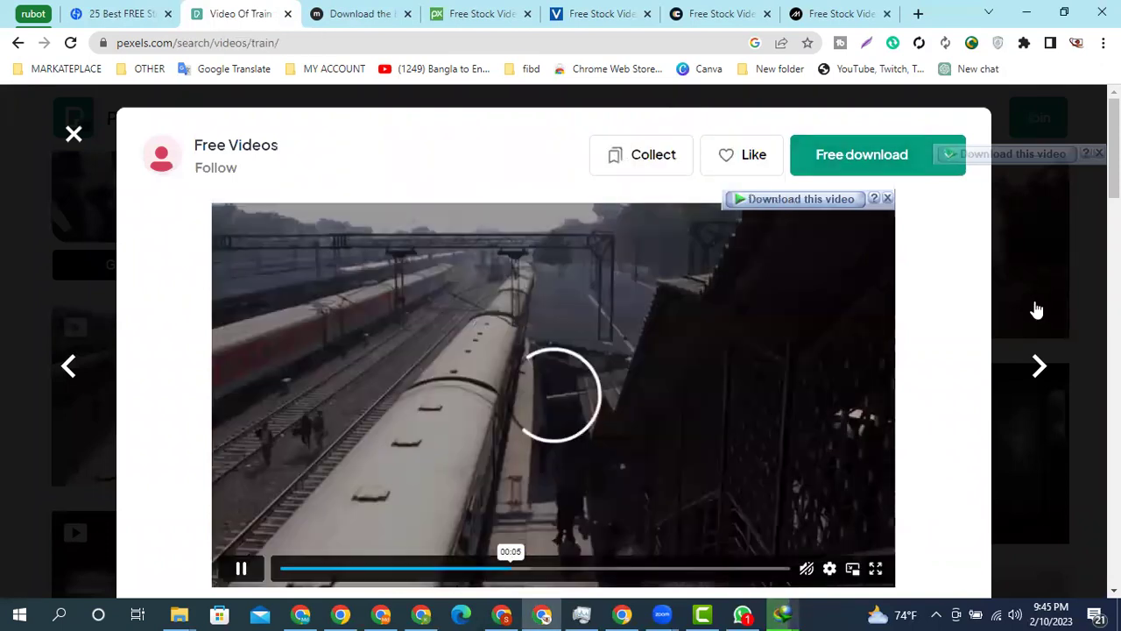
click(1035, 308)
click(334, 8)
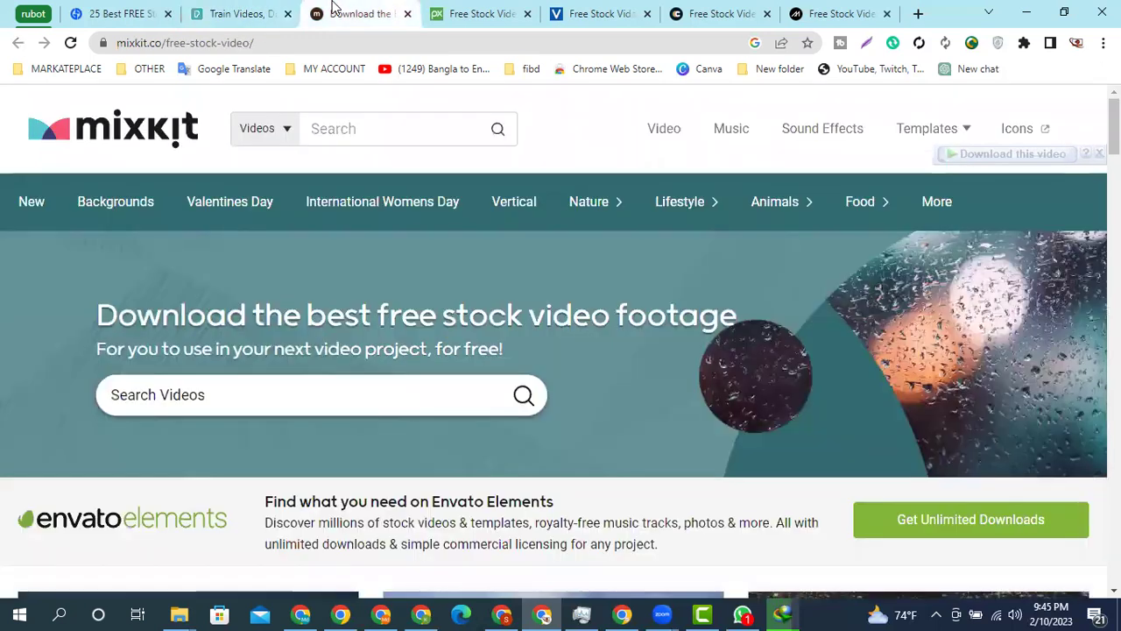
- Search Mixkit's videos for TRAIN
click(285, 132)
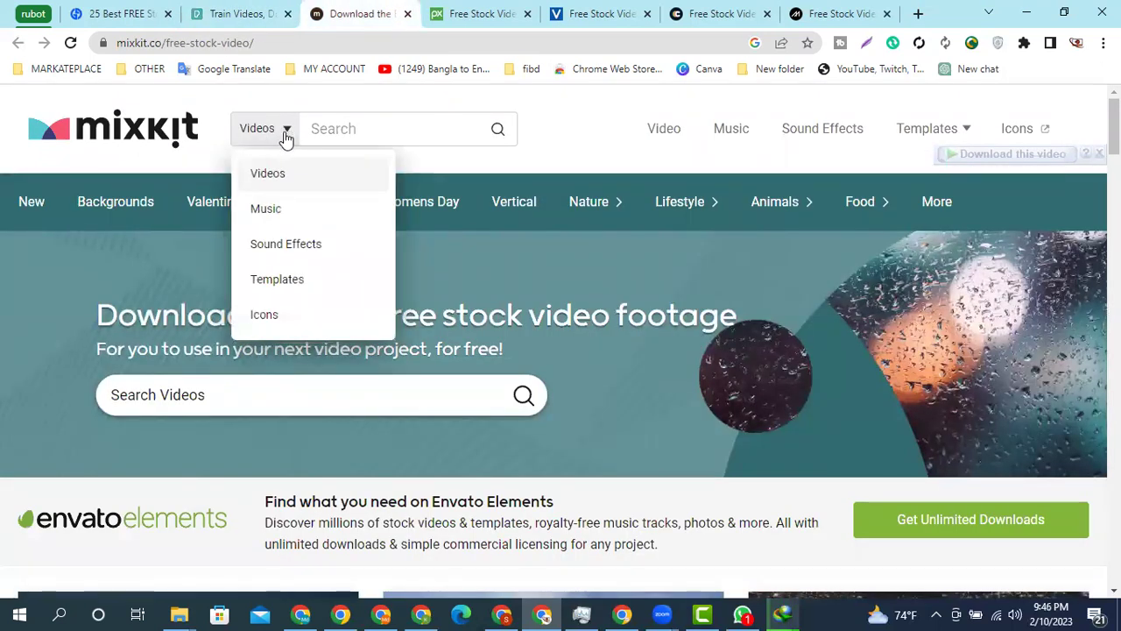
scroll(295, 253, down, 3)
scroll(296, 253, up, 3)
click(353, 129)
click(351, 130)
text(TRAIN)
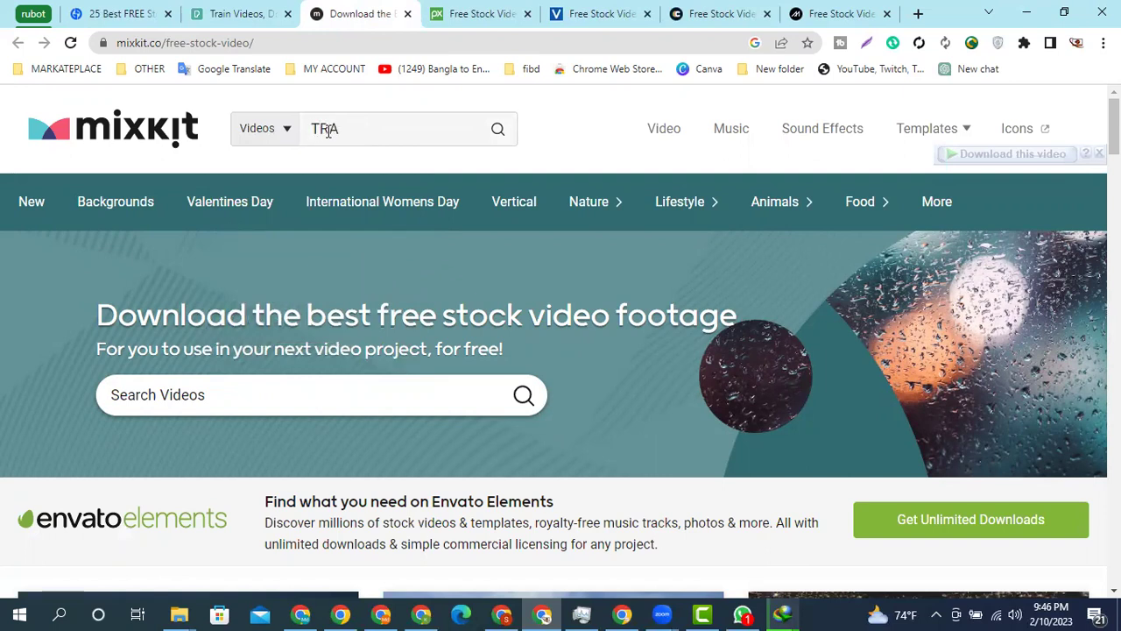
double_click(329, 130)
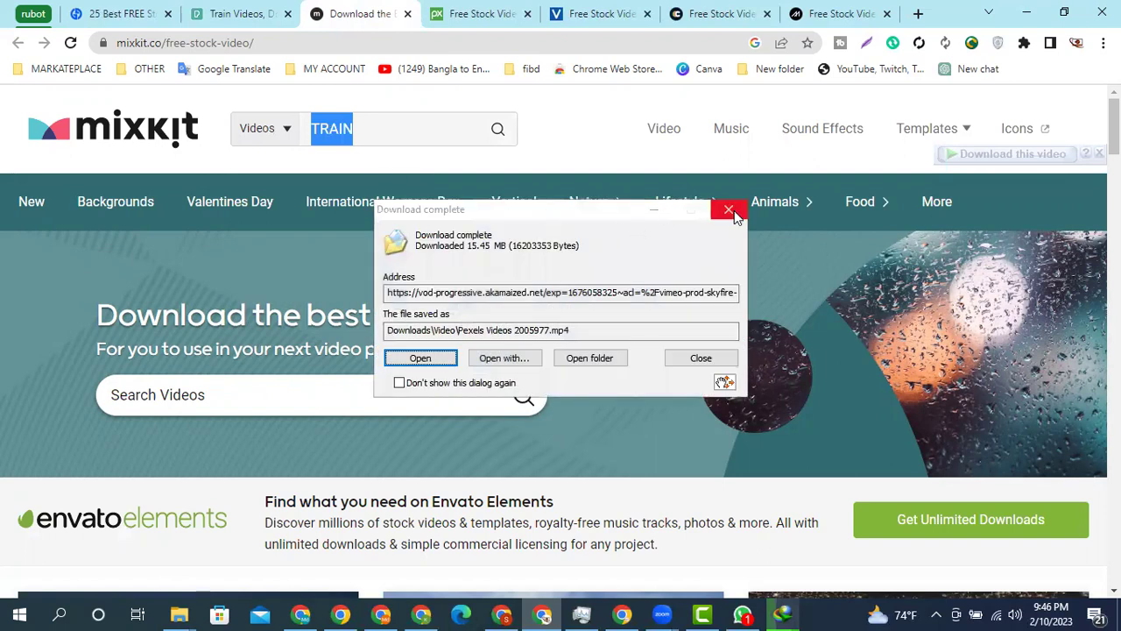
click(728, 209)
click(497, 130)
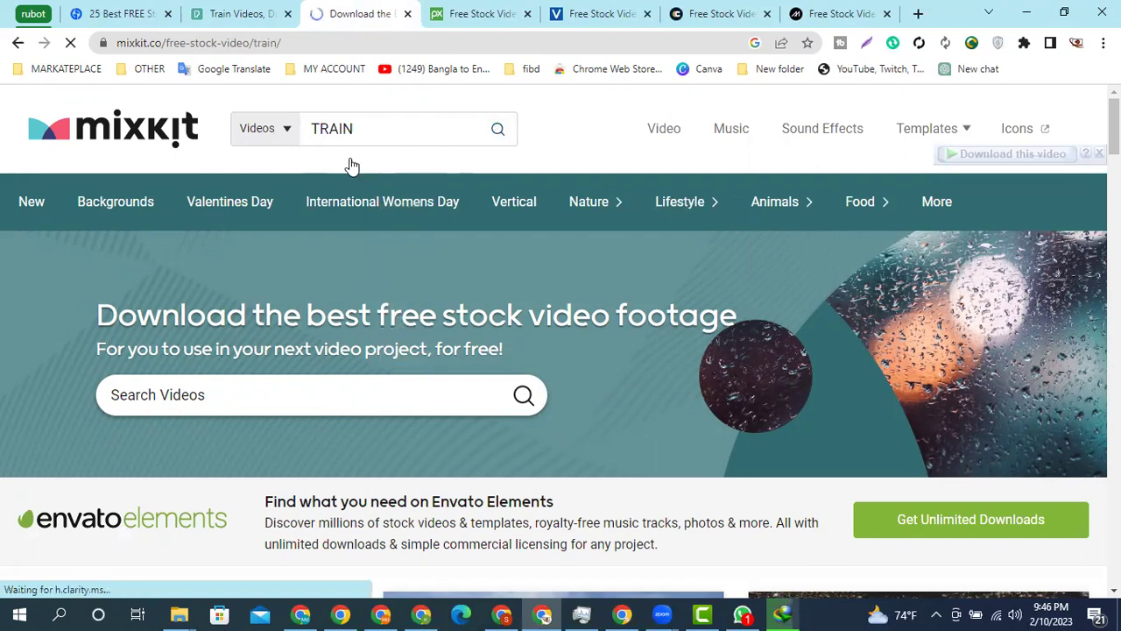
- Open the rail-tracks and subway wagon clips in new tabs
scroll(387, 308, down, 3)
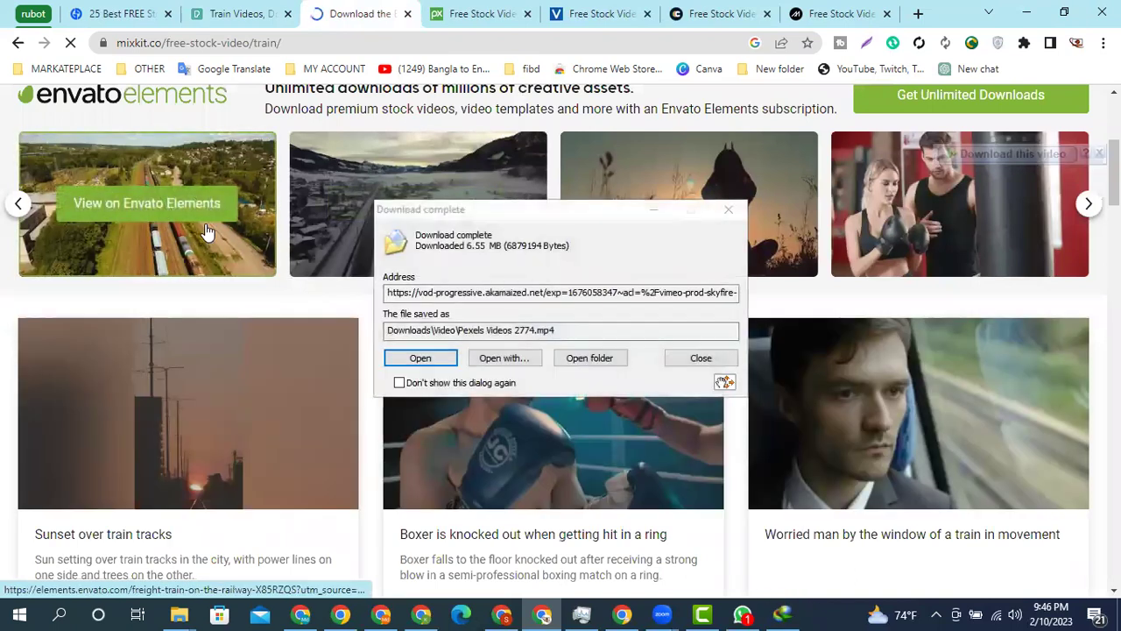
click(728, 209)
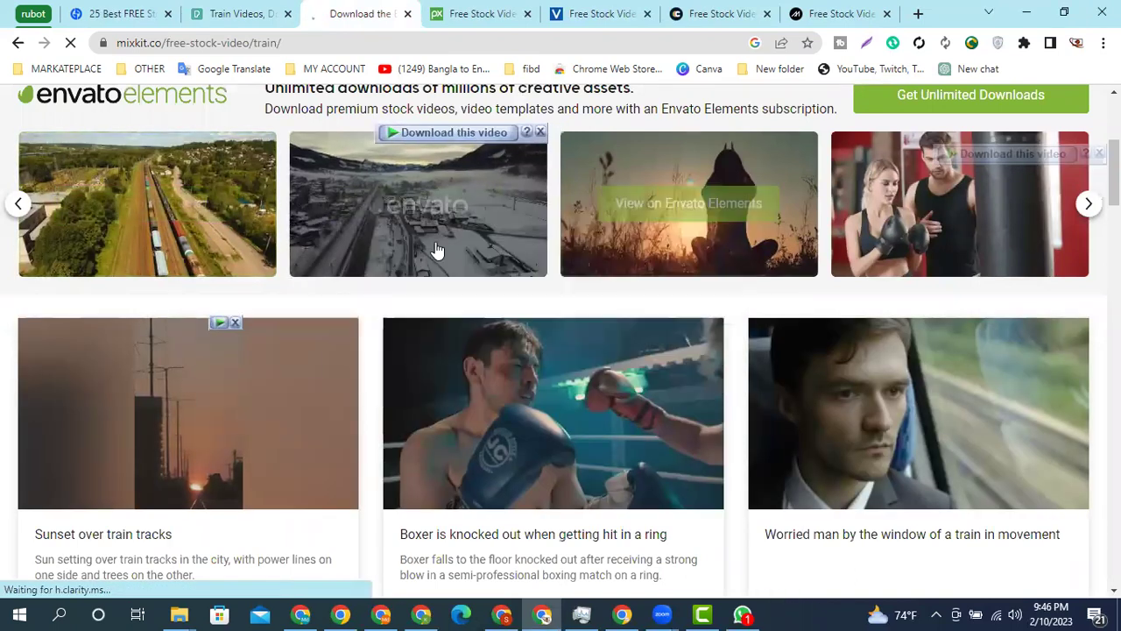
scroll(342, 263, up, 3)
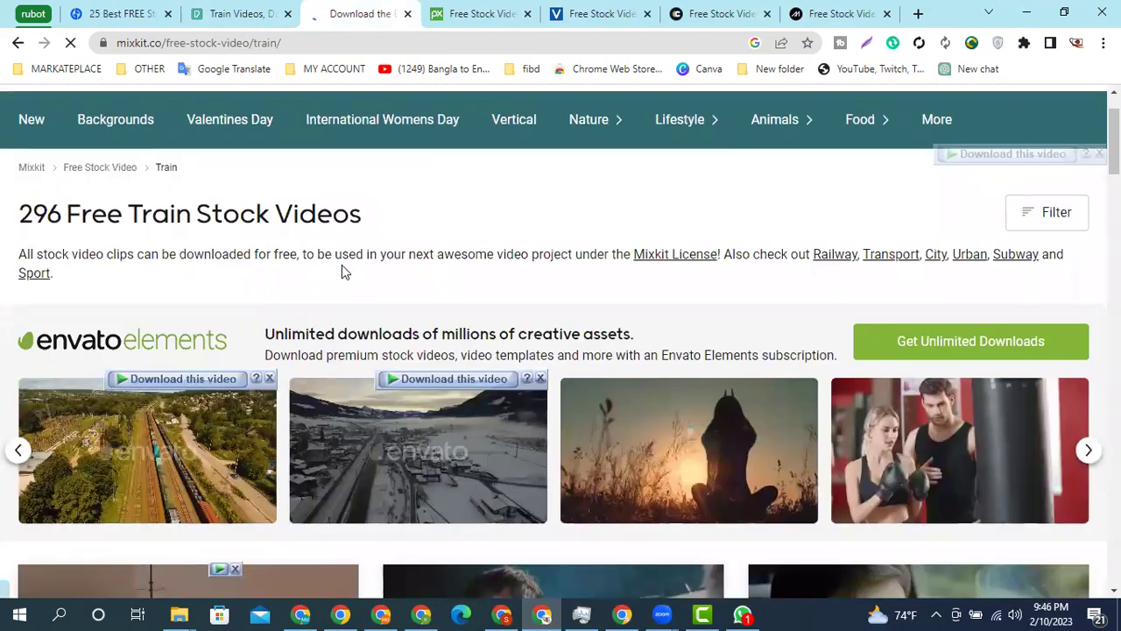
scroll(342, 264, down, 5)
scroll(320, 263, down, 3)
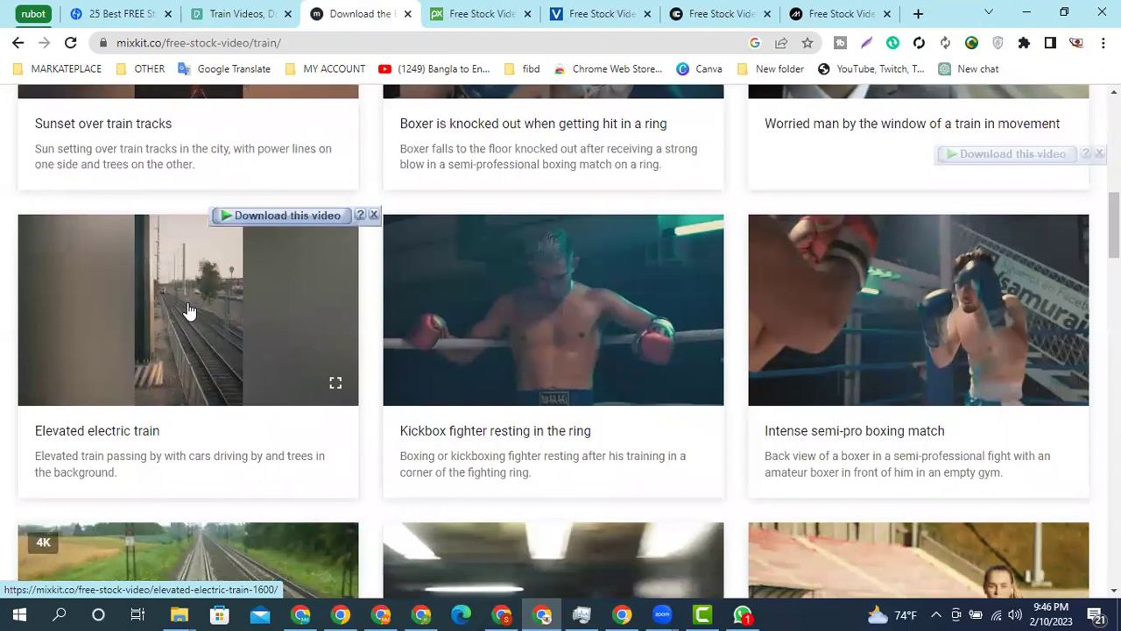
scroll(195, 307, up, 7)
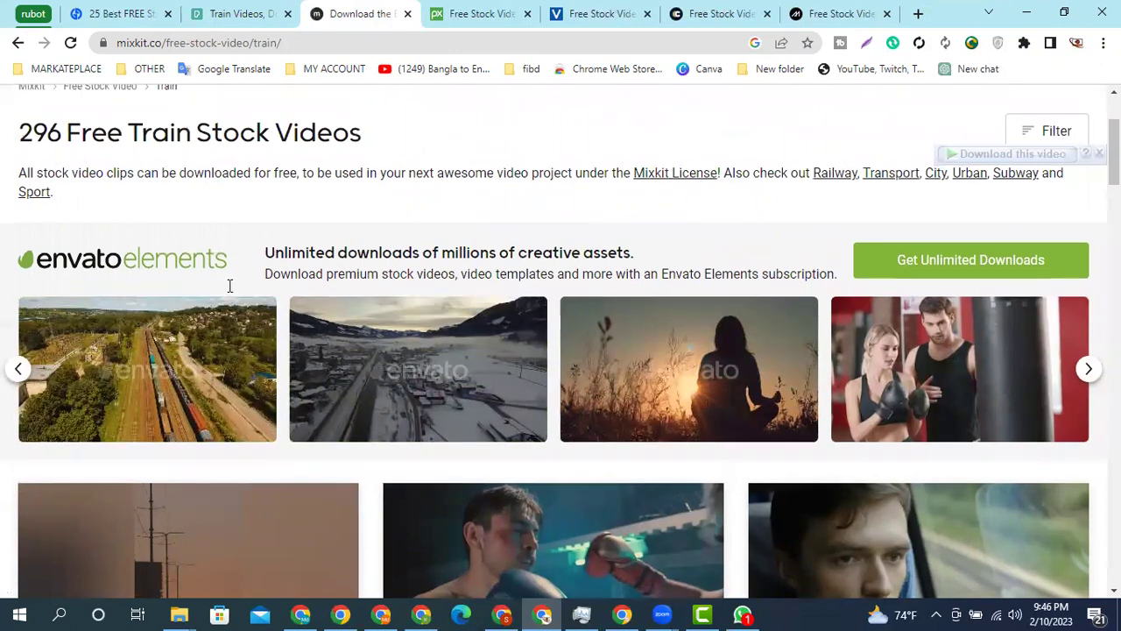
scroll(231, 281, up, 2)
scroll(237, 265, down, 1)
scroll(424, 280, down, 5)
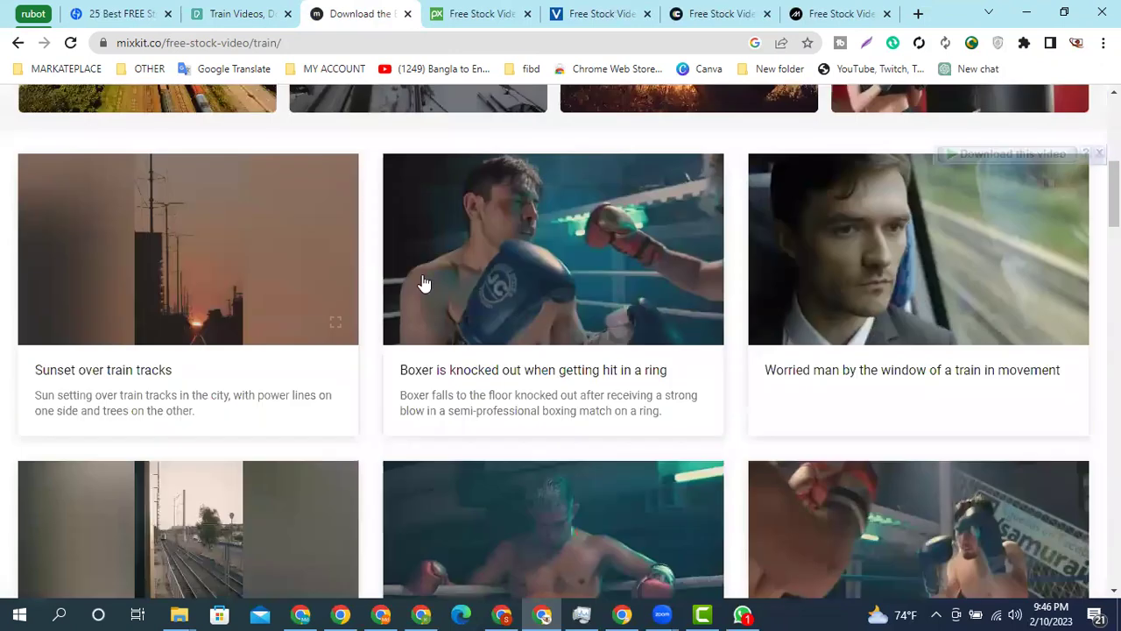
scroll(424, 280, down, 3)
scroll(424, 281, down, 1)
scroll(424, 280, down, 1)
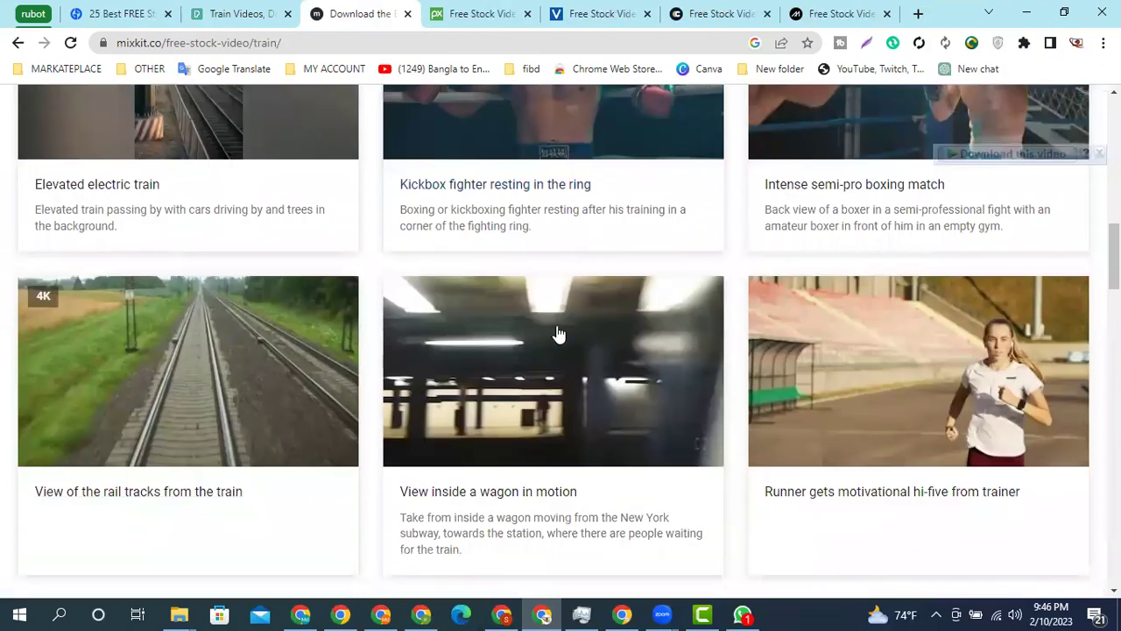
right_click(186, 355)
click(254, 27)
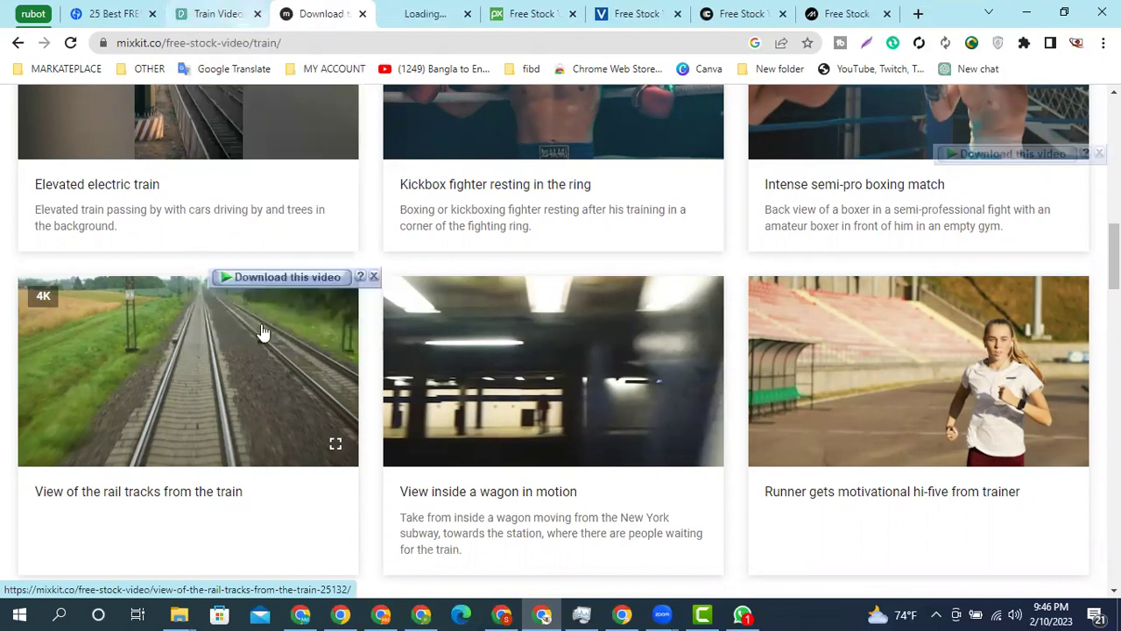
right_click(529, 354)
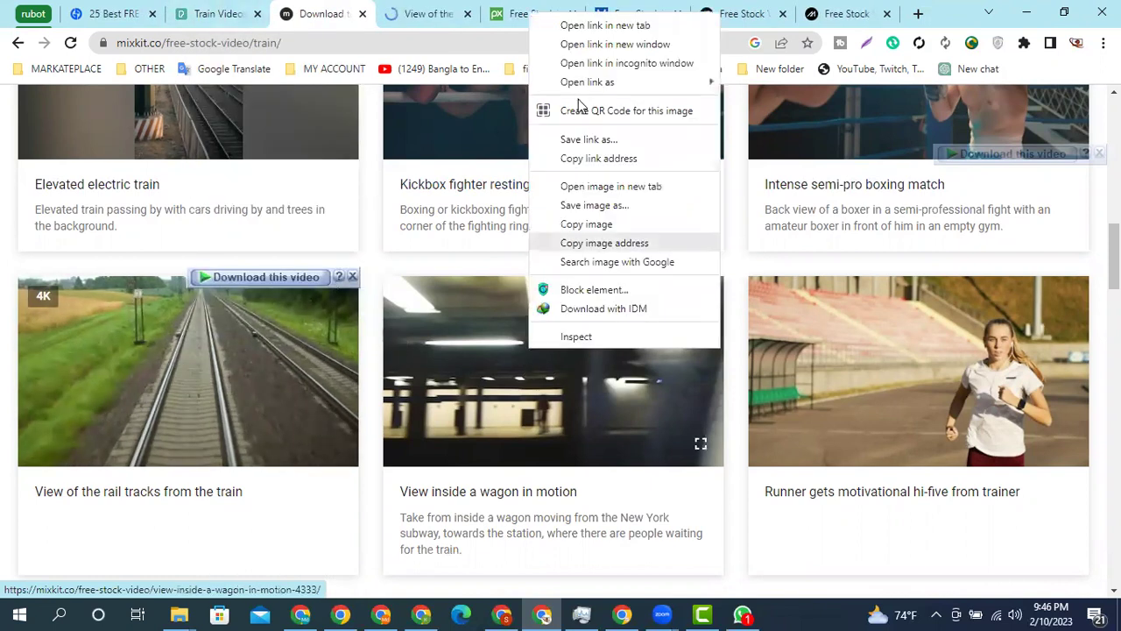
click(566, 25)
- Open the city train, man-on-tracks and passenger train clips in new tabs
scroll(515, 333, up, 2)
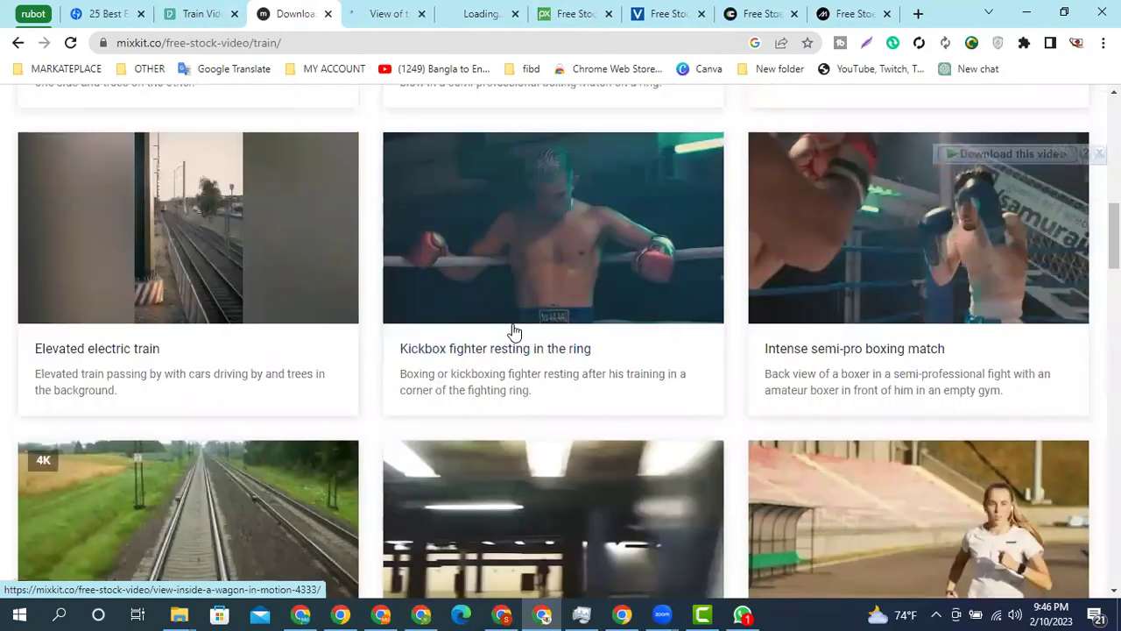
scroll(465, 340, down, 5)
scroll(464, 341, down, 4)
scroll(464, 340, up, 3)
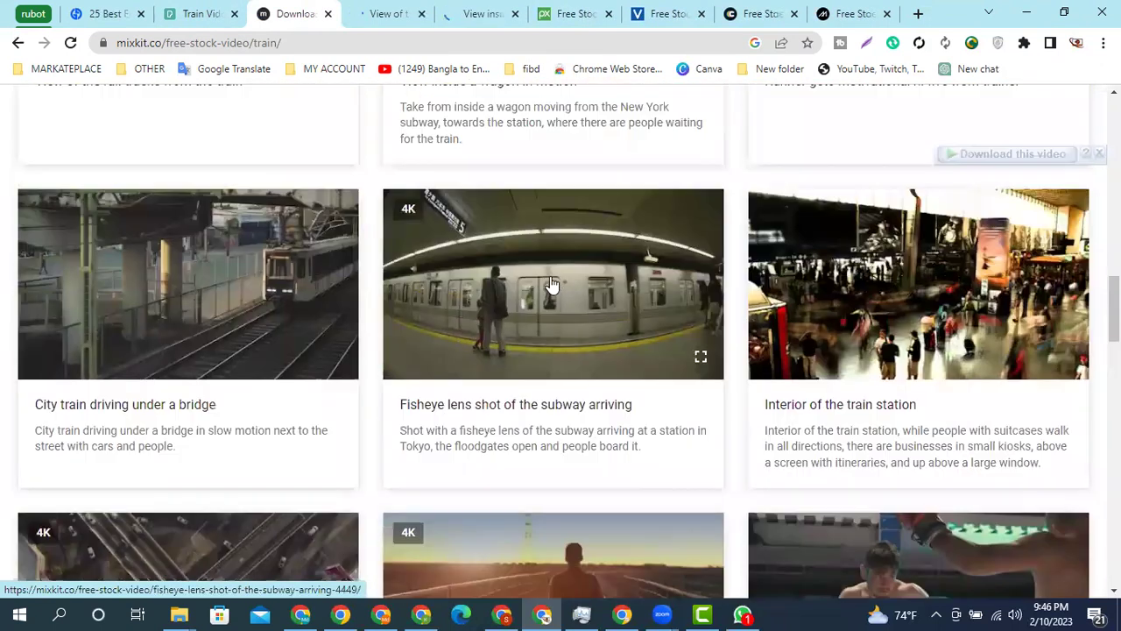
right_click(241, 280)
click(246, 275)
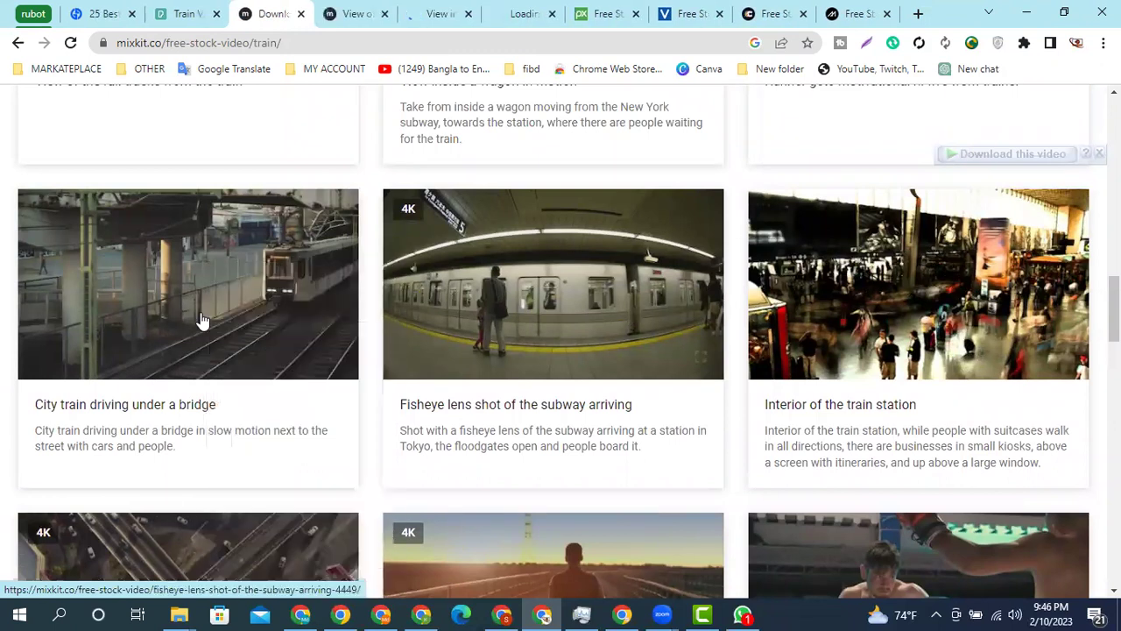
scroll(202, 321, down, 3)
scroll(488, 180, down, 2)
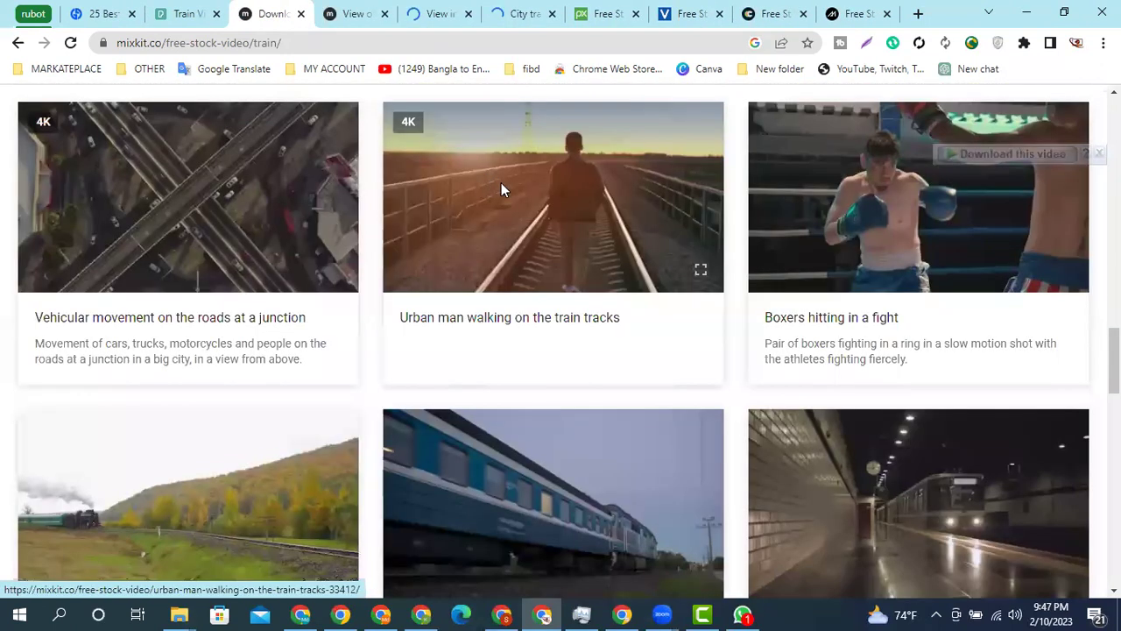
right_click(487, 178)
click(508, 189)
scroll(426, 230, down, 3)
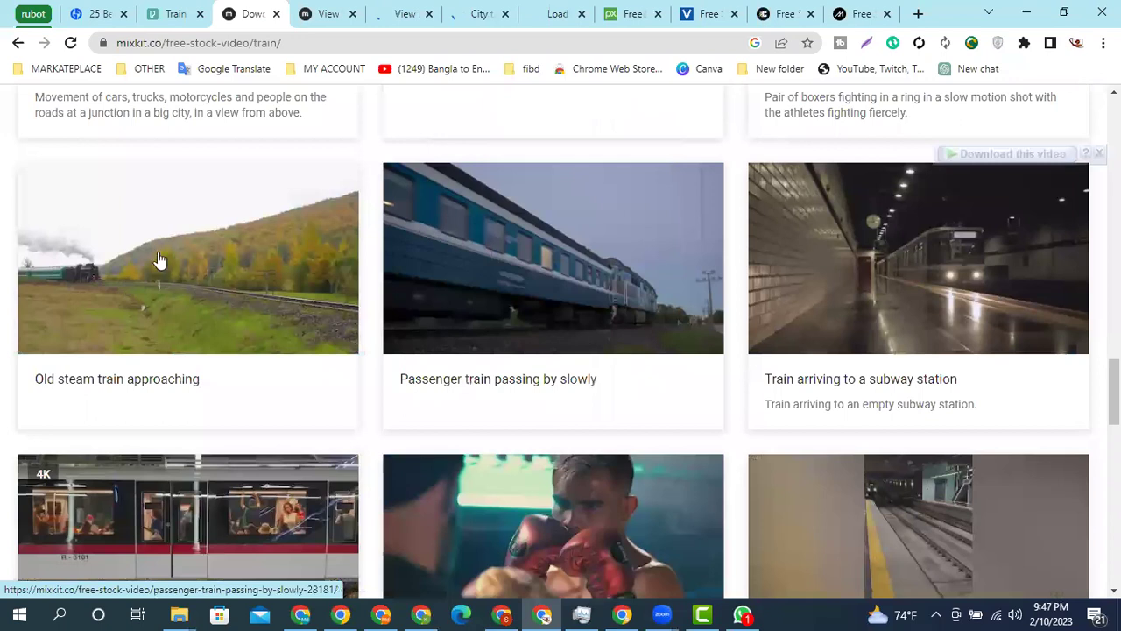
right_click(479, 238)
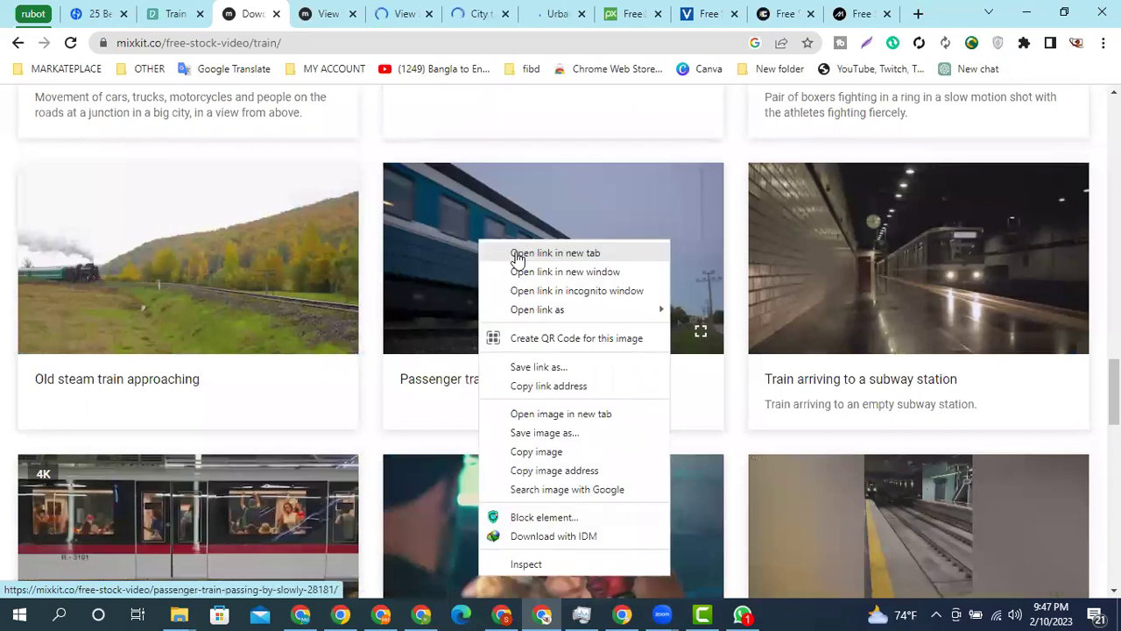
click(516, 252)
- Go to the rail-tracks clip page and preview the clip
click(308, 7)
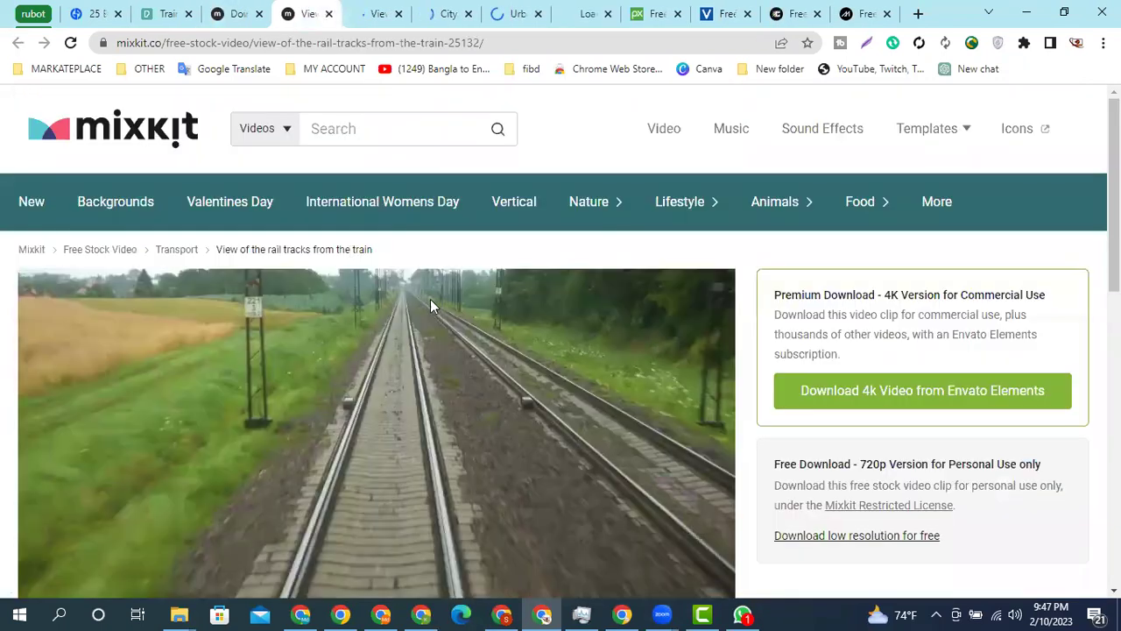
scroll(283, 330, down, 2)
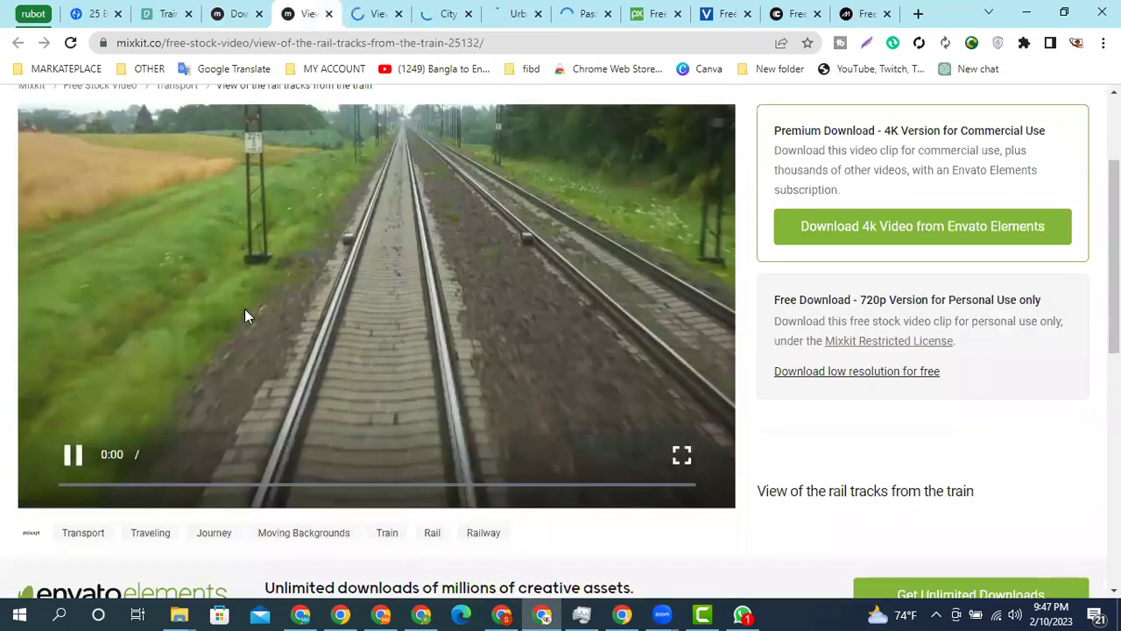
click(77, 461)
click(443, 317)
scroll(396, 298, up, 2)
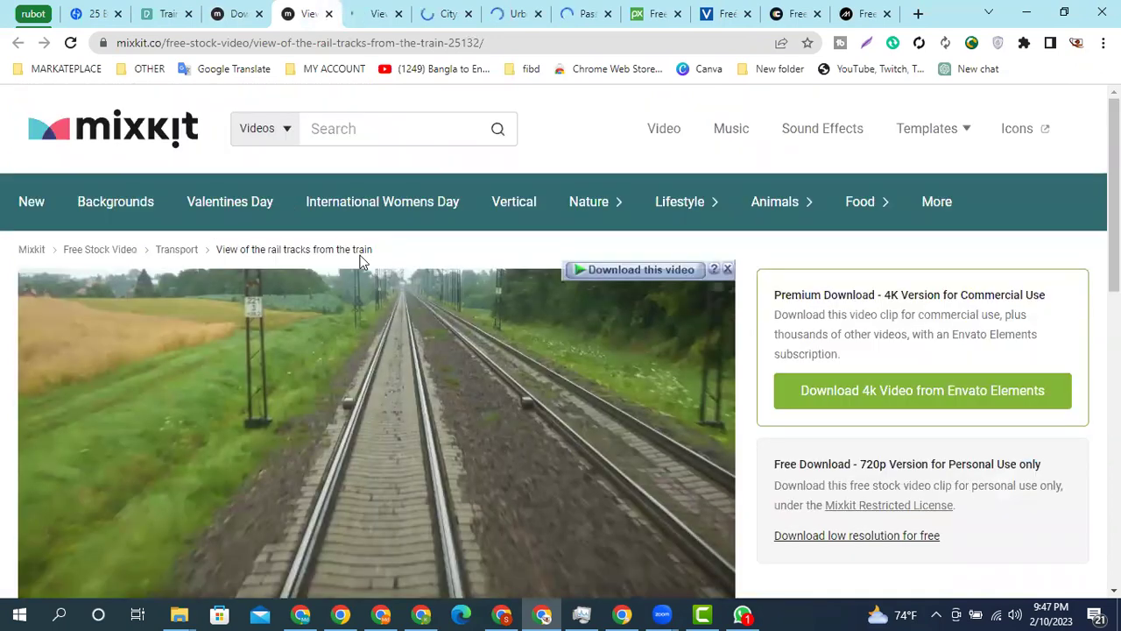
scroll(125, 214, down, 15)
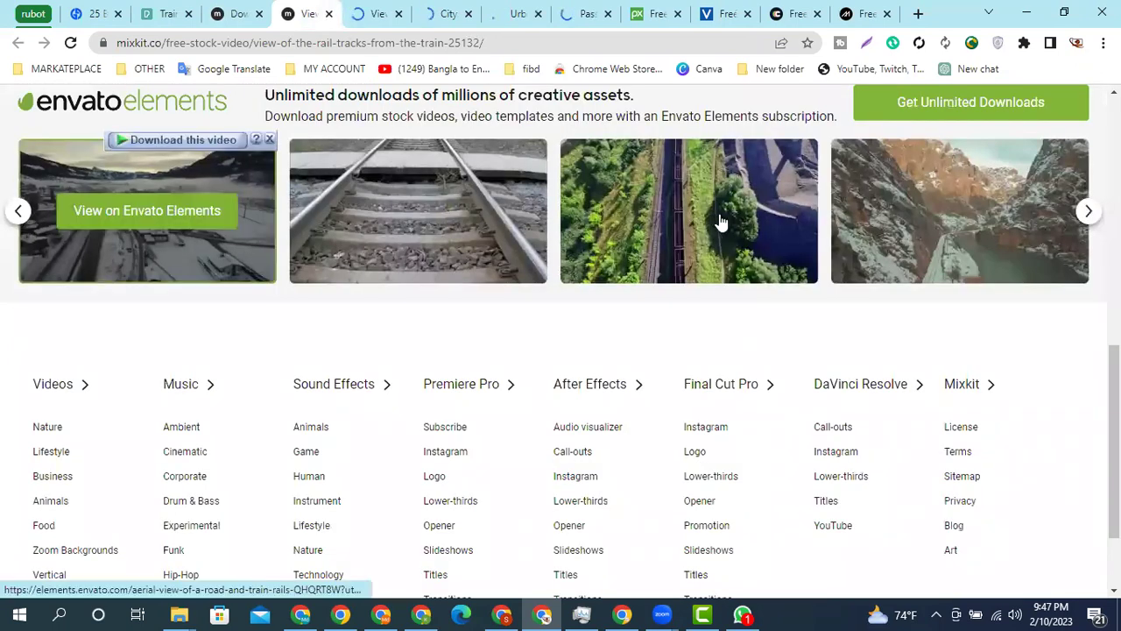
scroll(918, 151, up, 5)
scroll(885, 208, up, 1)
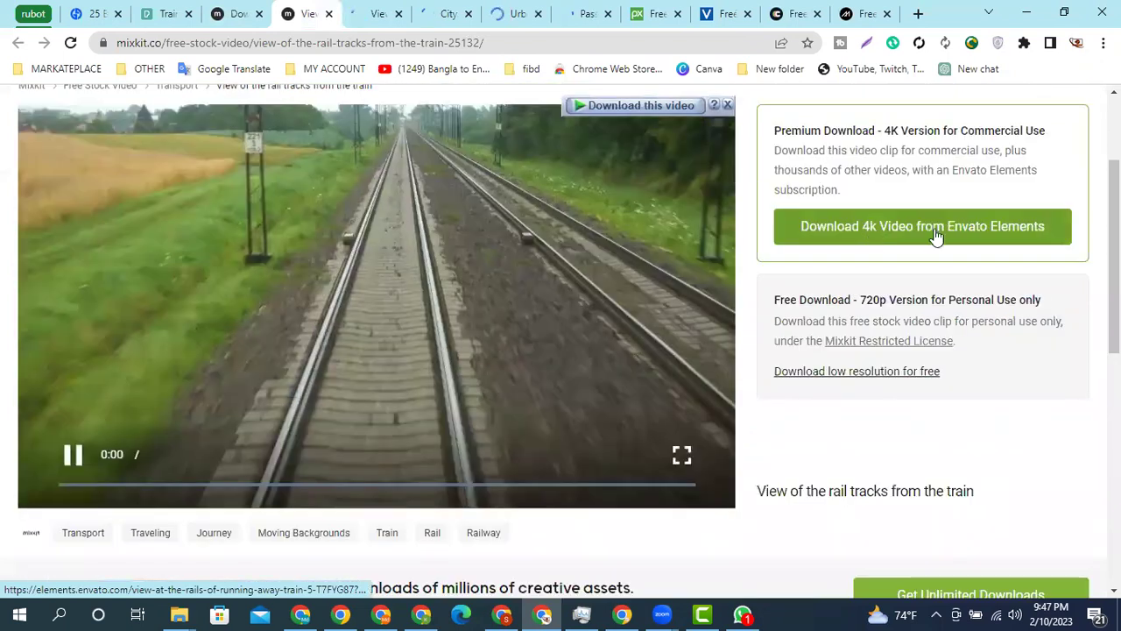
scroll(883, 253, up, 2)
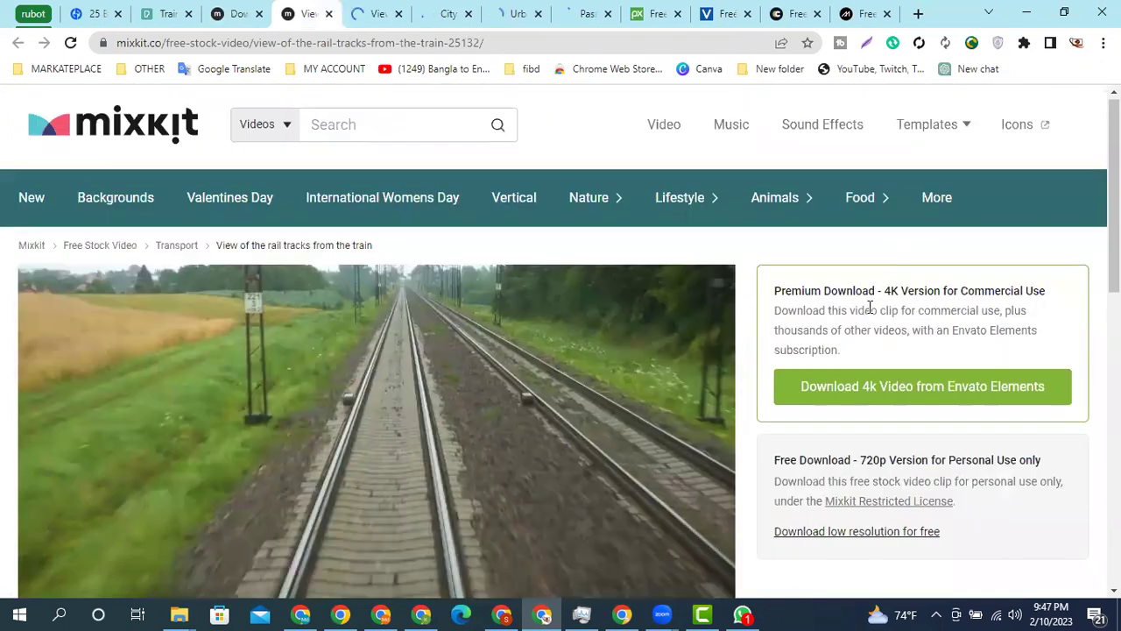
scroll(883, 318, down, 1)
scroll(881, 310, down, 2)
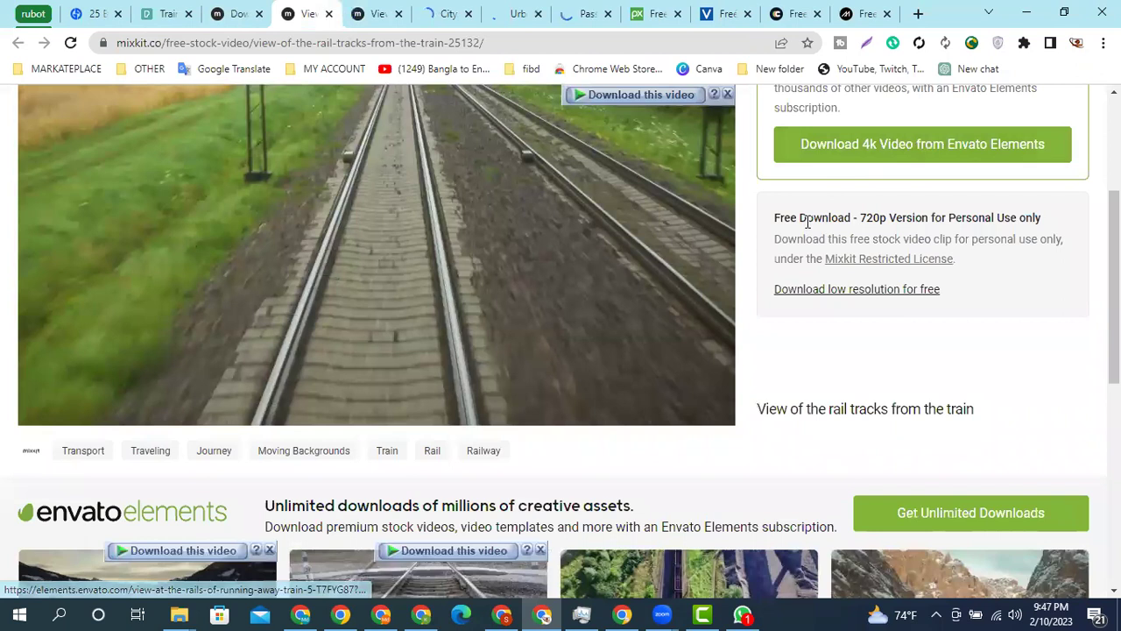
- Download its free 720p version as mixkit-view-of-the-rail-tracks-from-the-train-25132.mp4
click(865, 295)
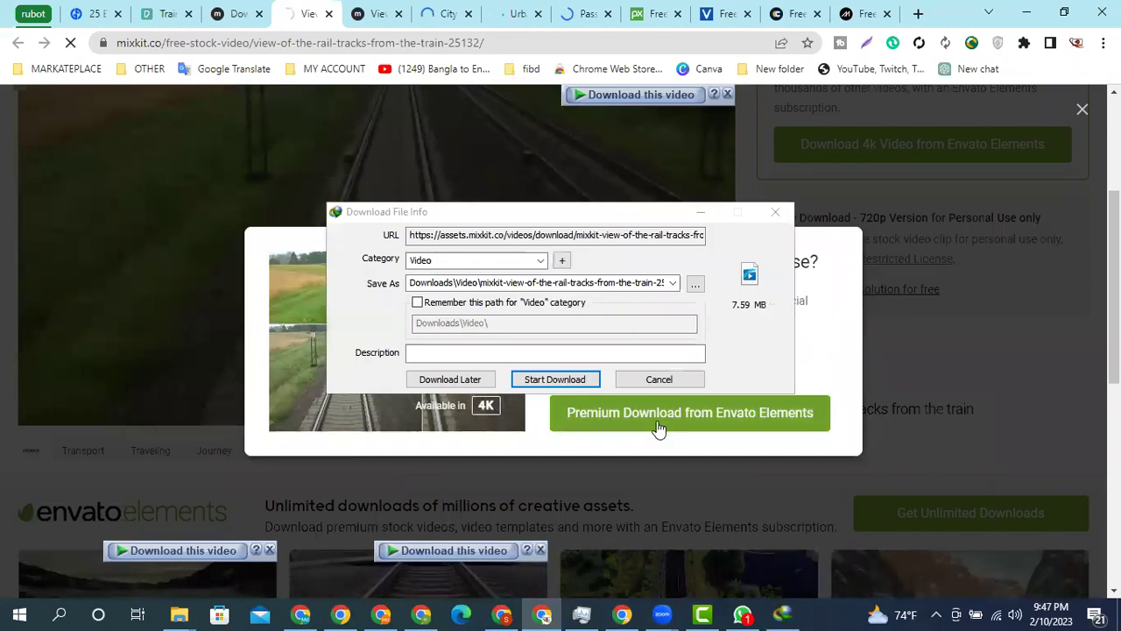
click(560, 380)
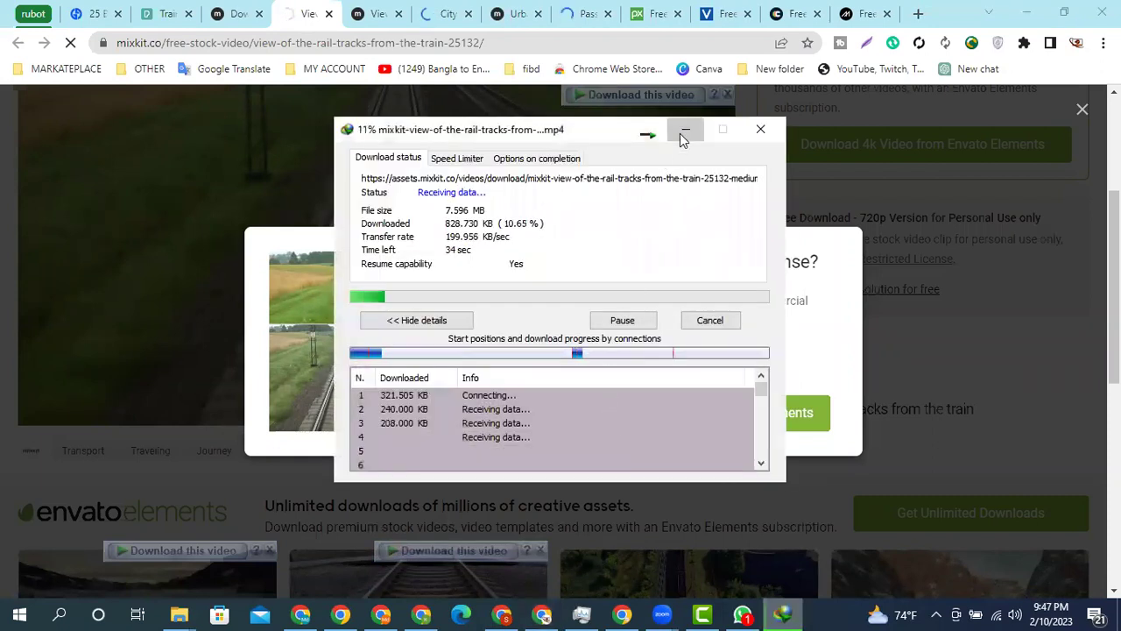
click(686, 130)
click(1003, 321)
- Close the rail-tracks page and download the wagon clip in HD Ready (3.12 MB)
mouse_move(435, 108)
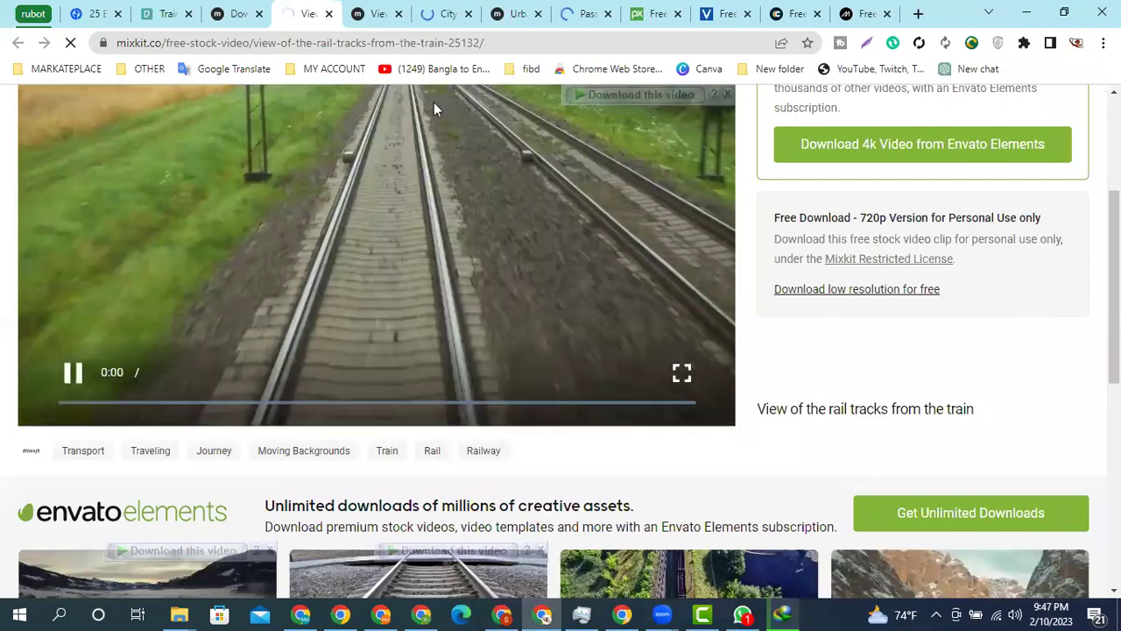
click(329, 15)
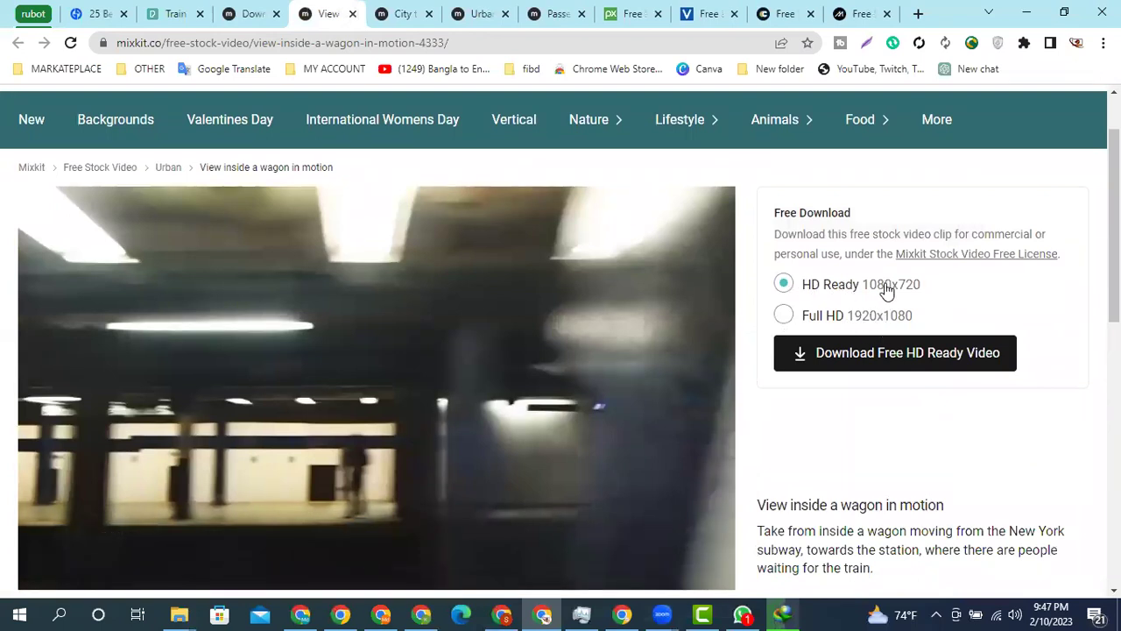
click(832, 365)
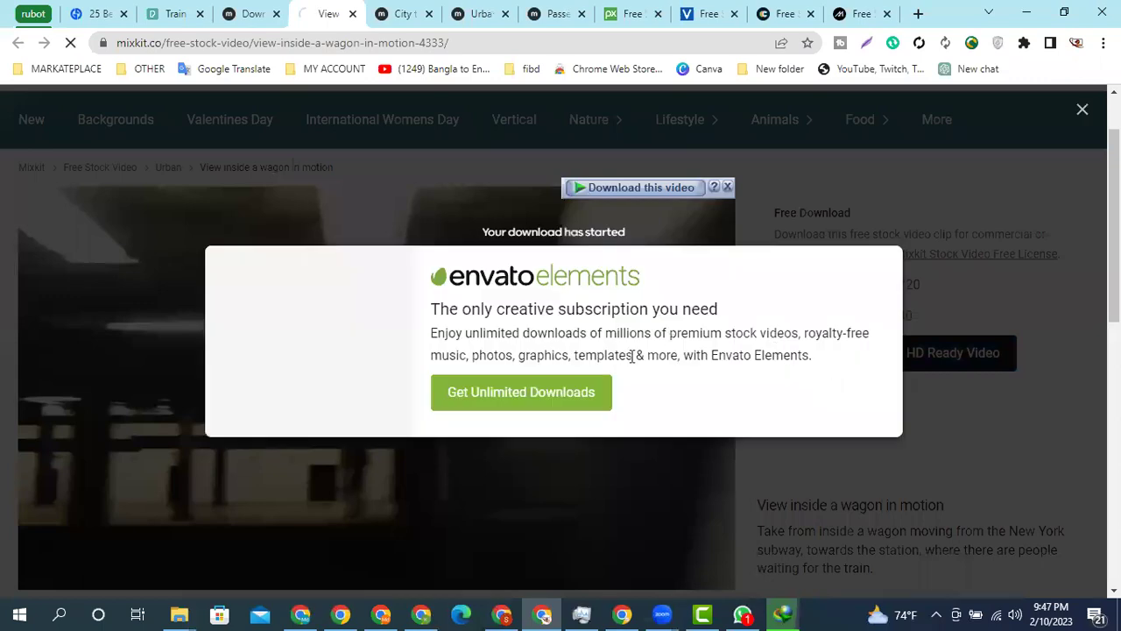
scroll(430, 291, down, 2)
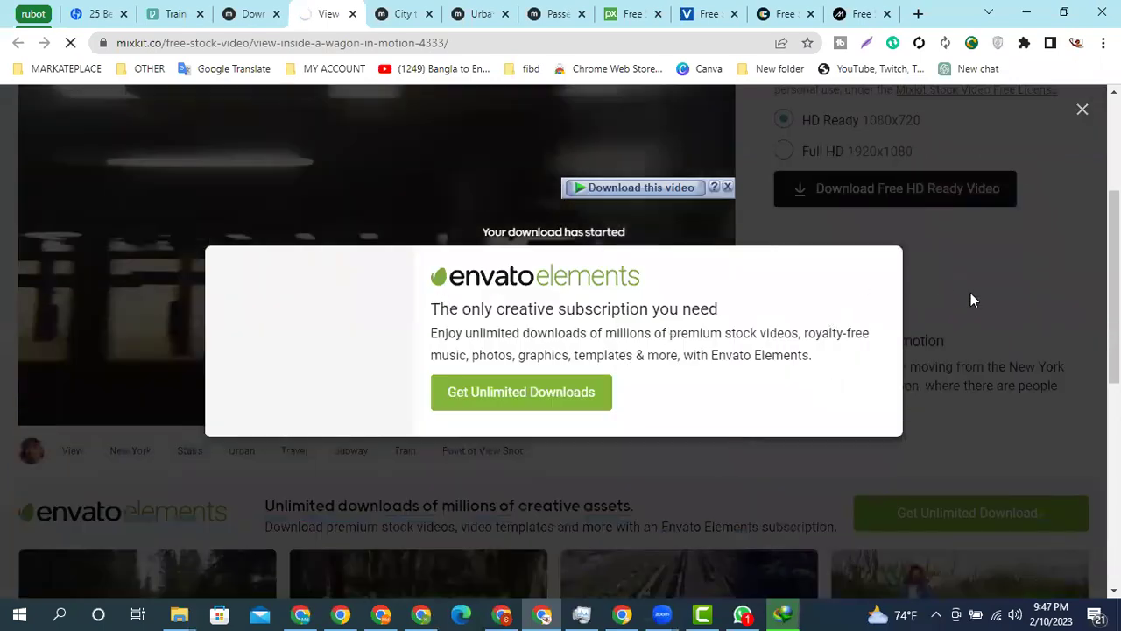
click(971, 294)
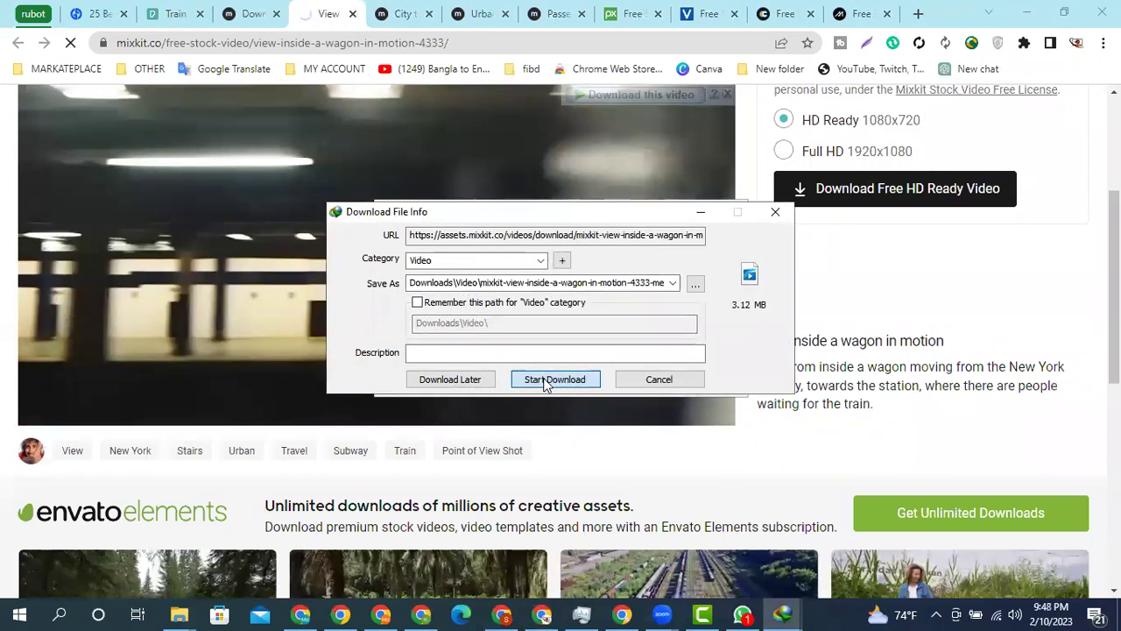
click(546, 382)
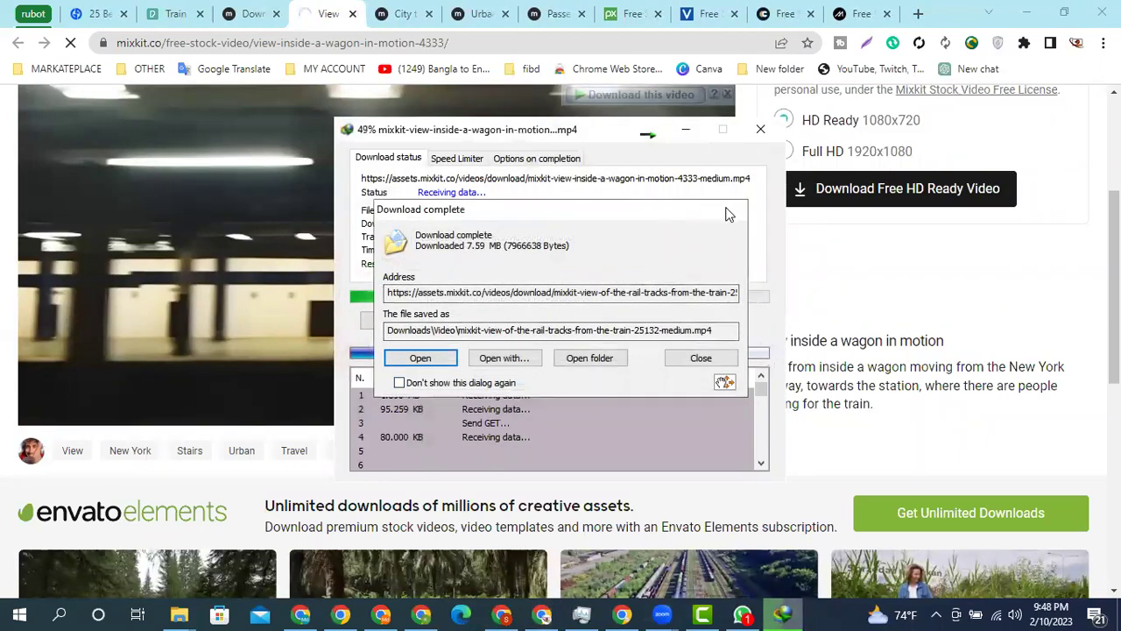
click(728, 212)
click(688, 129)
- Download the wagon clip again in Full HD 1920x1080 (34.91 MB)
scroll(740, 272, up, 1)
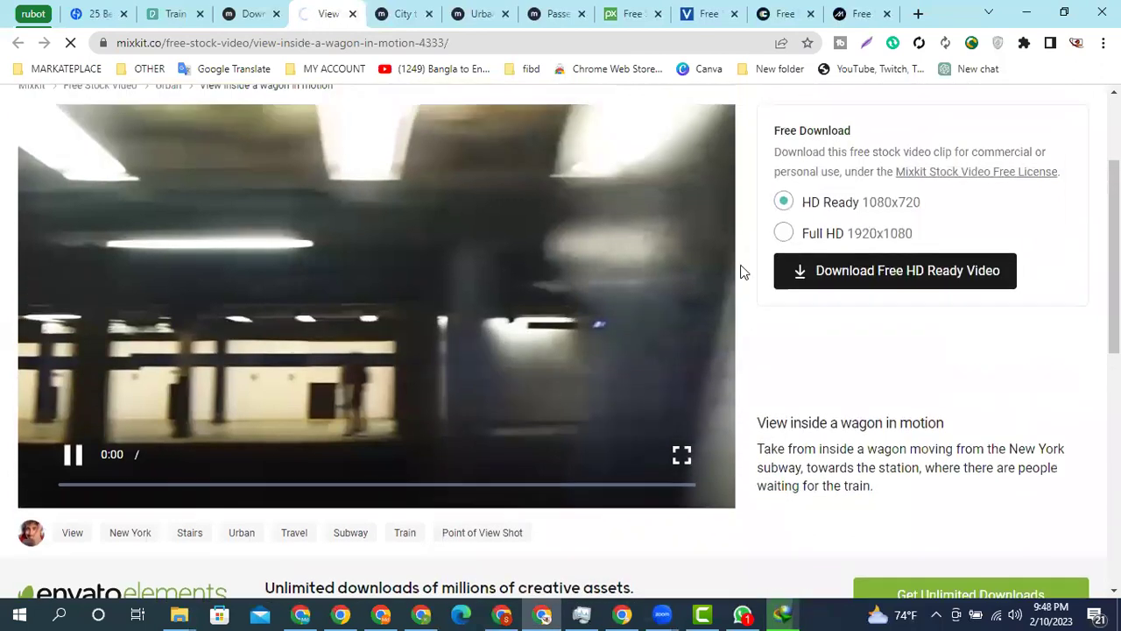
click(783, 232)
click(861, 272)
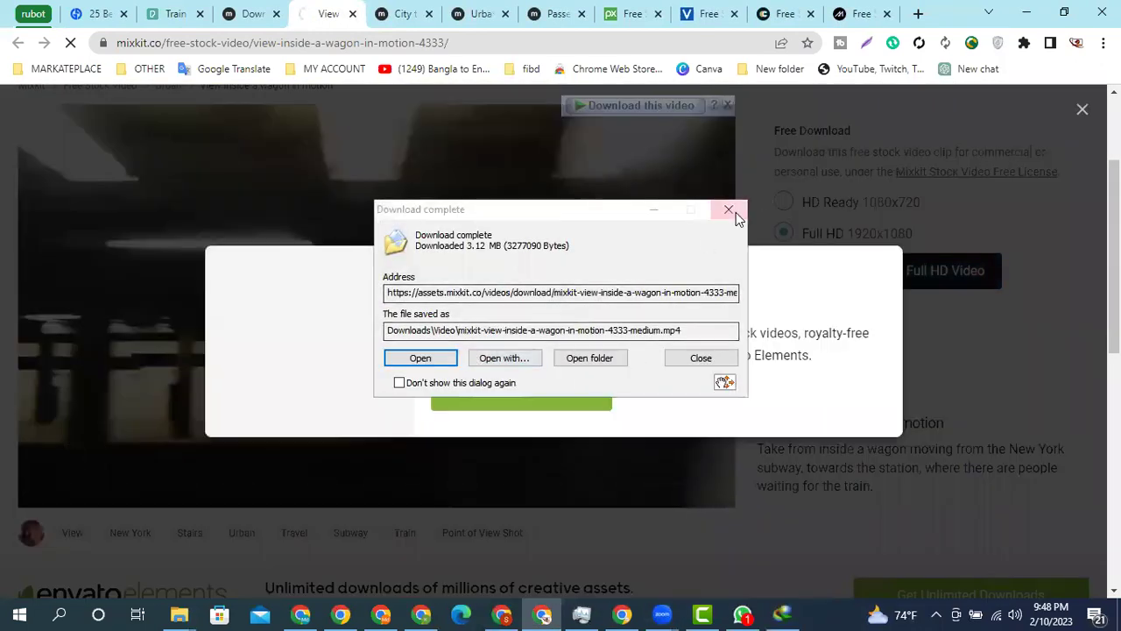
click(731, 211)
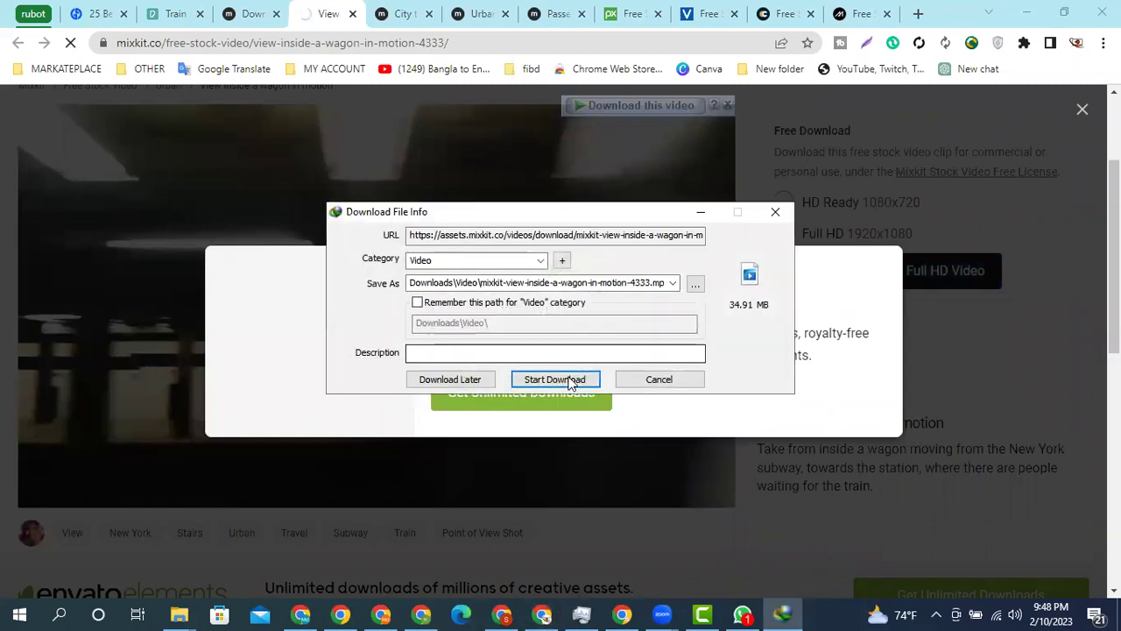
click(569, 379)
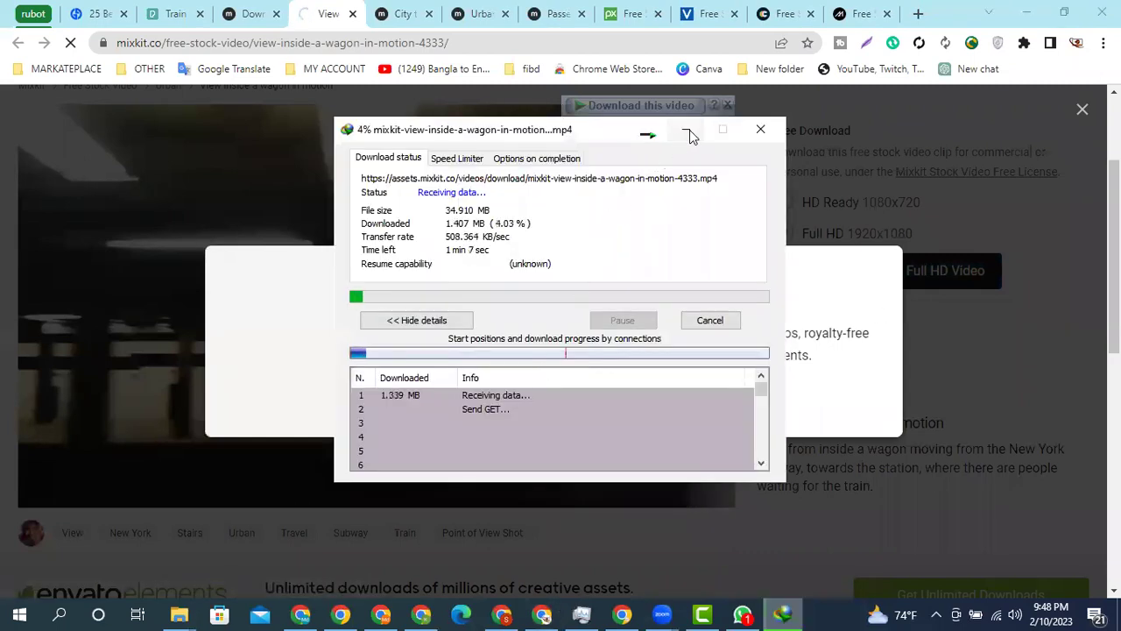
click(687, 129)
scroll(985, 337, up, 1)
click(979, 331)
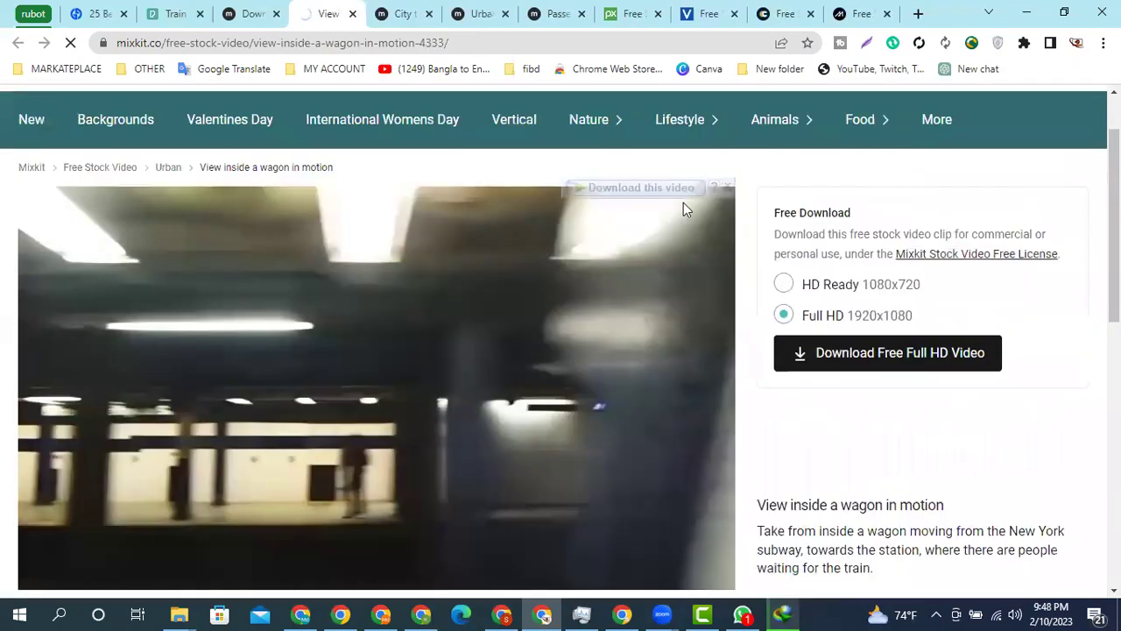
- Close the wagon page and download the city train clip in Full HD (57.96 MB)
click(351, 14)
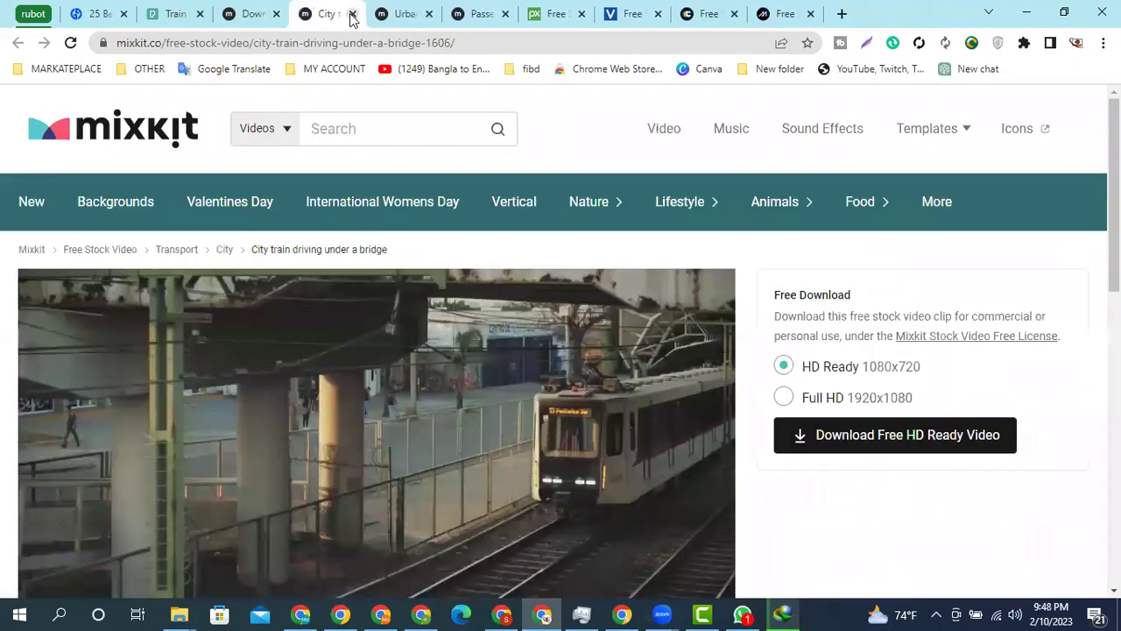
scroll(486, 366, down, 2)
click(784, 232)
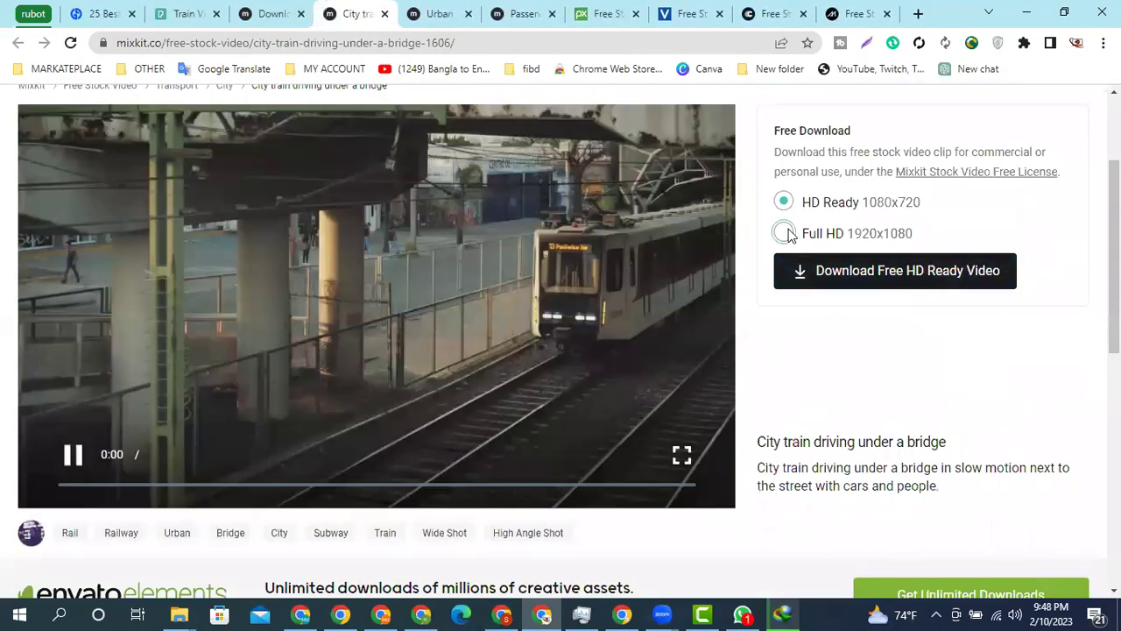
click(824, 272)
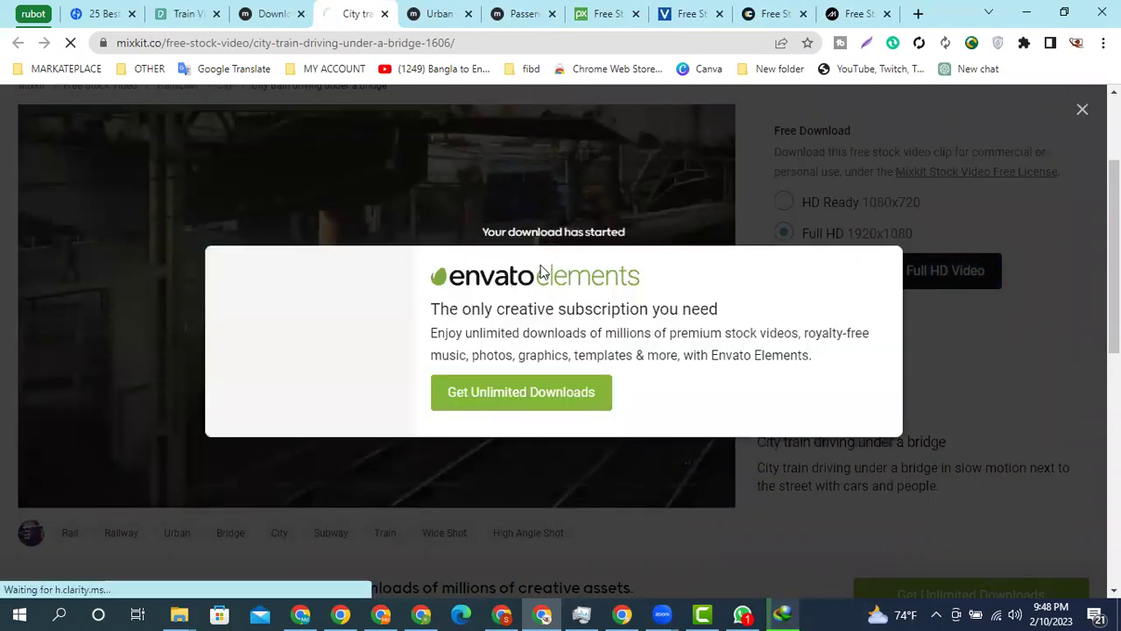
click(673, 196)
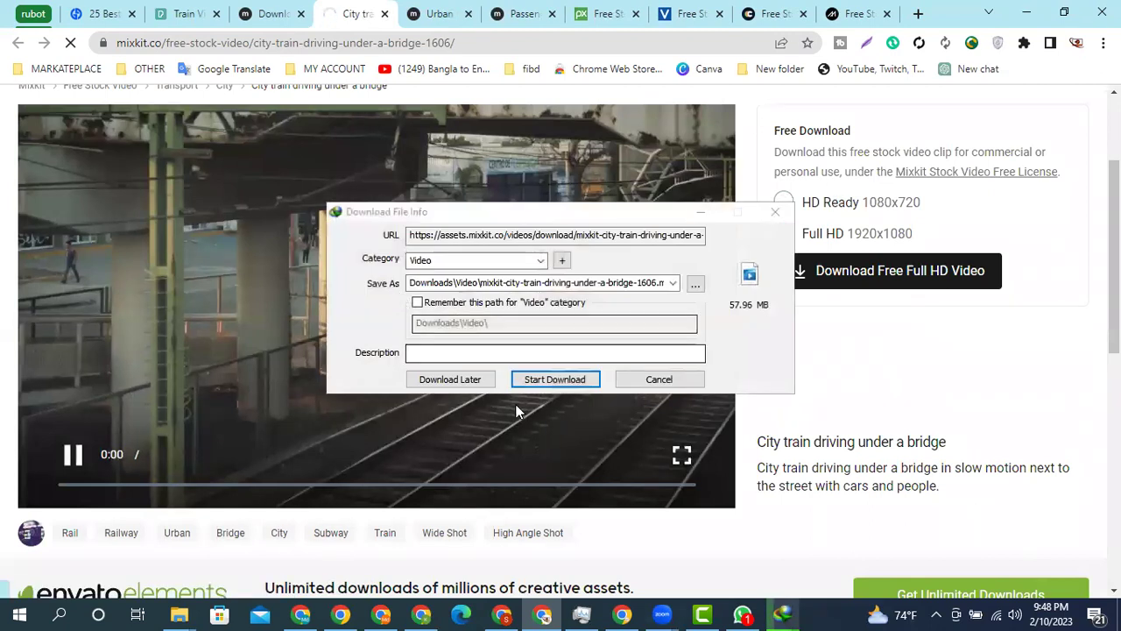
click(526, 382)
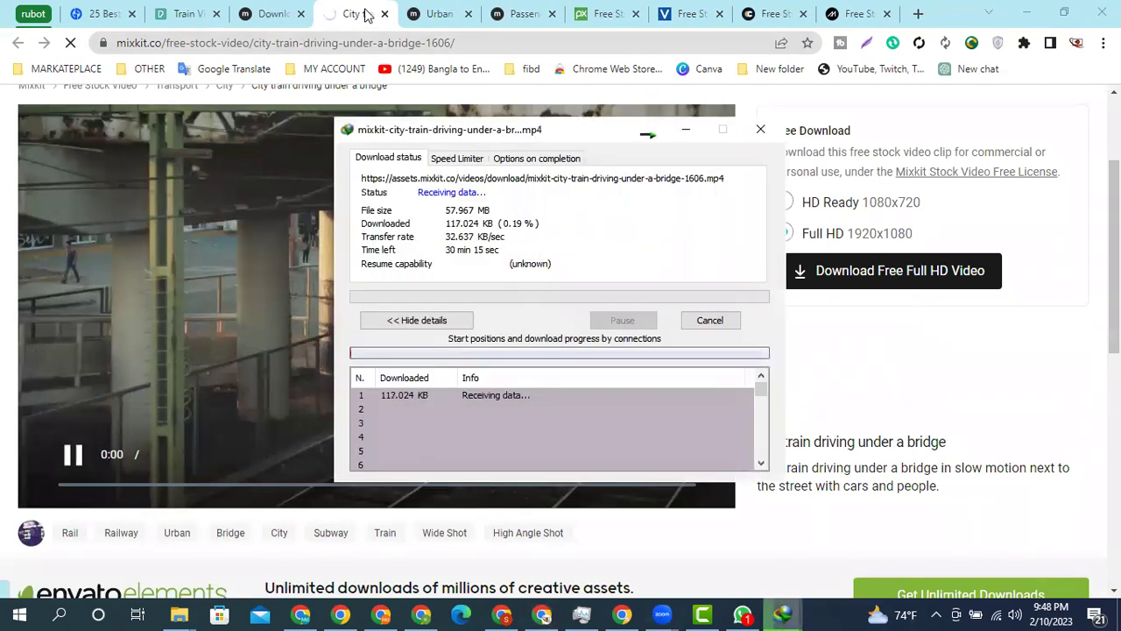
- Close the city train page and download the urban man clip's free low-resolution version
click(385, 14)
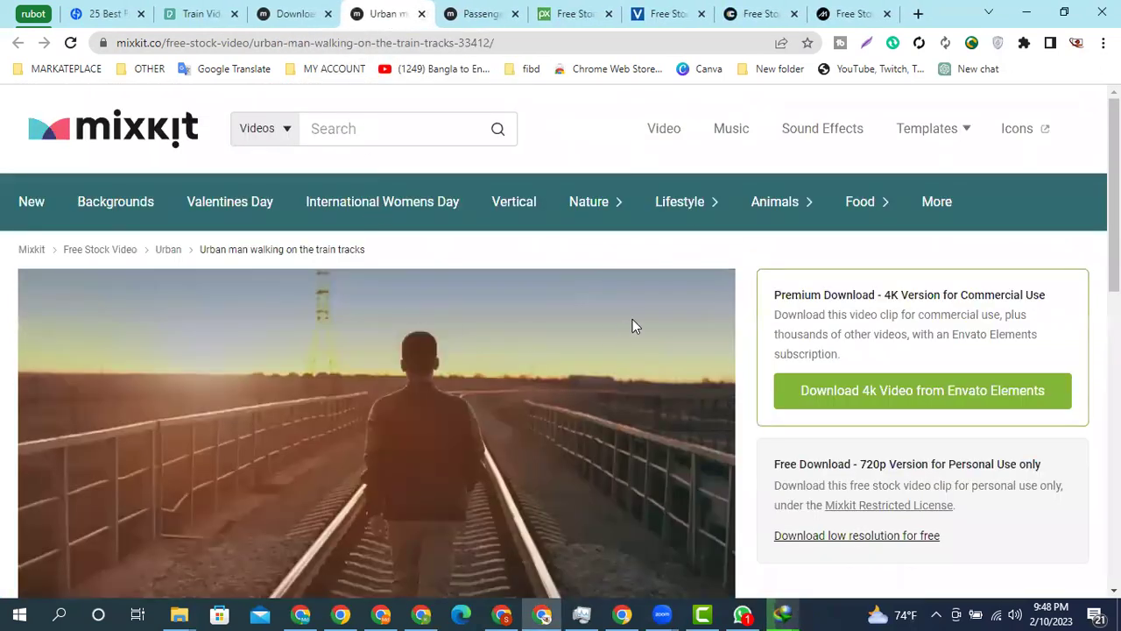
scroll(630, 323, down, 2)
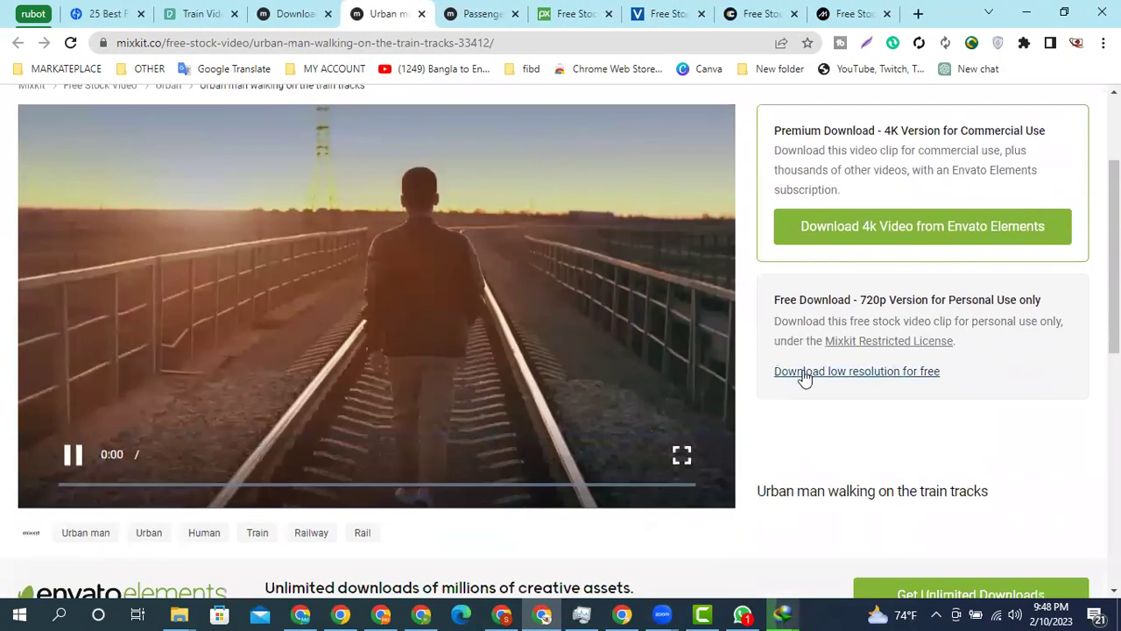
click(804, 371)
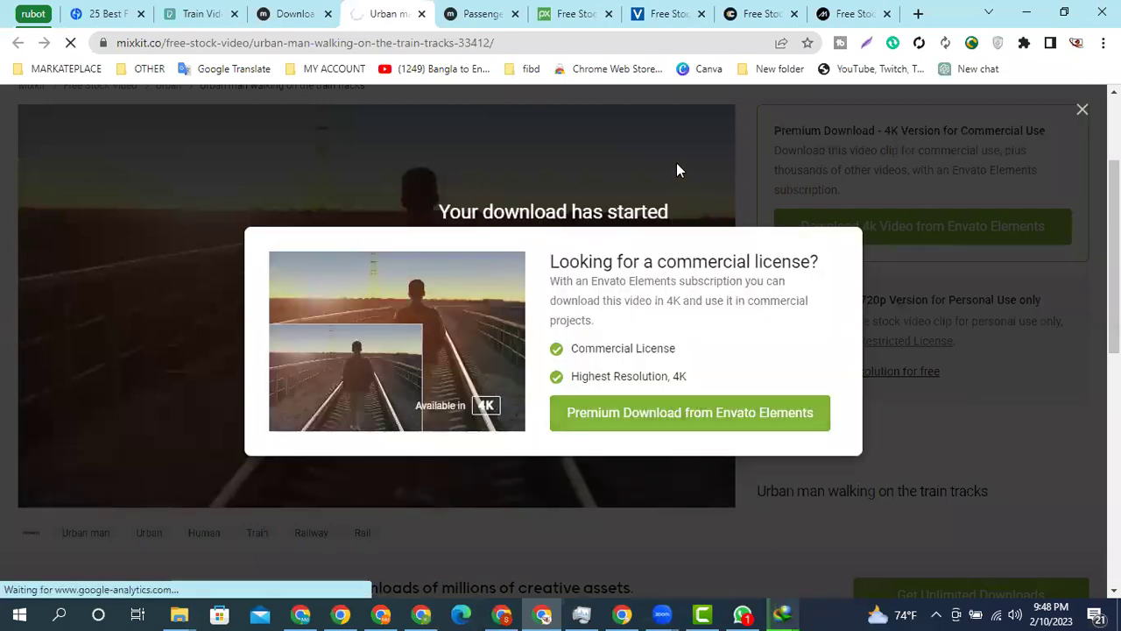
click(676, 163)
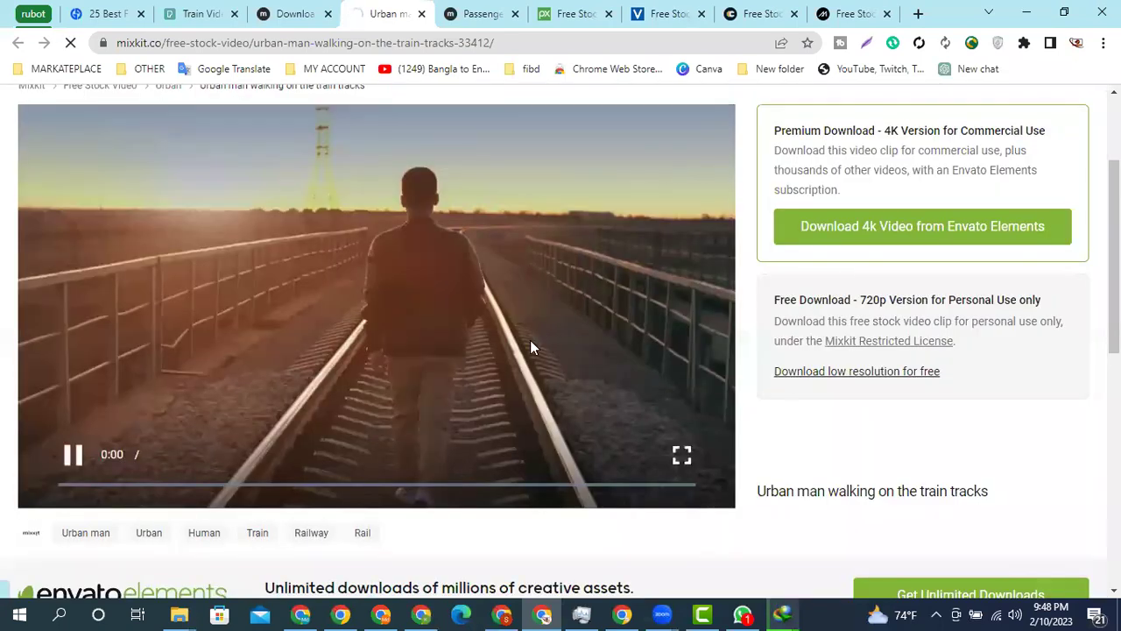
click(546, 386)
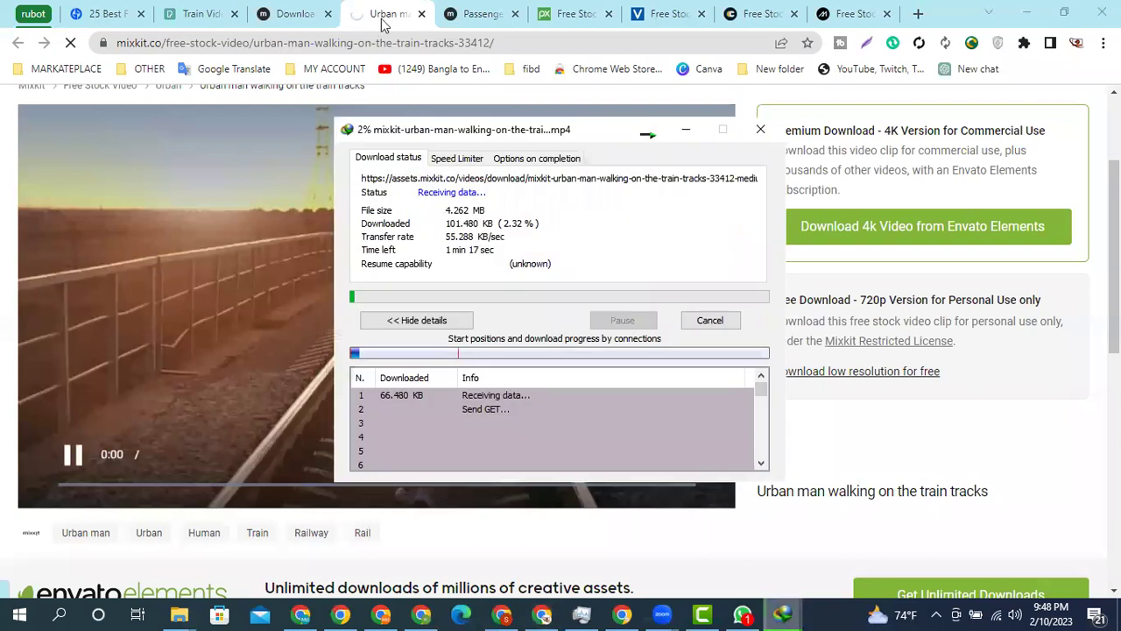
- Download the passenger train clip's free low-resolution version (5.59 MB) and close its page
click(421, 14)
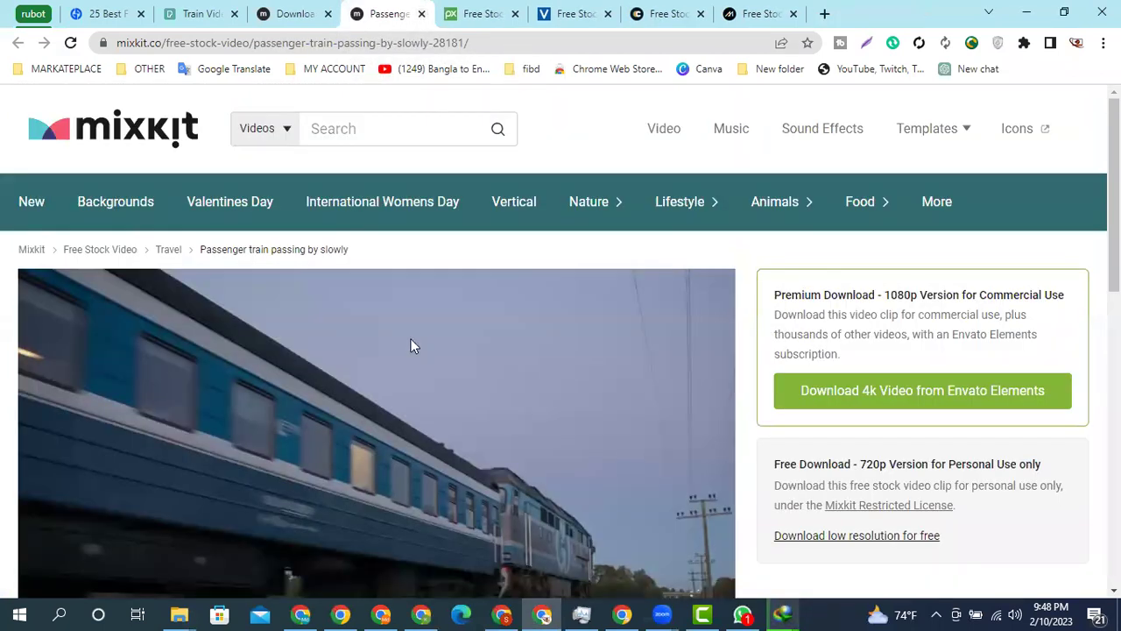
scroll(410, 340, down, 2)
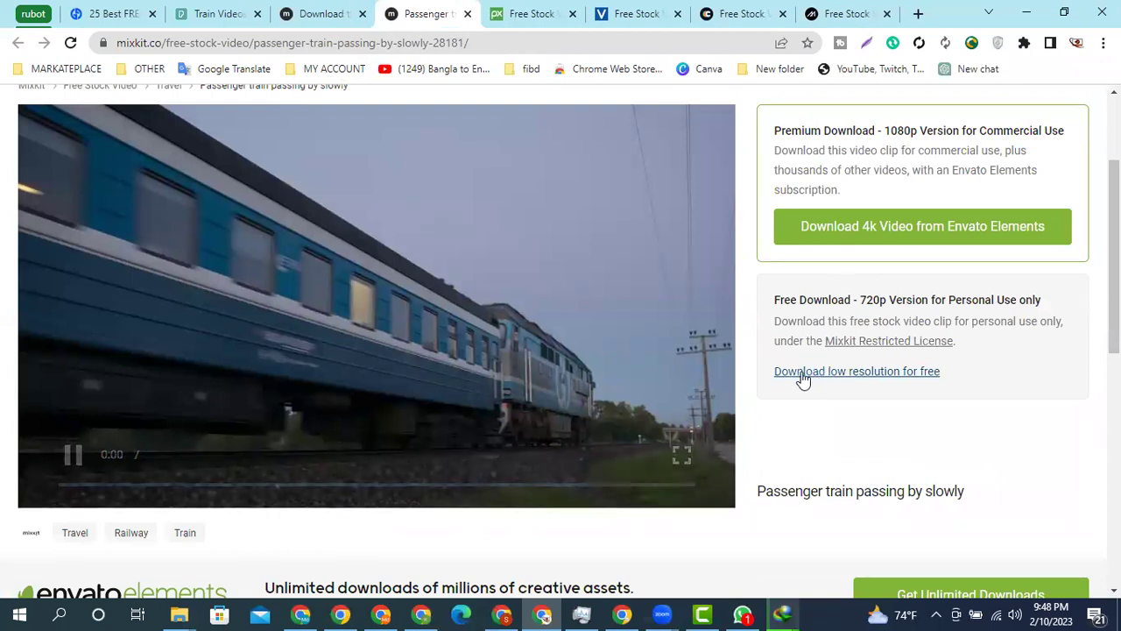
click(802, 373)
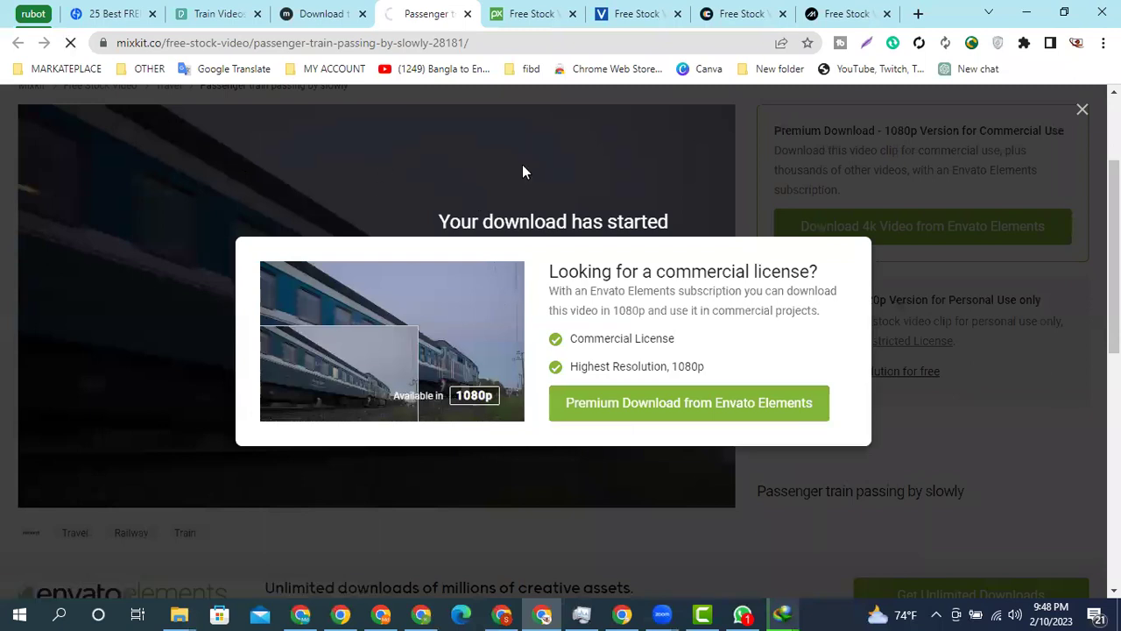
click(522, 165)
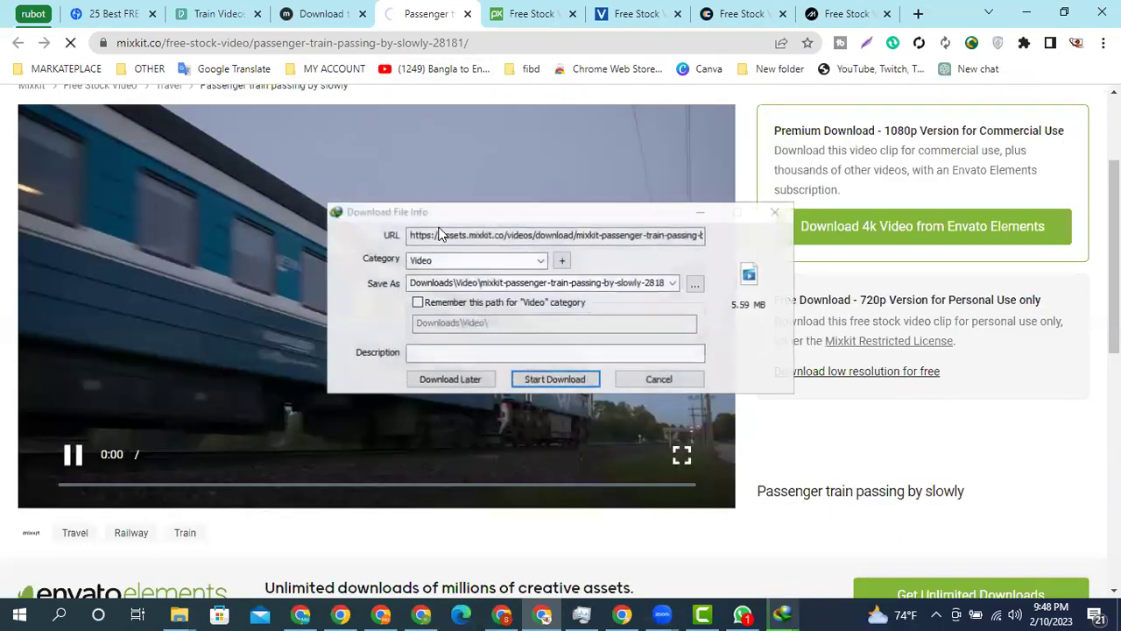
click(553, 384)
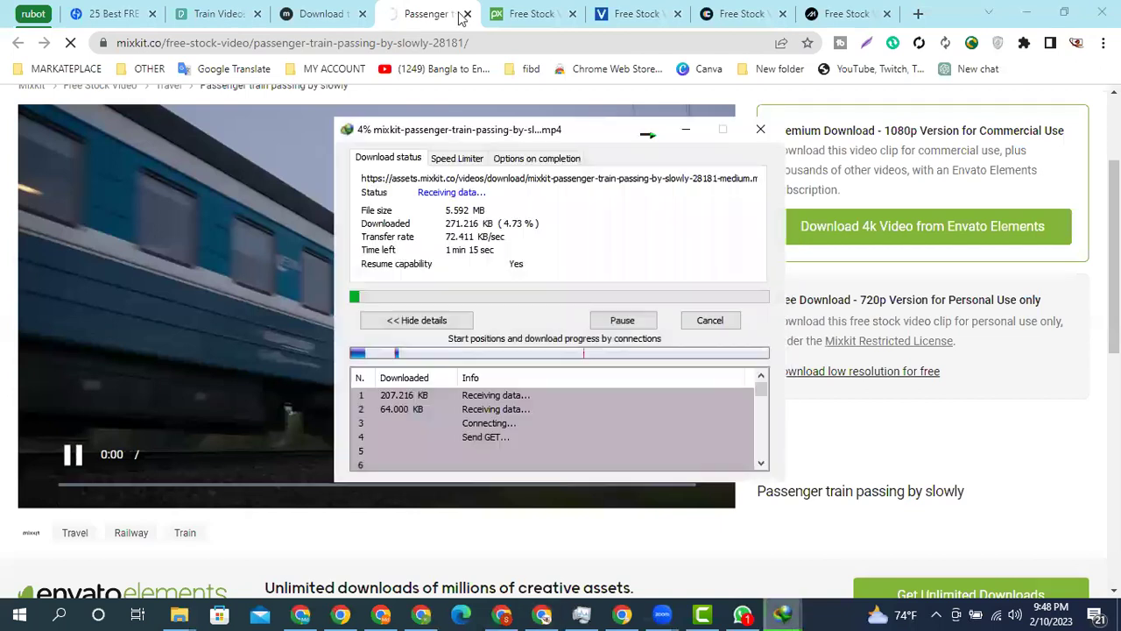
click(467, 13)
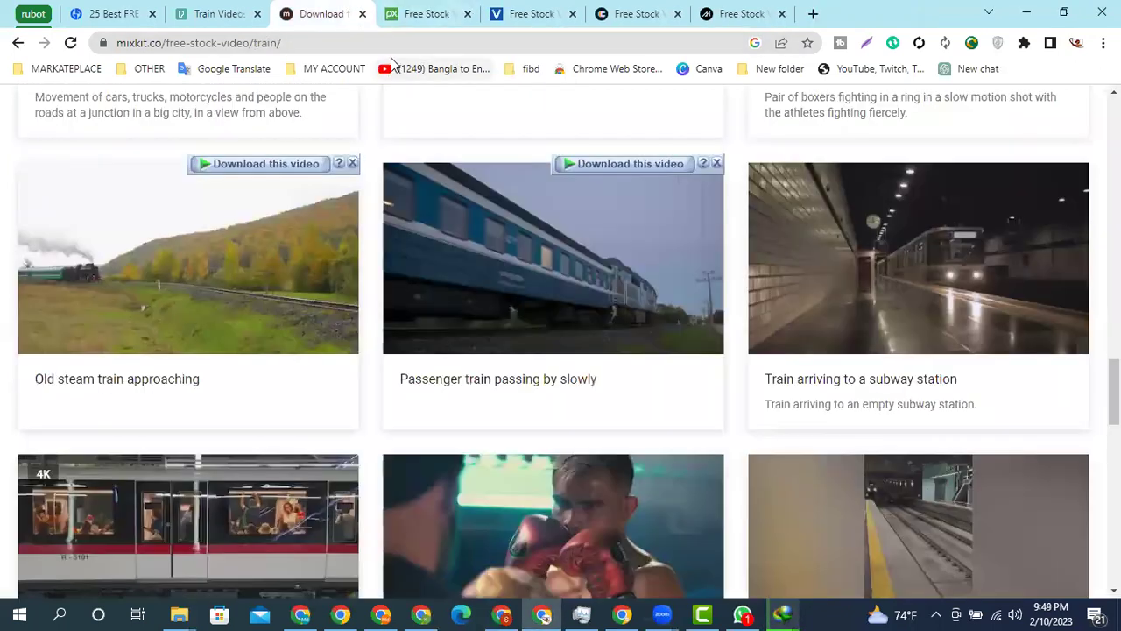
- Paste TRAIN into Pixabay's video search and run it
click(464, 10)
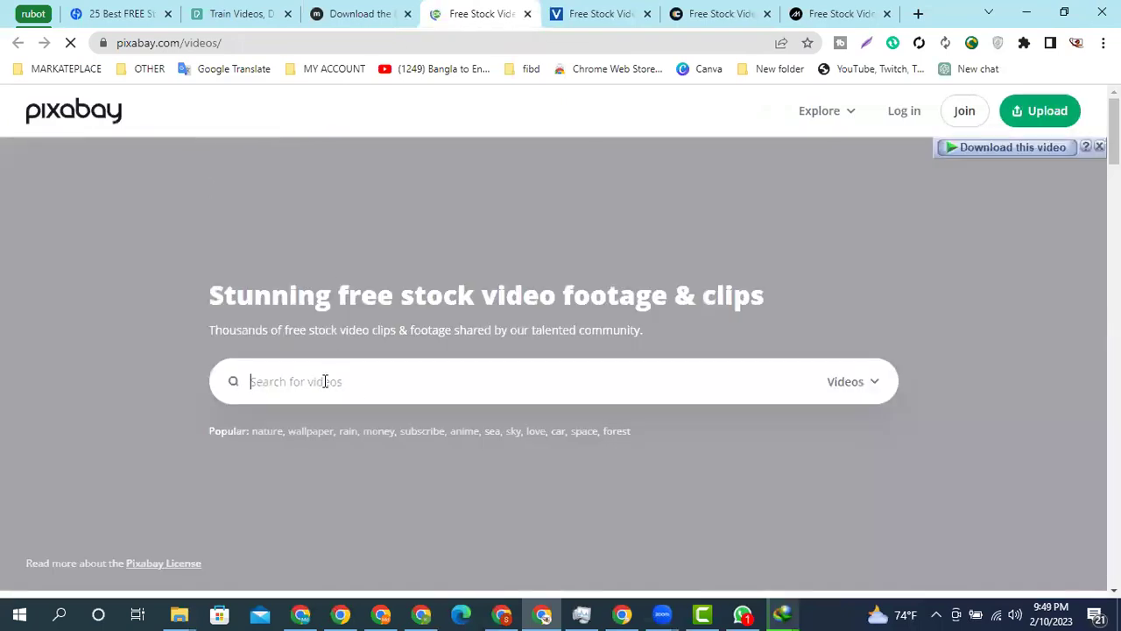
right_click(408, 382)
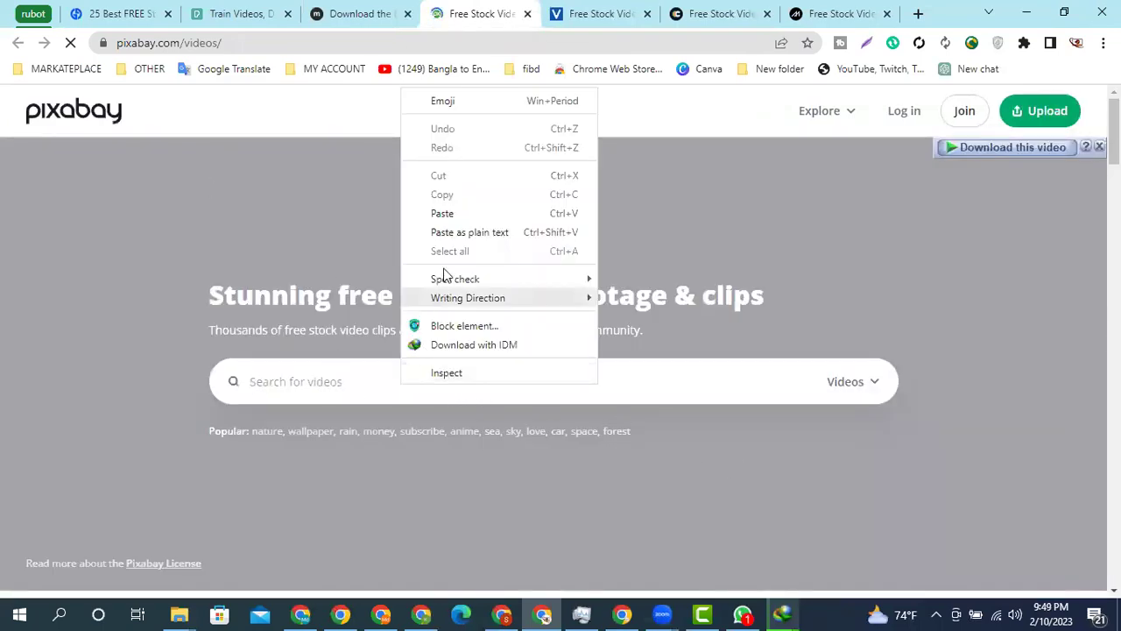
click(441, 215)
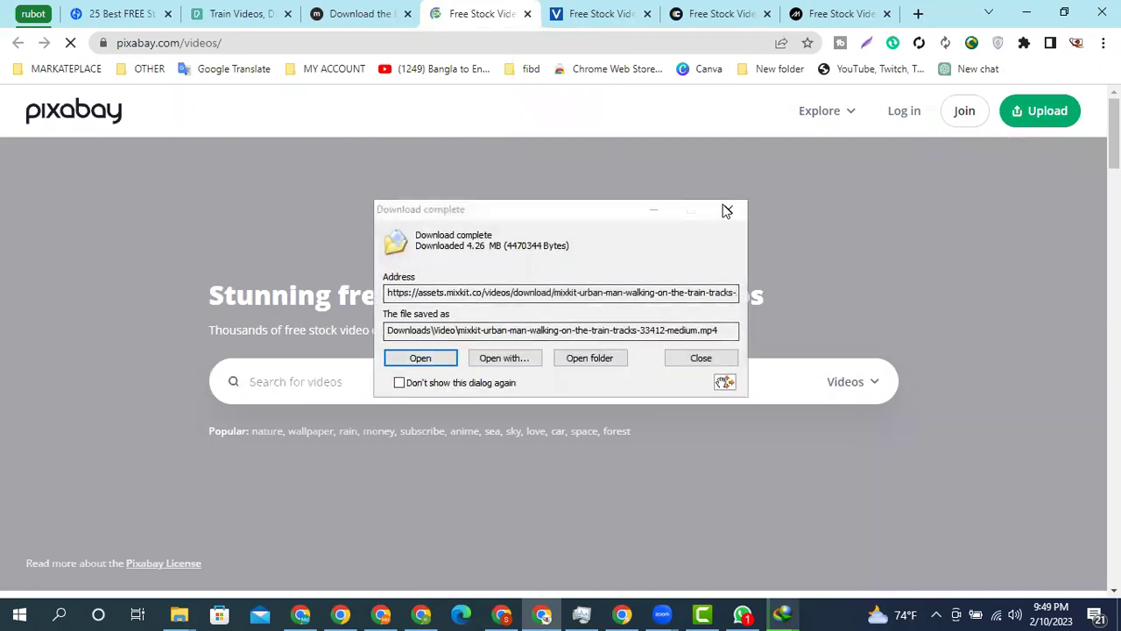
click(270, 385)
right_click(274, 392)
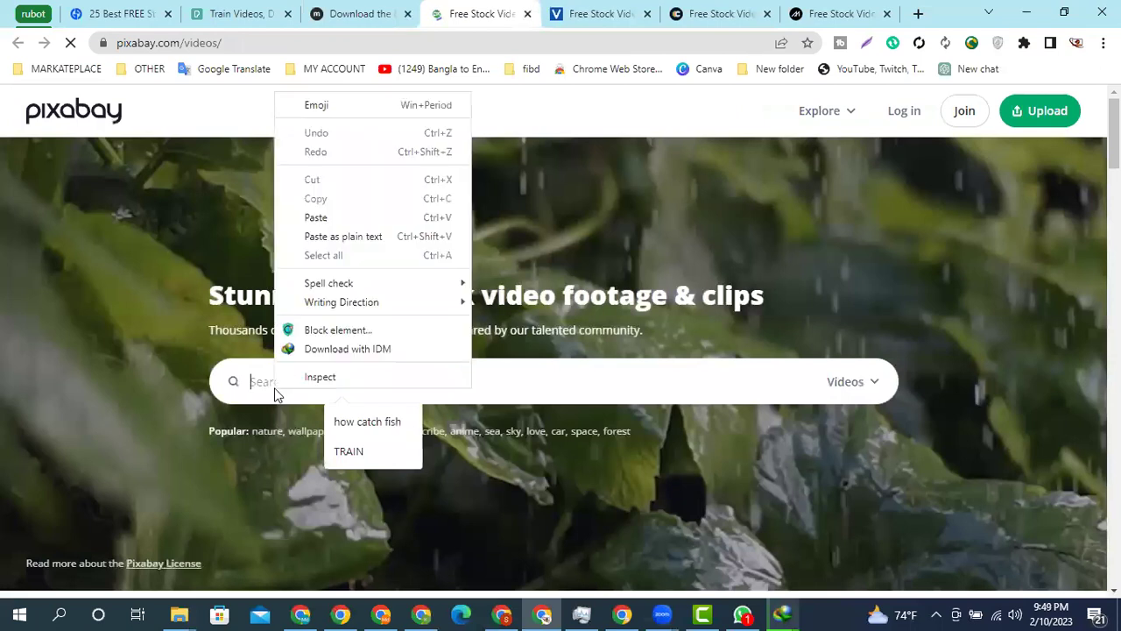
click(303, 219)
click(231, 386)
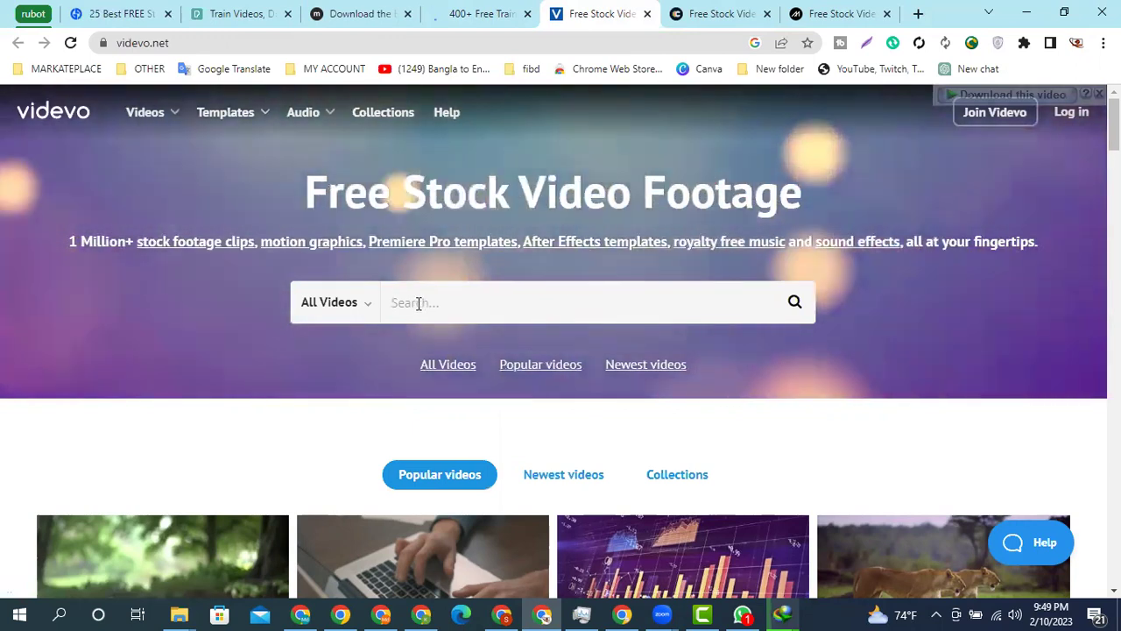
- Dismiss the download notice and search Videvo for TRAIN footage
right_click(418, 298)
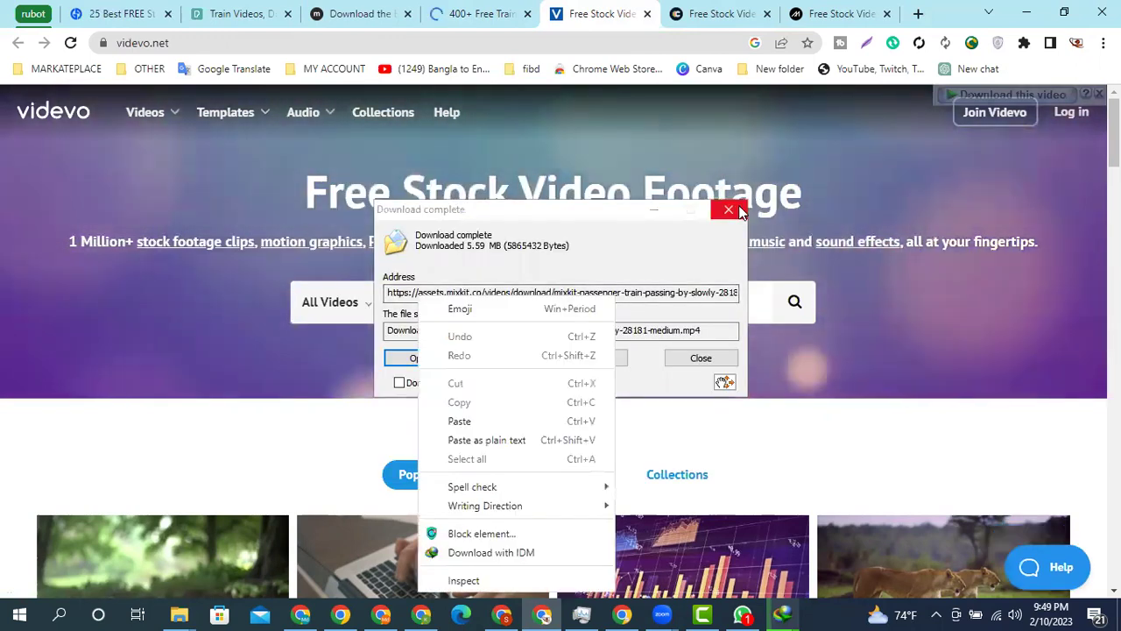
click(736, 211)
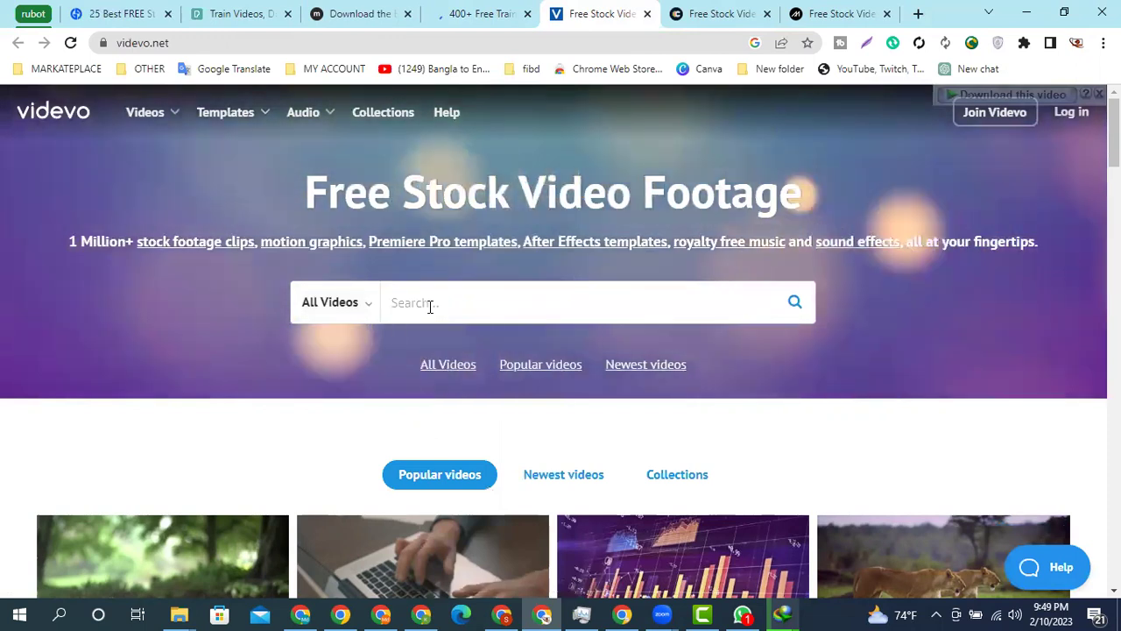
text(TRAIN)
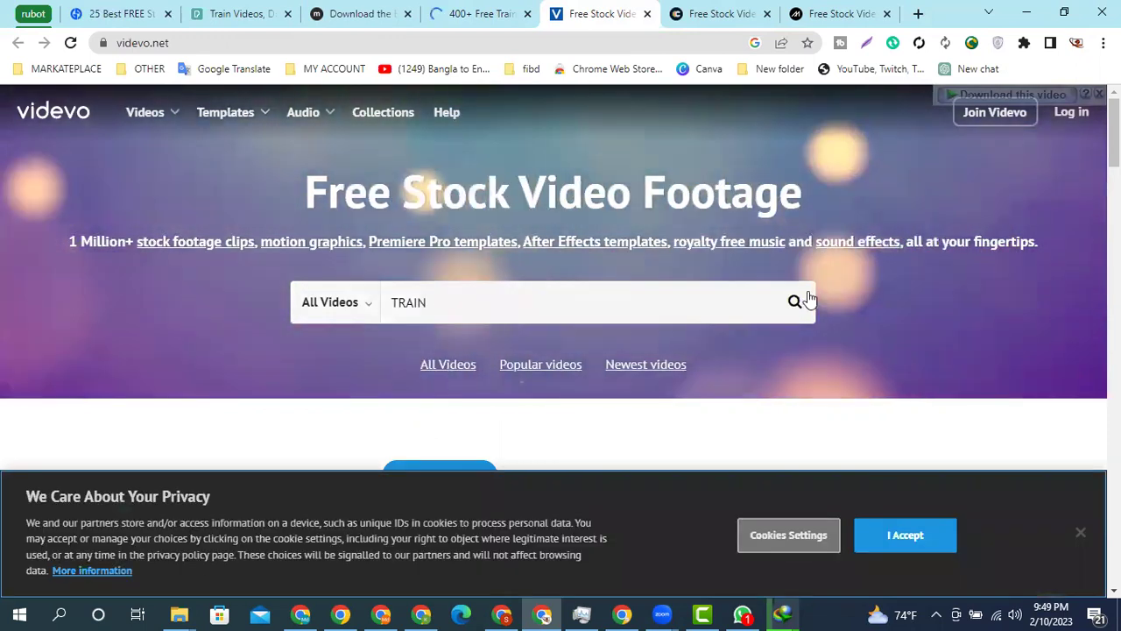
click(795, 302)
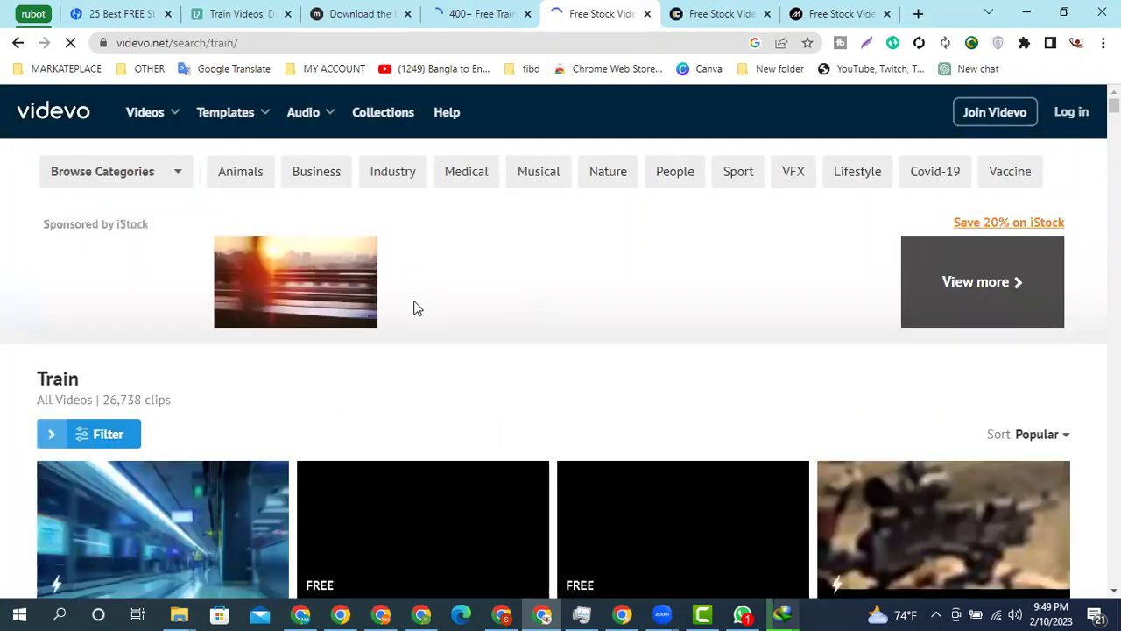
scroll(411, 307, down, 2)
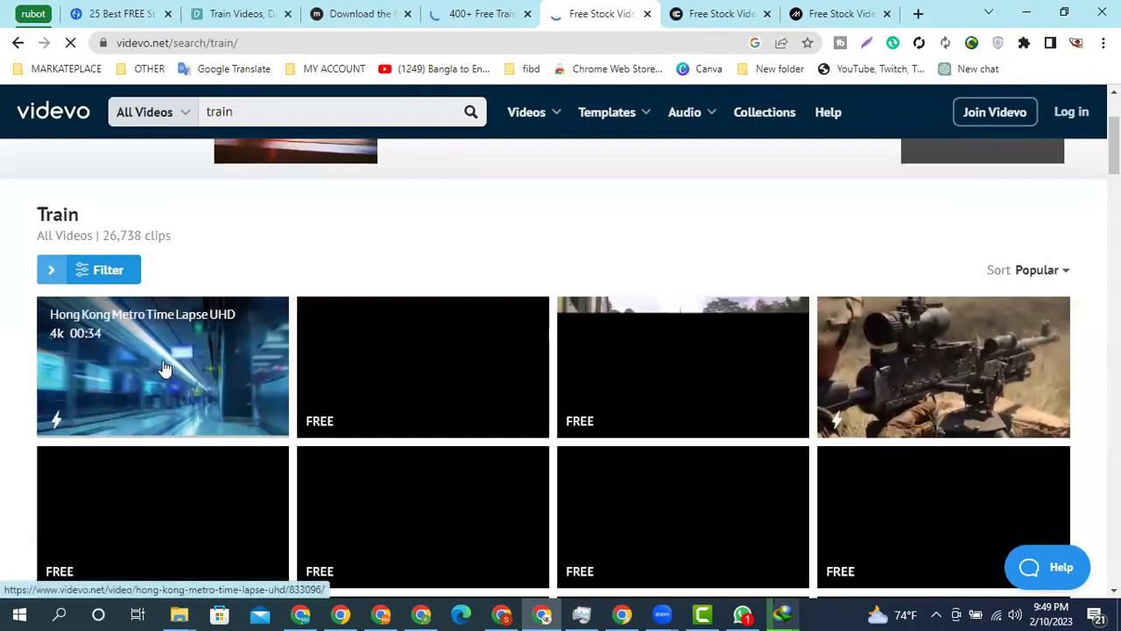
click(473, 14)
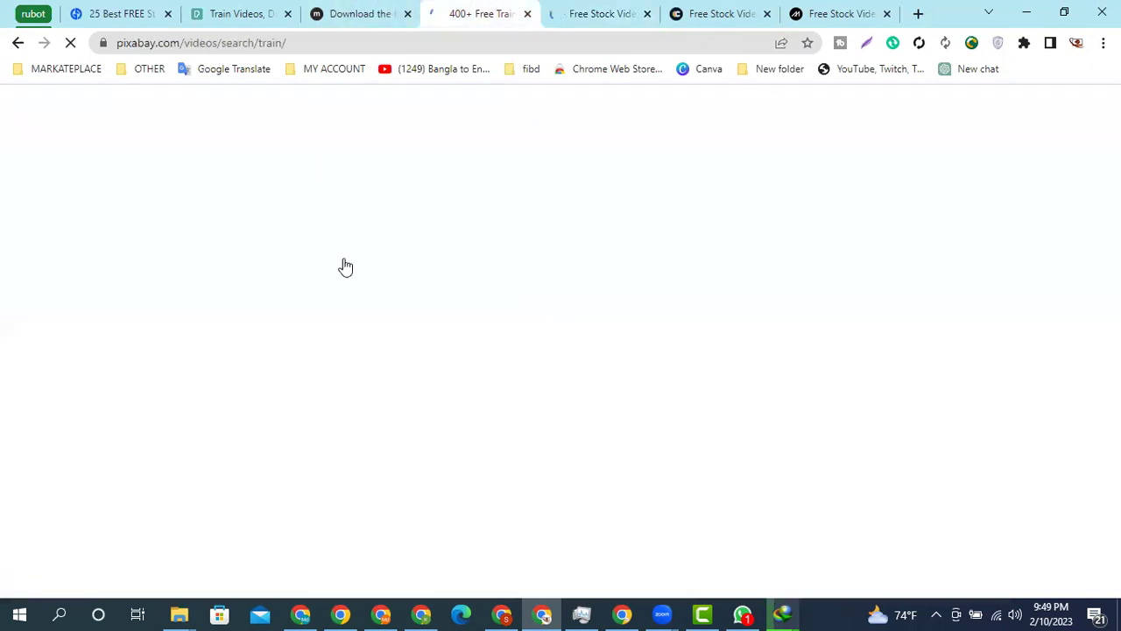
click(596, 13)
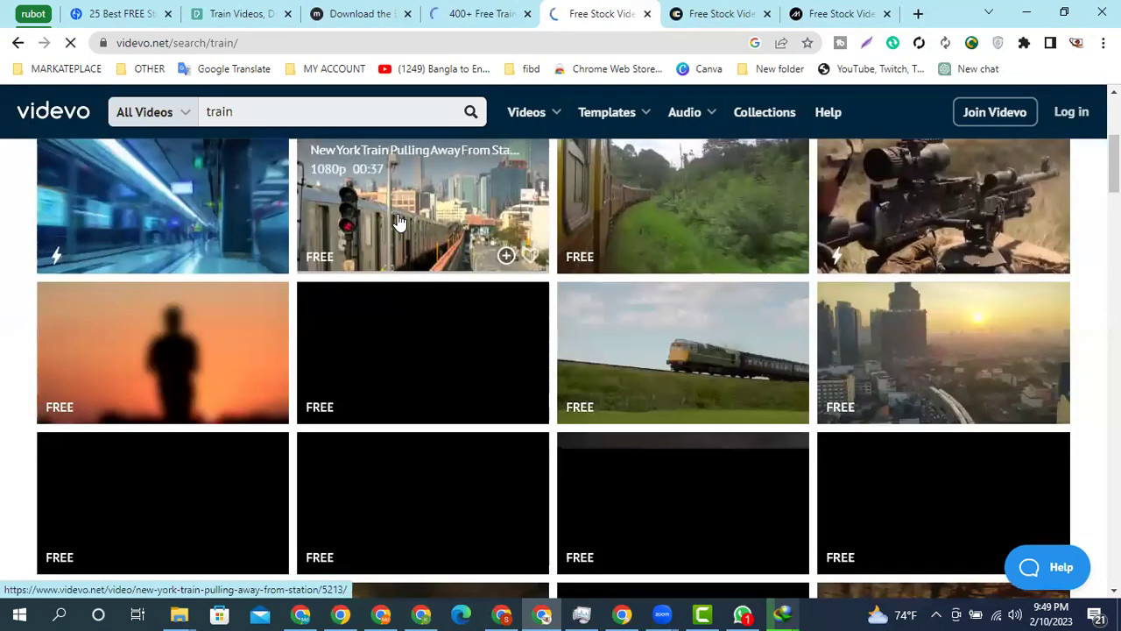
- Open the Diesel Train, Train Arriving and Boston aerial clips in new tabs
right_click(650, 361)
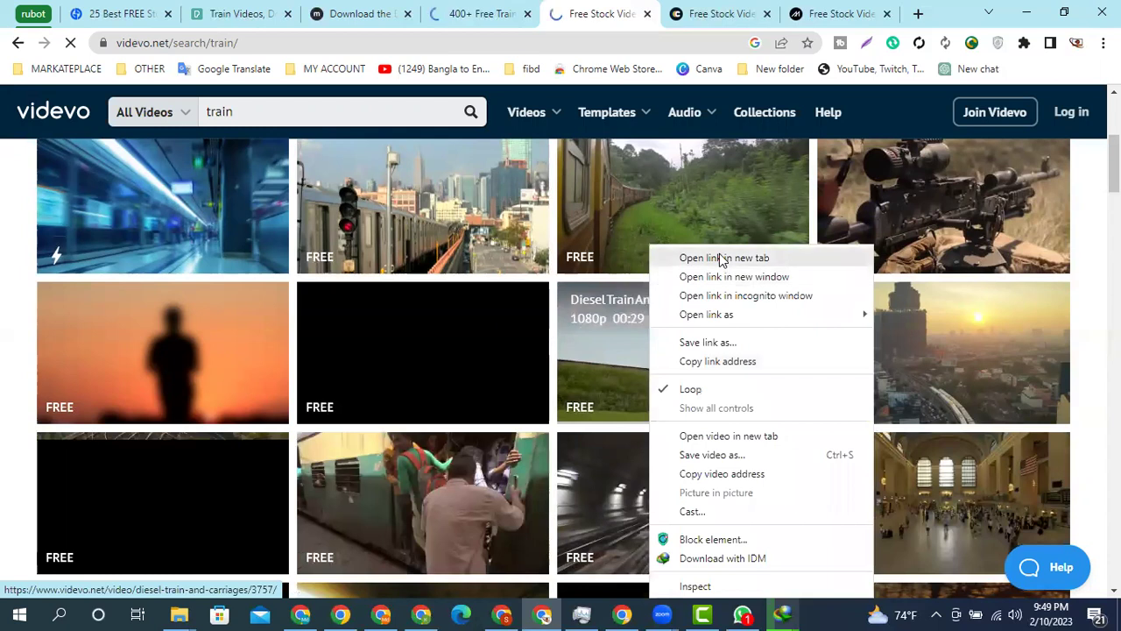
click(720, 258)
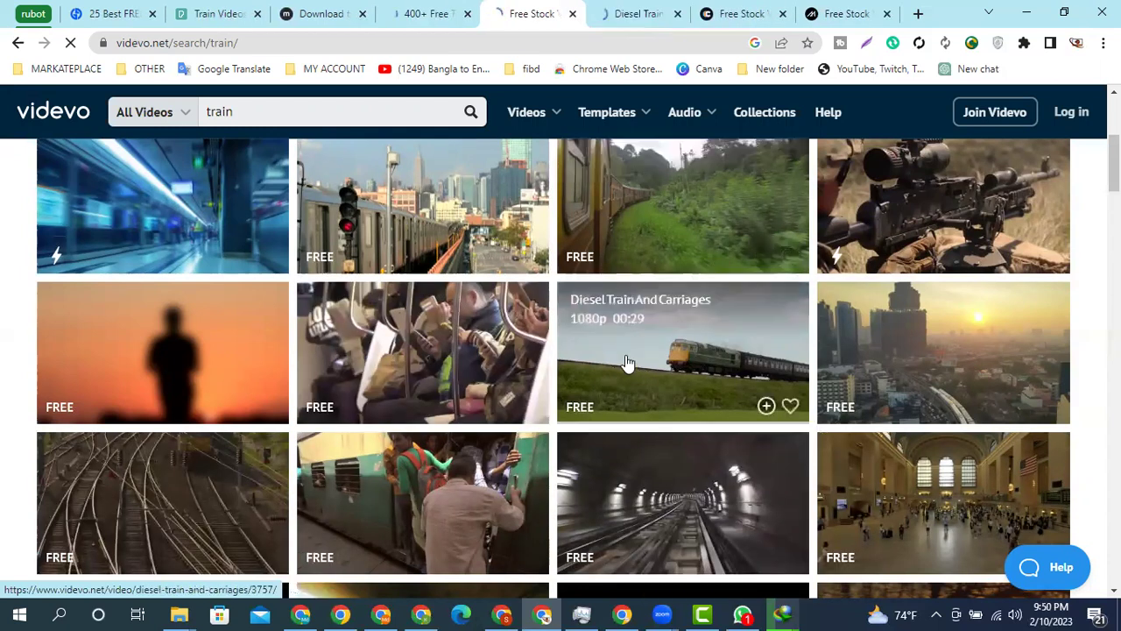
scroll(155, 359, down, 2)
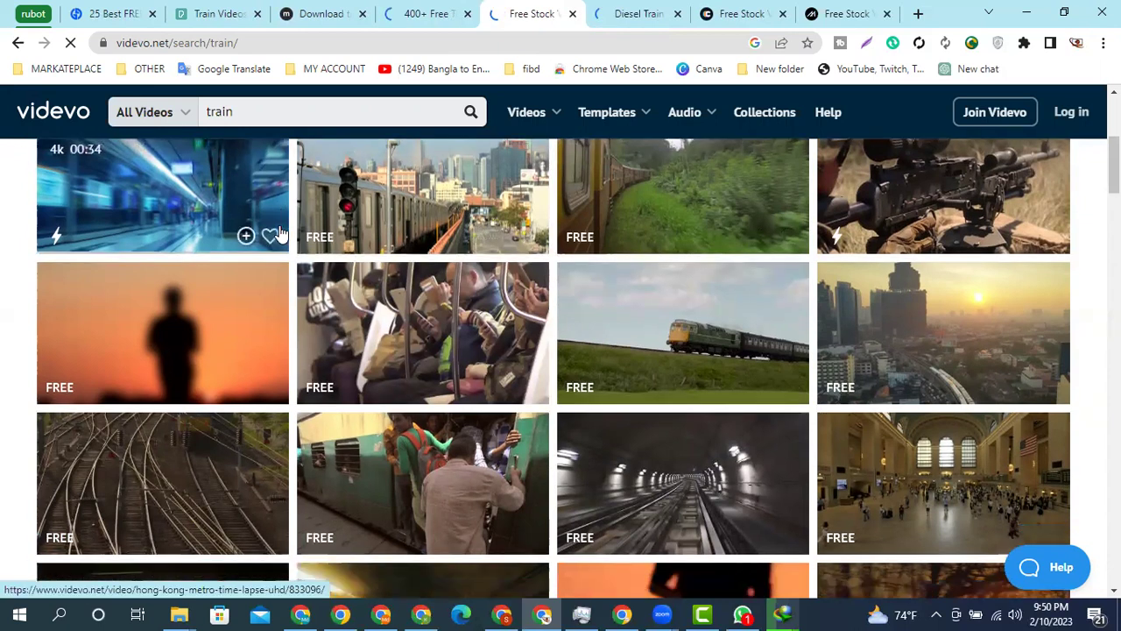
right_click(135, 338)
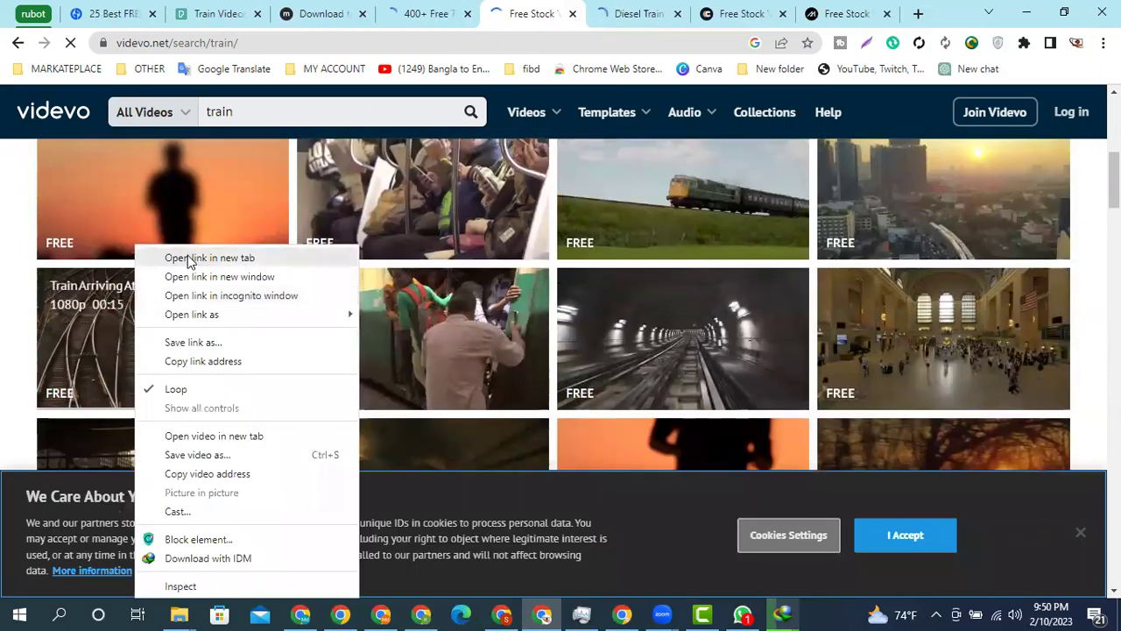
click(188, 259)
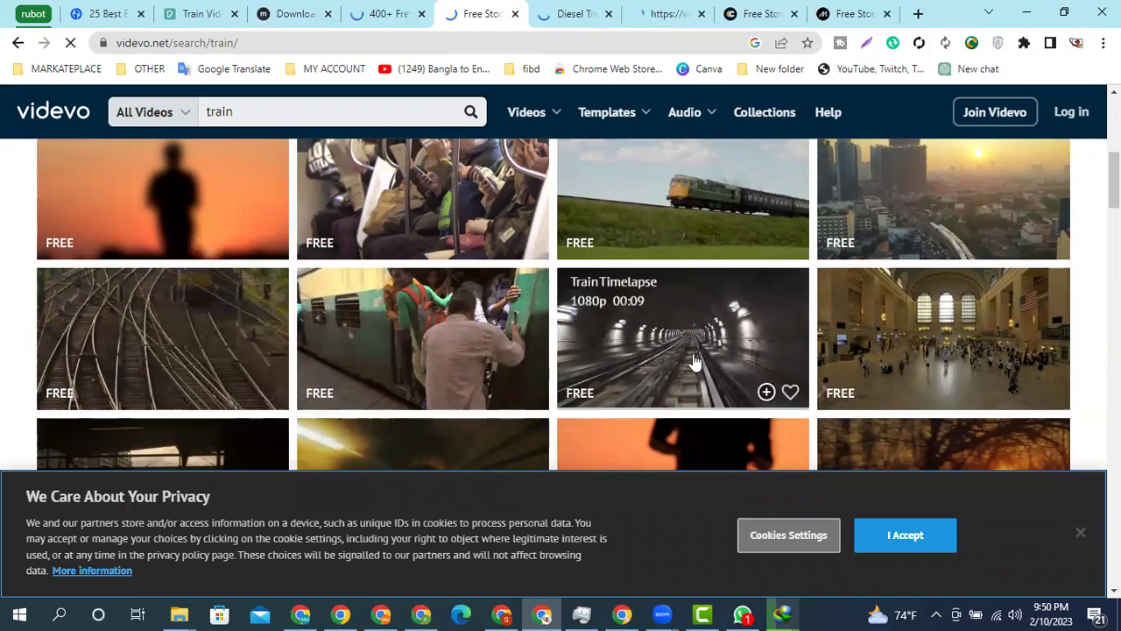
scroll(694, 361, down, 2)
scroll(255, 275, down, 1)
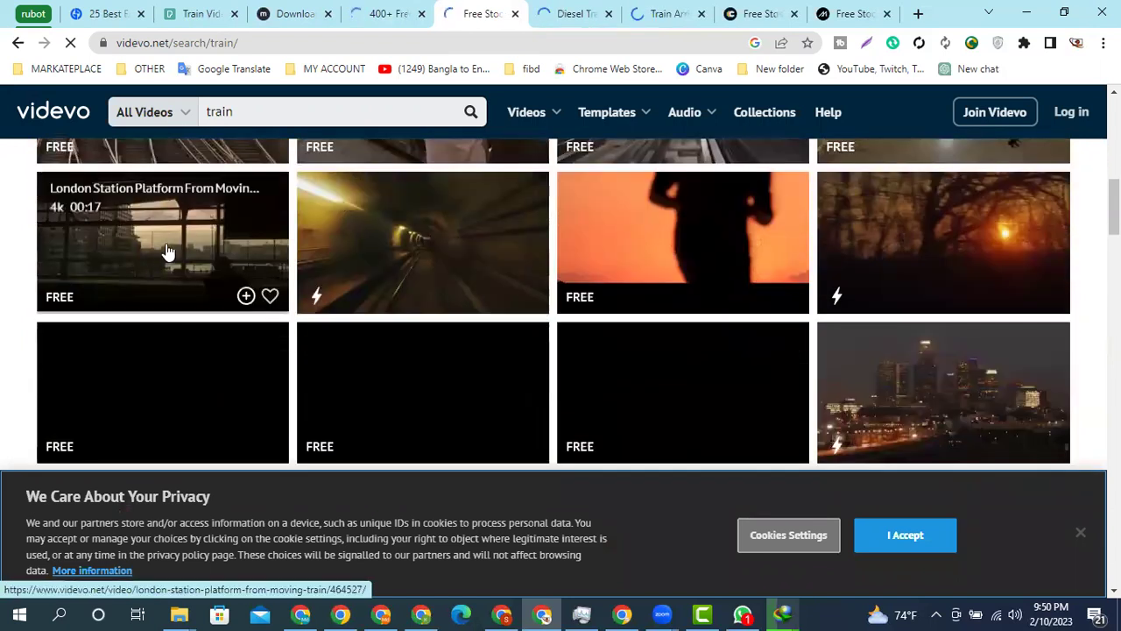
scroll(235, 272, down, 3)
scroll(715, 317, down, 3)
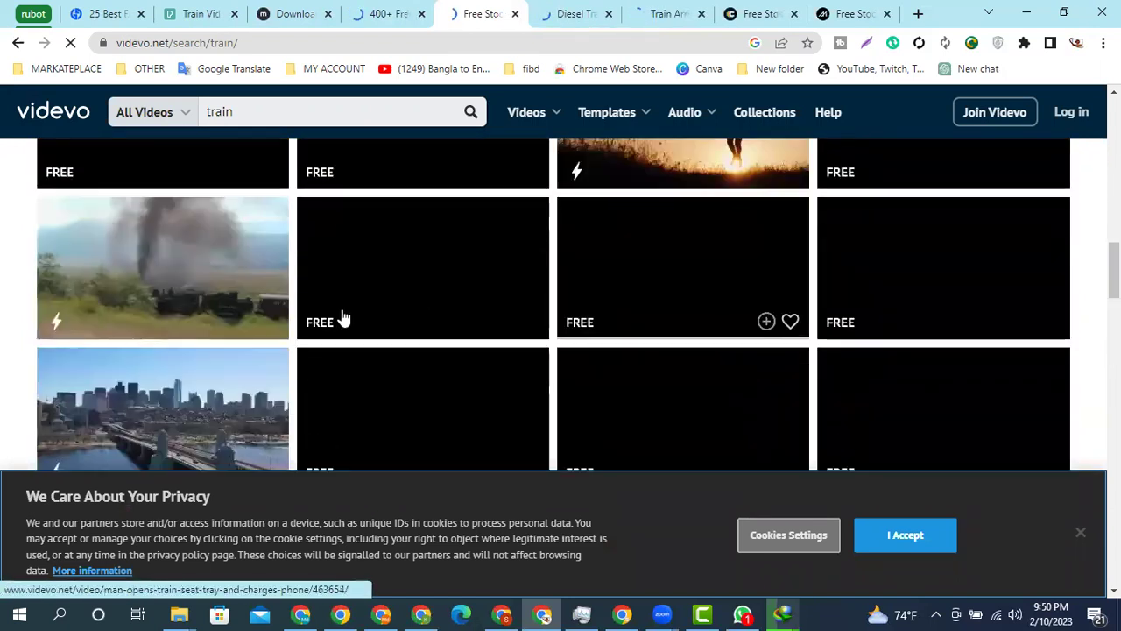
scroll(201, 280, down, 2)
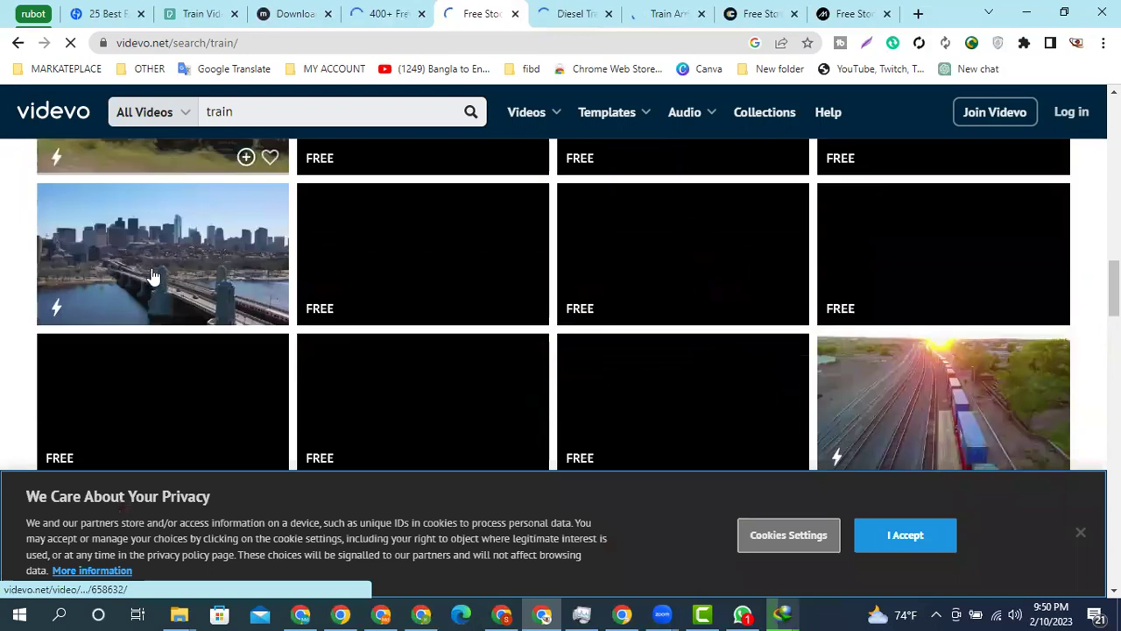
middle_click(201, 252)
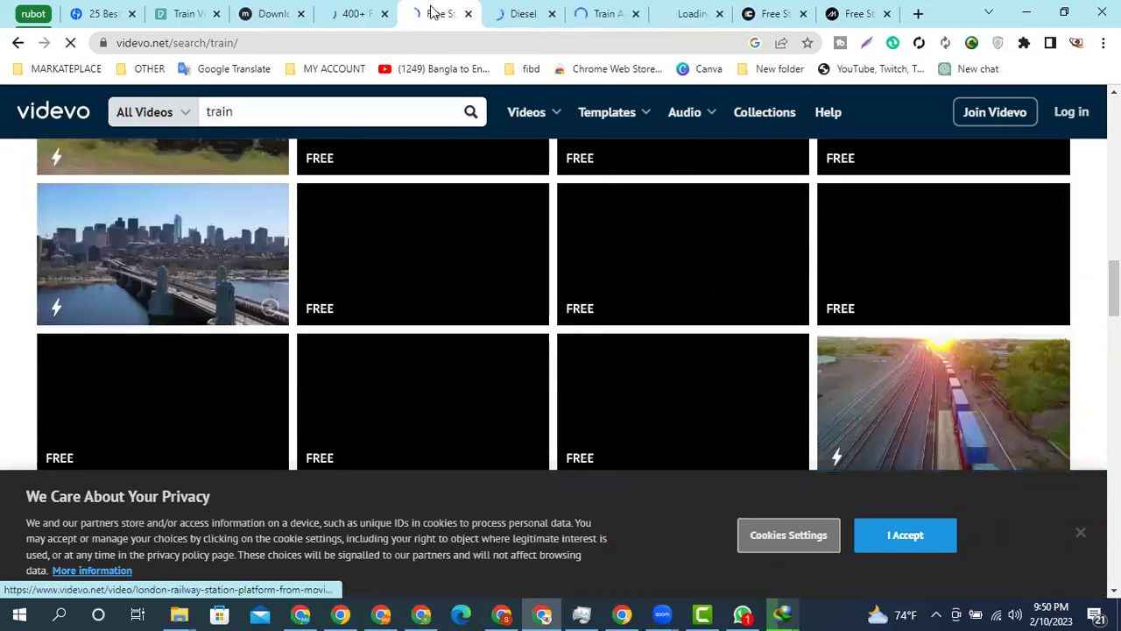
- Download the Train Arriving at Station 2 and Diesel Train and Carriages clips through IDM
click(515, 11)
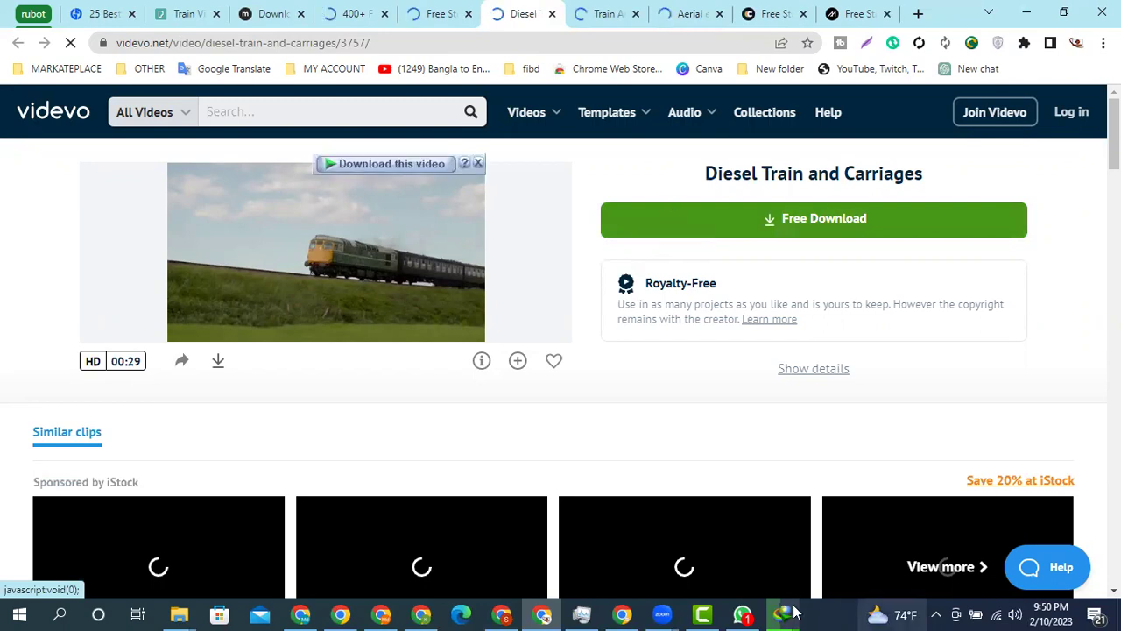
mouse_move(796, 611)
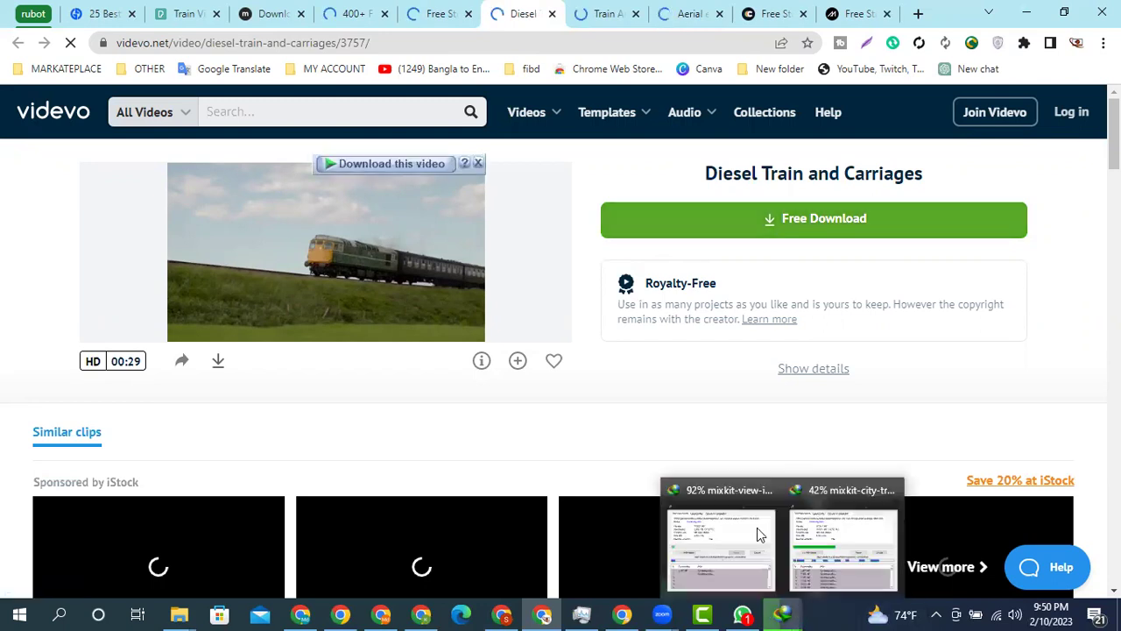
click(592, 16)
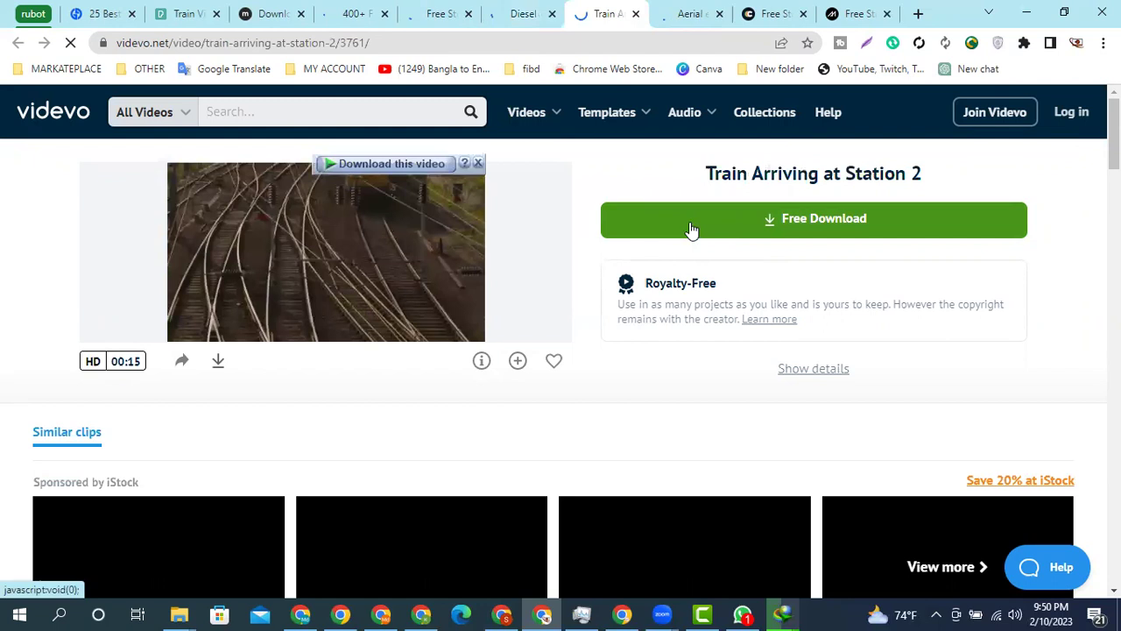
click(690, 226)
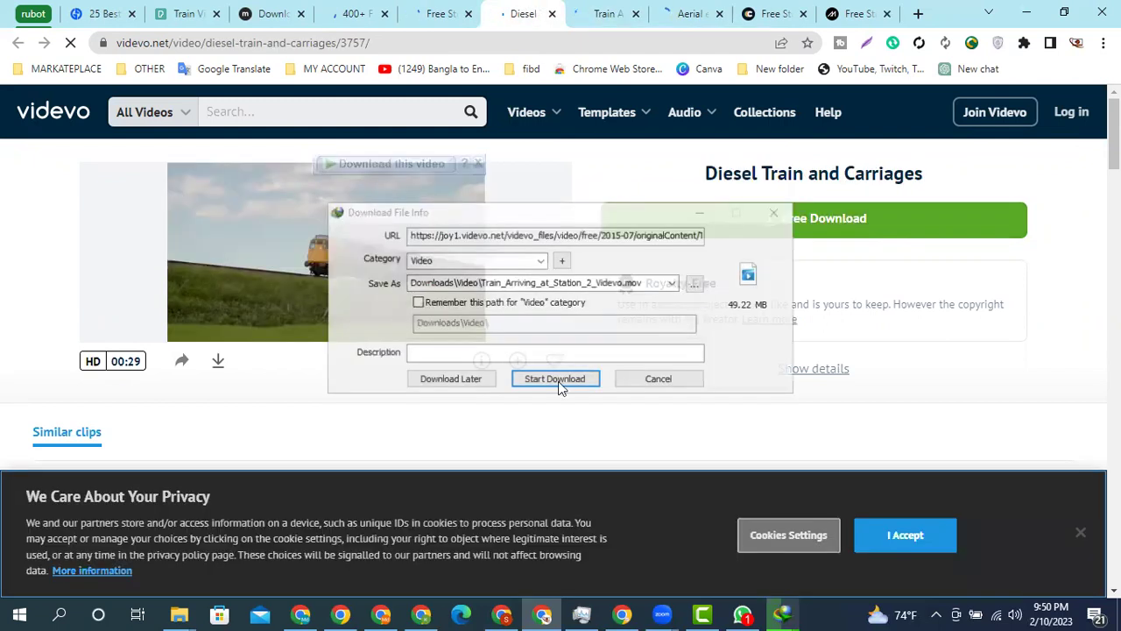
click(561, 388)
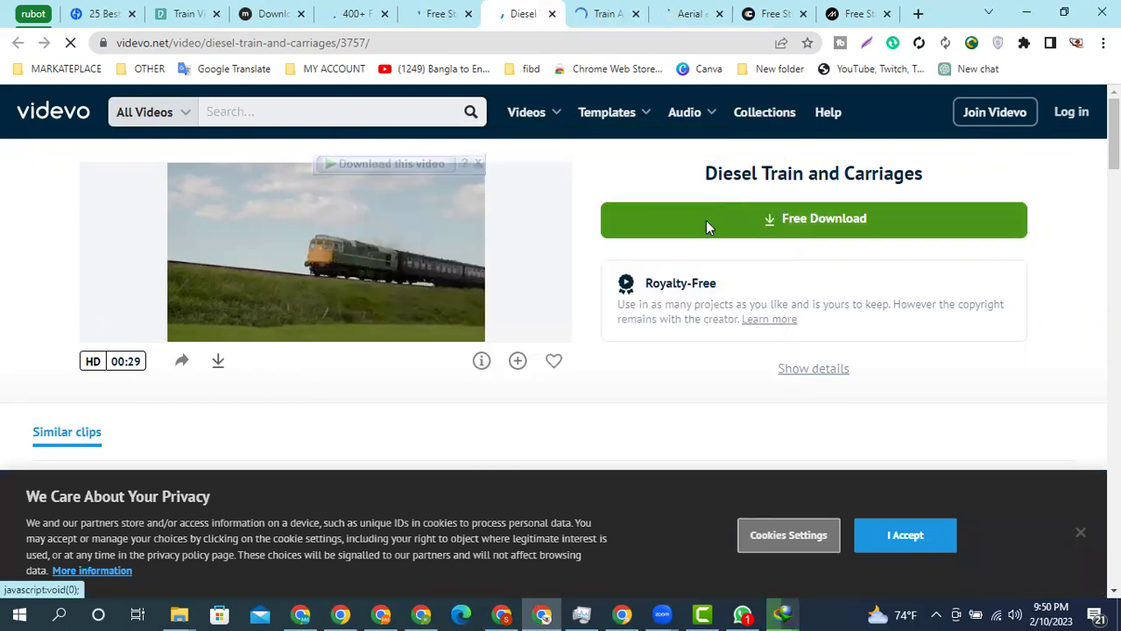
click(707, 223)
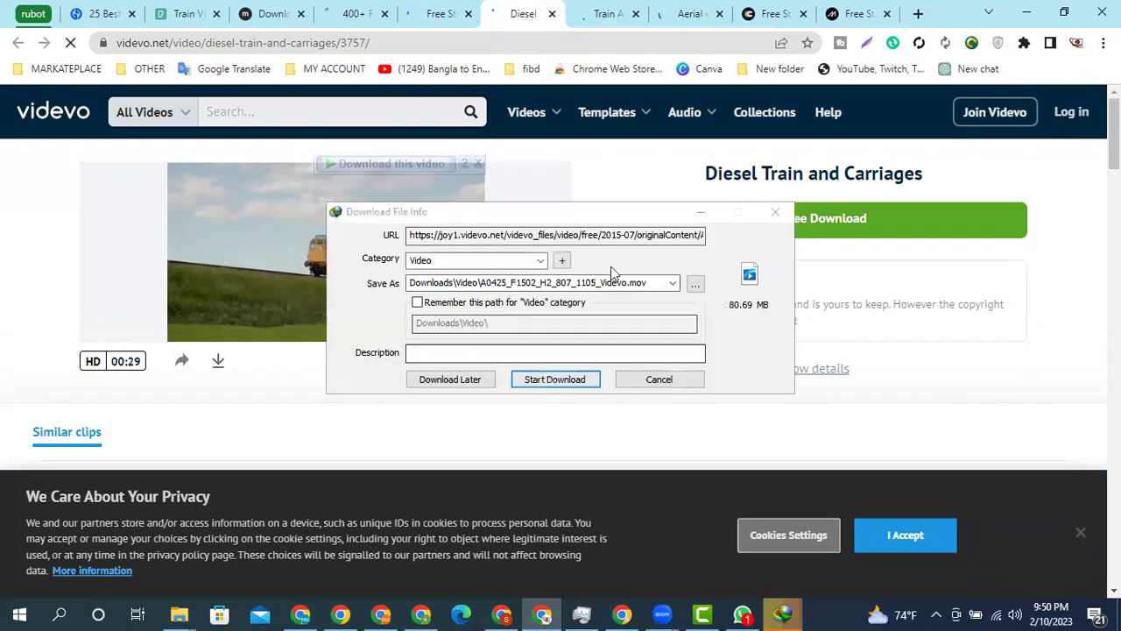
key(Return)
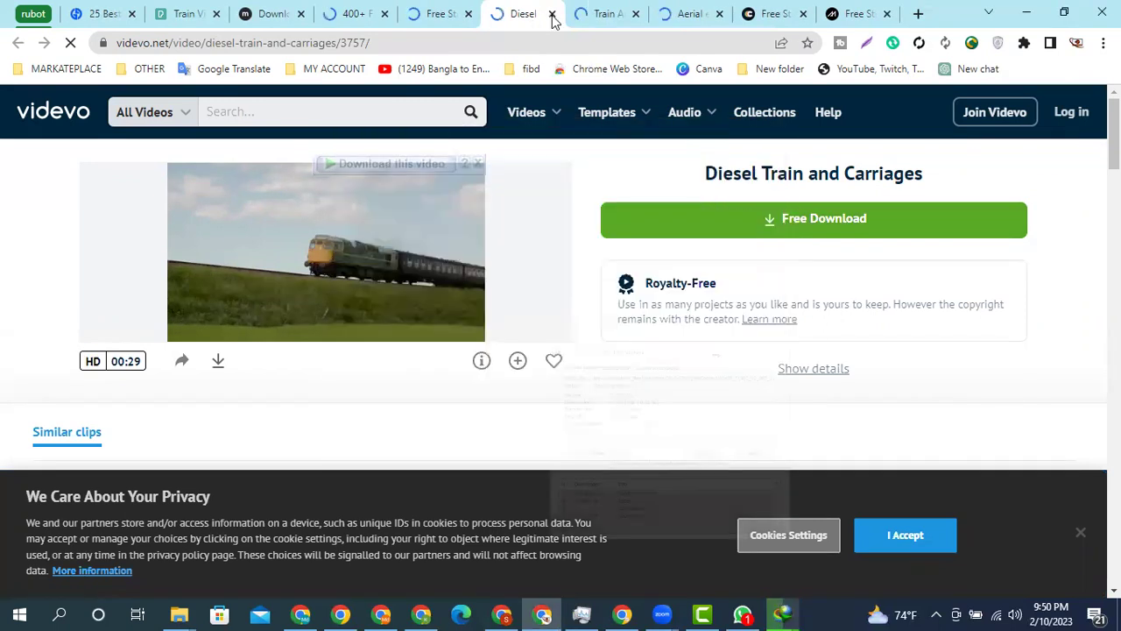
- Close the Diesel, Train Arriving and Boston aerial clip tabs and dismiss the download notice
click(552, 14)
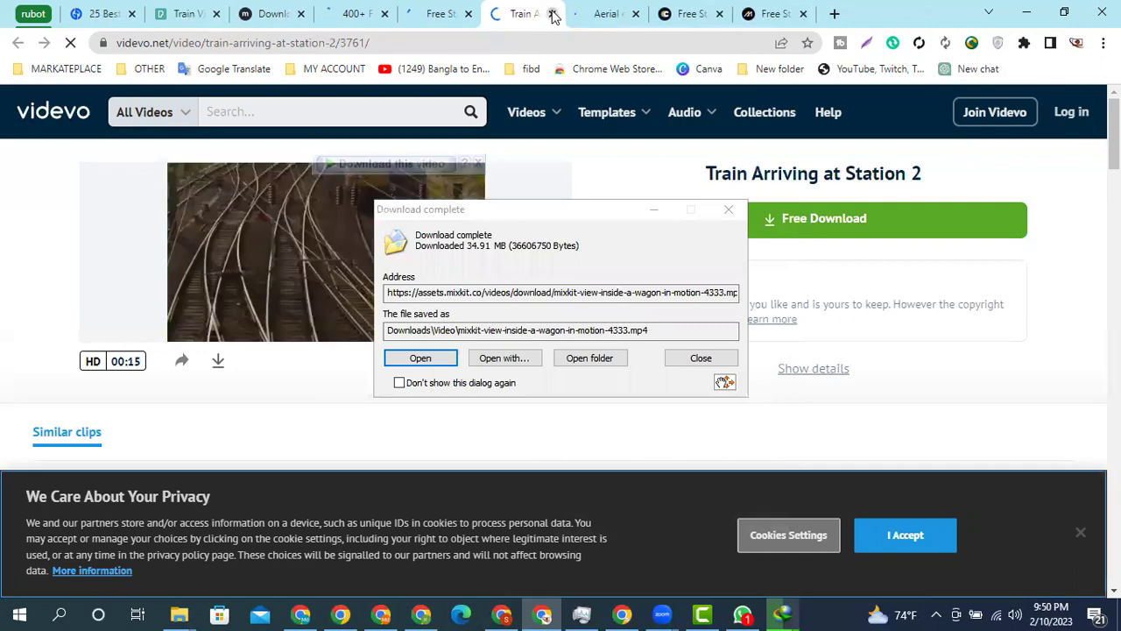
click(552, 14)
click(728, 211)
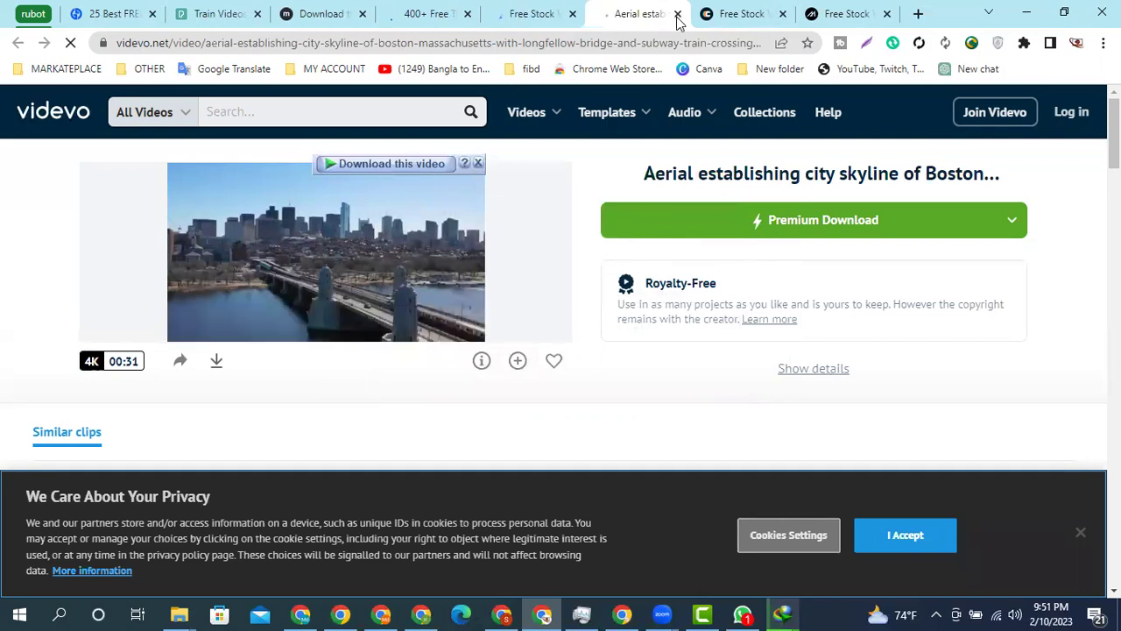
middle_click(630, 23)
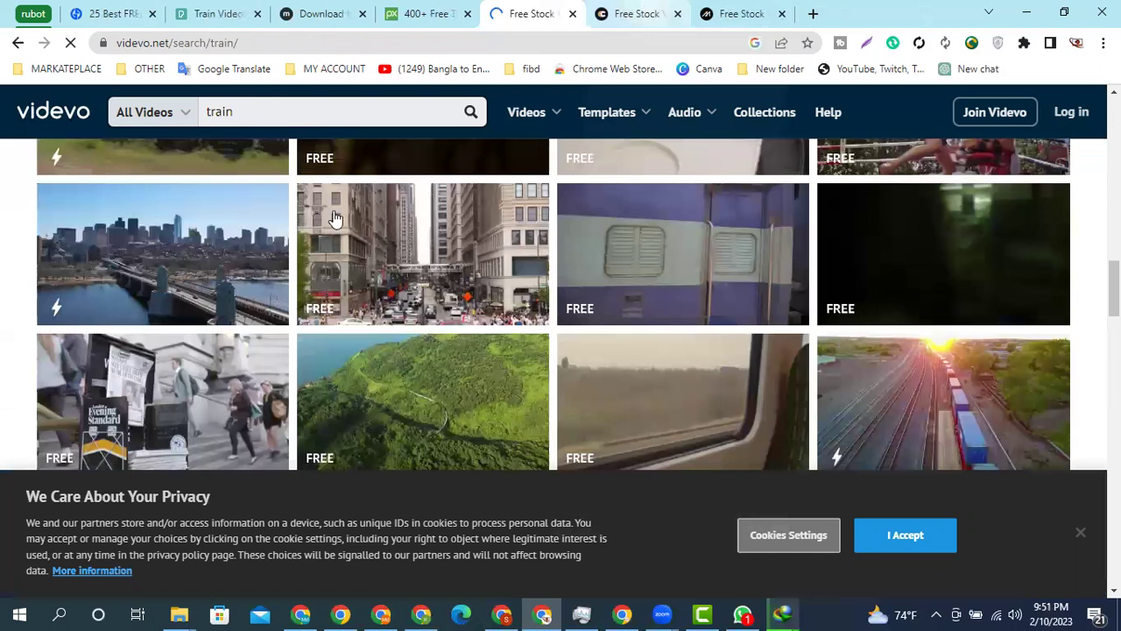
click(631, 13)
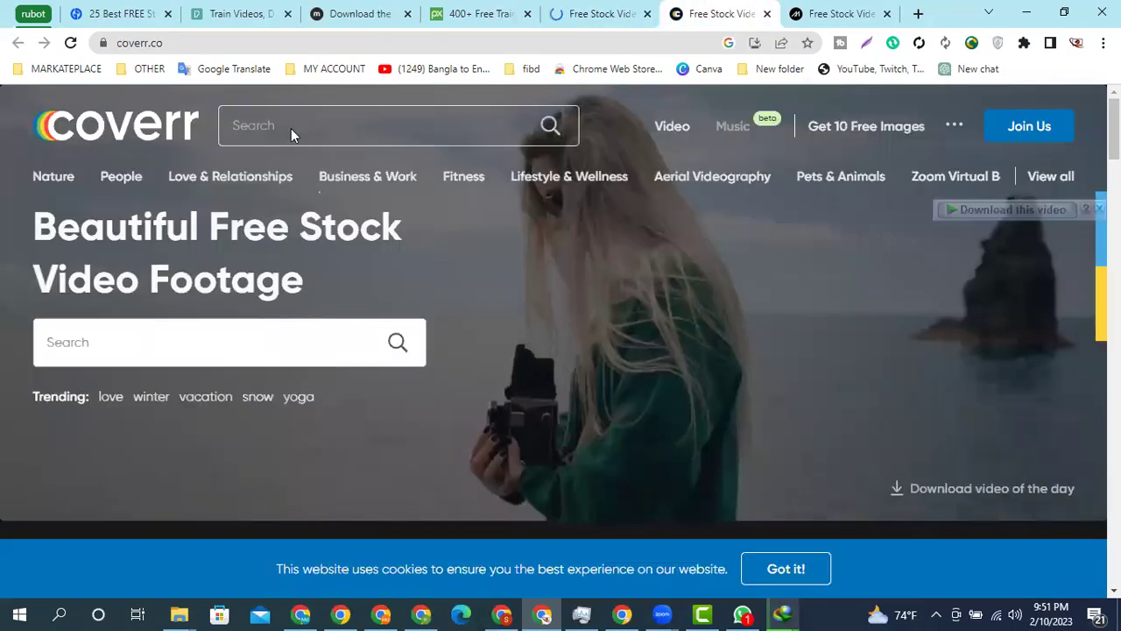
- Paste TRAIN into Coverr's search and run it
right_click(291, 127)
click(342, 250)
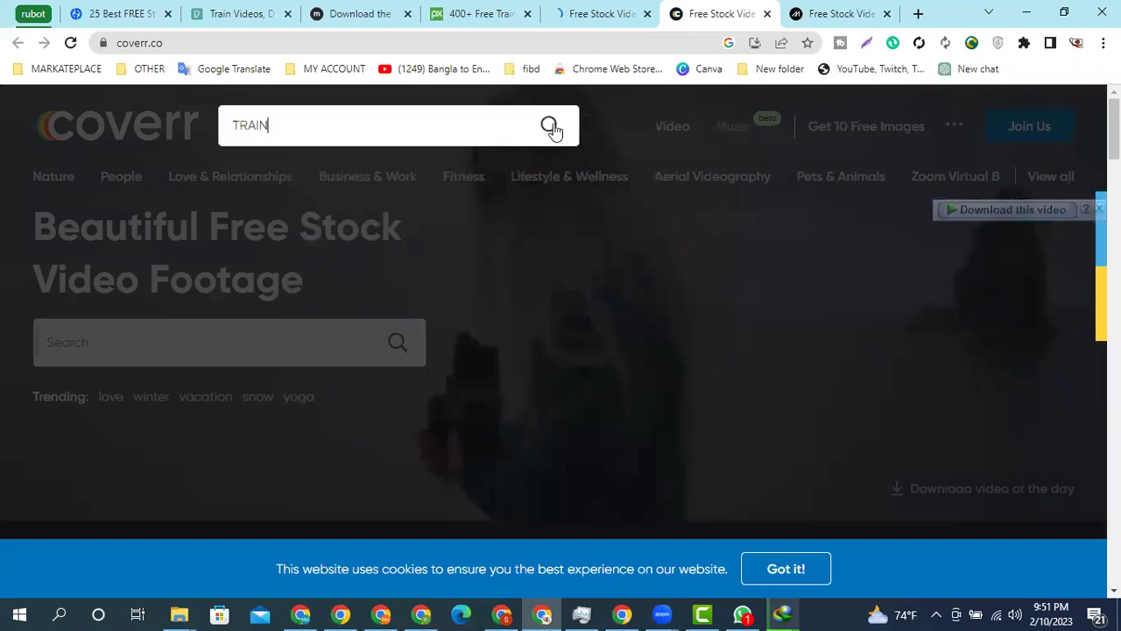
click(552, 127)
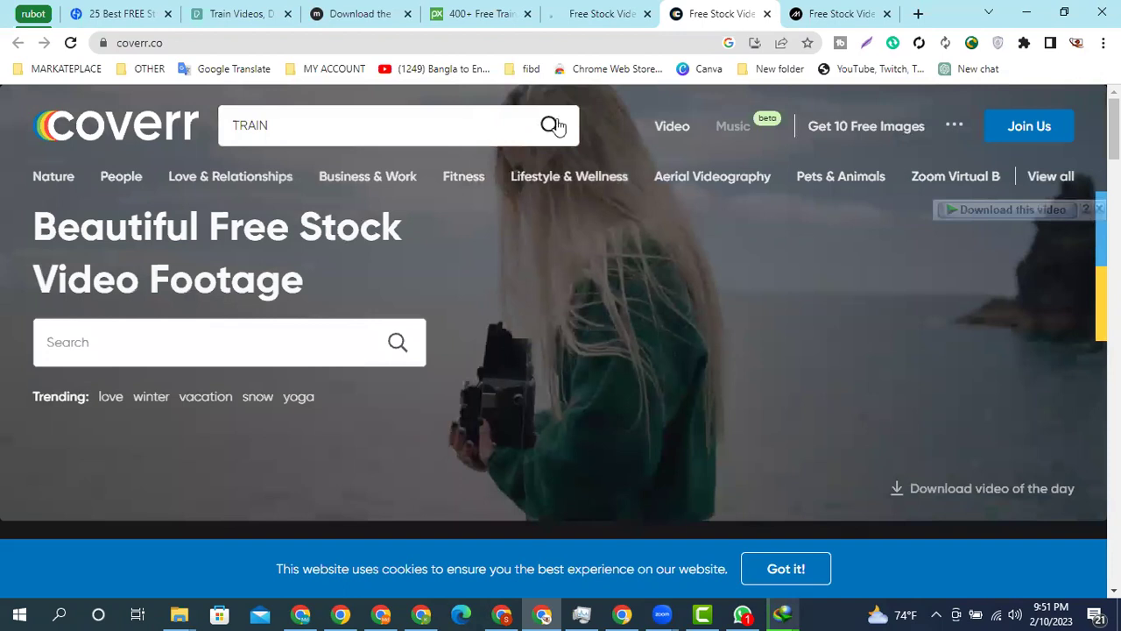
click(552, 127)
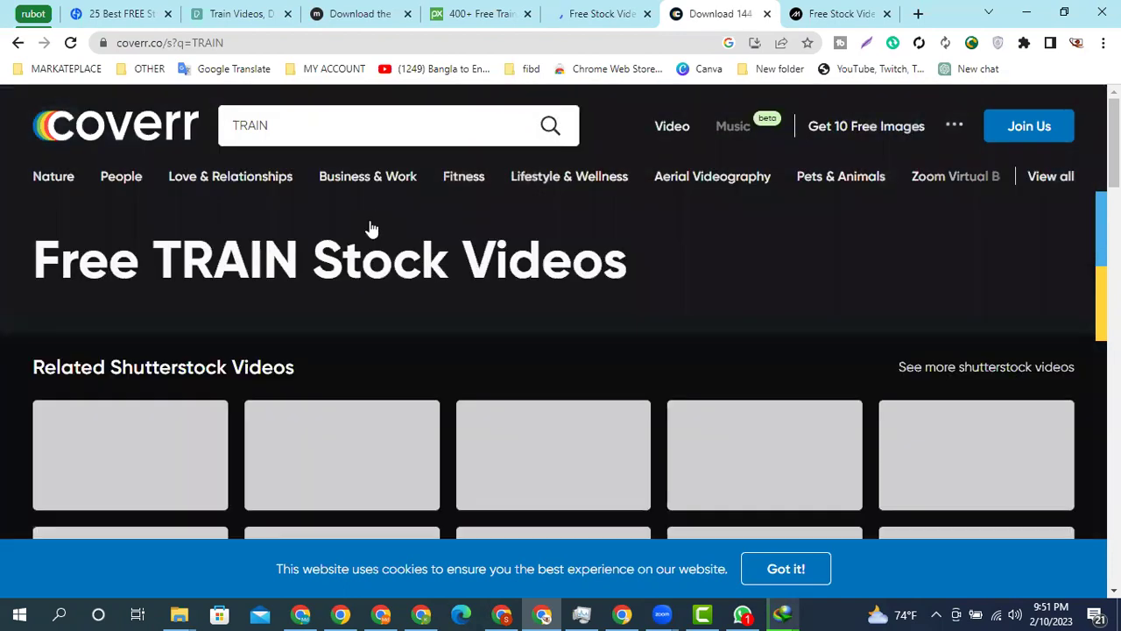
scroll(355, 272, down, 2)
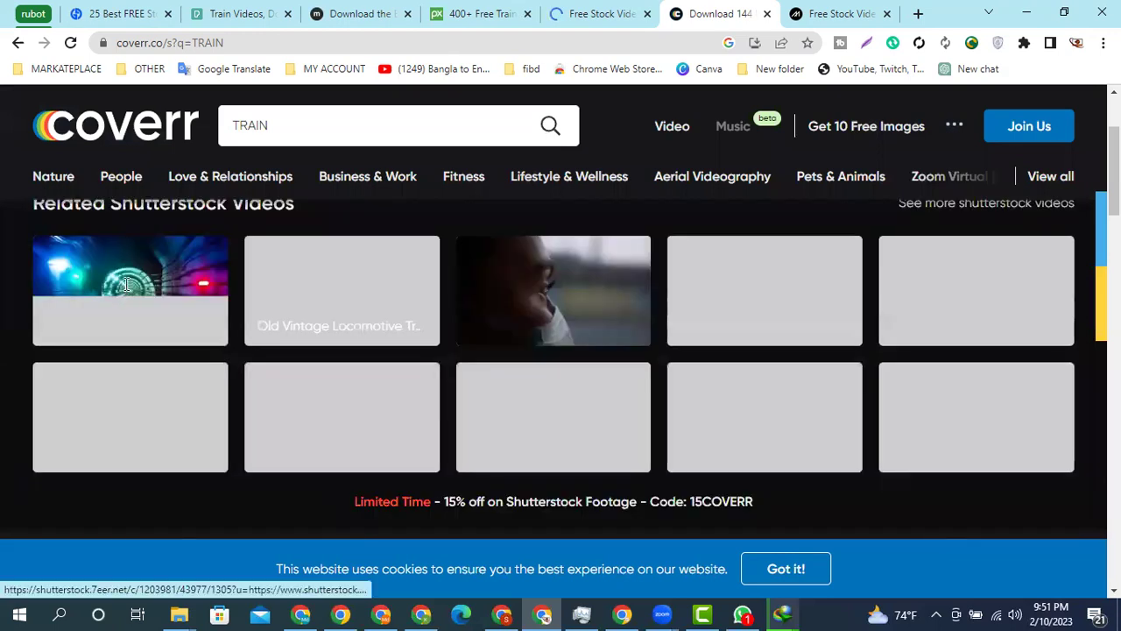
scroll(130, 337, up, 1)
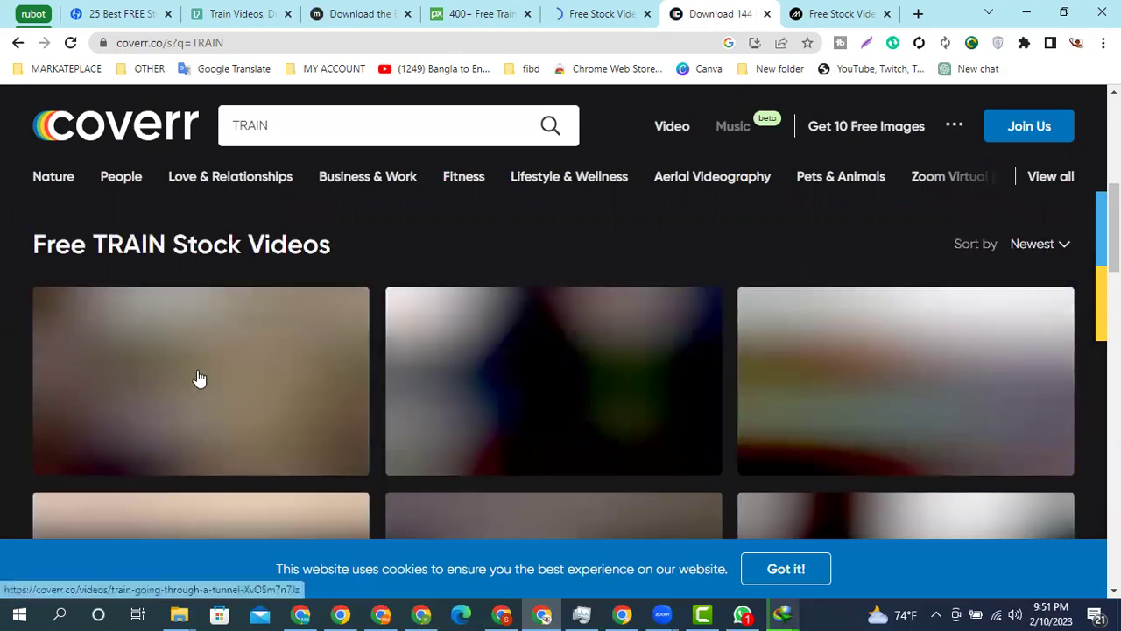
- Open the Berlin underground train clip from the results in a new tab
mouse_move(198, 380)
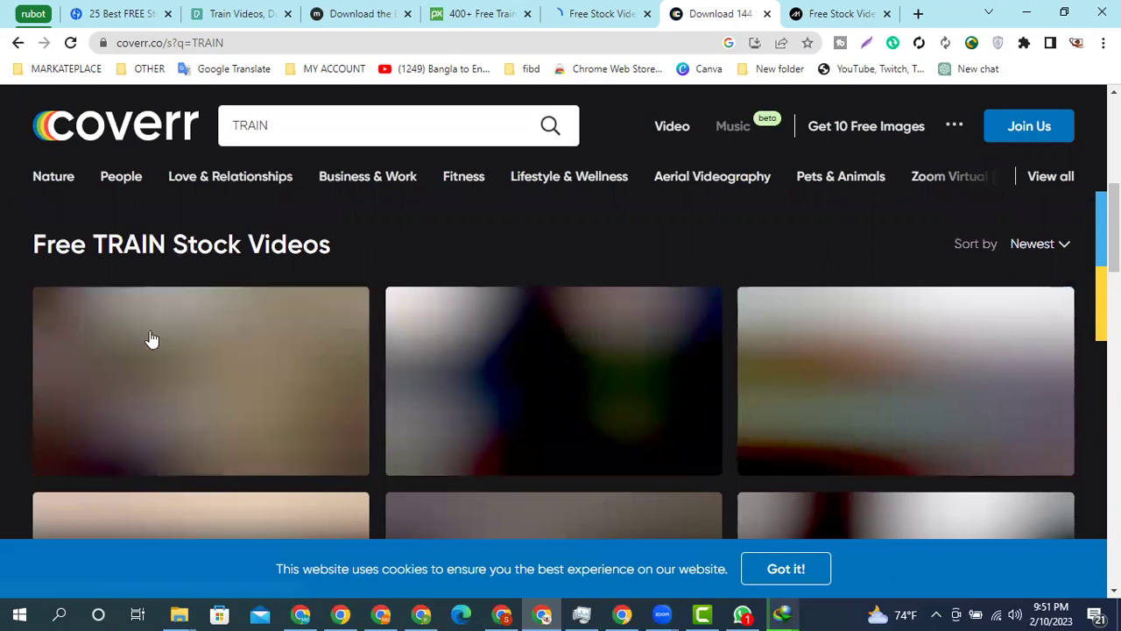
click(111, 180)
mouse_move(144, 360)
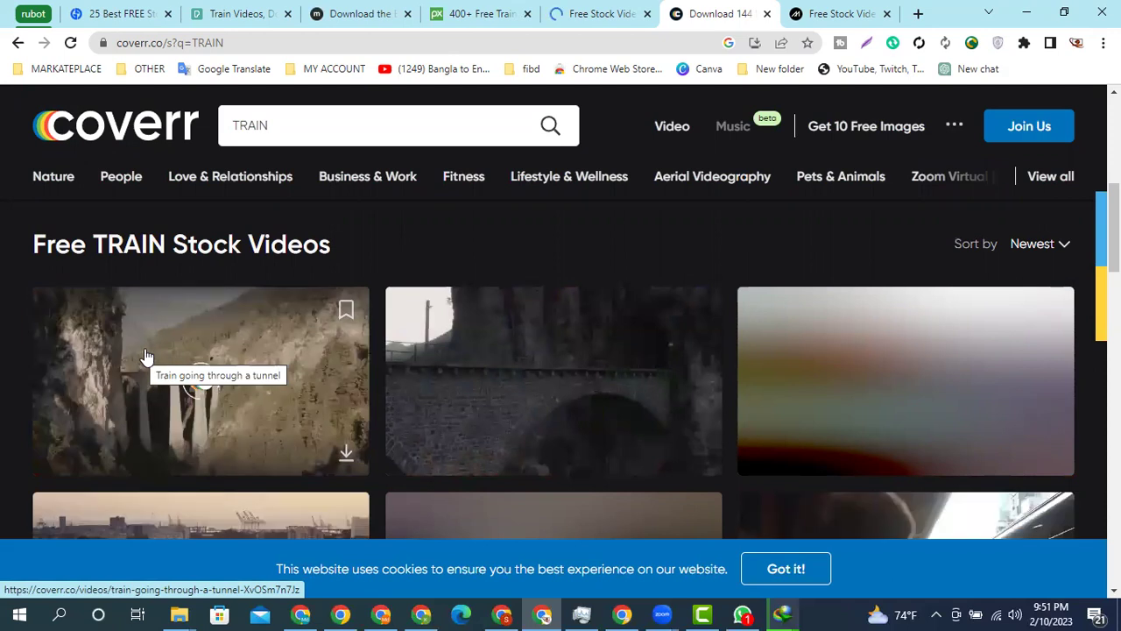
scroll(208, 313, down, 1)
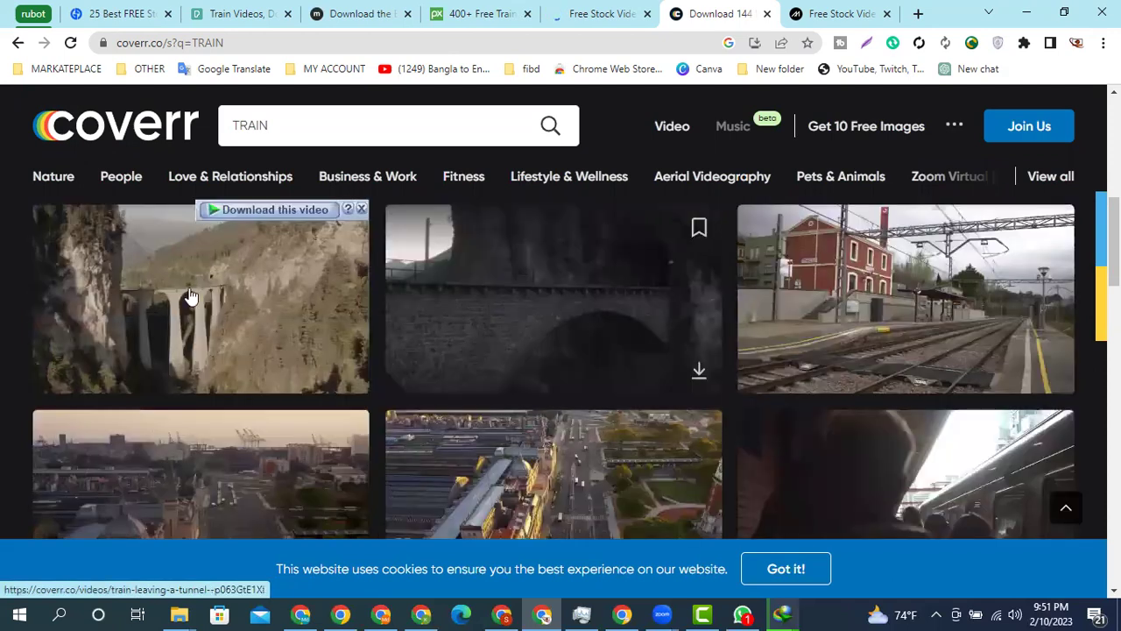
scroll(189, 298, down, 2)
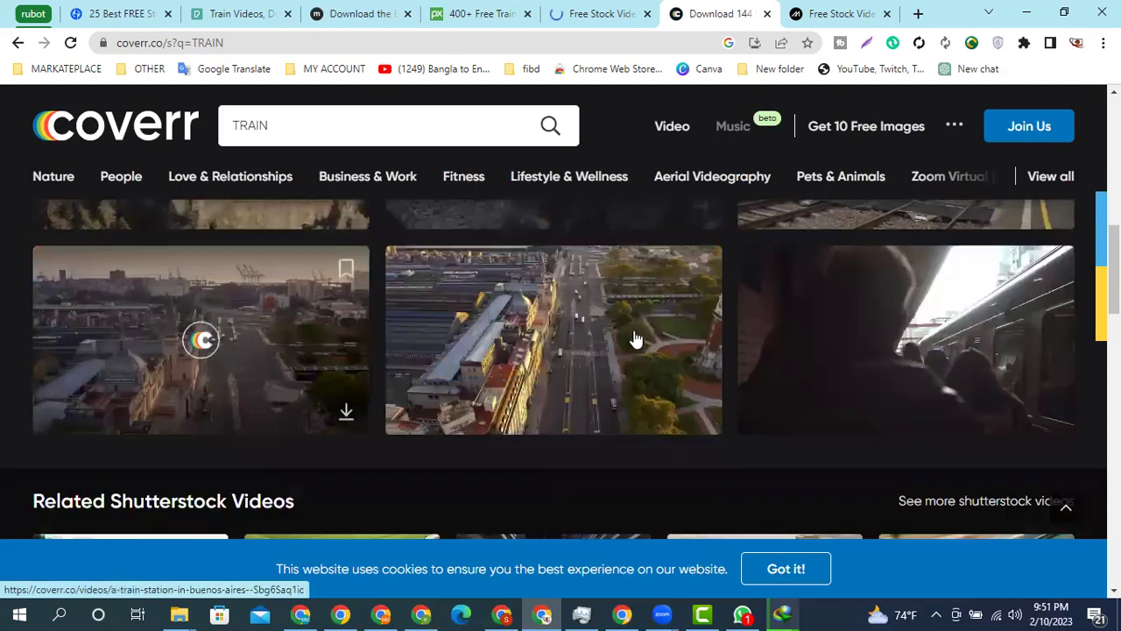
scroll(622, 326, down, 5)
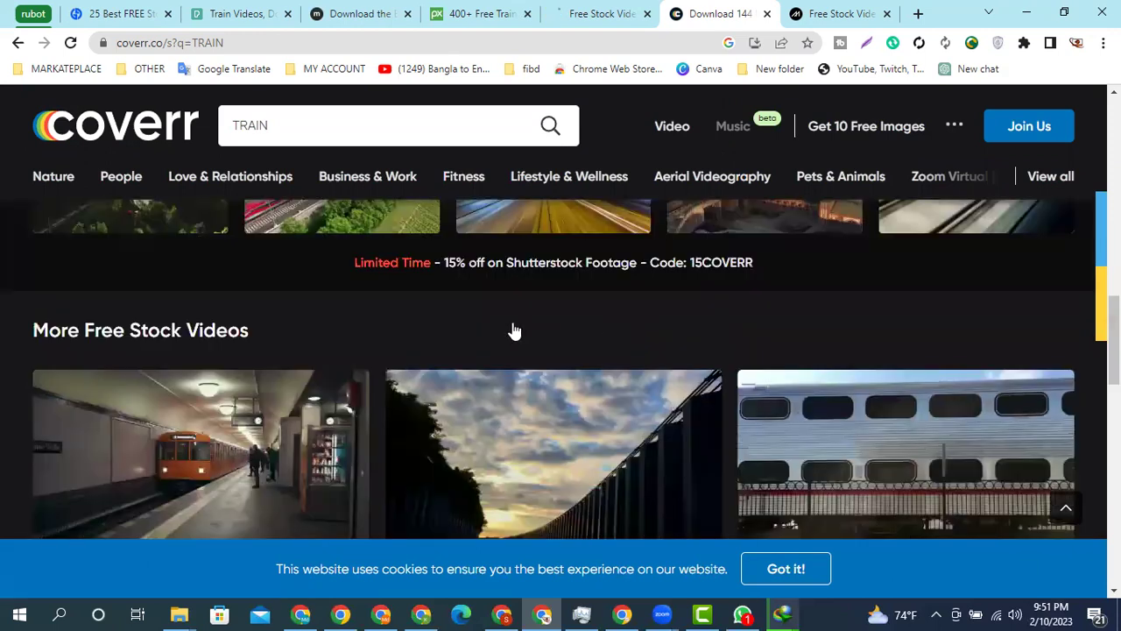
scroll(514, 330, down, 2)
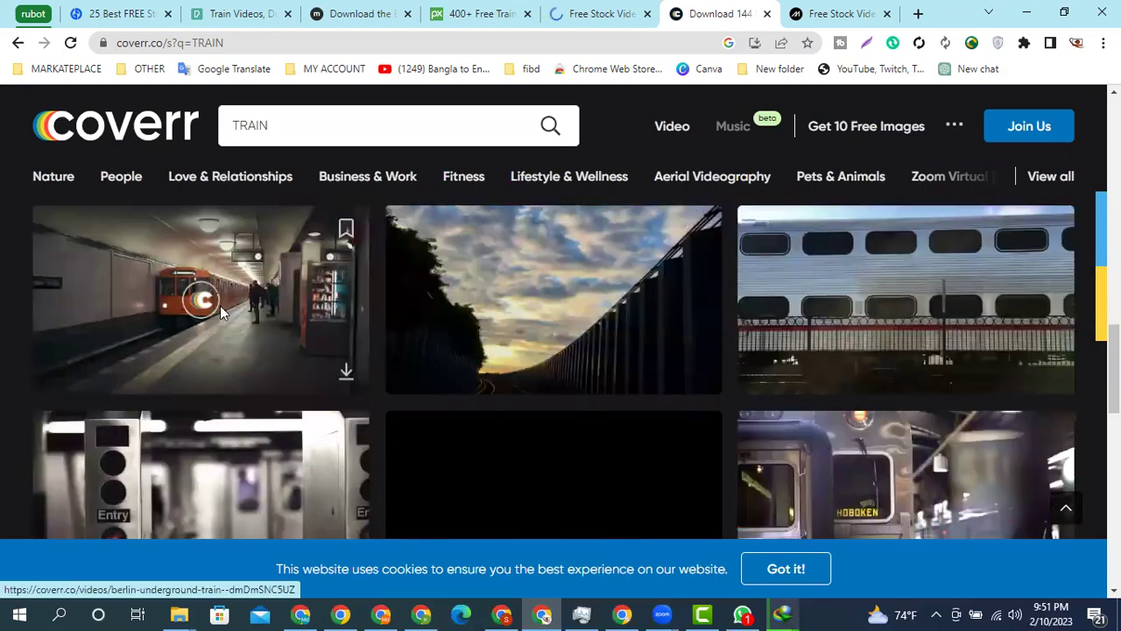
middle_click(664, 378)
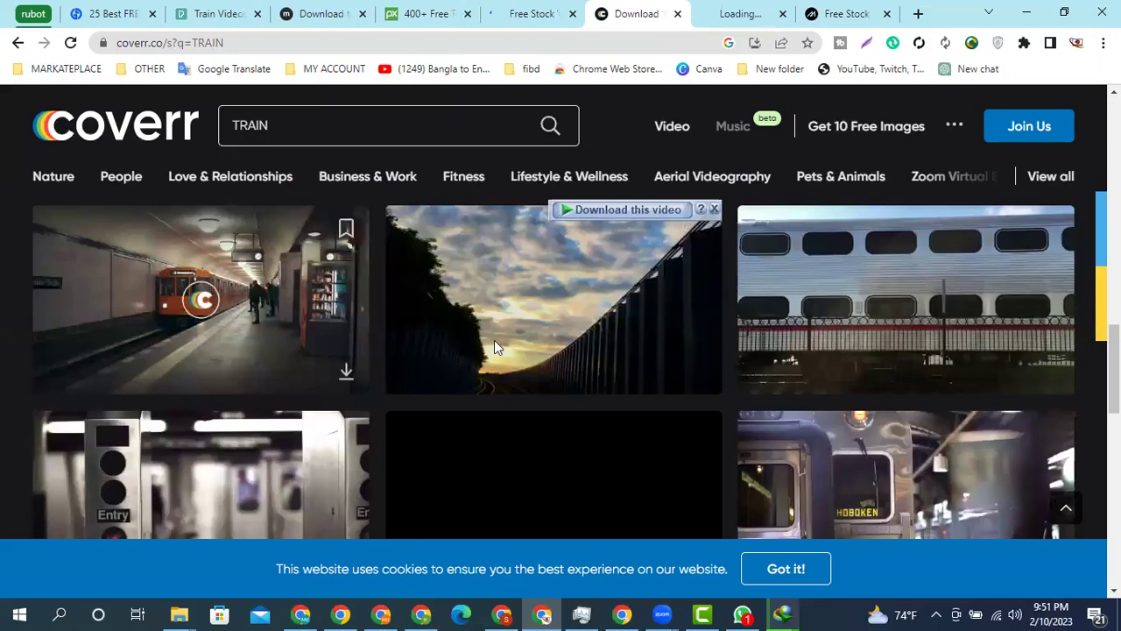
- Open the Subway arriving in NYC clip in a new tab and move to Mazwai
scroll(526, 342, down, 3)
scroll(523, 313, down, 2)
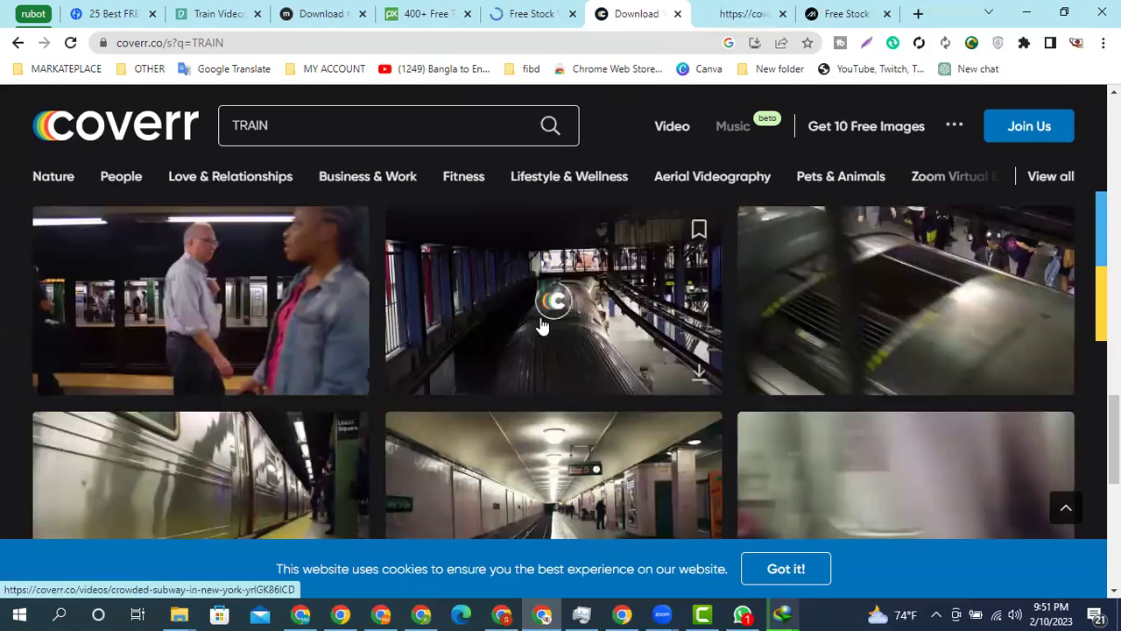
scroll(189, 280, down, 3)
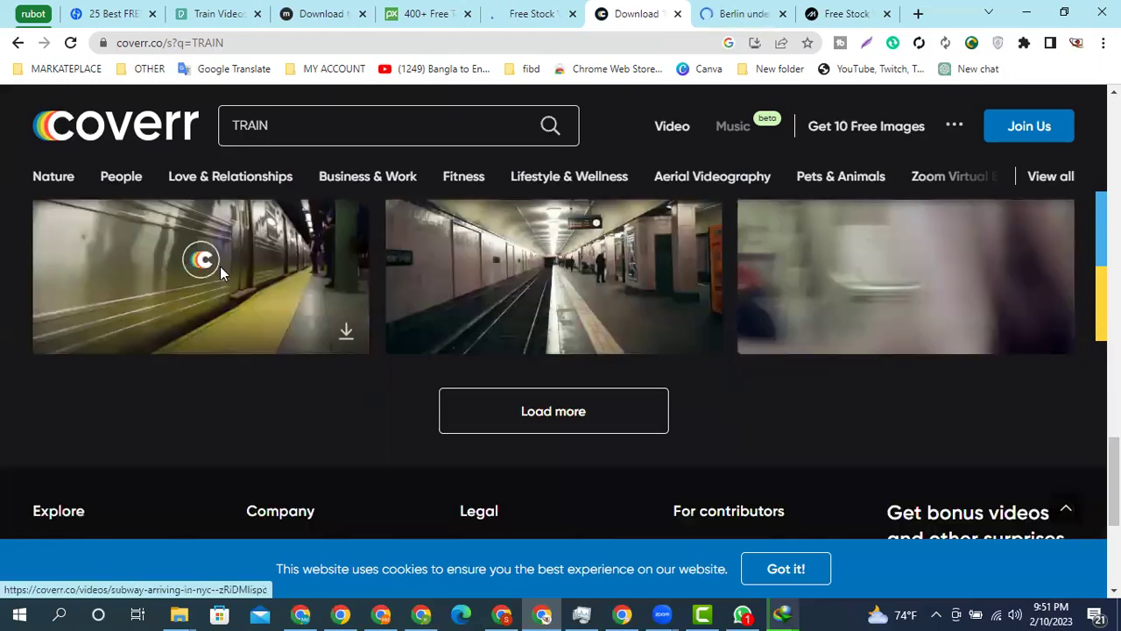
right_click(184, 251)
key(t)
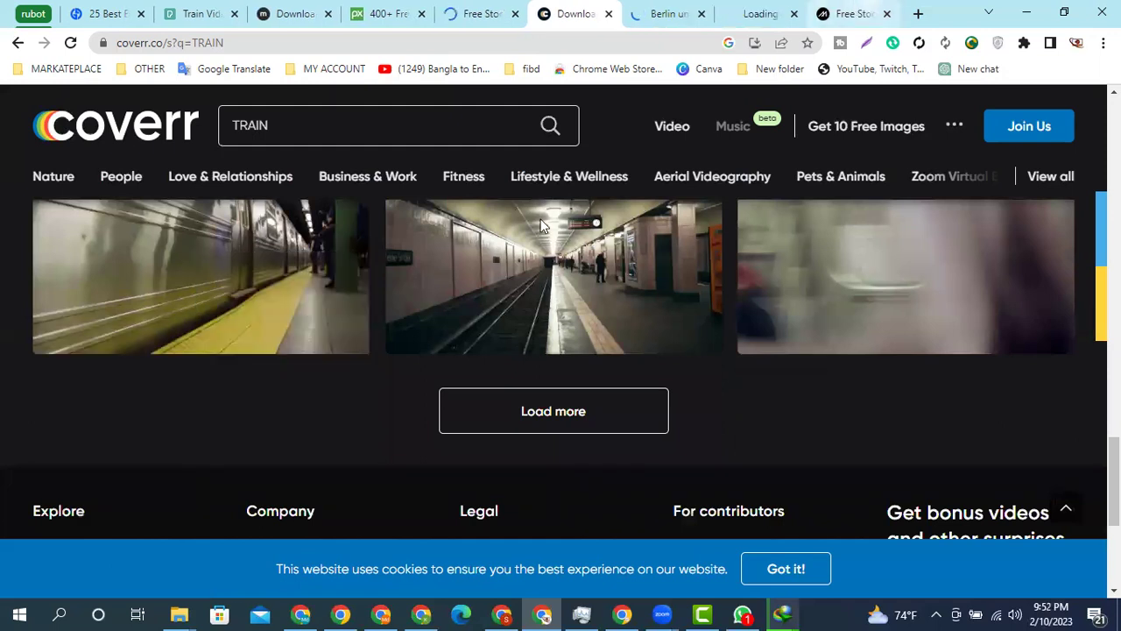
key(ctrl+9)
scroll(309, 280, down, 5)
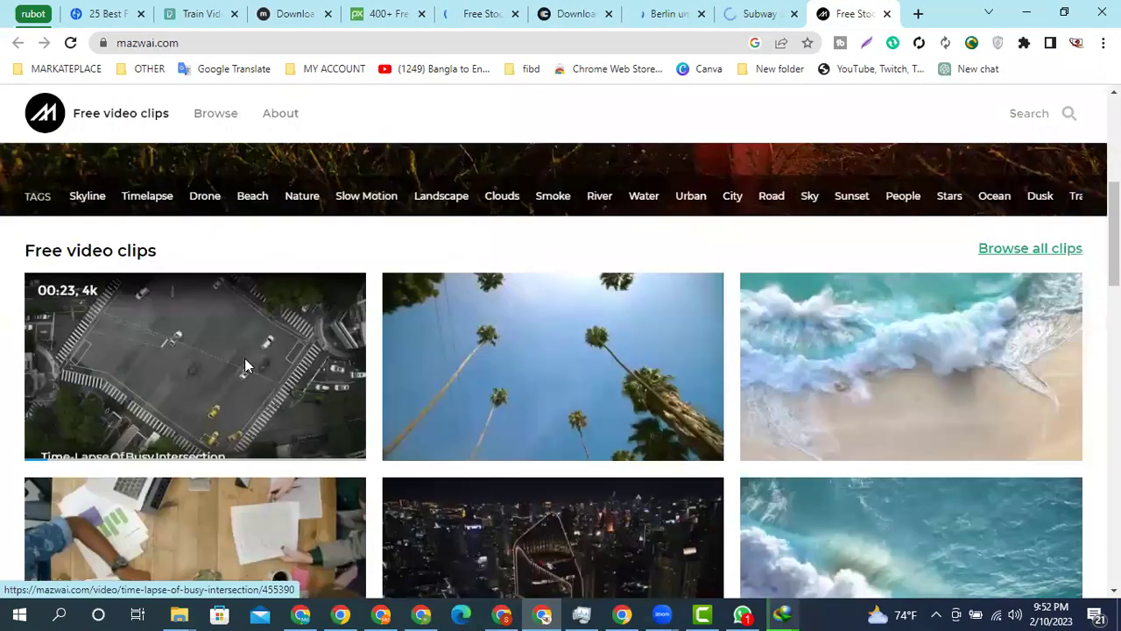
- Paste TRAIN into Mazwai's video search and run it
scroll(353, 370, down, 1)
scroll(194, 434, up, 5)
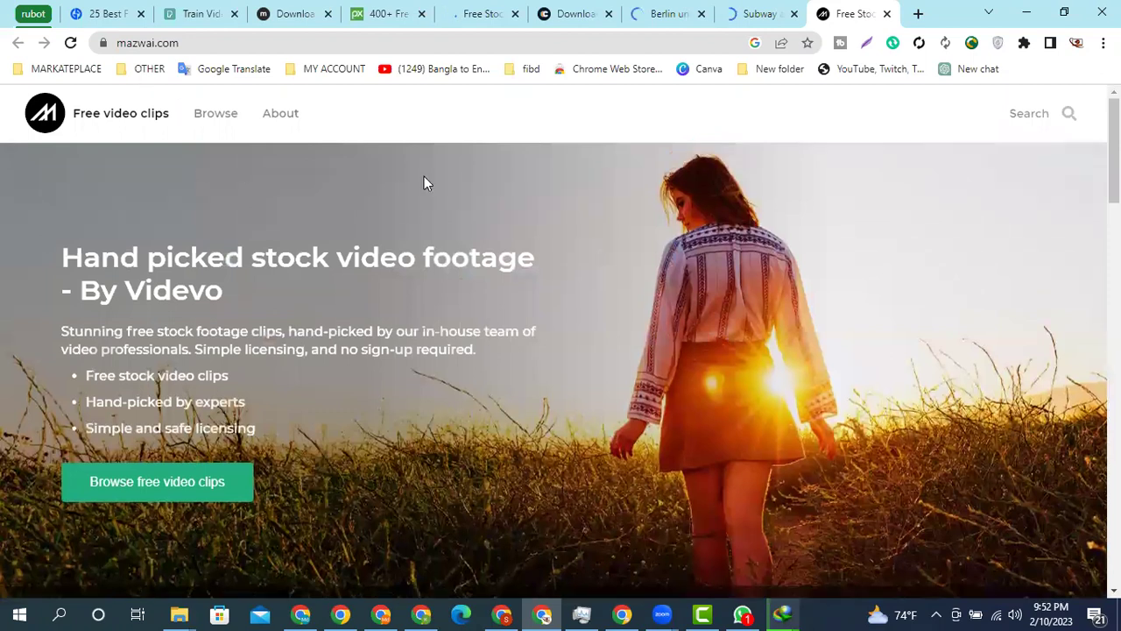
scroll(419, 195, down, 1)
scroll(1050, 104, down, 3)
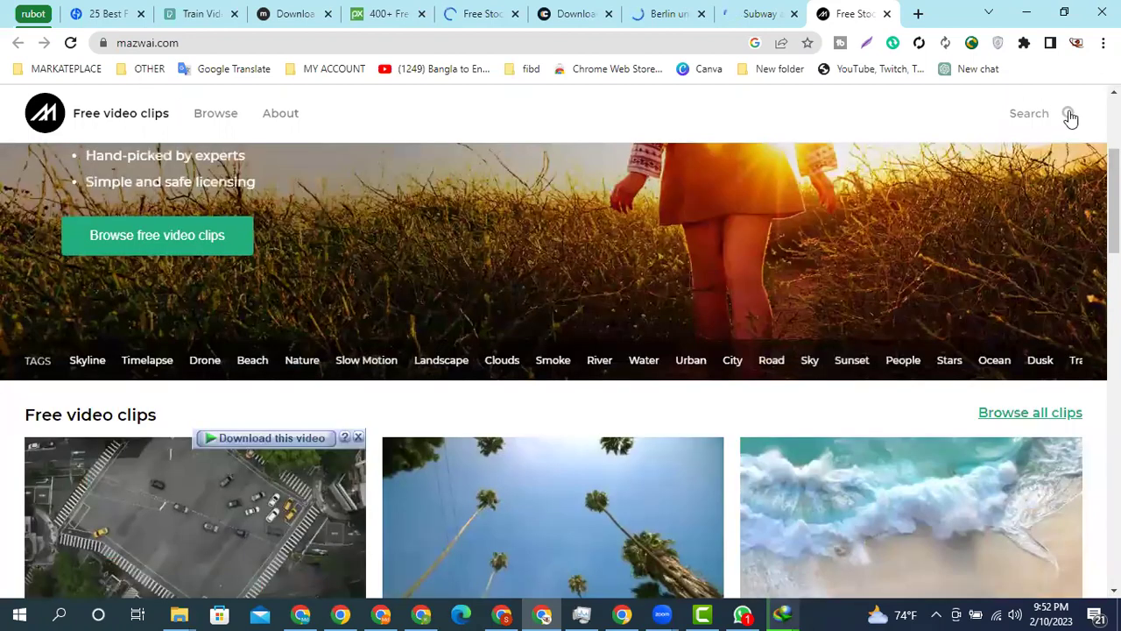
click(1070, 115)
right_click(908, 119)
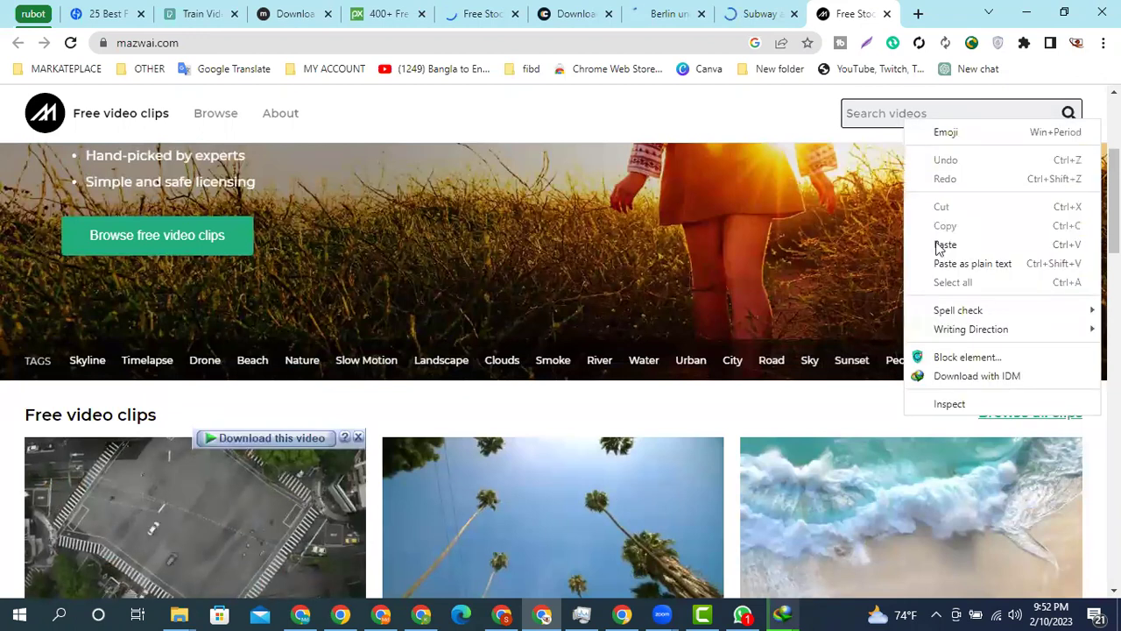
text(TRAIN)
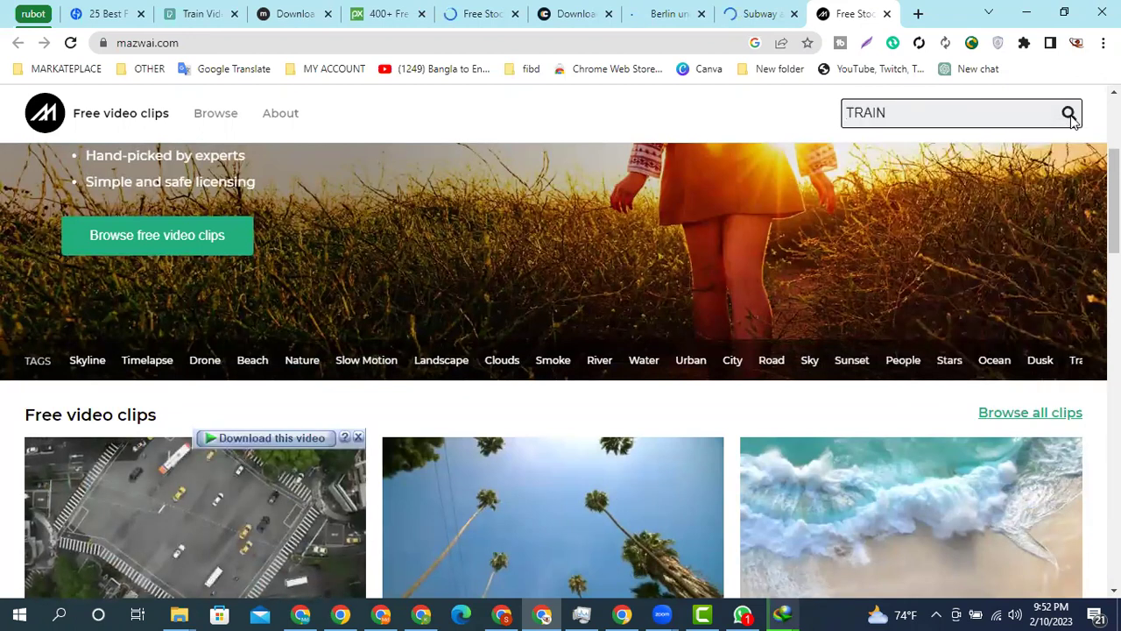
click(1070, 115)
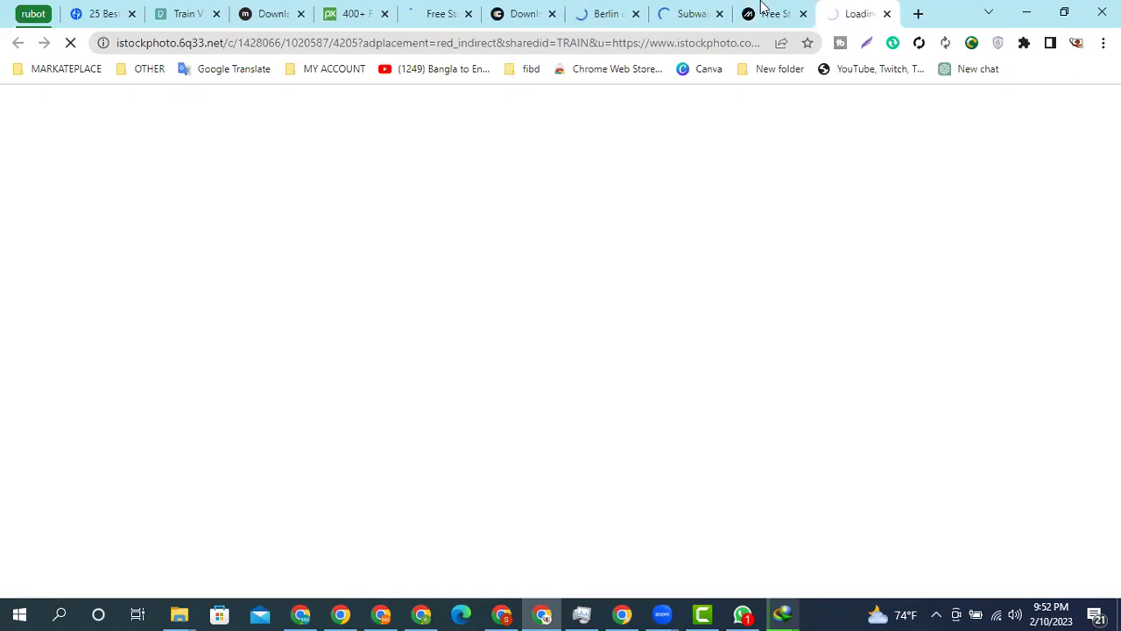
- Close the iStock ad tab and return to Mazwai's TRAIN results
click(761, 7)
click(866, 8)
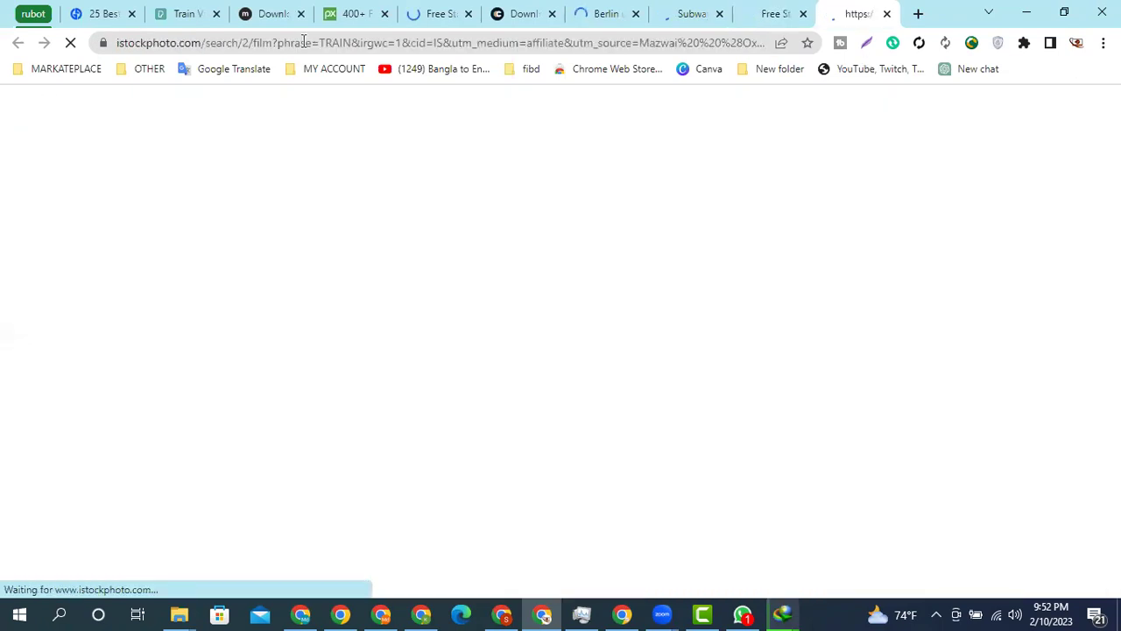
click(887, 14)
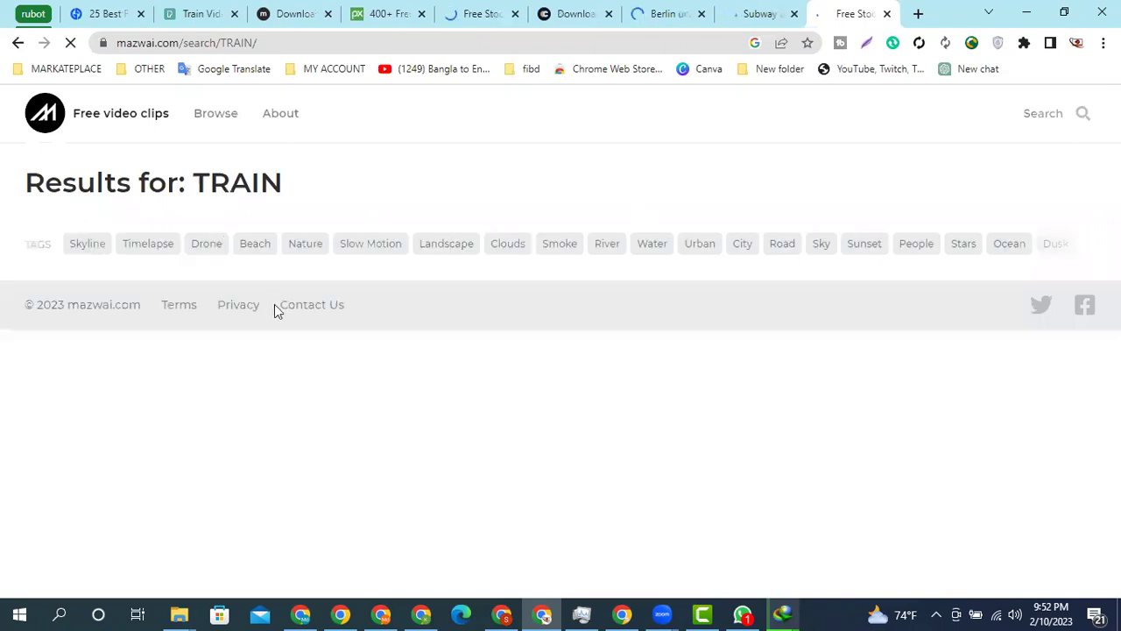
scroll(214, 271, down, 4)
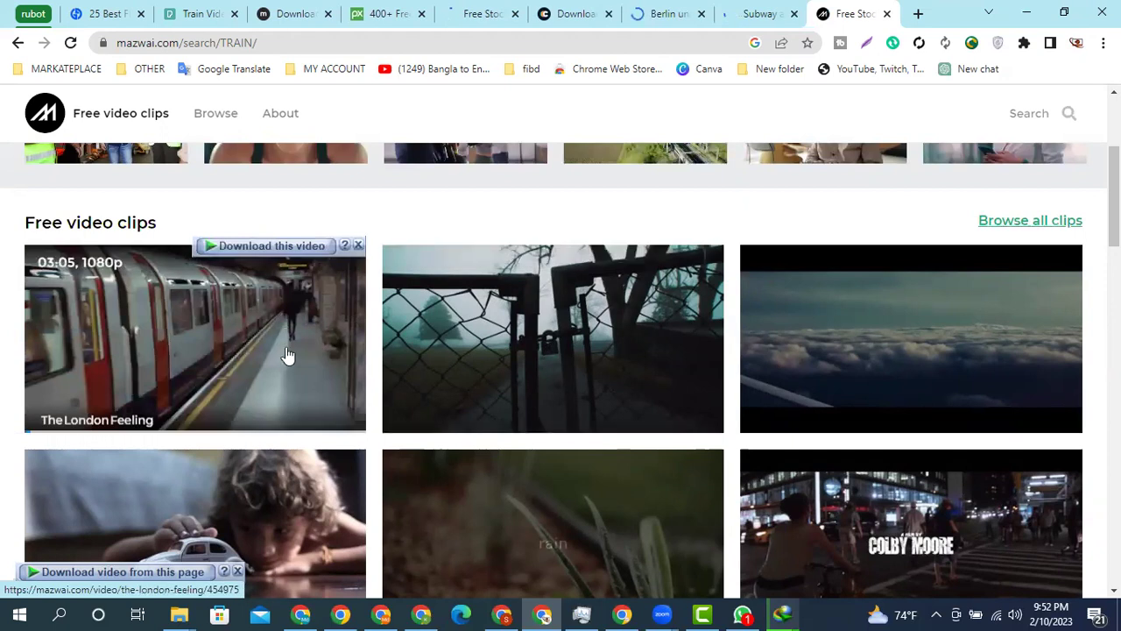
- Open the Skytrain Leaving Bangkok clip in a new tab
scroll(287, 355, down, 3)
scroll(293, 350, down, 3)
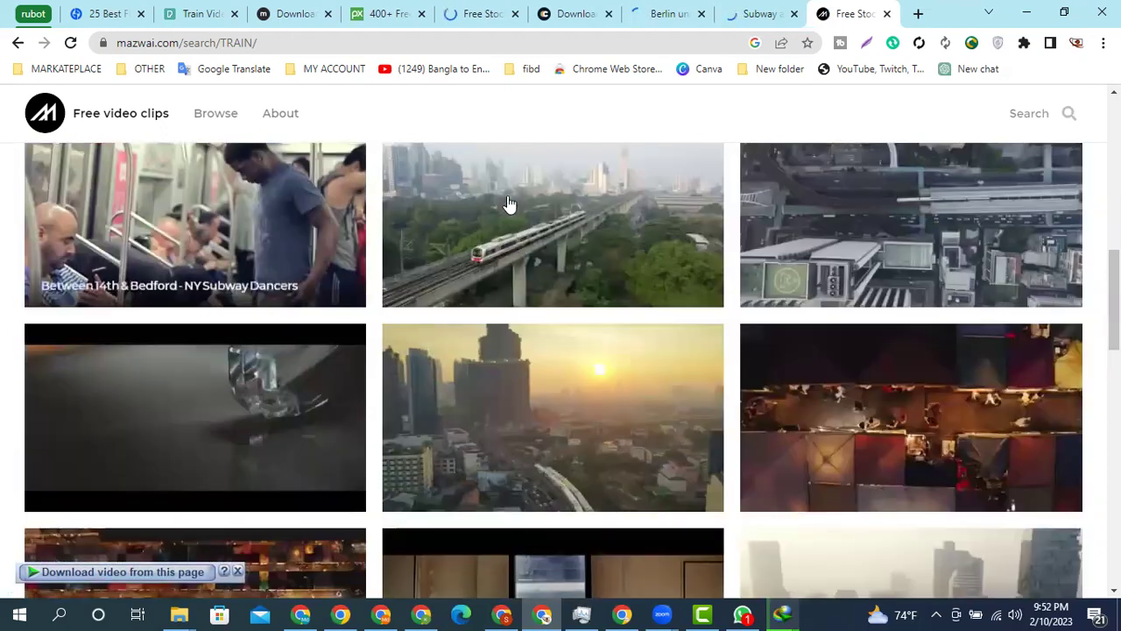
scroll(508, 207, down, 1)
scroll(500, 215, up, 1)
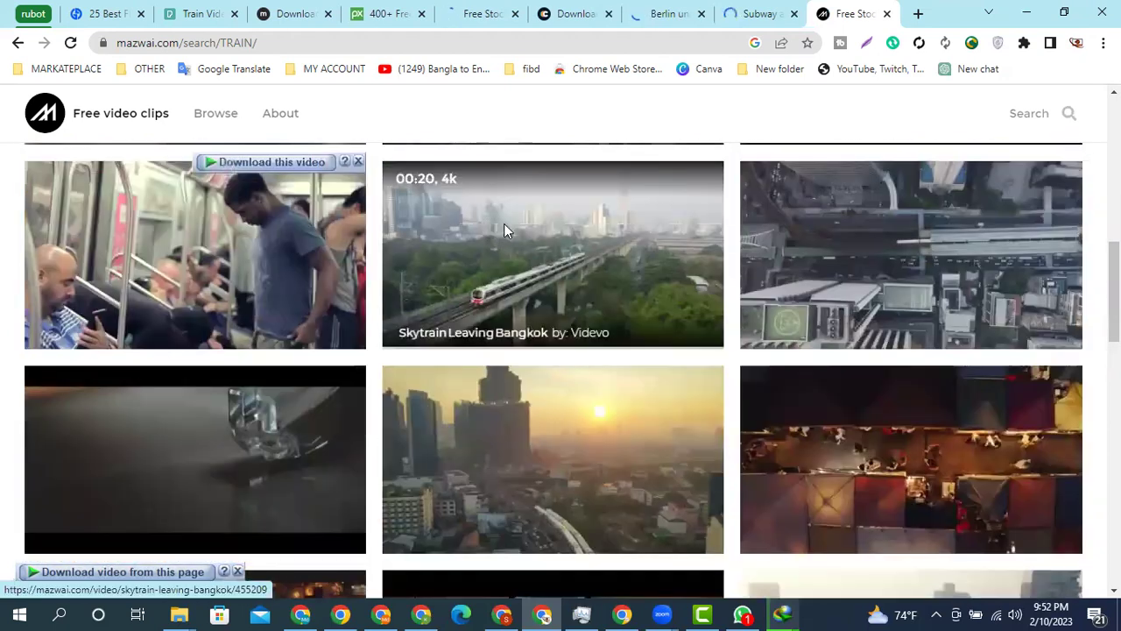
right_click(508, 226)
click(675, 235)
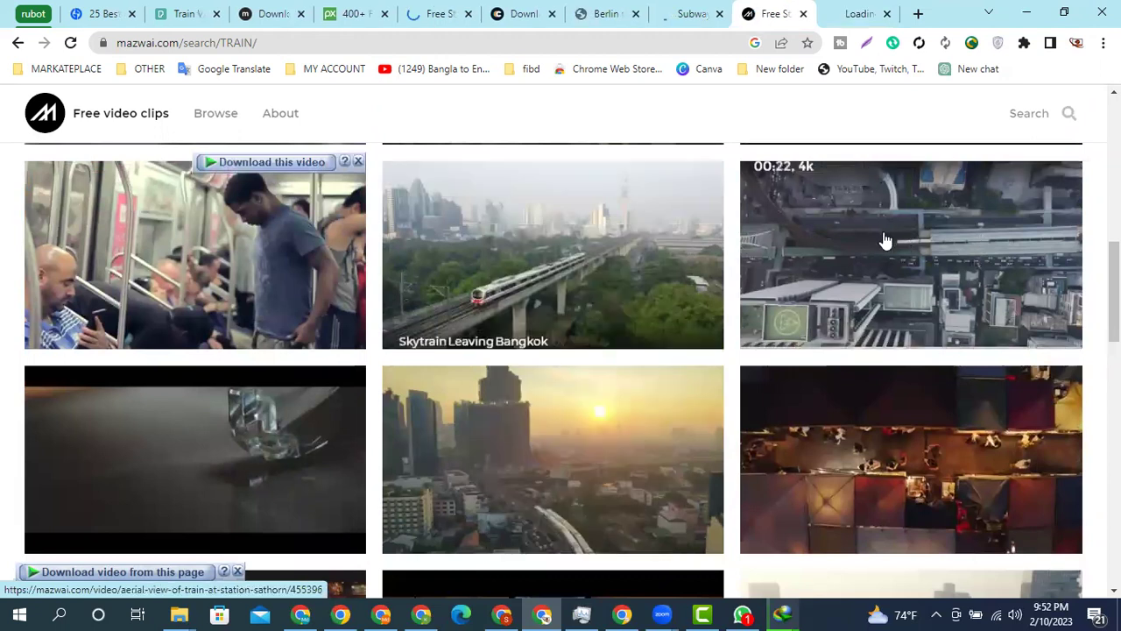
- Open The London Feeling clip in a new tab, then show the Skytrain page
scroll(797, 263, down, 2)
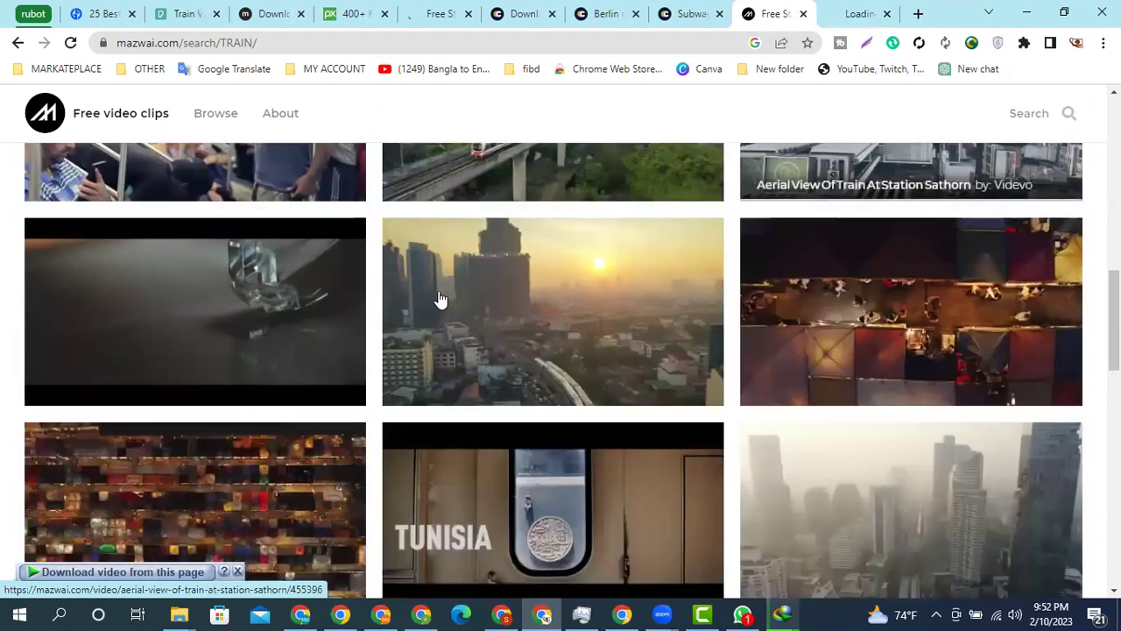
scroll(438, 300, down, 3)
scroll(166, 236, down, 3)
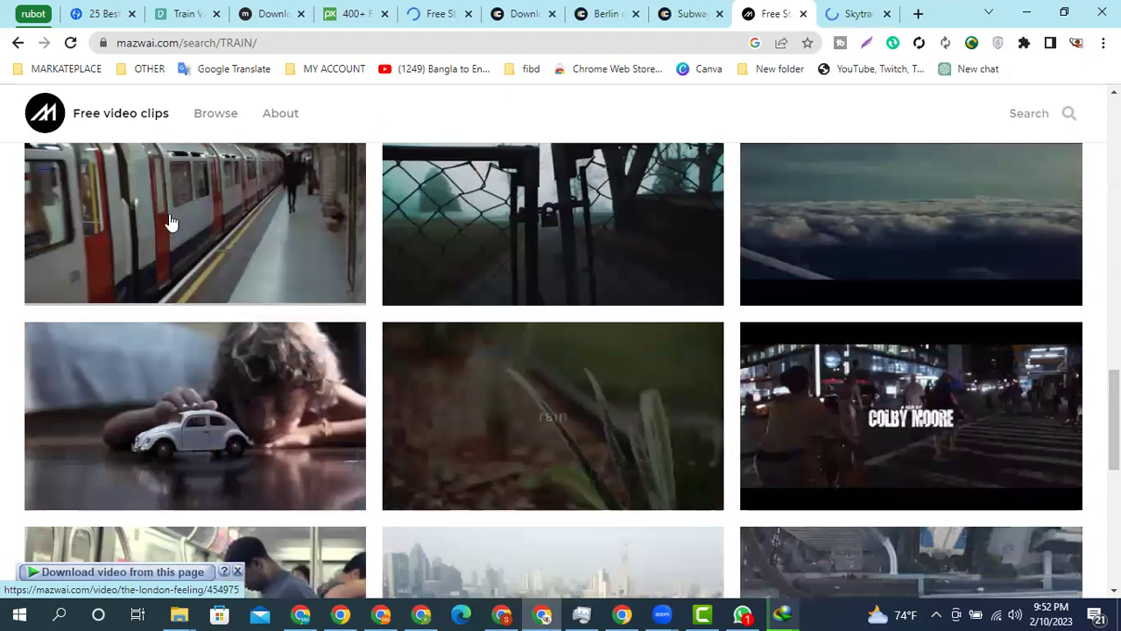
right_click(182, 210)
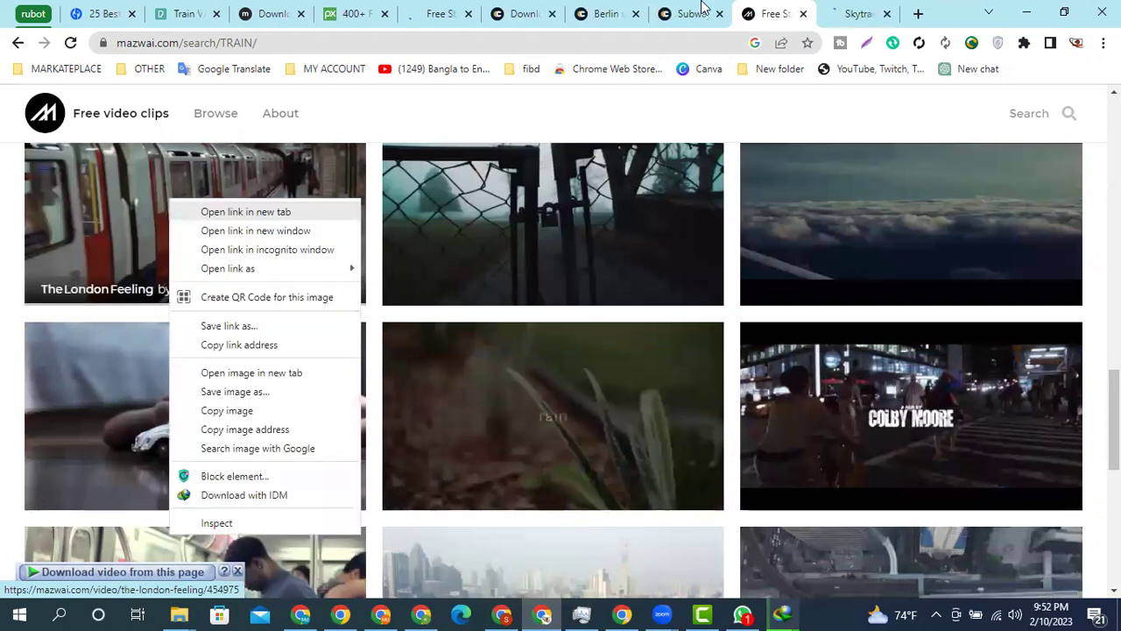
click(201, 212)
click(769, 11)
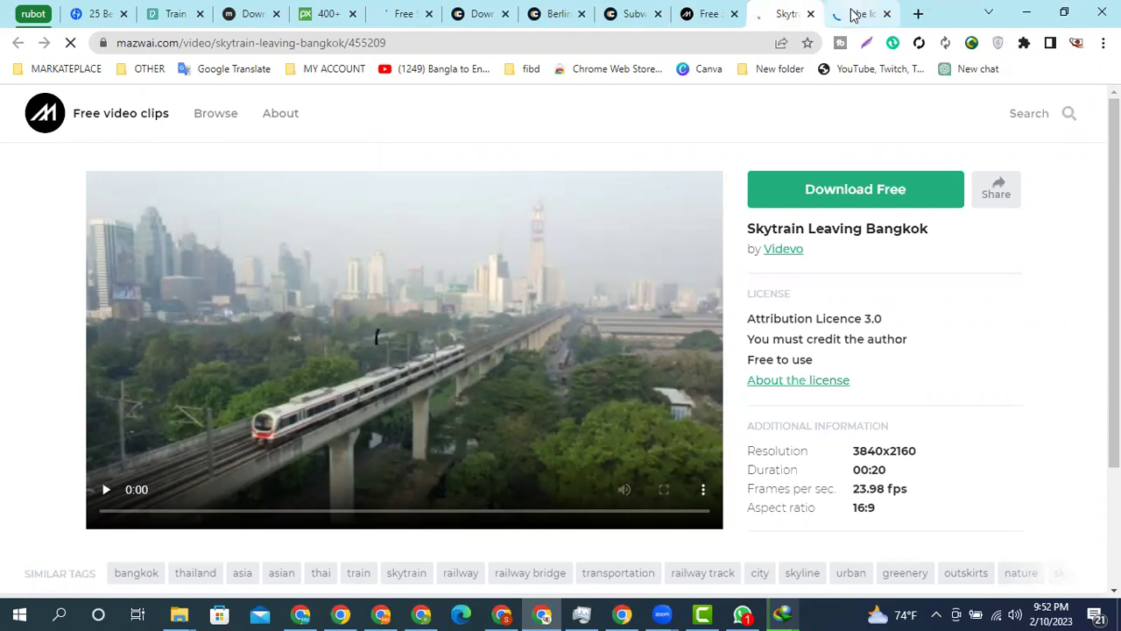
- Download the Skytrain Leaving Bangkok and The London Feeling clips to Downloads\Video
click(818, 190)
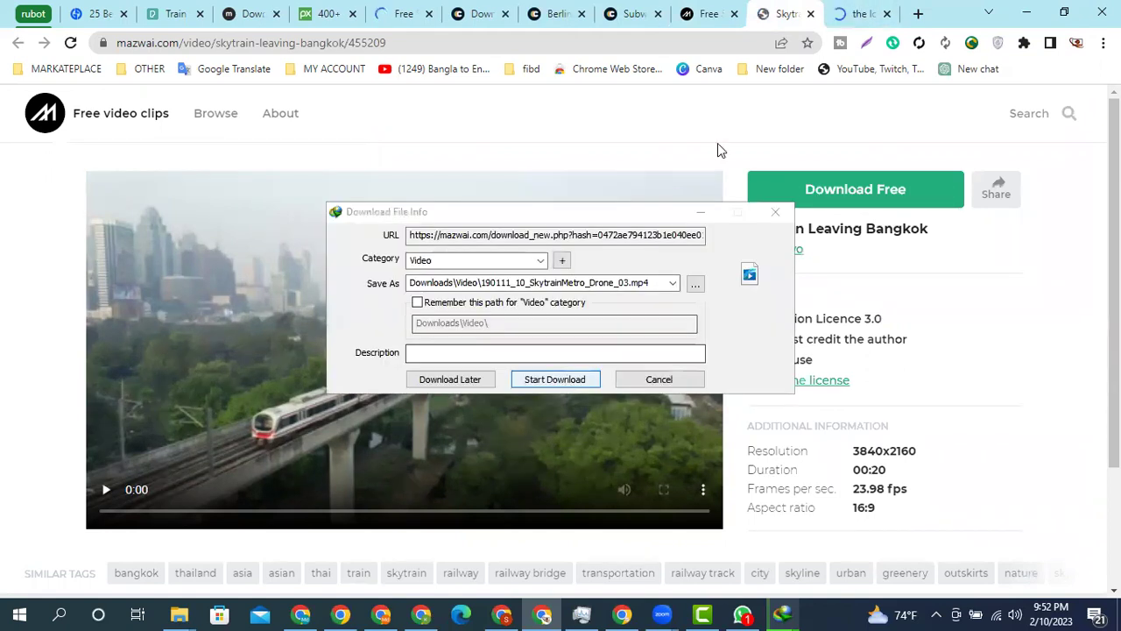
key(Return)
click(841, 11)
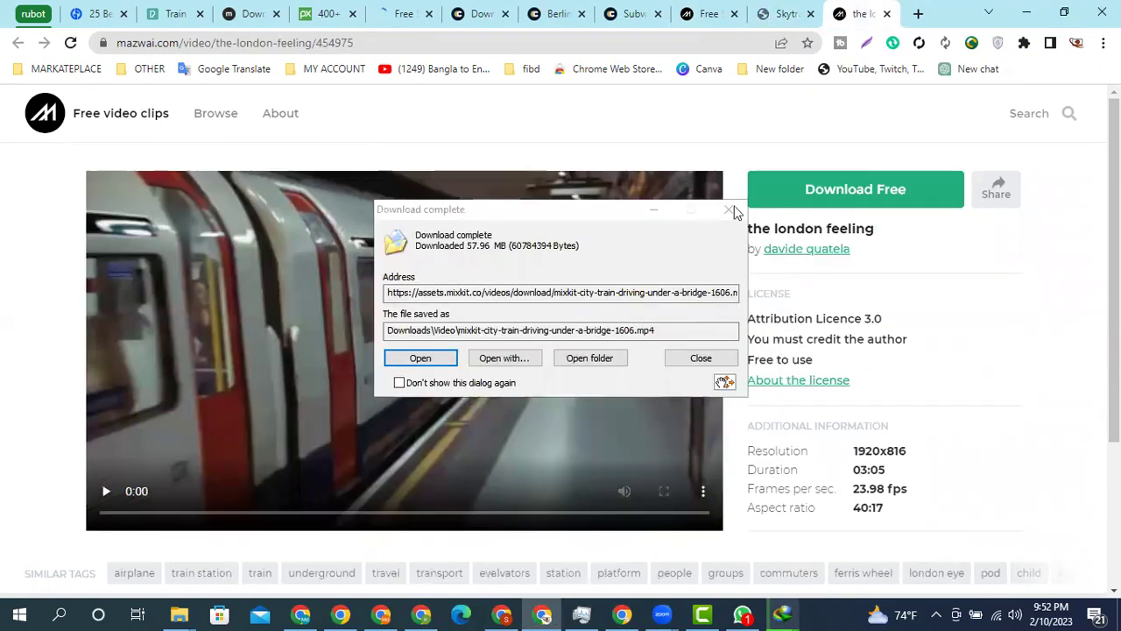
click(815, 200)
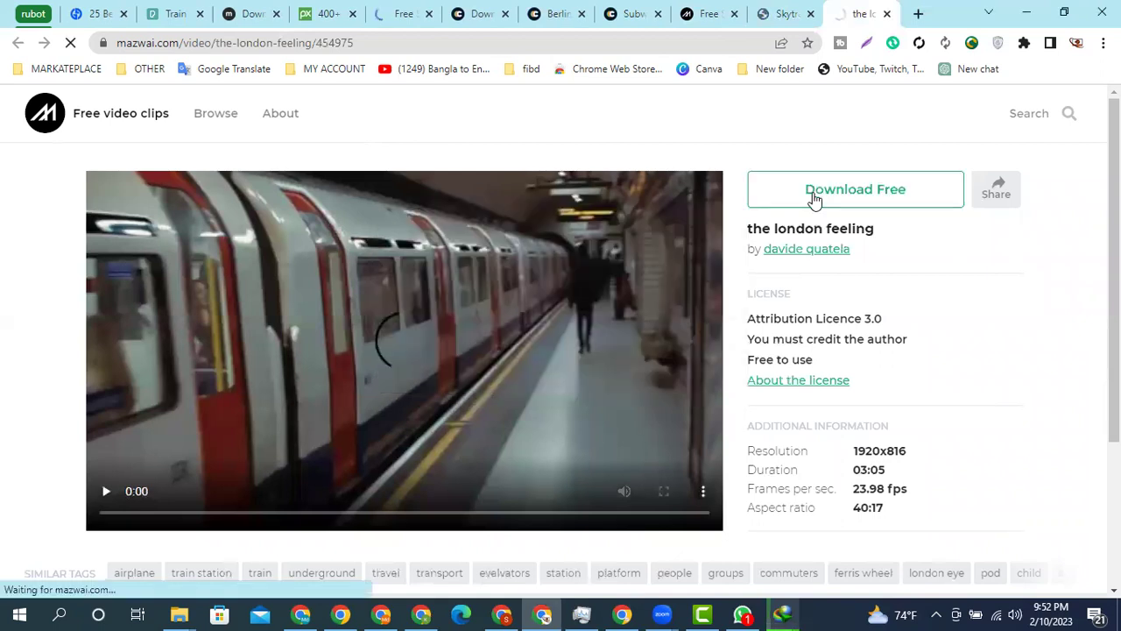
click(705, 14)
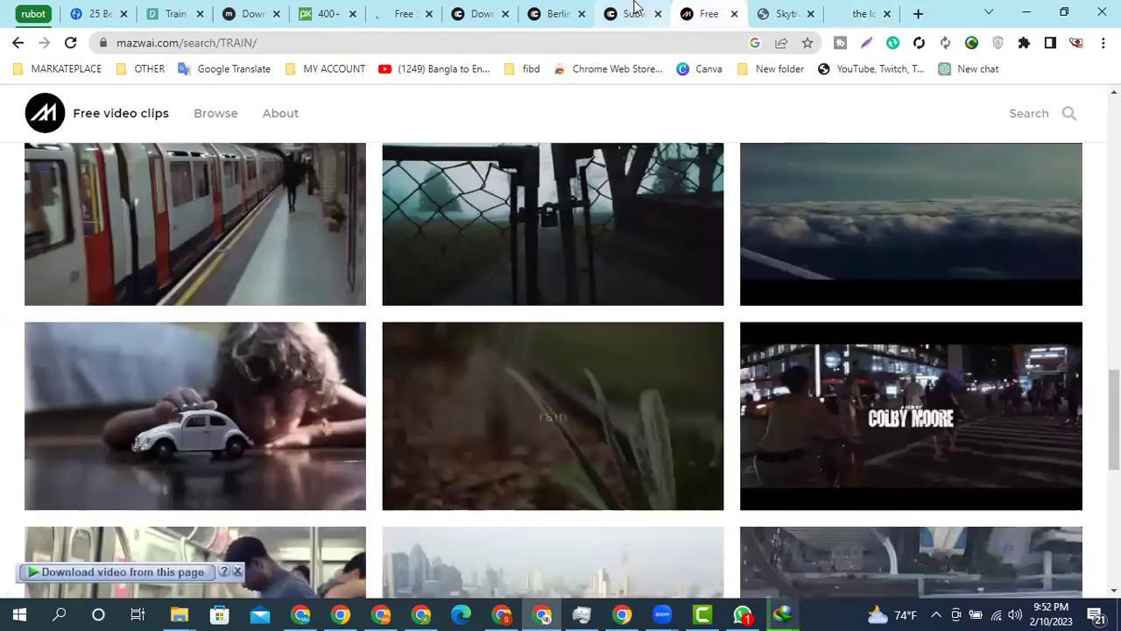
- Download the Subway arriving in NYC and Berlin underground train clips via IDM
click(629, 13)
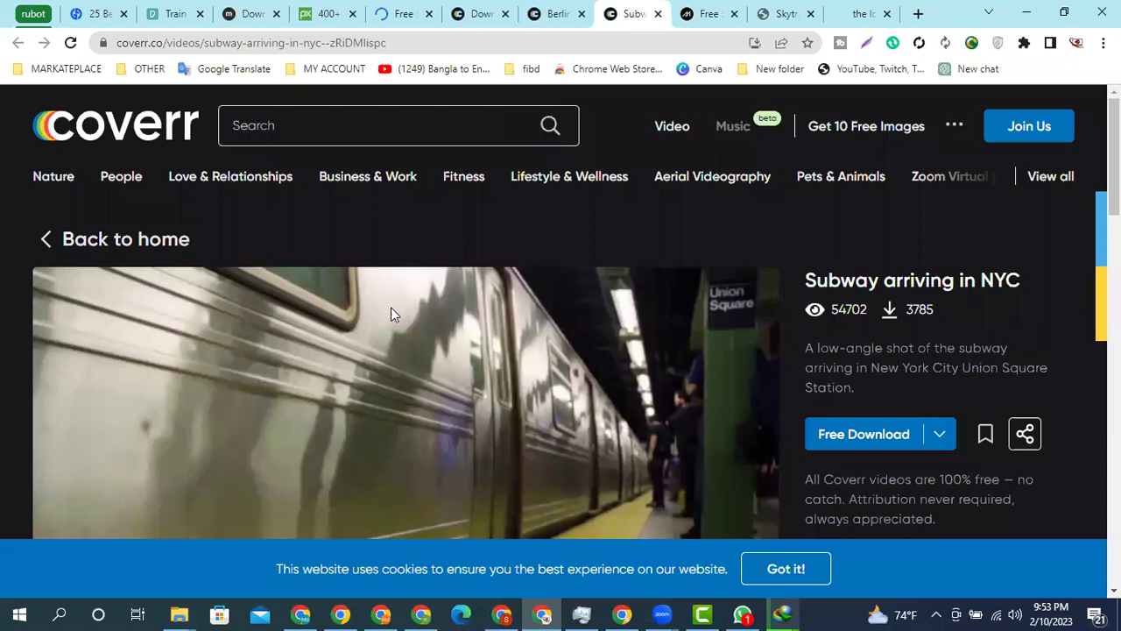
scroll(421, 321, down, 3)
scroll(828, 377, up, 2)
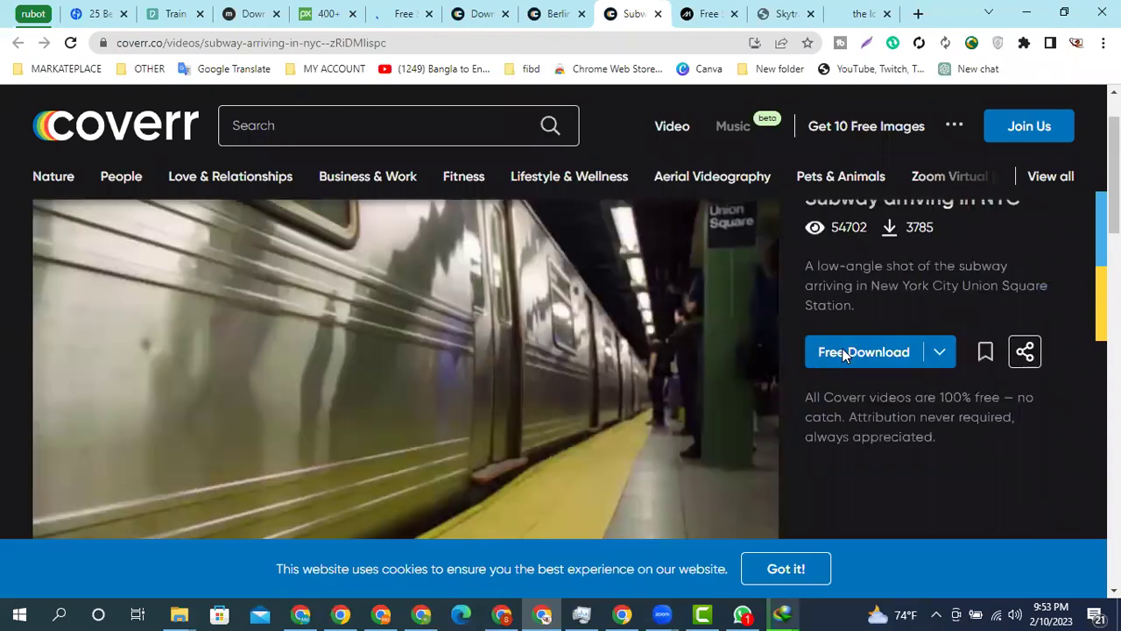
click(843, 350)
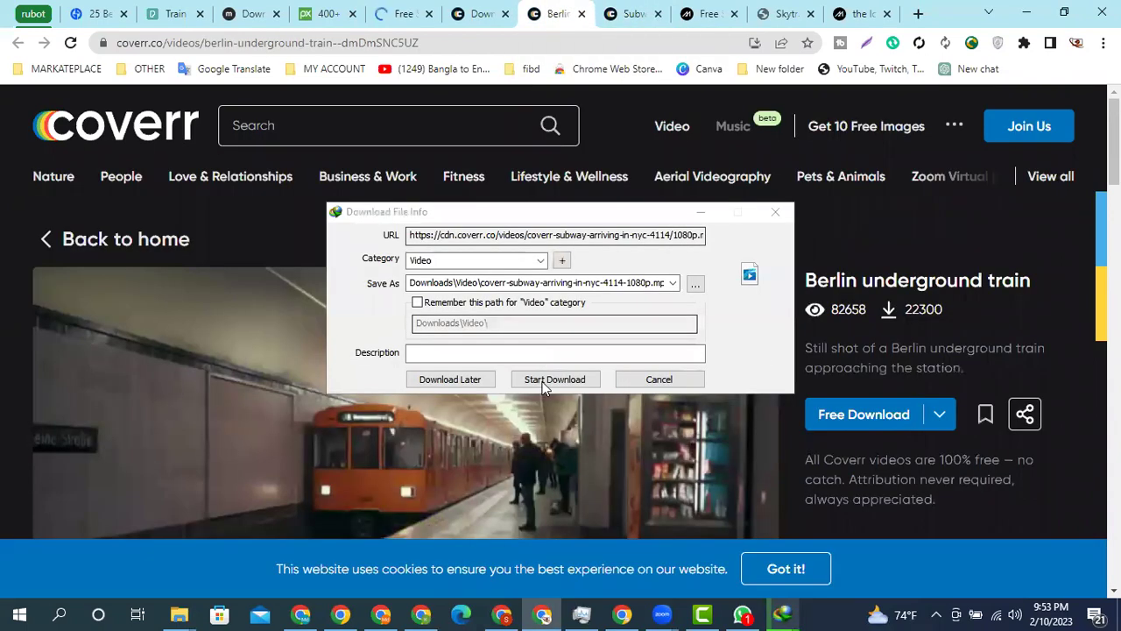
click(544, 382)
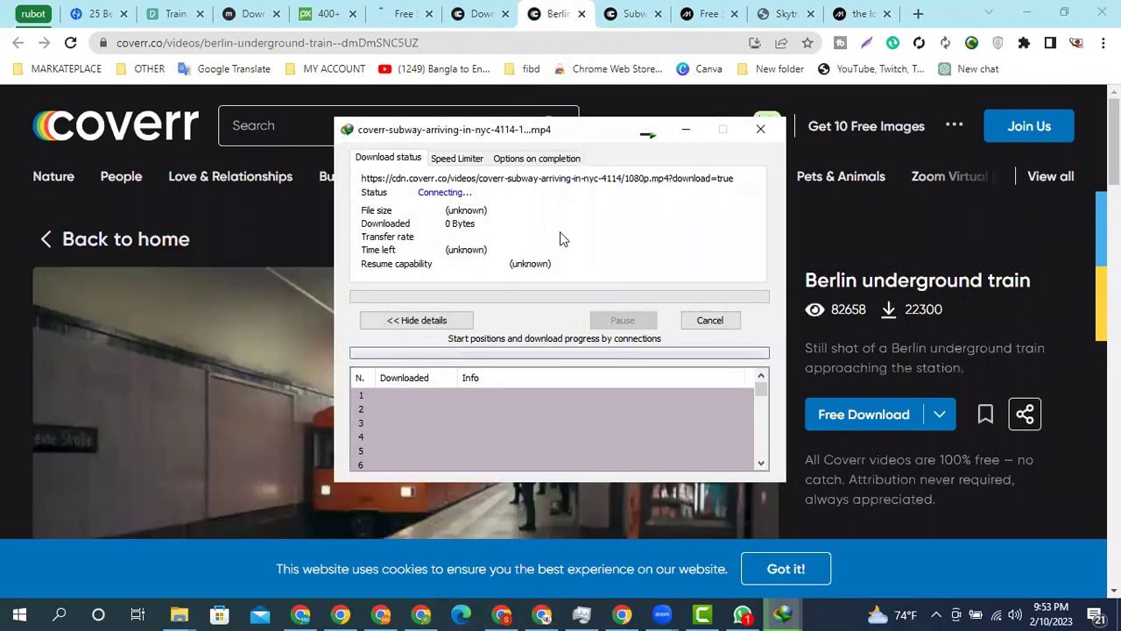
click(686, 131)
scroll(834, 343, down, 1)
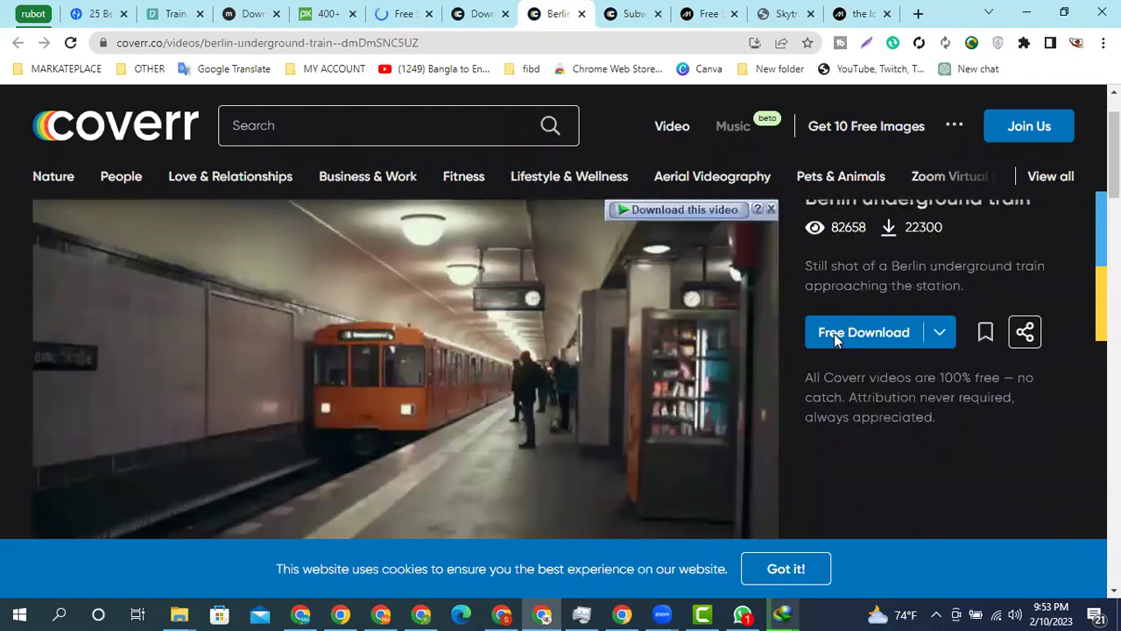
click(834, 334)
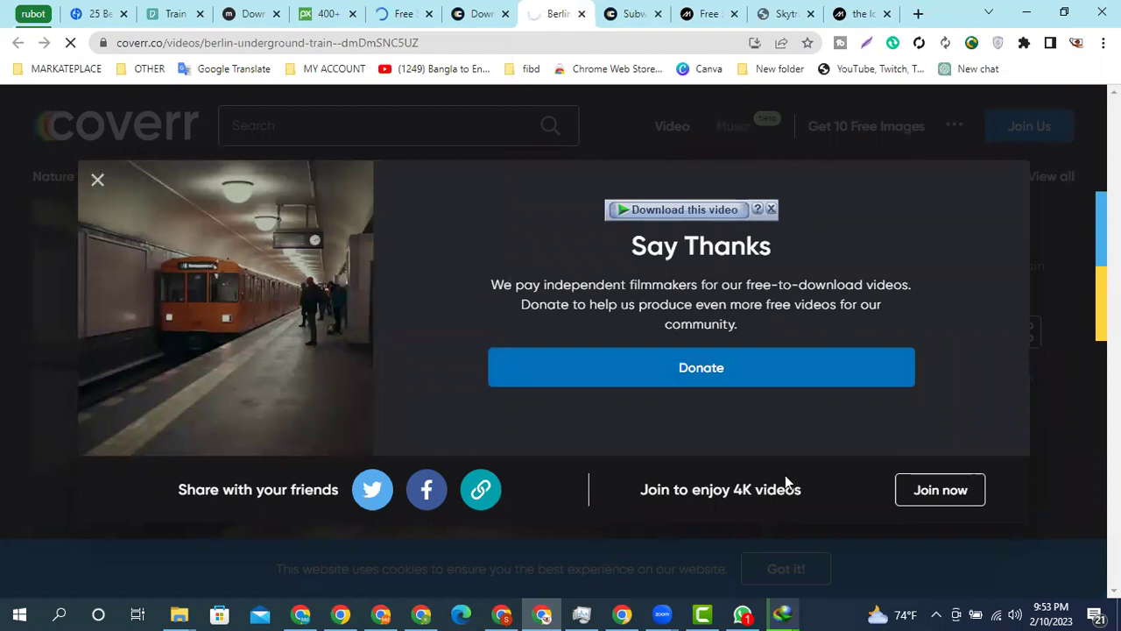
click(571, 378)
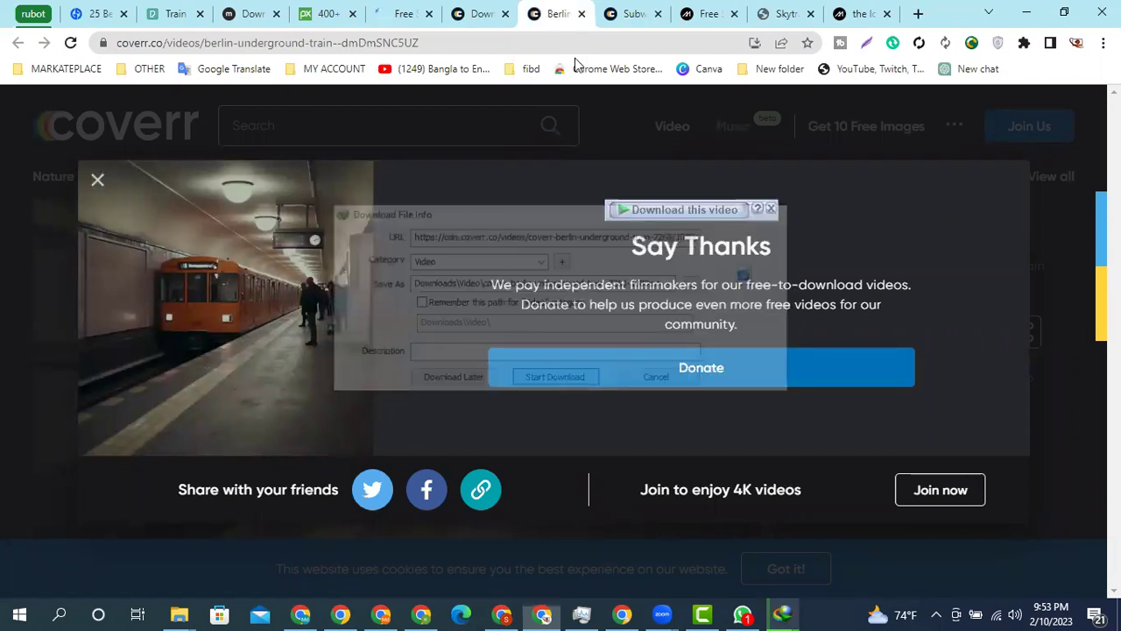
- Close the Berlin and NYC subway tabs and return to Videvo's train results
click(582, 14)
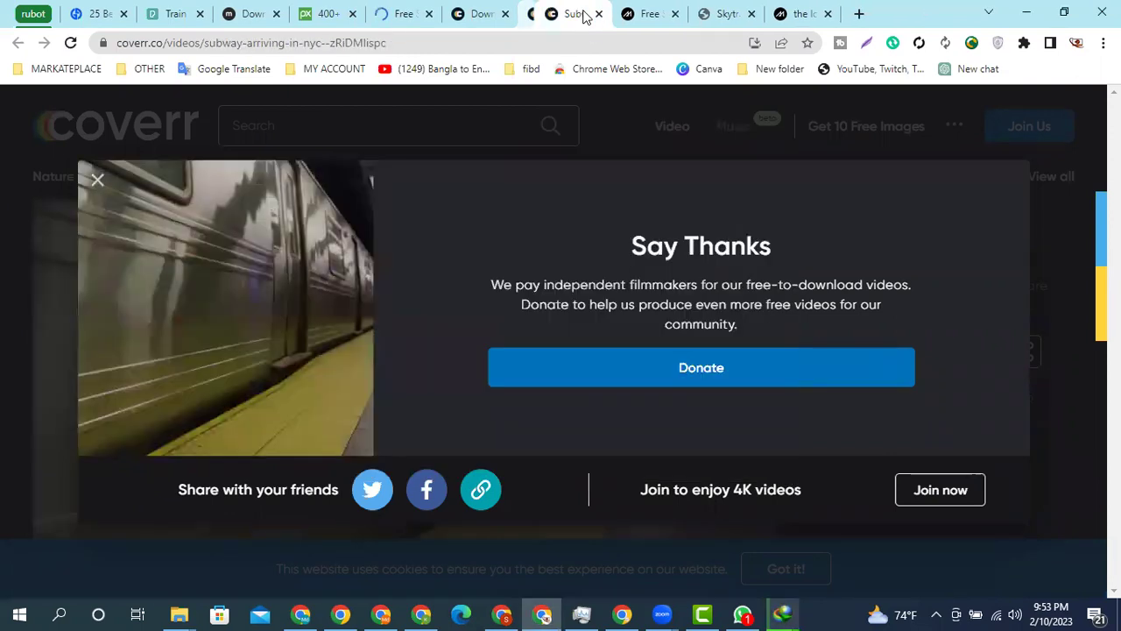
click(585, 15)
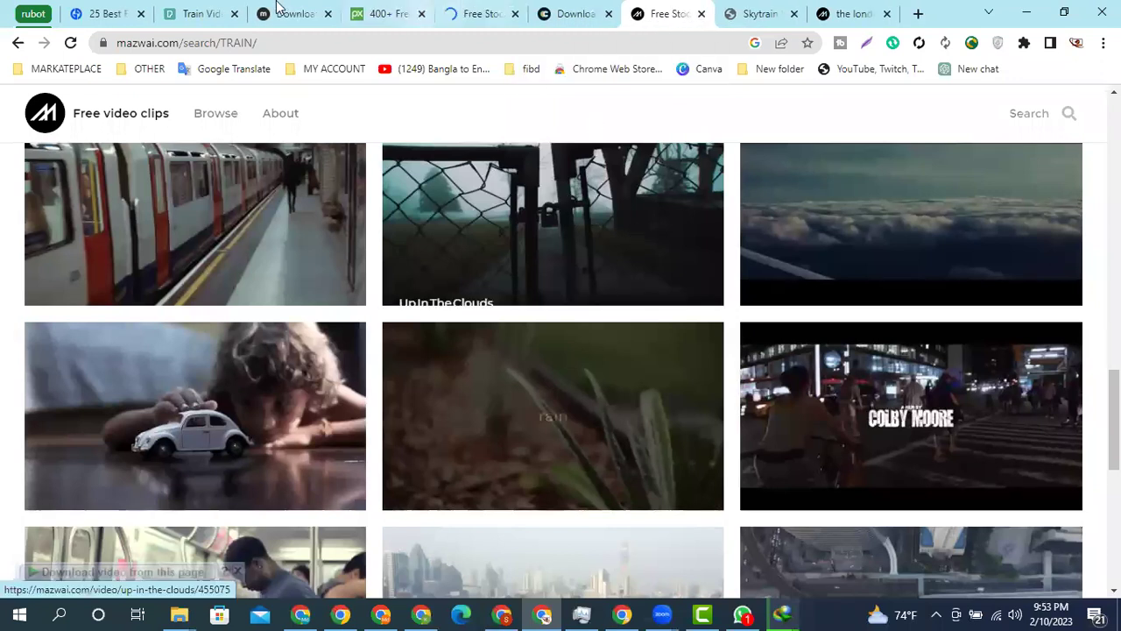
click(289, 13)
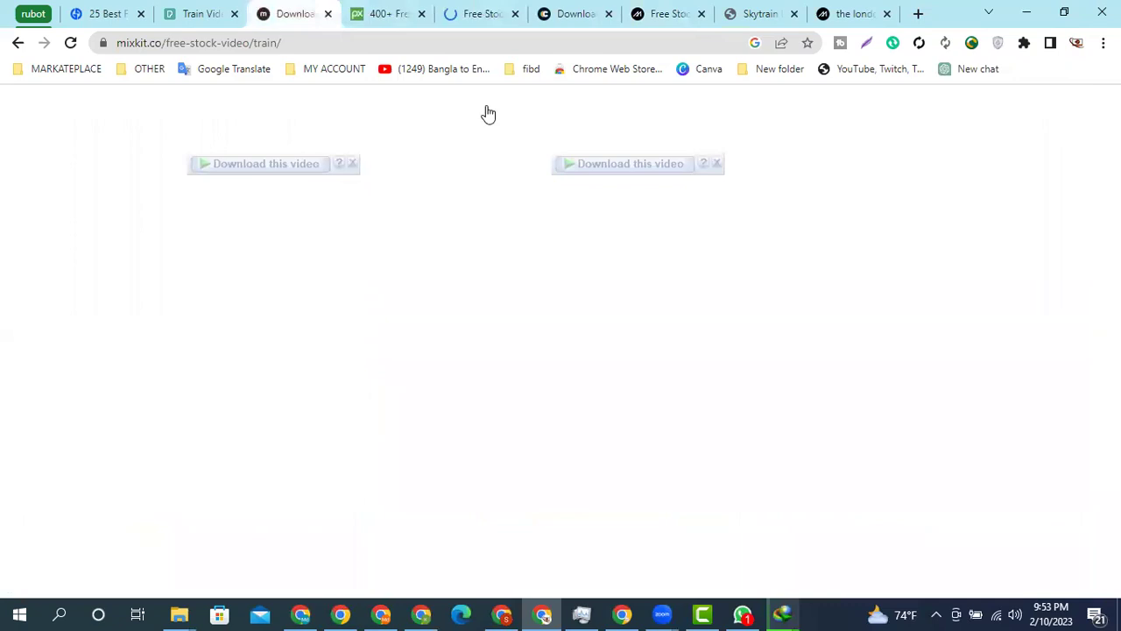
click(503, 14)
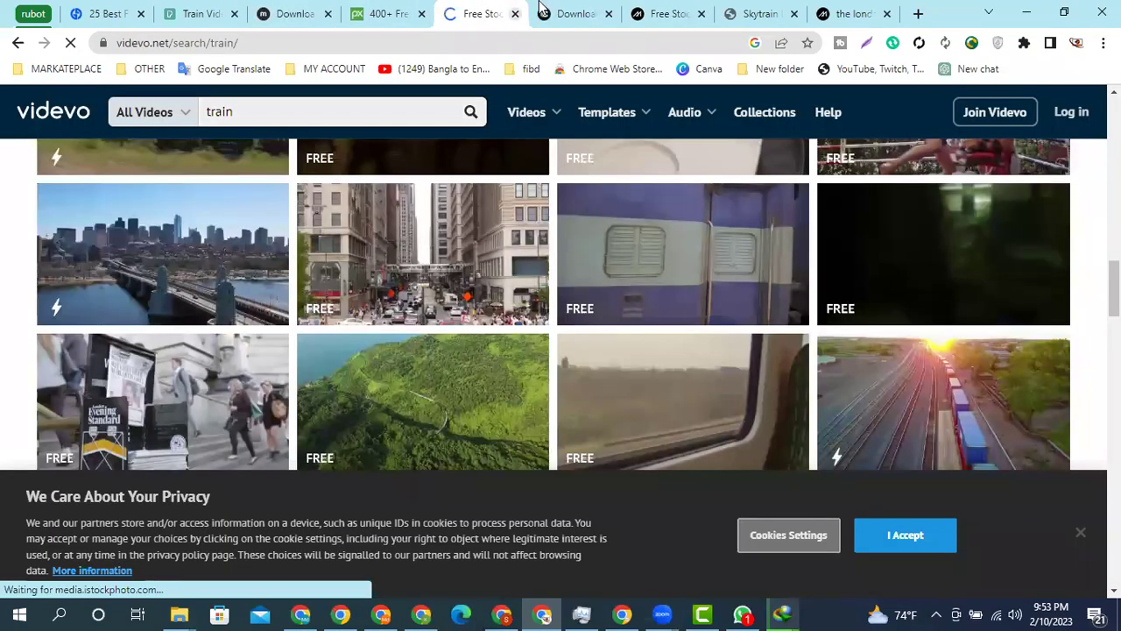
click(554, 14)
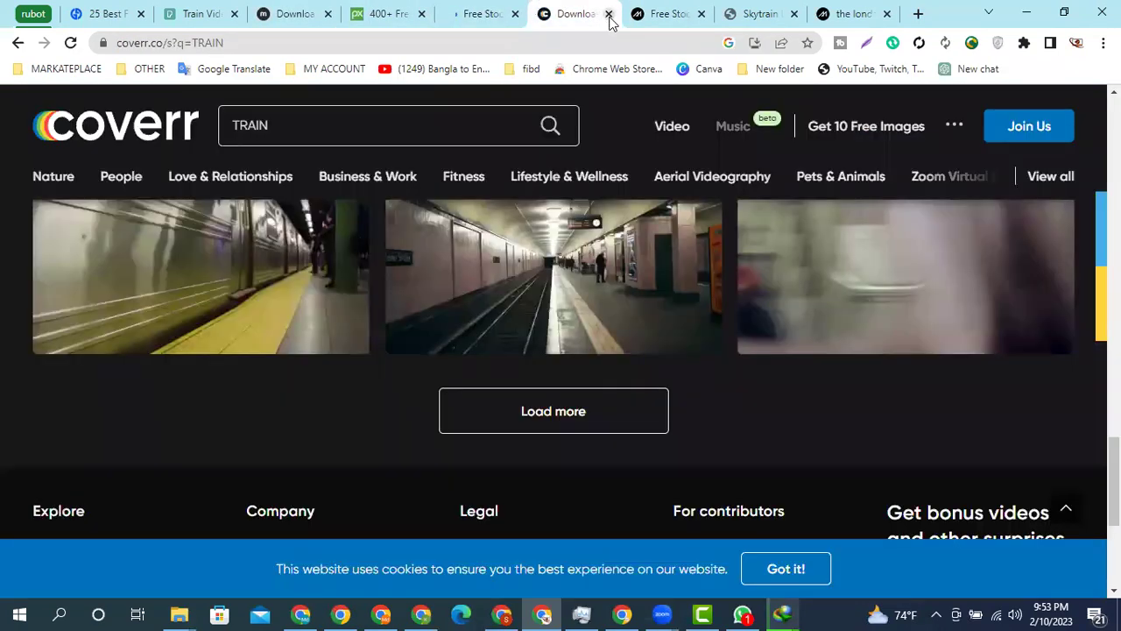
click(495, 7)
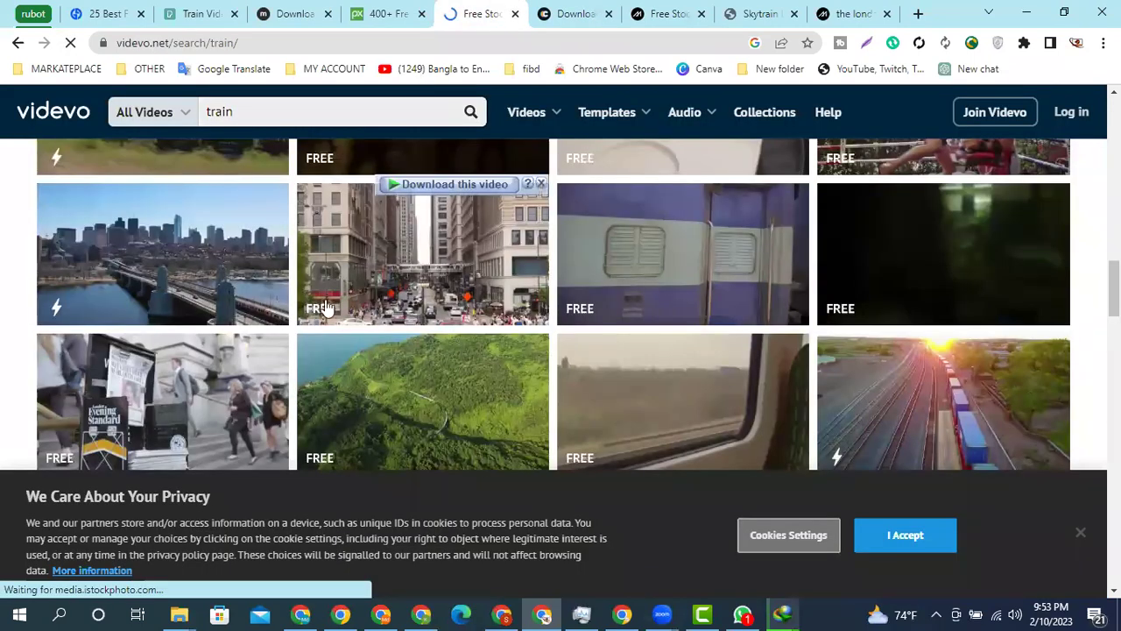
- Open Pixabay's germany station railroad train clip in a new tab and switch to it
key(ctrl+shift+Tab)
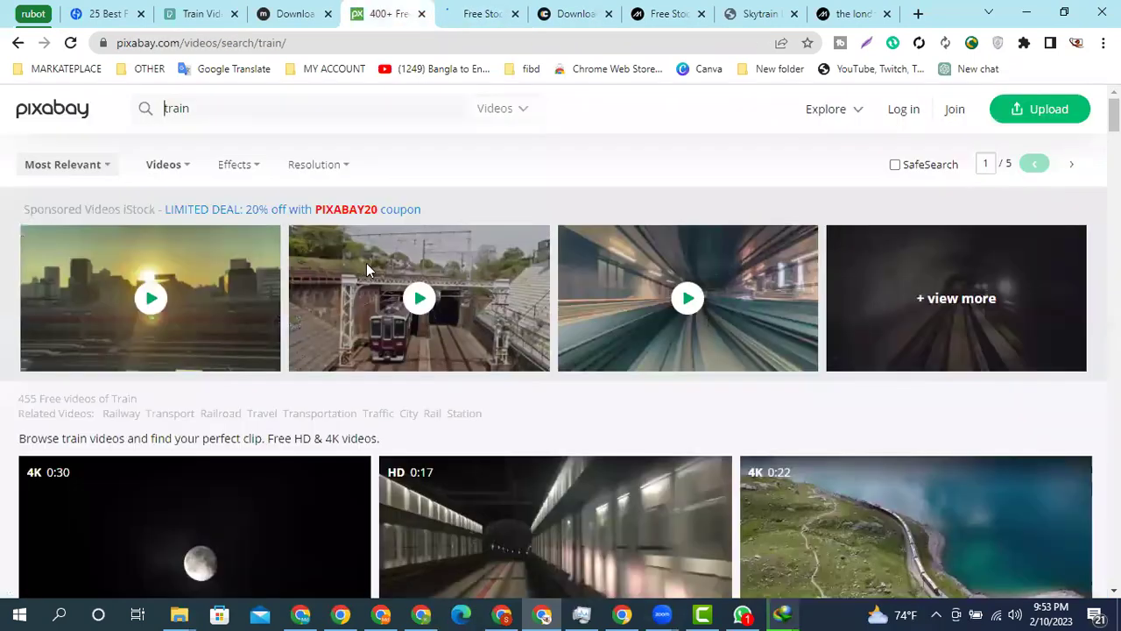
scroll(366, 263, down, 5)
scroll(350, 351, down, 1)
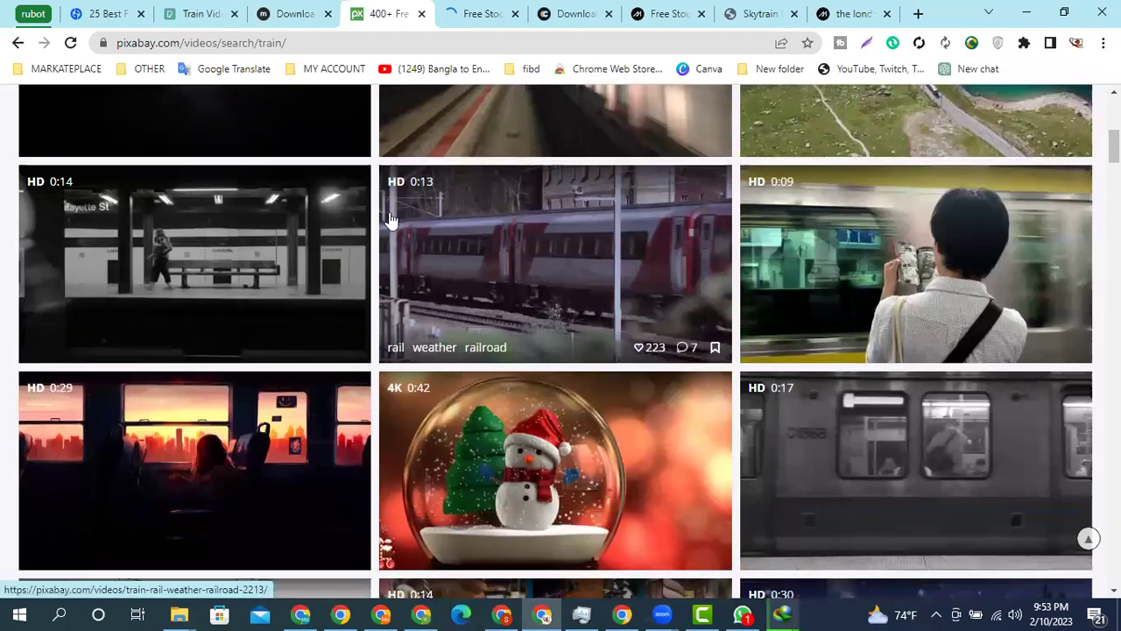
scroll(391, 221, down, 1)
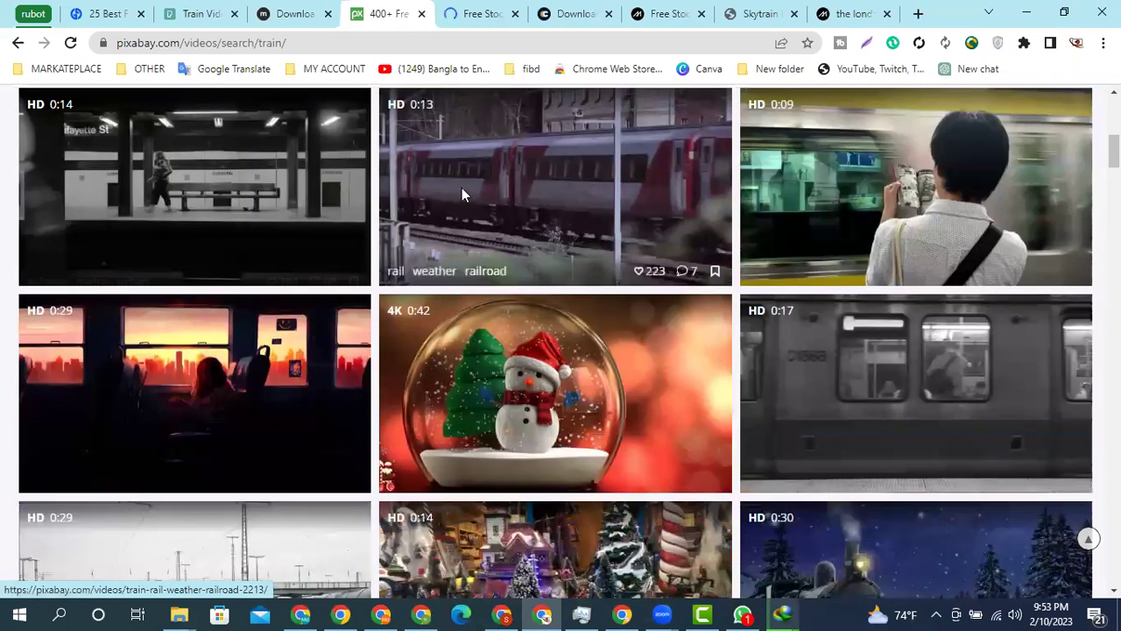
scroll(462, 187, down, 5)
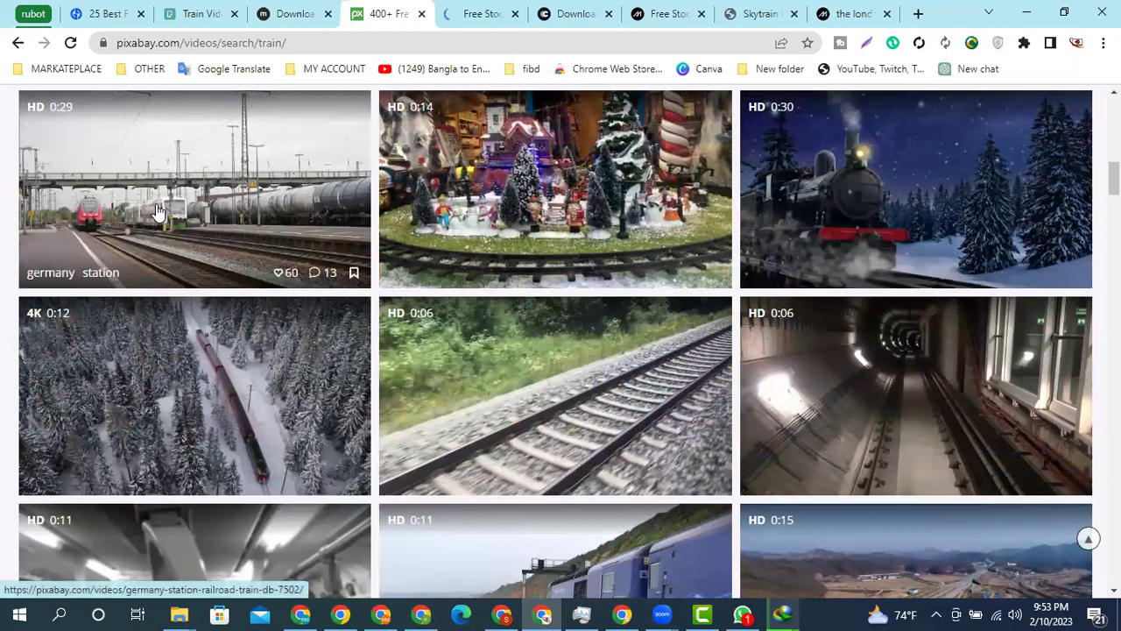
right_click(170, 192)
click(202, 203)
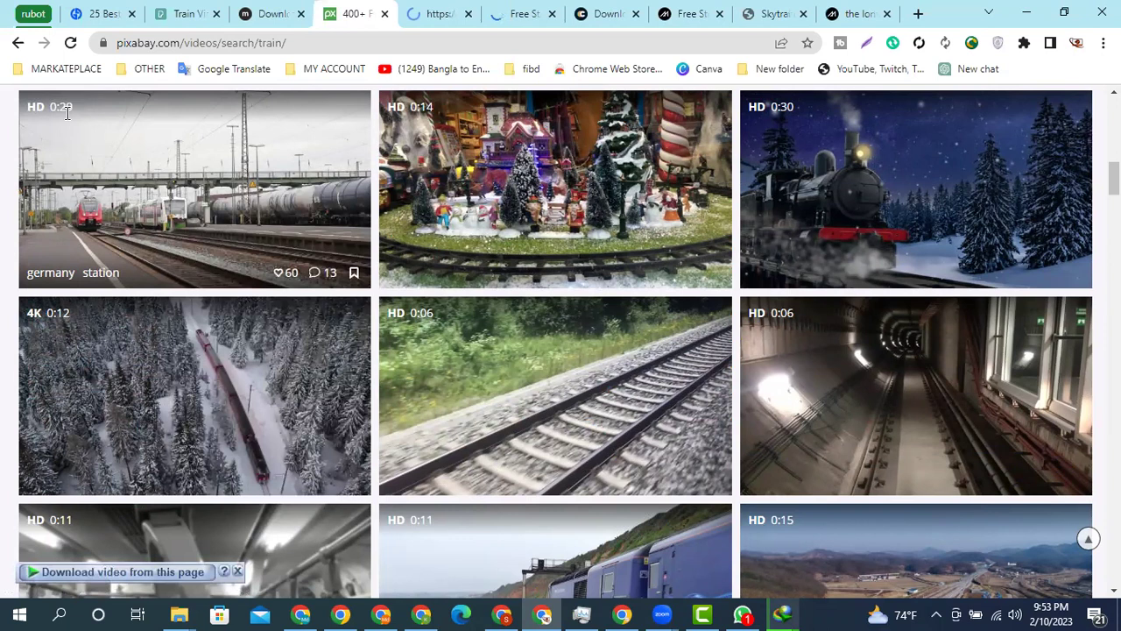
scroll(92, 166, down, 1)
scroll(263, 201, down, 1)
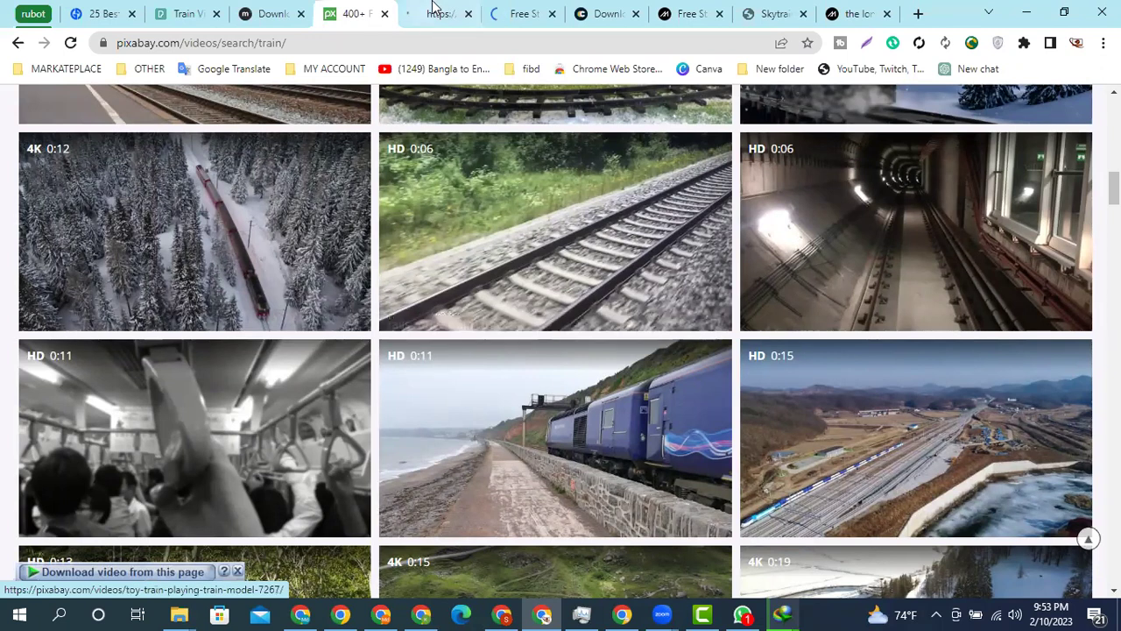
key(ctrl+Tab)
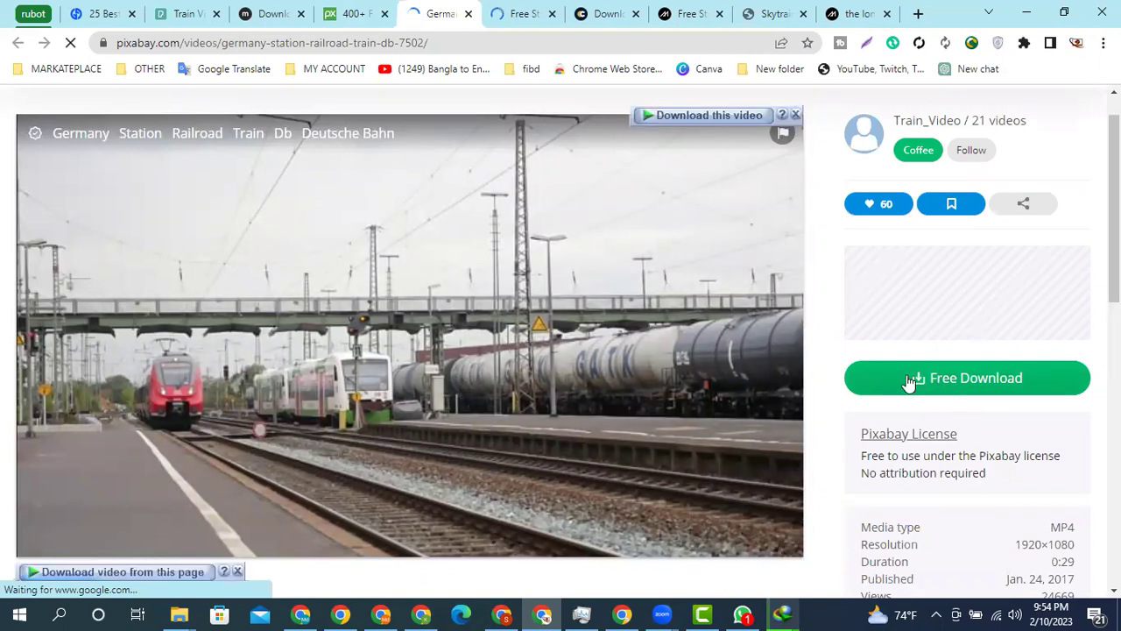
- Confirm The London Feeling download and download the Germany 7502 station clip
click(783, 610)
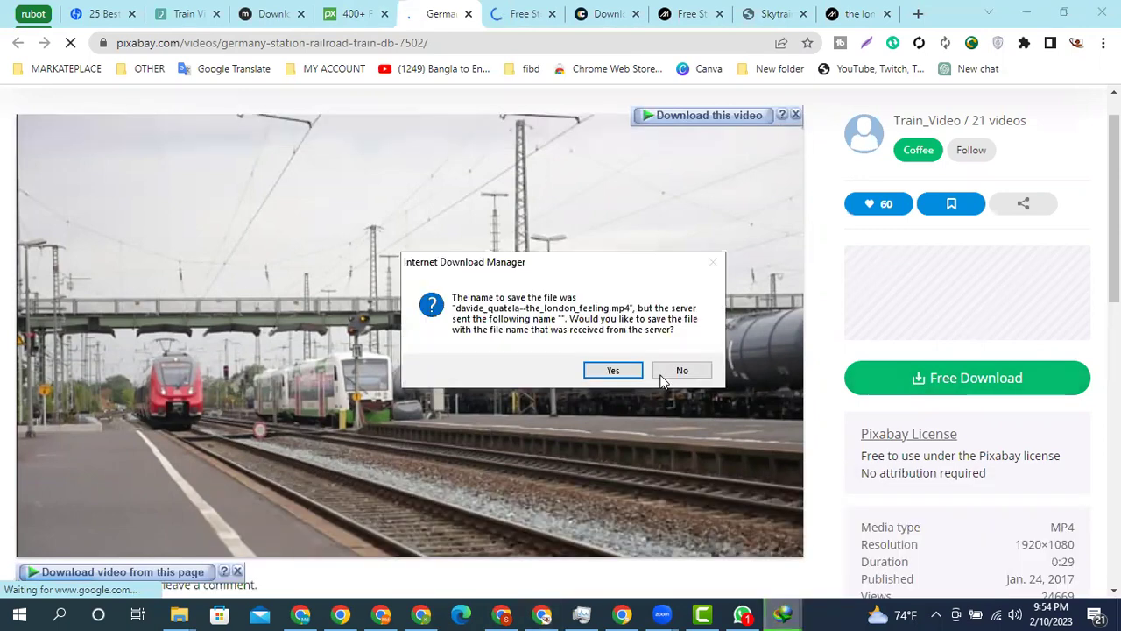
click(663, 377)
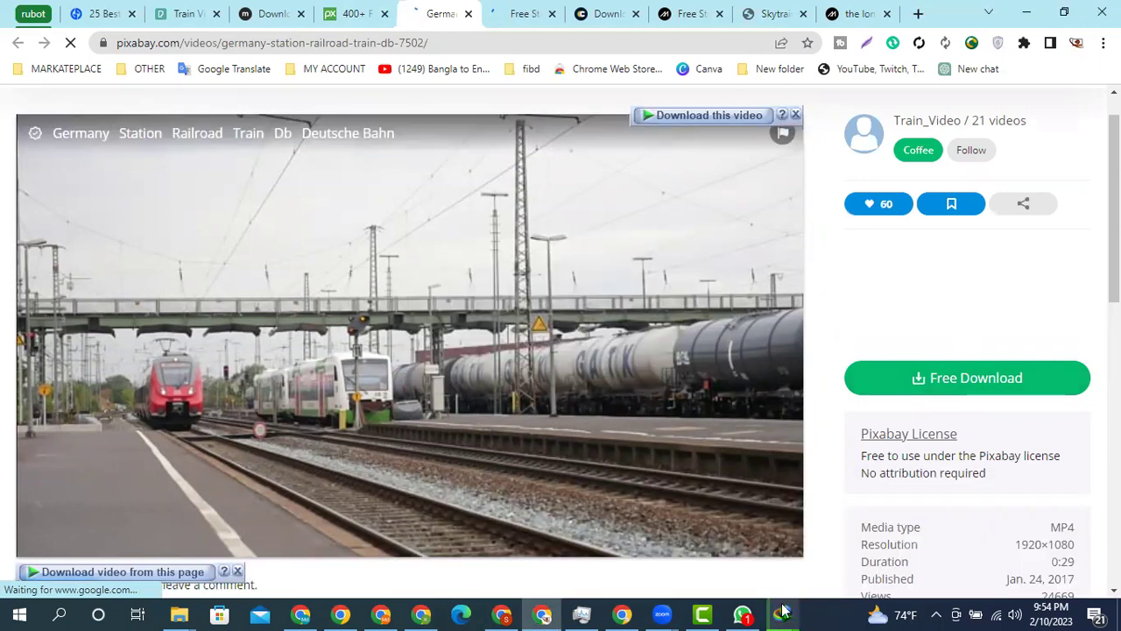
click(894, 382)
click(909, 530)
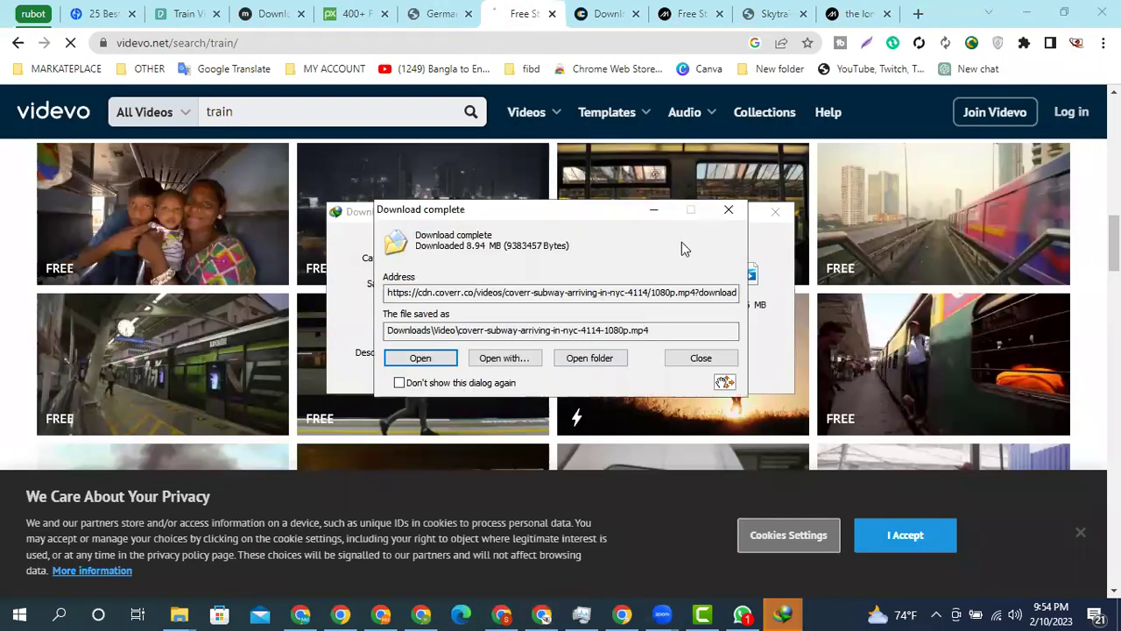
click(727, 212)
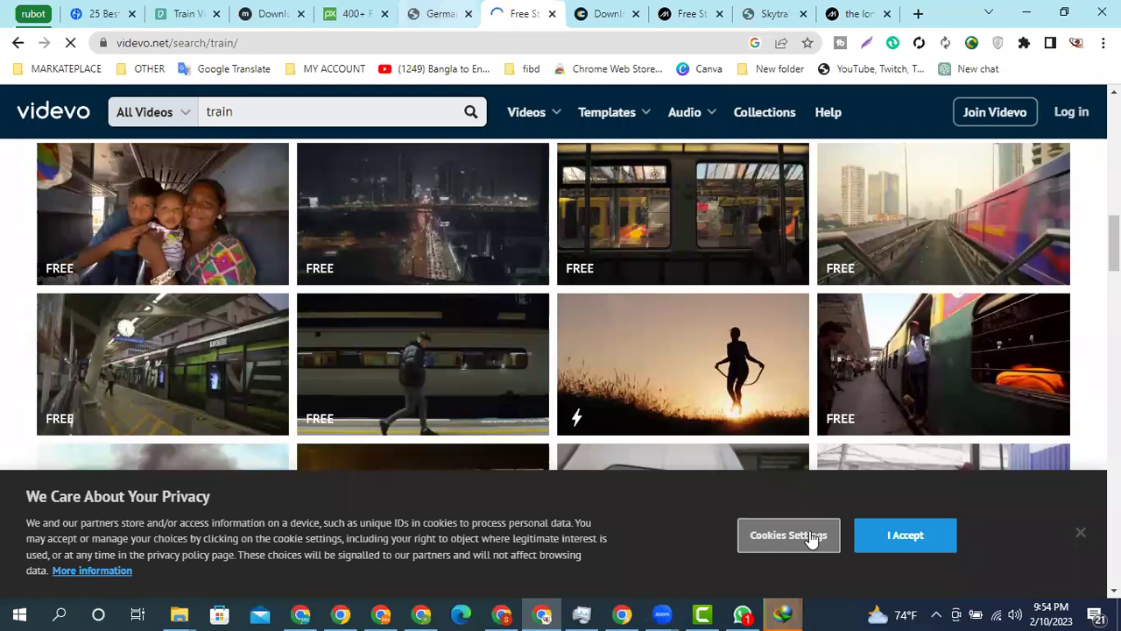
mouse_move(789, 611)
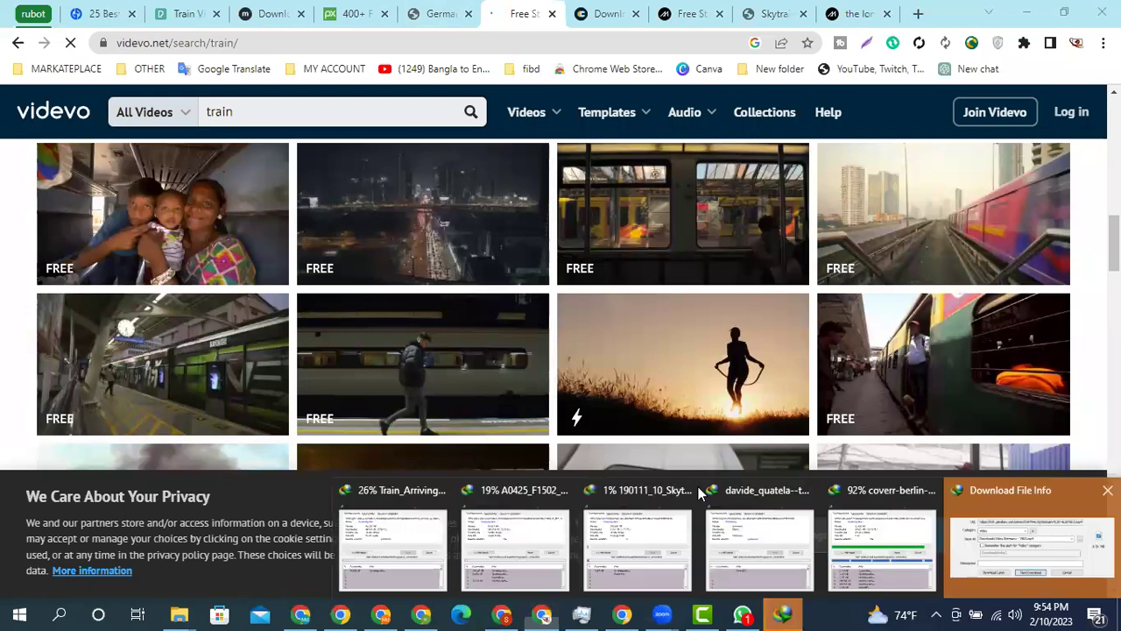
click(574, 378)
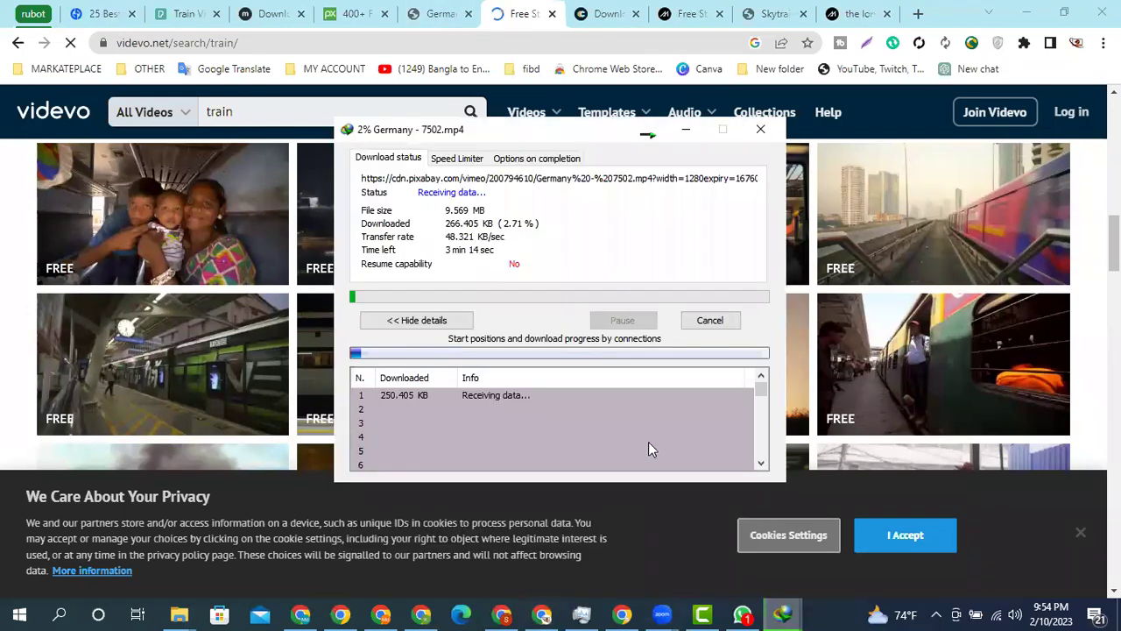
click(684, 132)
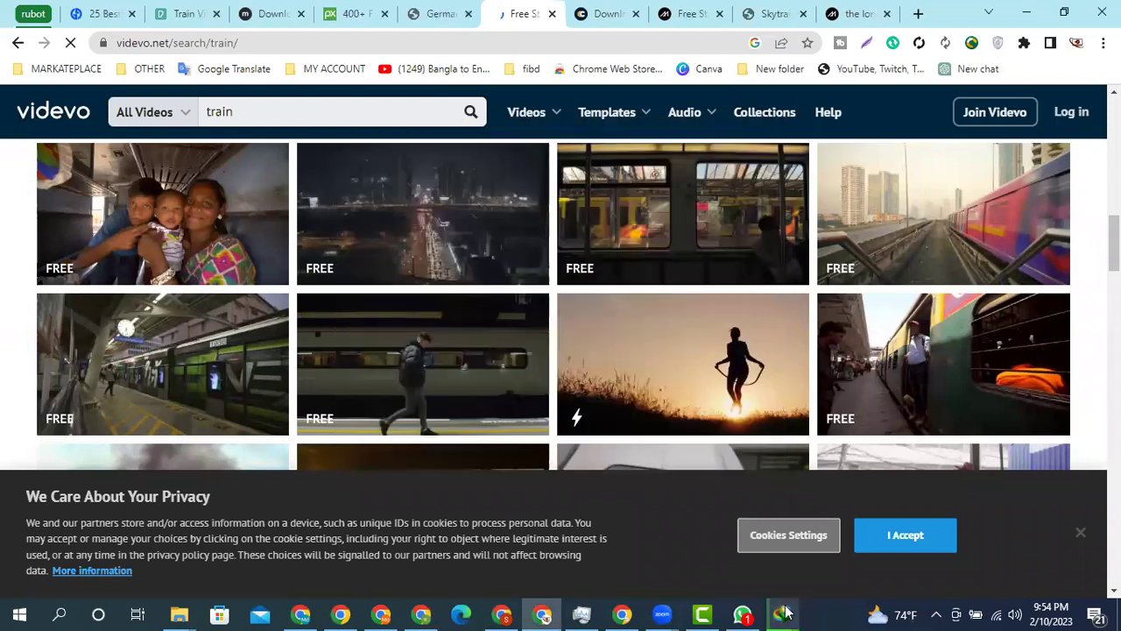
- Minimize the browser, close leftover download windows and decline IDM registration
mouse_move(782, 613)
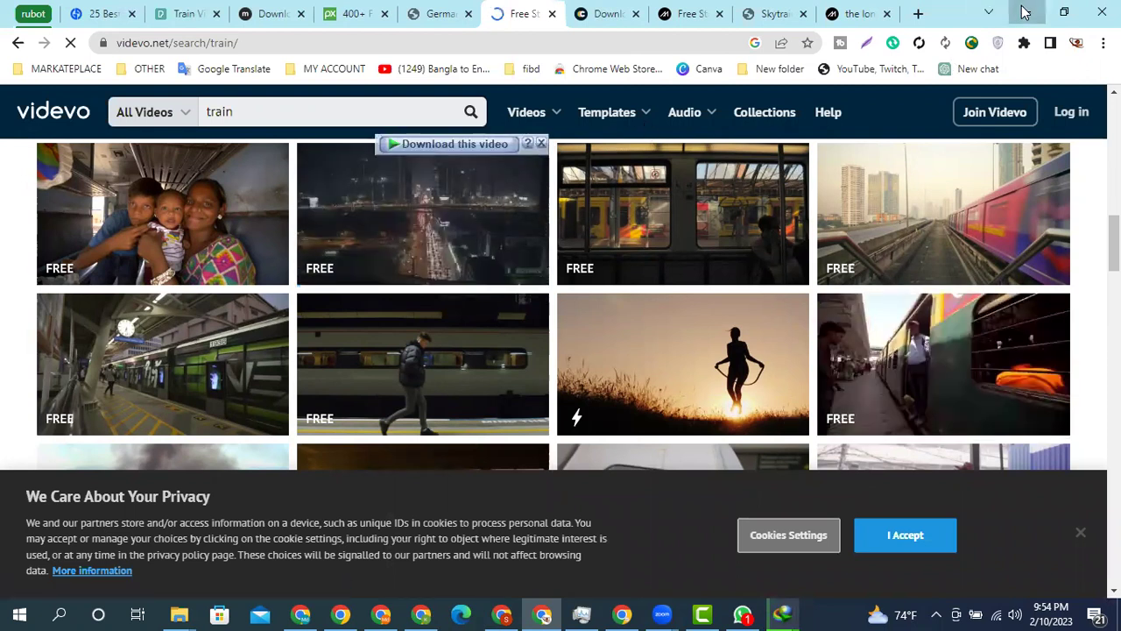
click(1025, 12)
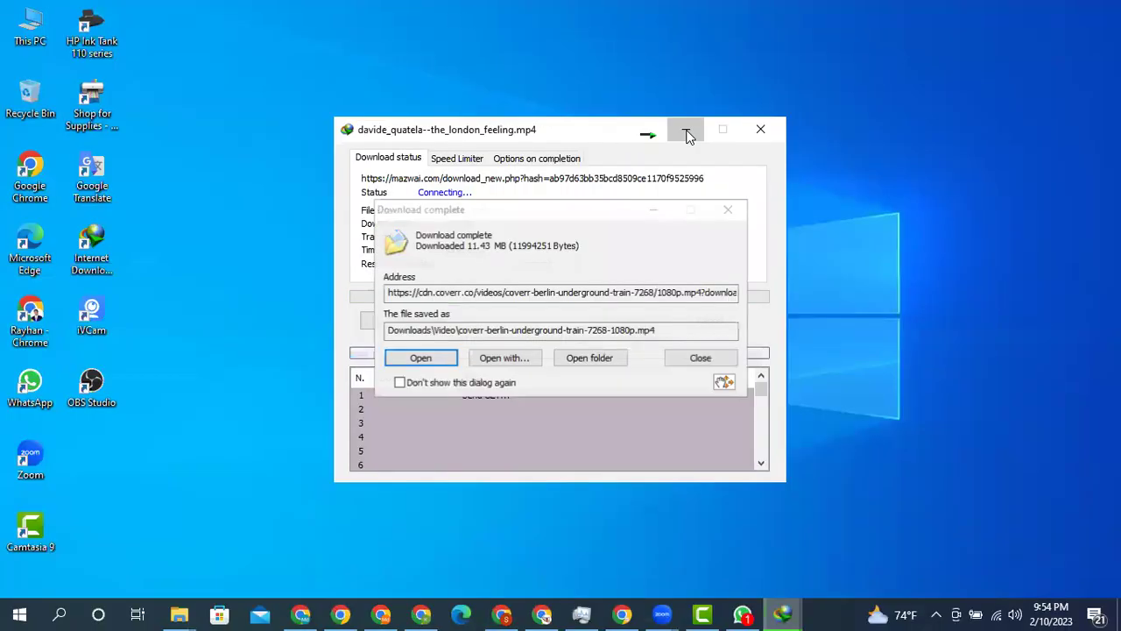
click(683, 131)
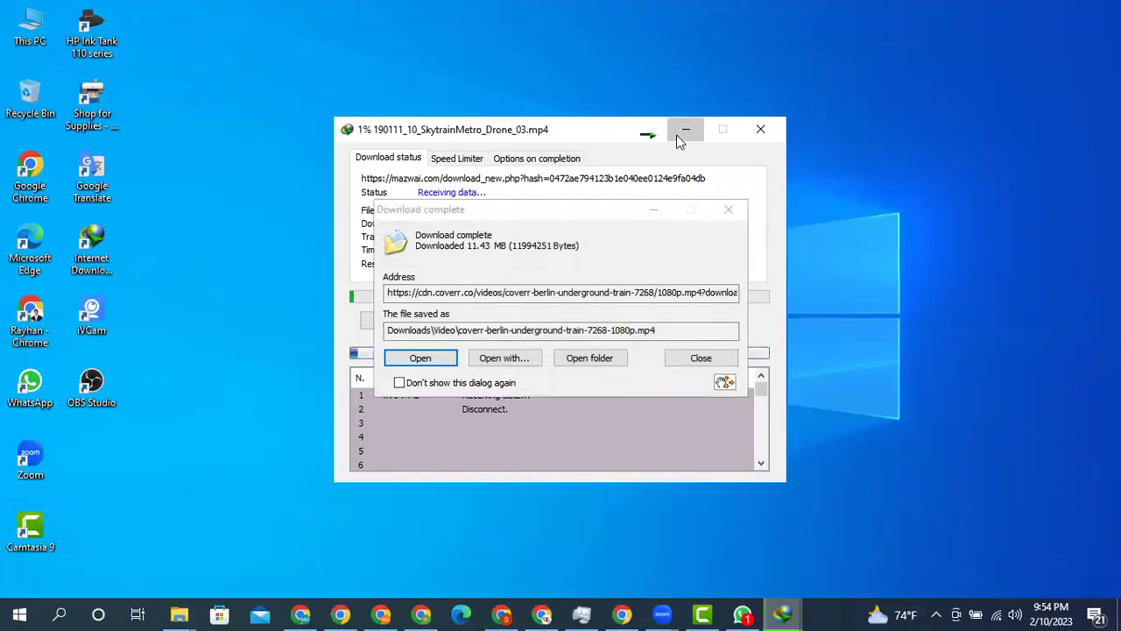
click(688, 358)
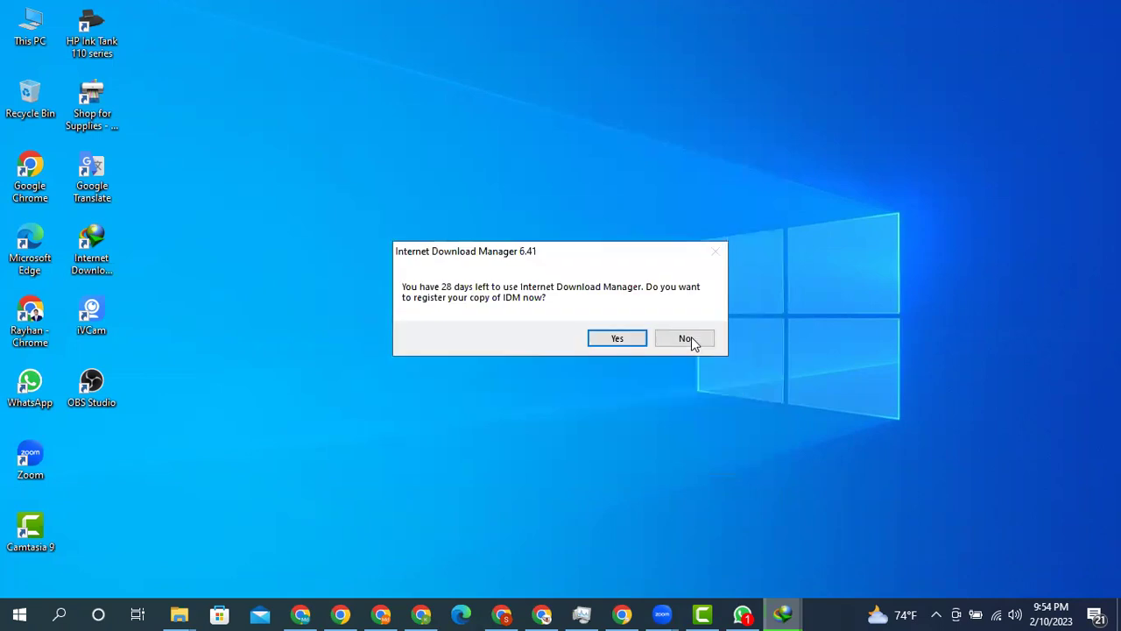
key(Escape)
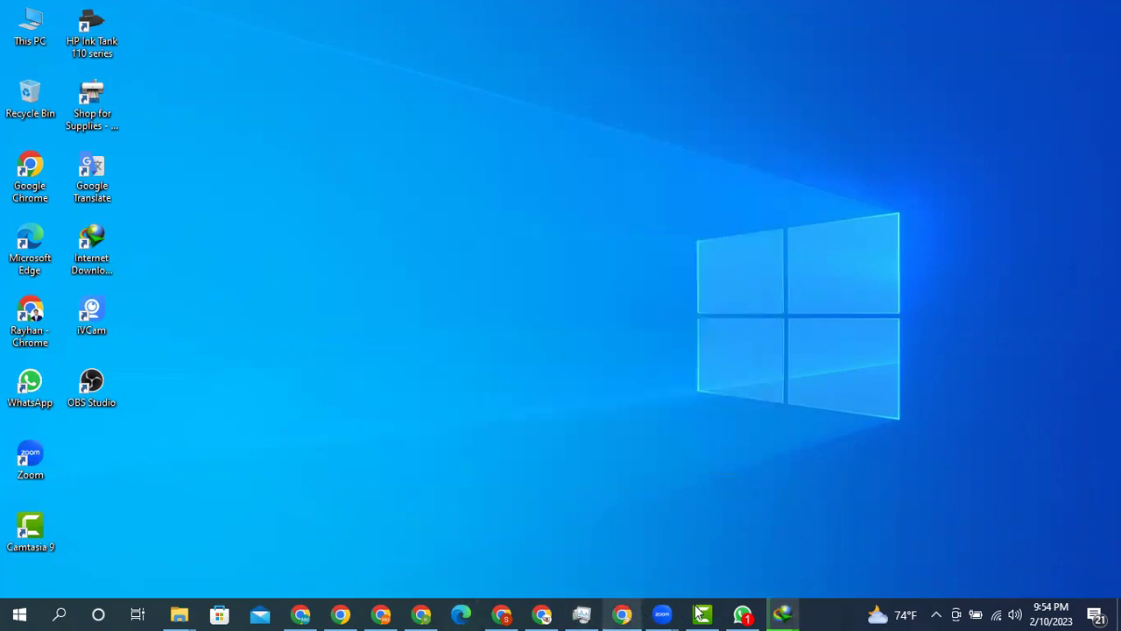
- Bring Camtasia back and open Import Media at the Downloads\Video folder
click(695, 612)
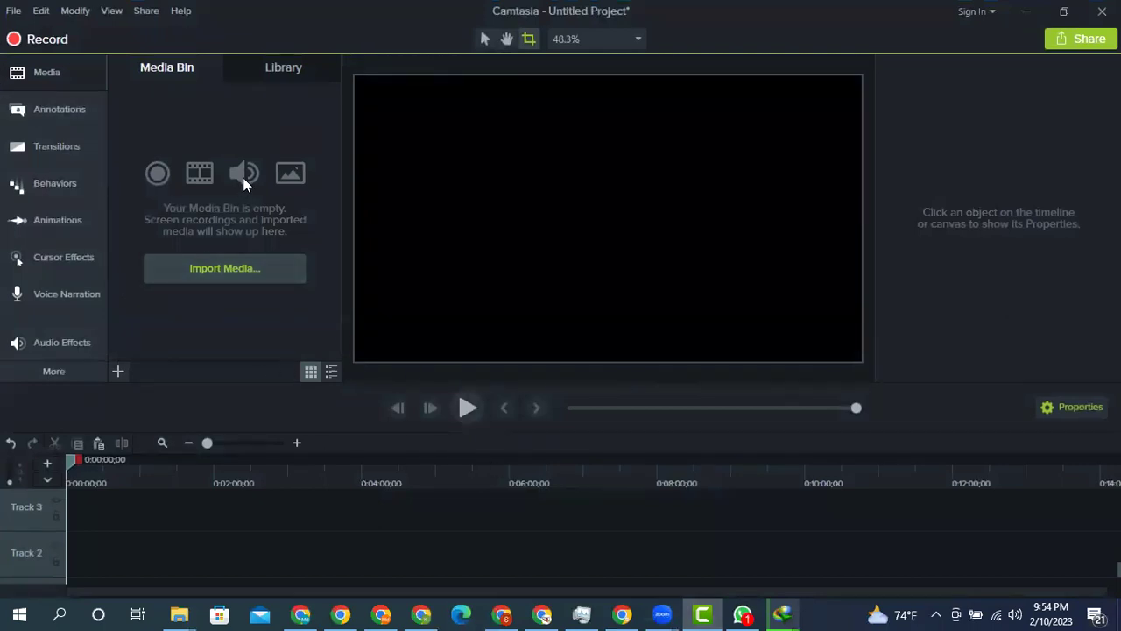
click(199, 268)
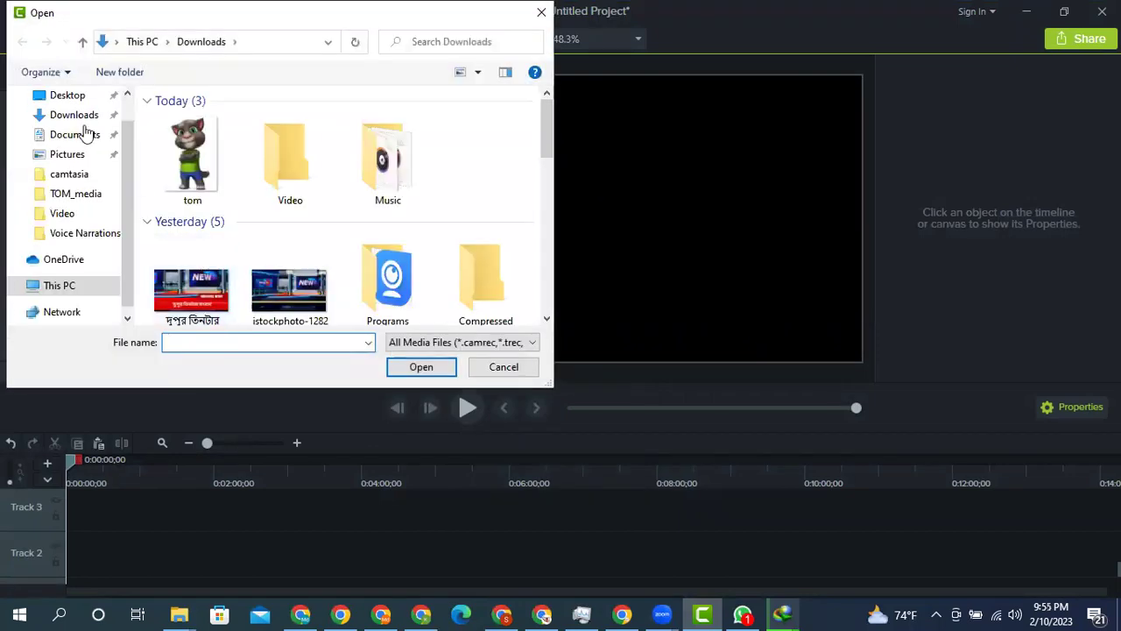
double_click(287, 162)
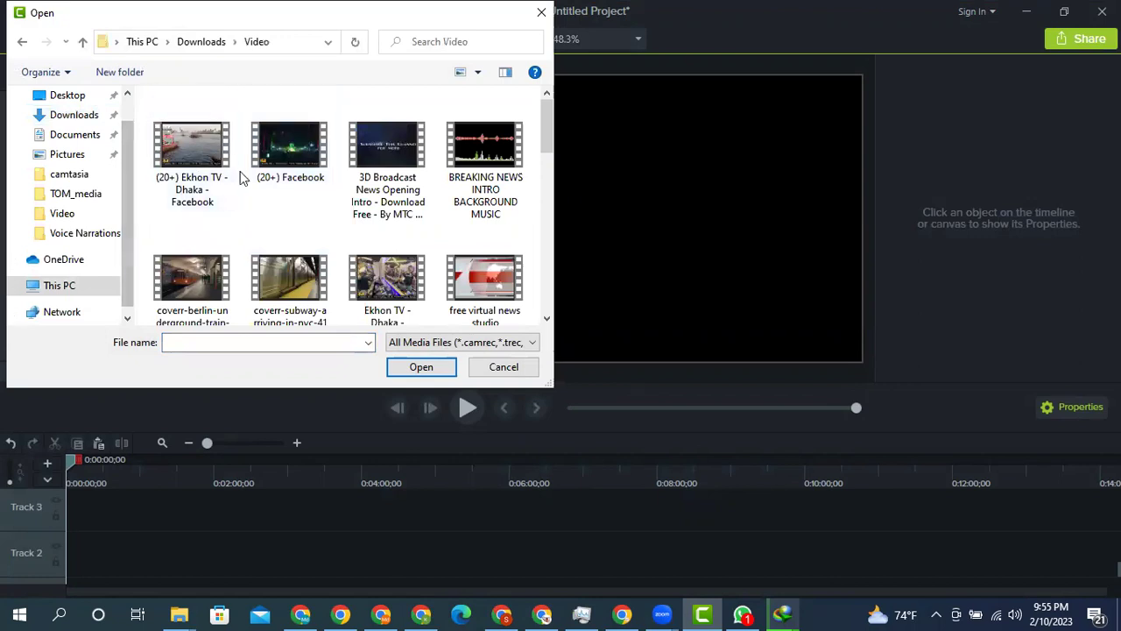
scroll(231, 181, down, 2)
- Select the coverr, mixkit, view-inside-a-wagon and rail-tracks clips
mouse_move(147, 109)
mouse_down()
mouse_move(371, 133)
mouse_move(314, 131)
mouse_up()
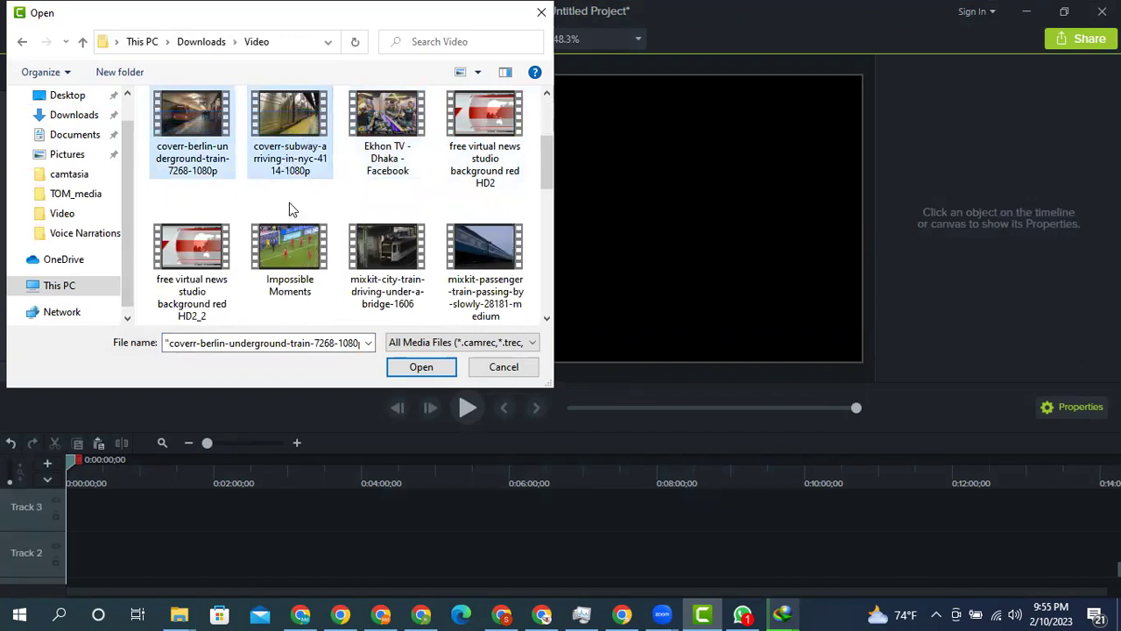
ctrl+click(394, 263)
ctrl+click(486, 258)
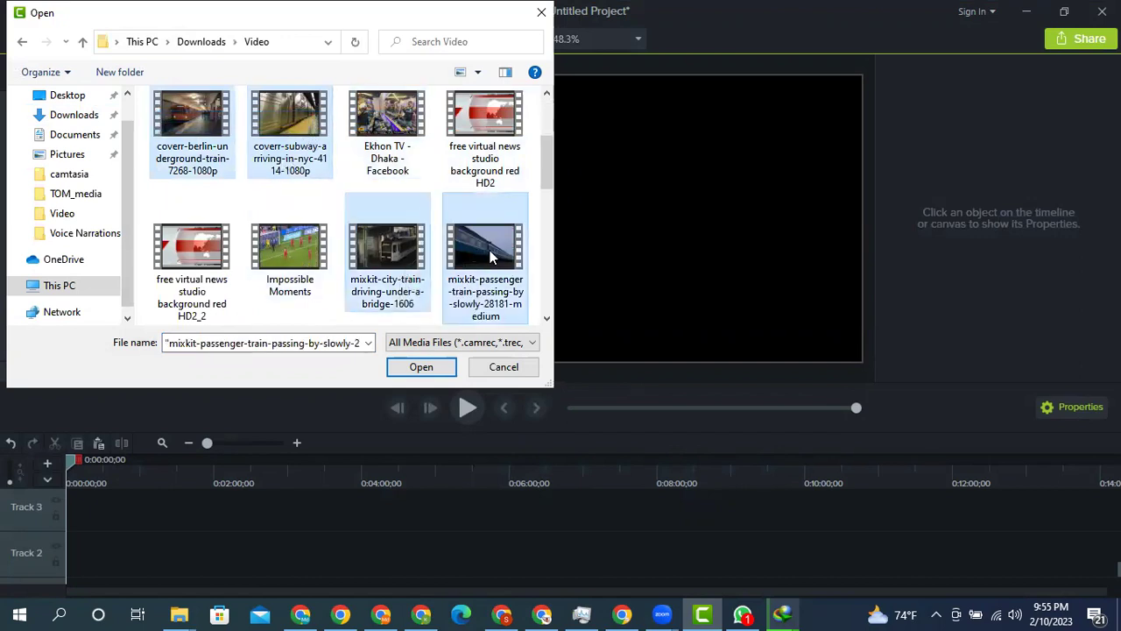
scroll(278, 212, down, 3)
ctrl+click(194, 131)
ctrl+click(289, 145)
ctrl+click(388, 157)
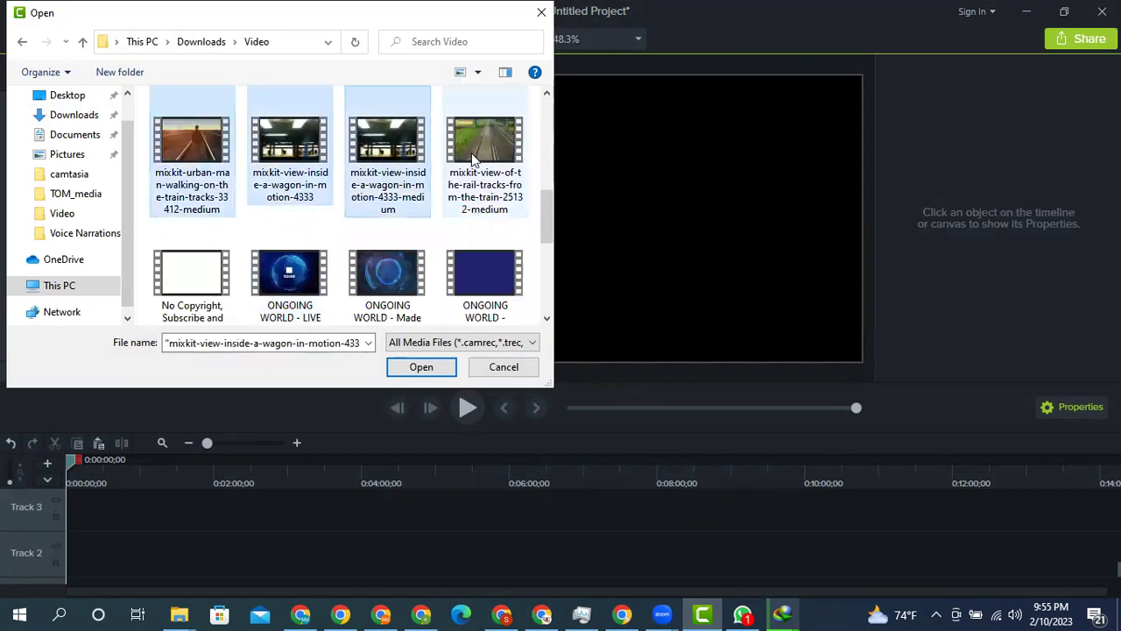
ctrl+click(486, 158)
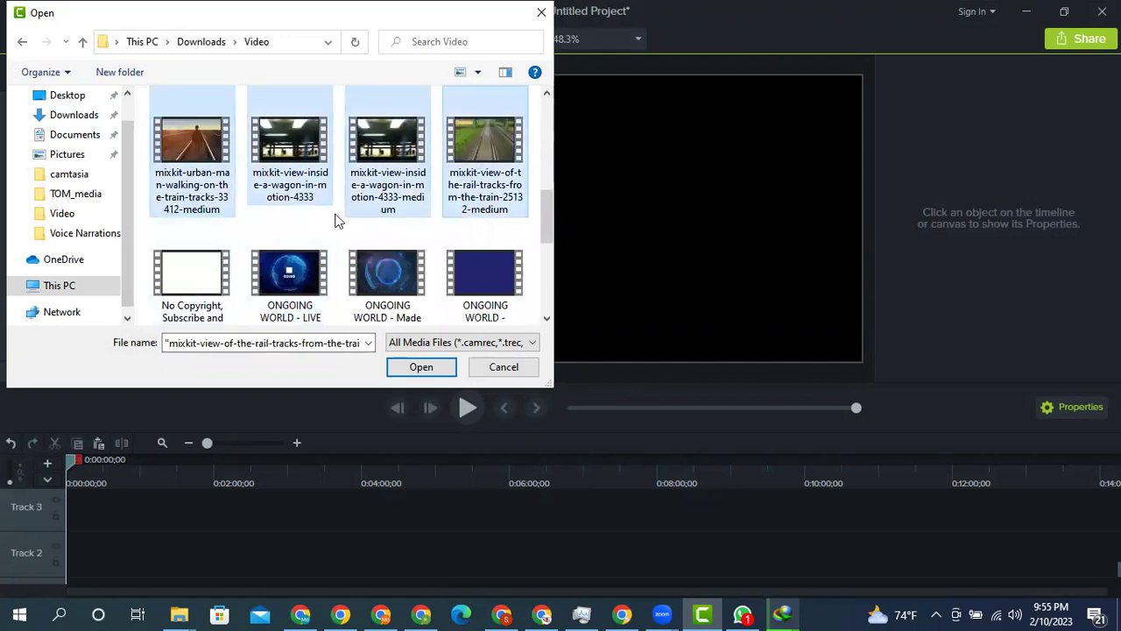
- Add Pexels Videos 2005977, 3686, 2774 and Train Coming, then import all selected clips
scroll(335, 222, down, 1)
scroll(337, 221, down, 5)
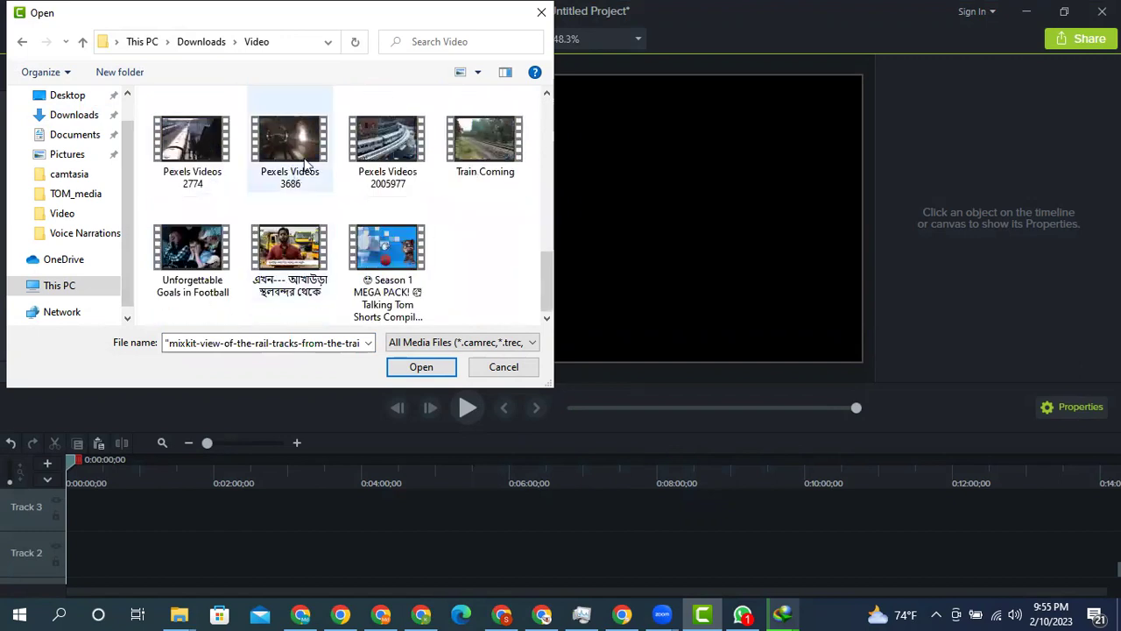
ctrl+click(368, 150)
ctrl+click(477, 147)
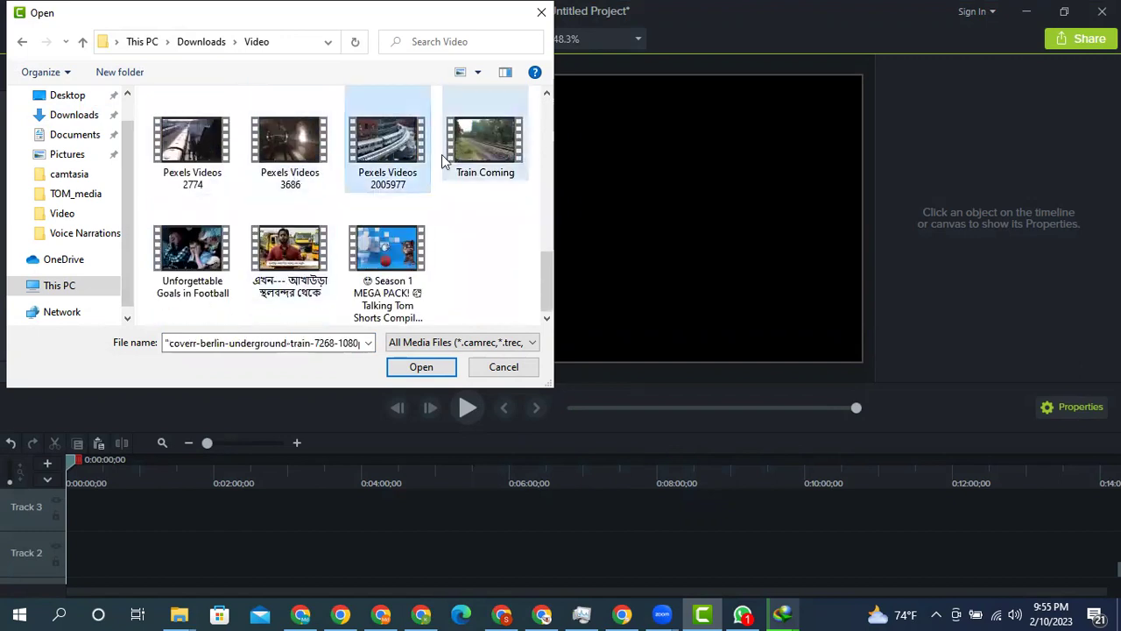
ctrl+click(289, 147)
ctrl+click(194, 167)
scroll(196, 173, up, 2)
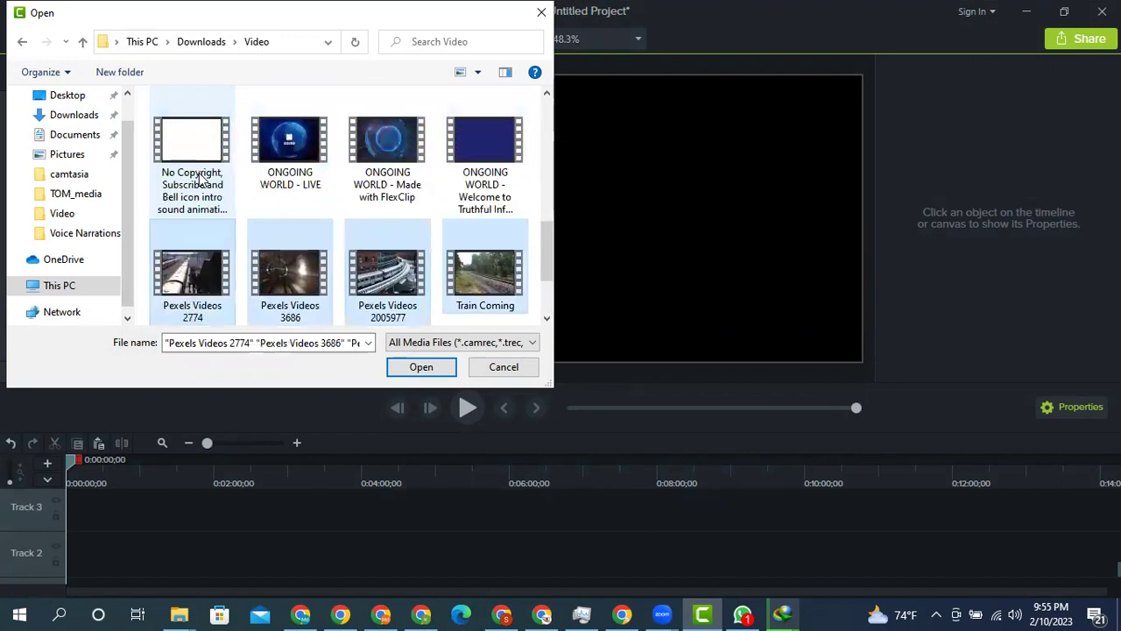
click(424, 373)
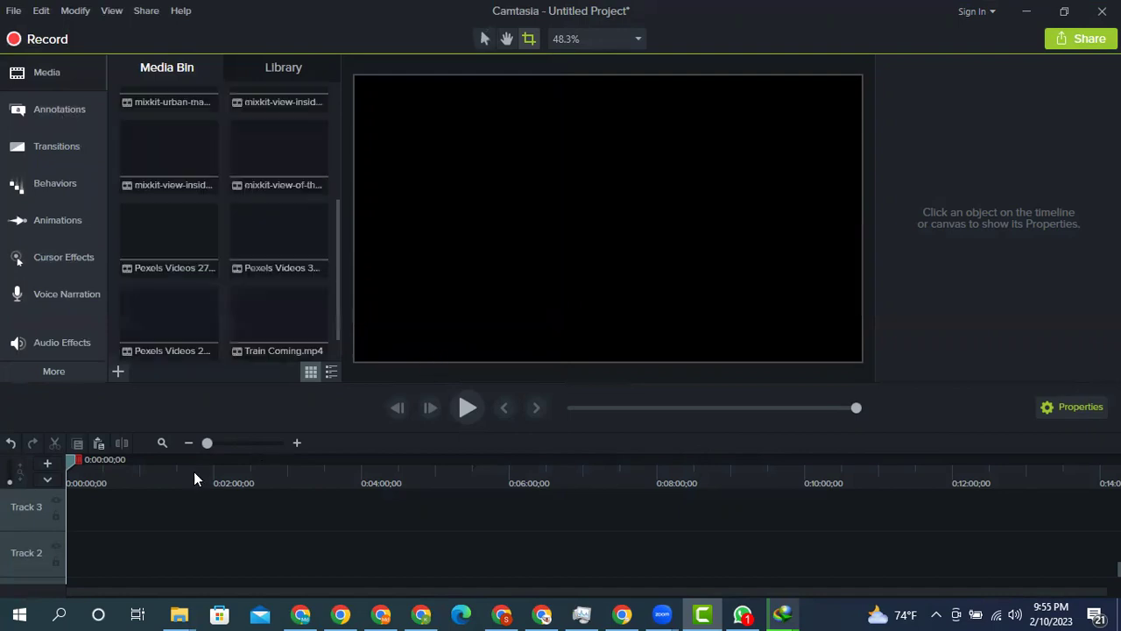
- Resize the media bin and add all the imported train clips to Track 1
scroll(163, 179, up, 3)
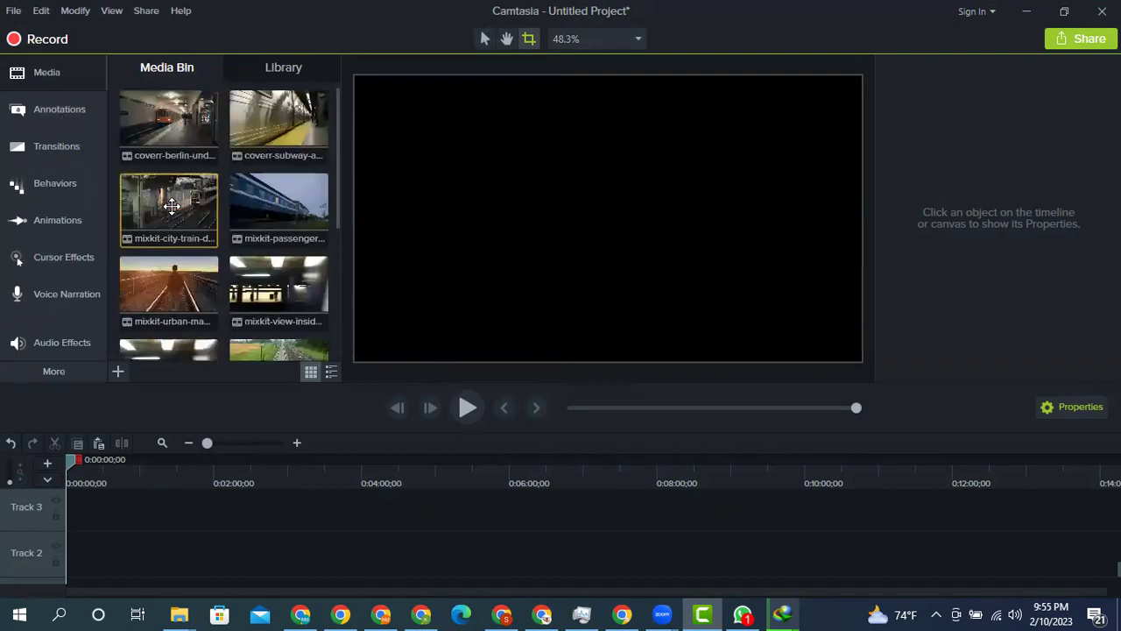
drag(110, 118, 165, 122)
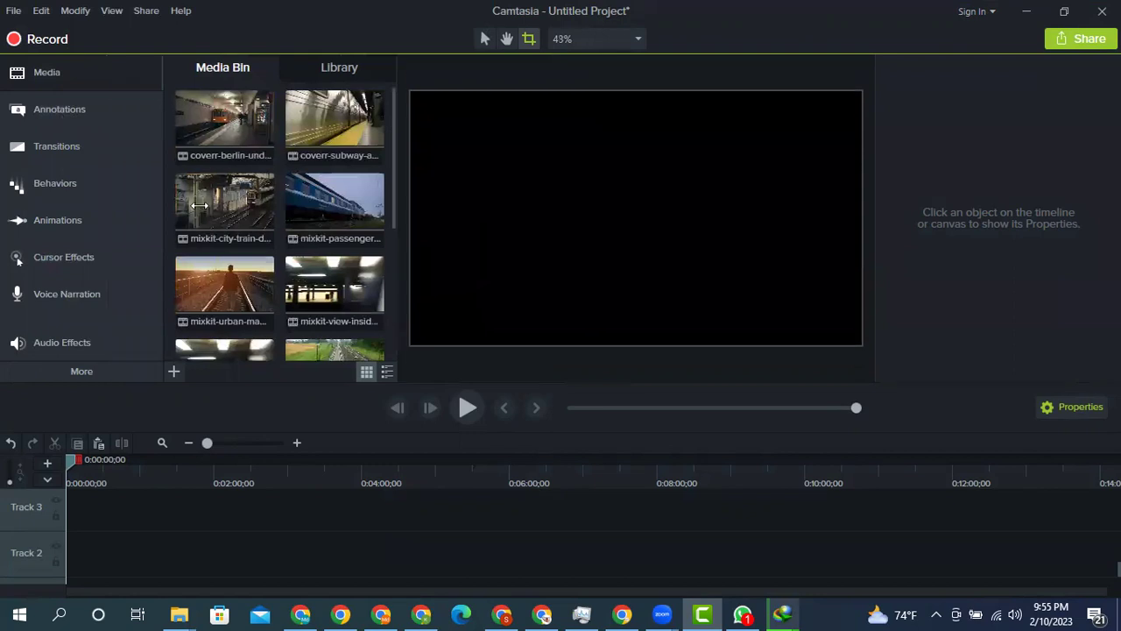
drag(168, 186, 112, 176)
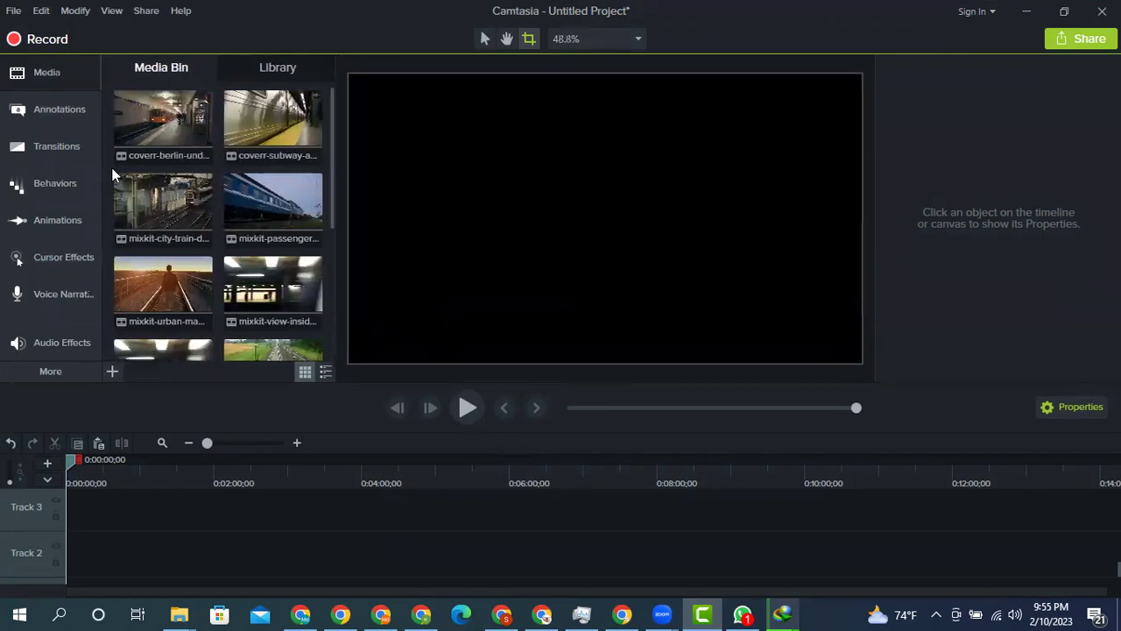
drag(111, 110, 291, 523)
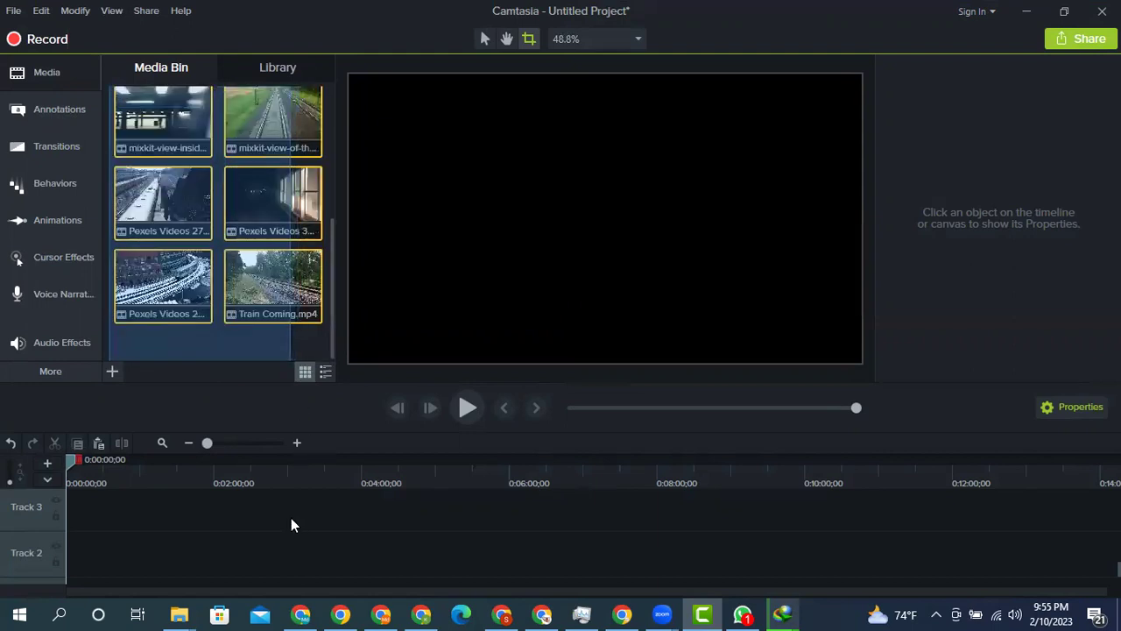
right_click(268, 301)
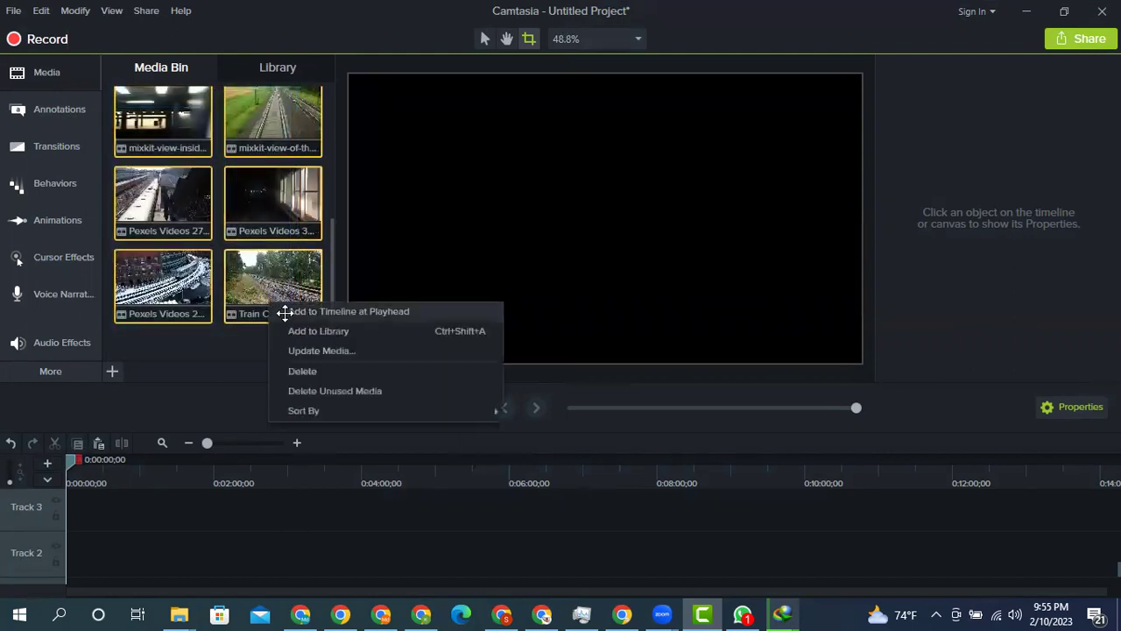
click(289, 312)
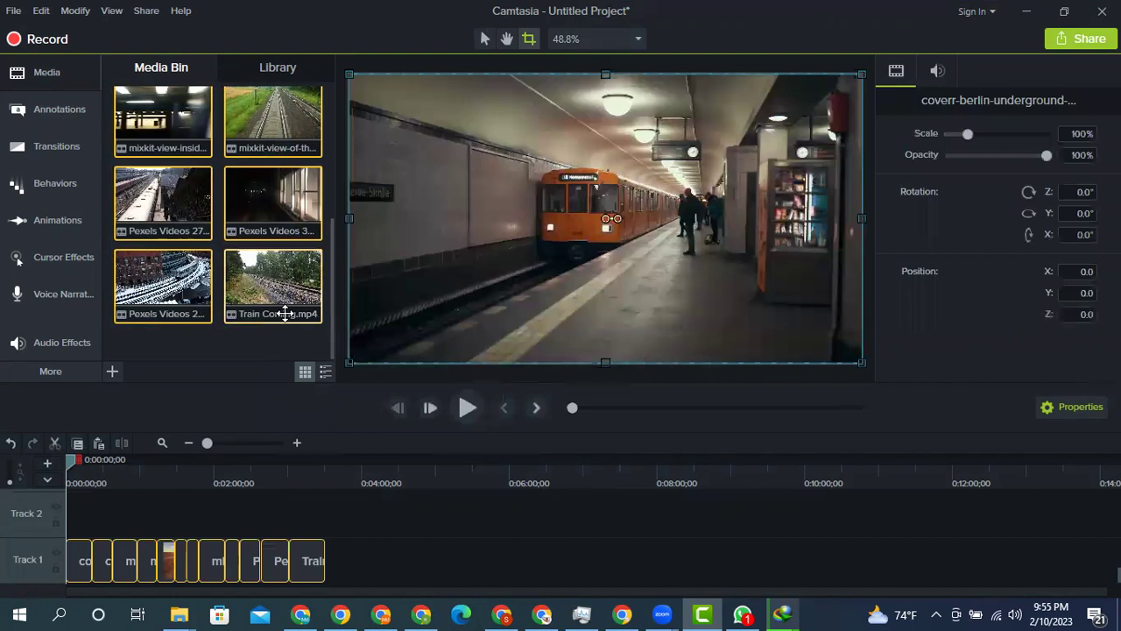
- Play back the assembled clips, then select the coverr-subway-arriving clip on Track 1
click(468, 408)
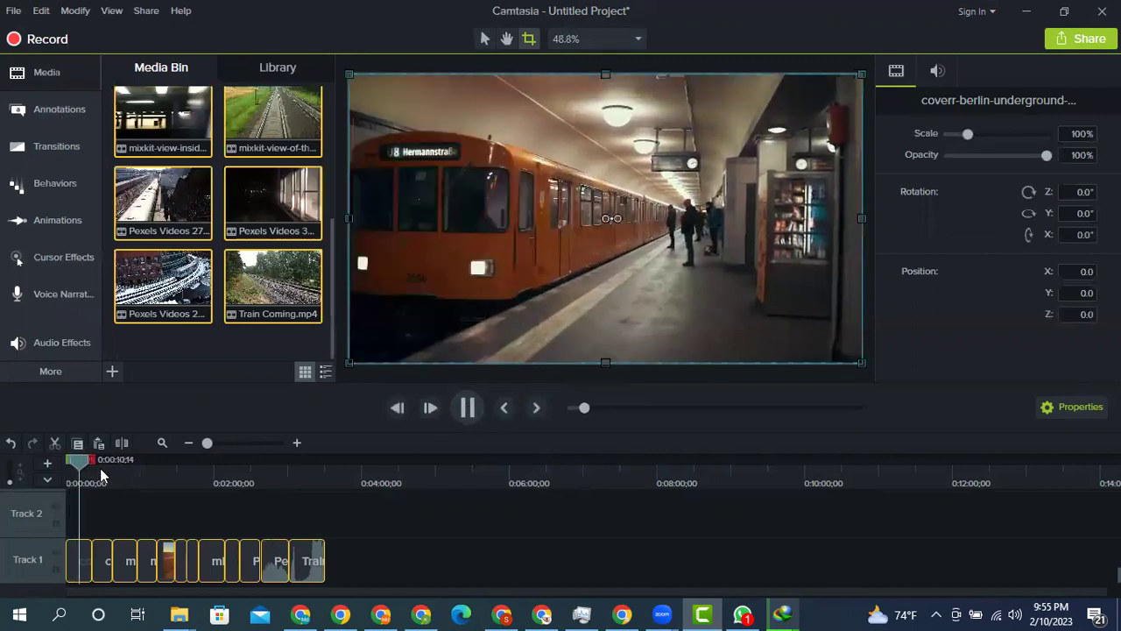
click(101, 470)
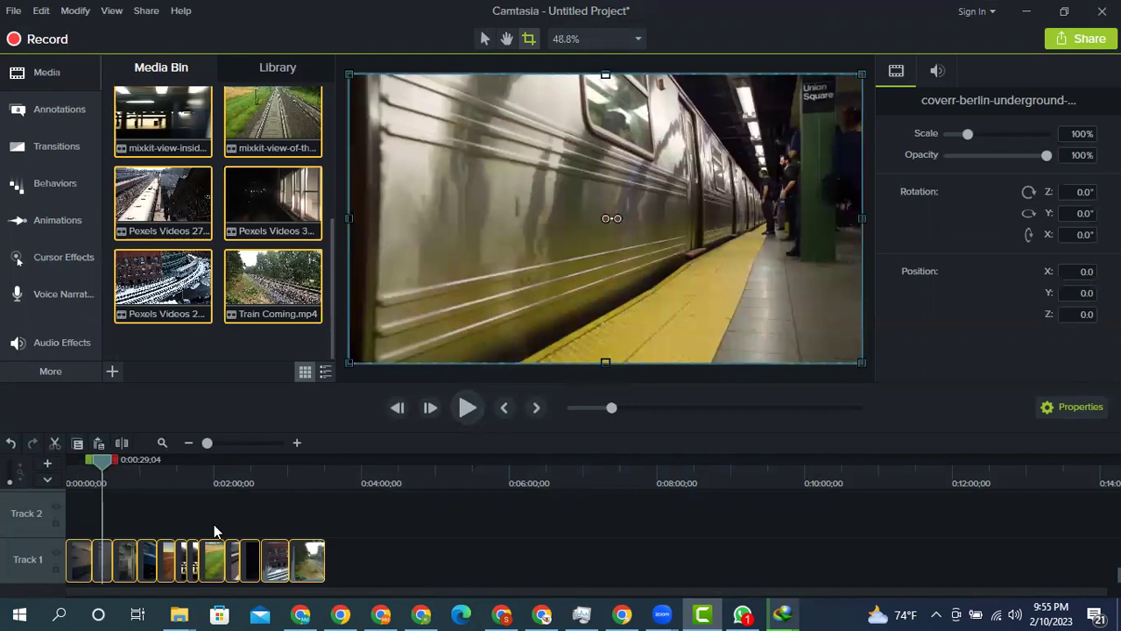
click(210, 526)
click(102, 565)
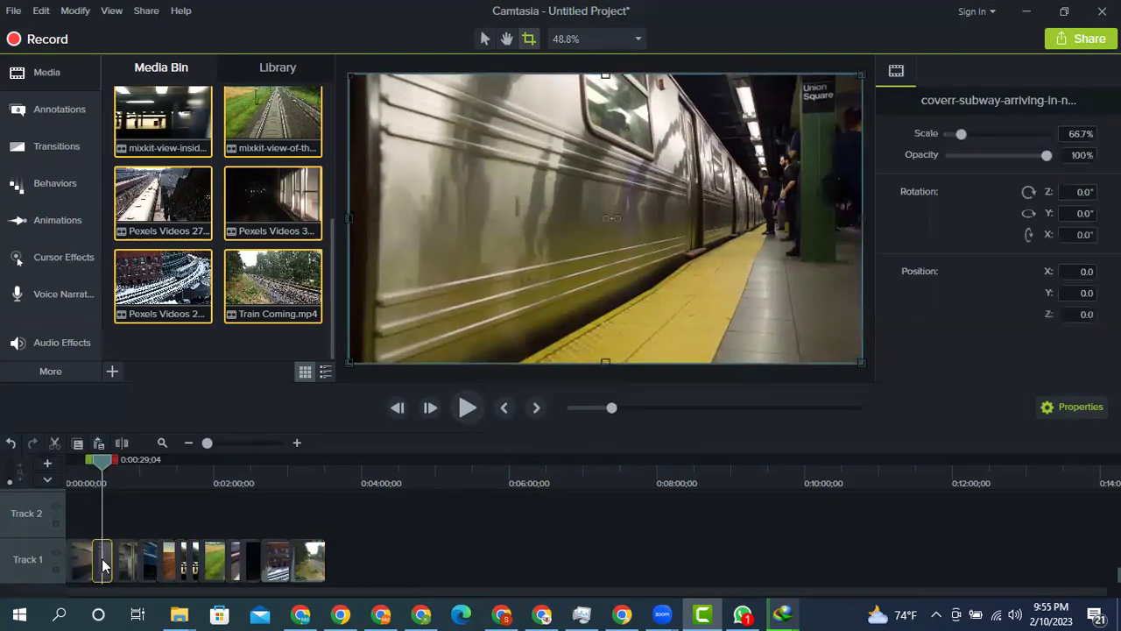
click(483, 39)
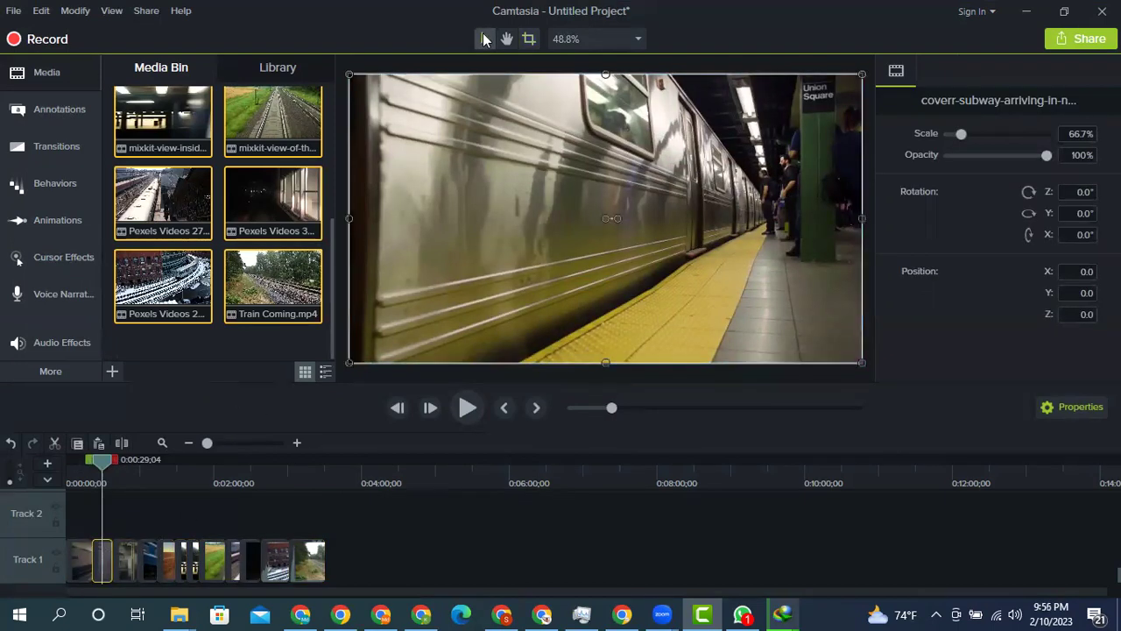
- Scrub through the city-train, man-walking, wagon and rail-track clips on Track 1
drag(117, 469, 148, 477)
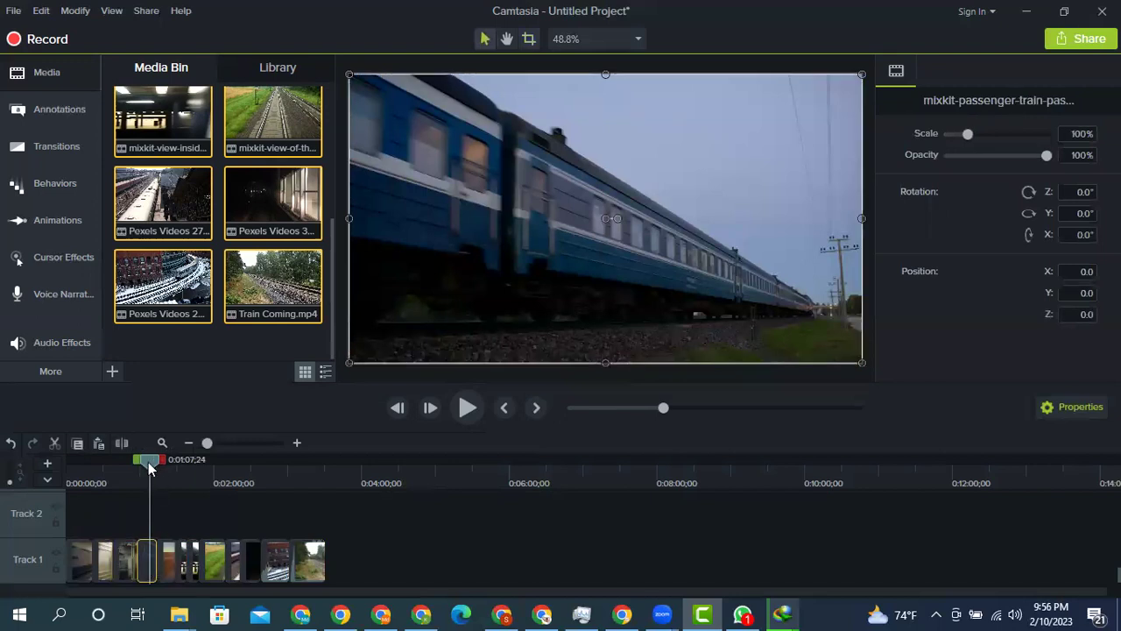
click(166, 474)
click(168, 574)
drag(170, 477, 183, 480)
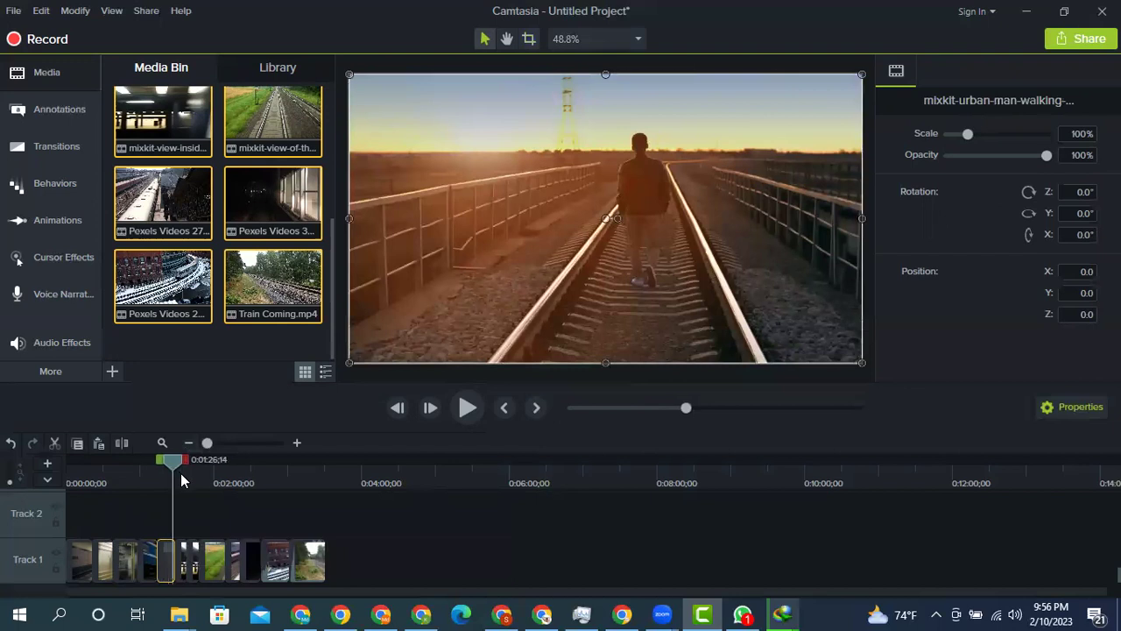
click(186, 567)
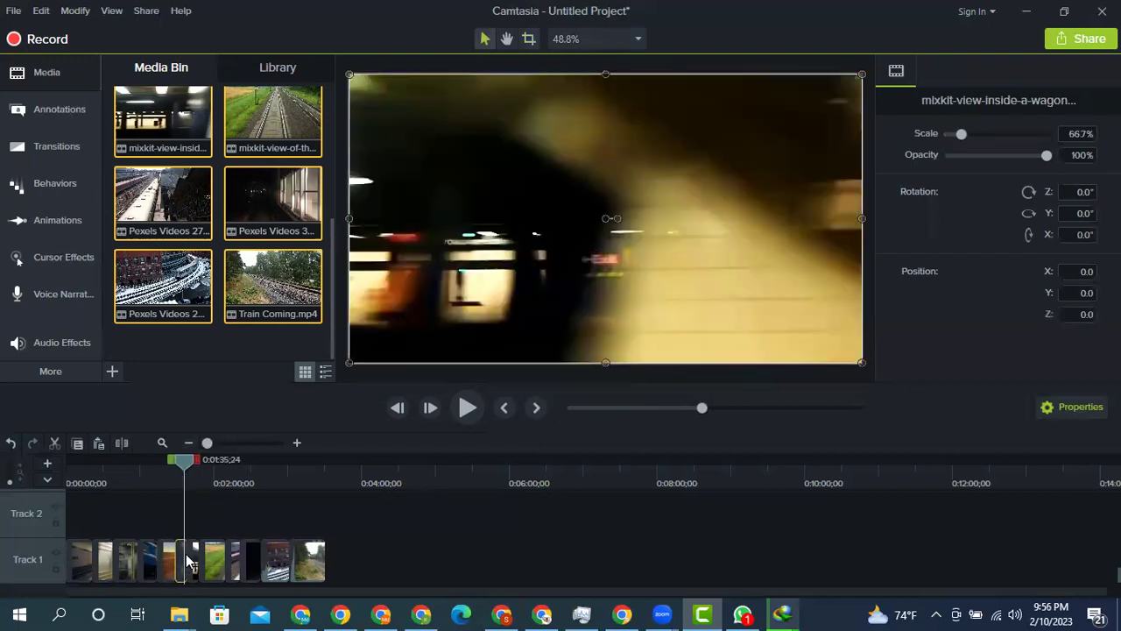
drag(184, 464, 197, 466)
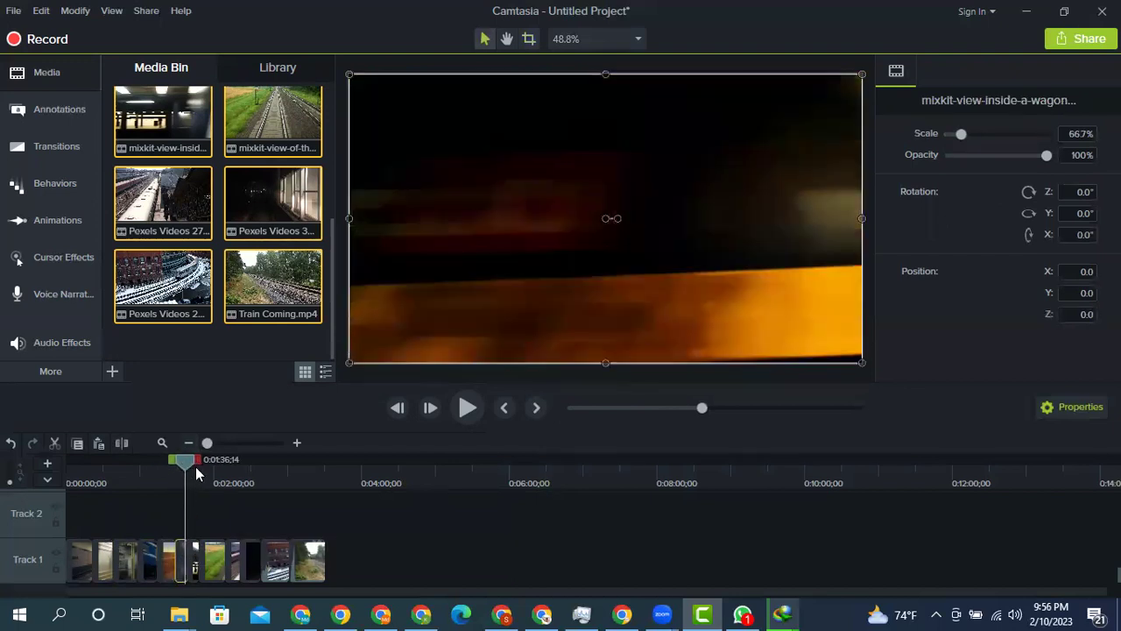
click(193, 574)
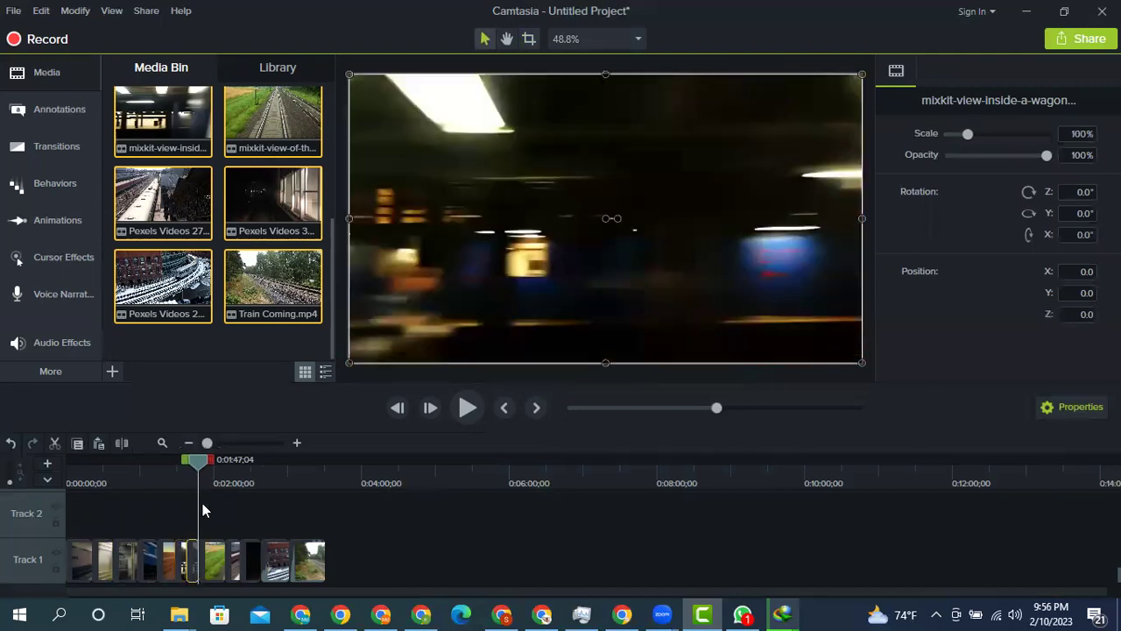
drag(202, 466, 214, 465)
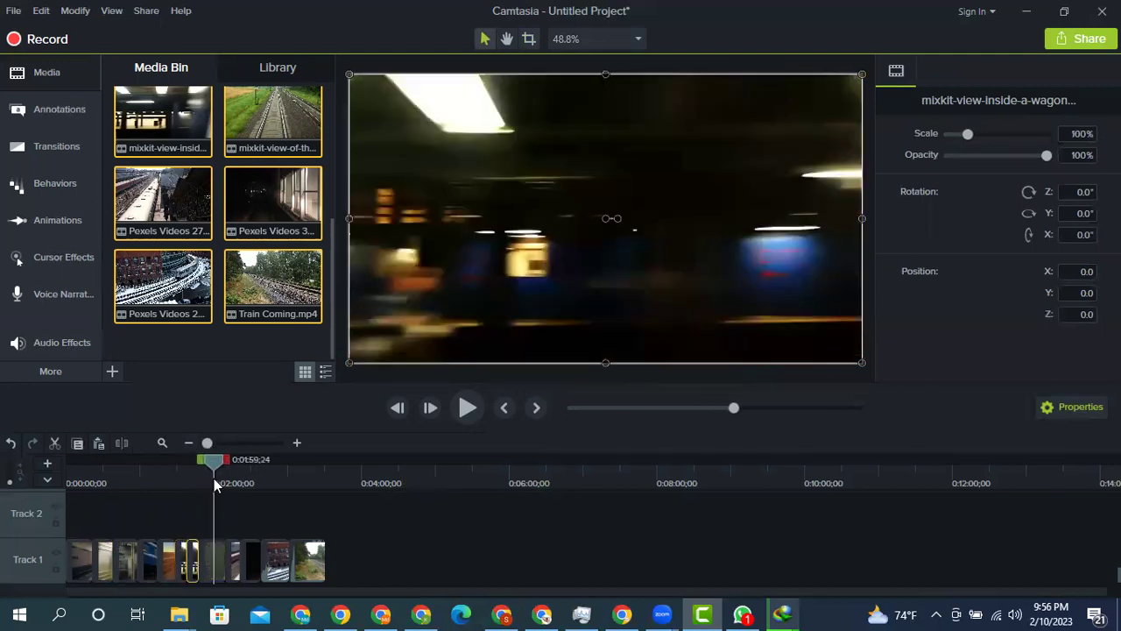
click(206, 567)
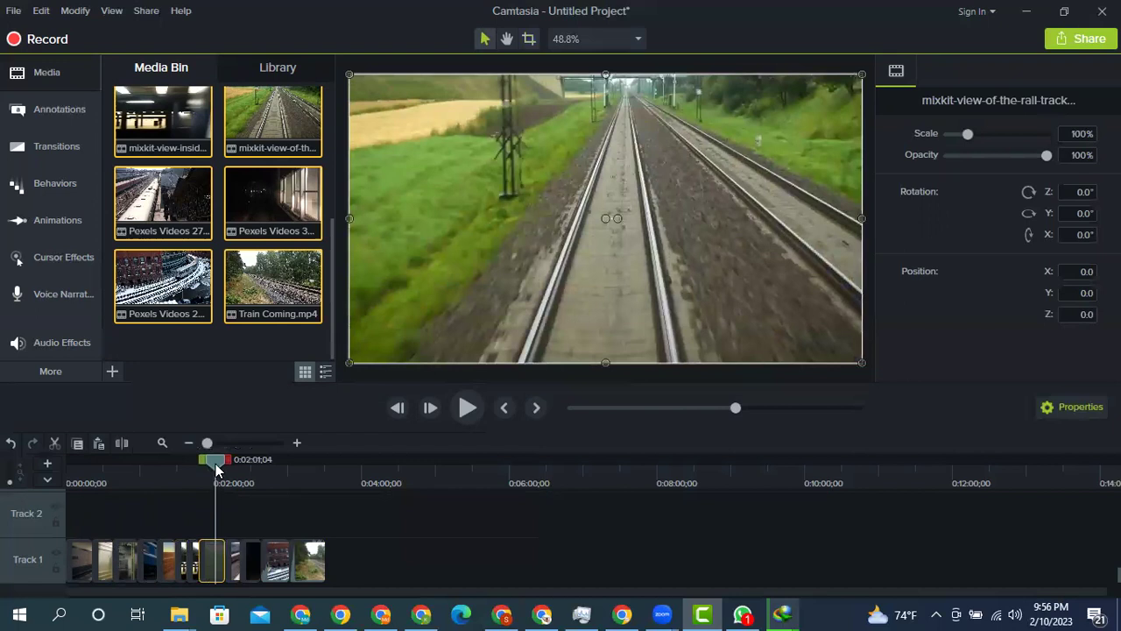
drag(216, 470, 229, 466)
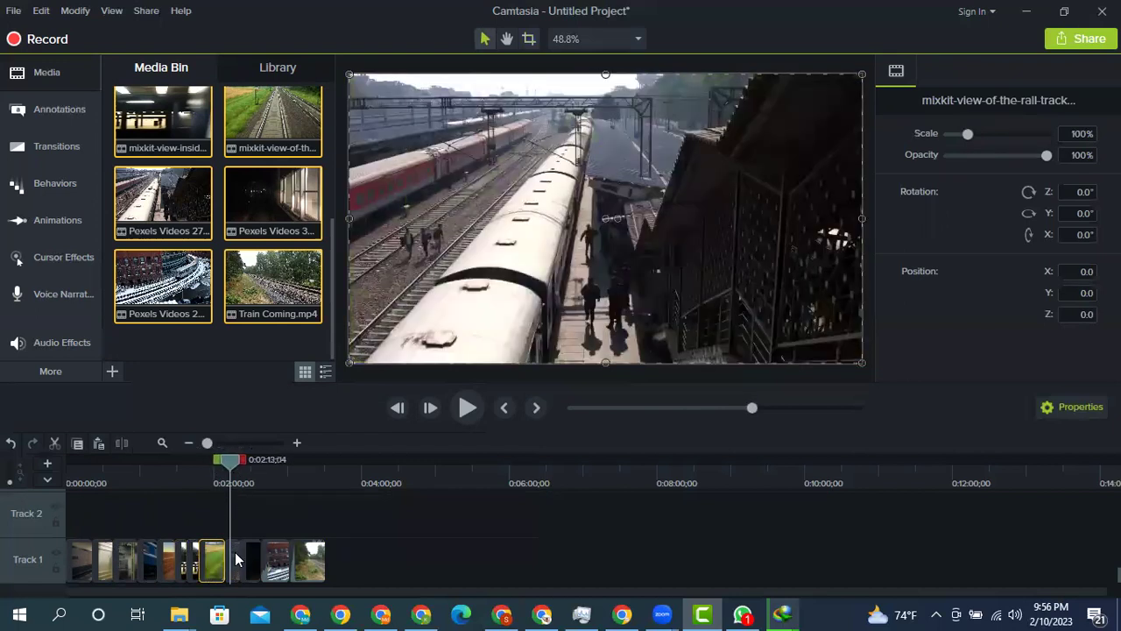
- Step through the Pexels clips into Train Coming, then return the playhead to 0:00
click(235, 559)
mouse_move(232, 468)
mouse_down()
mouse_move(269, 471)
mouse_move(275, 534)
mouse_up()
click(251, 561)
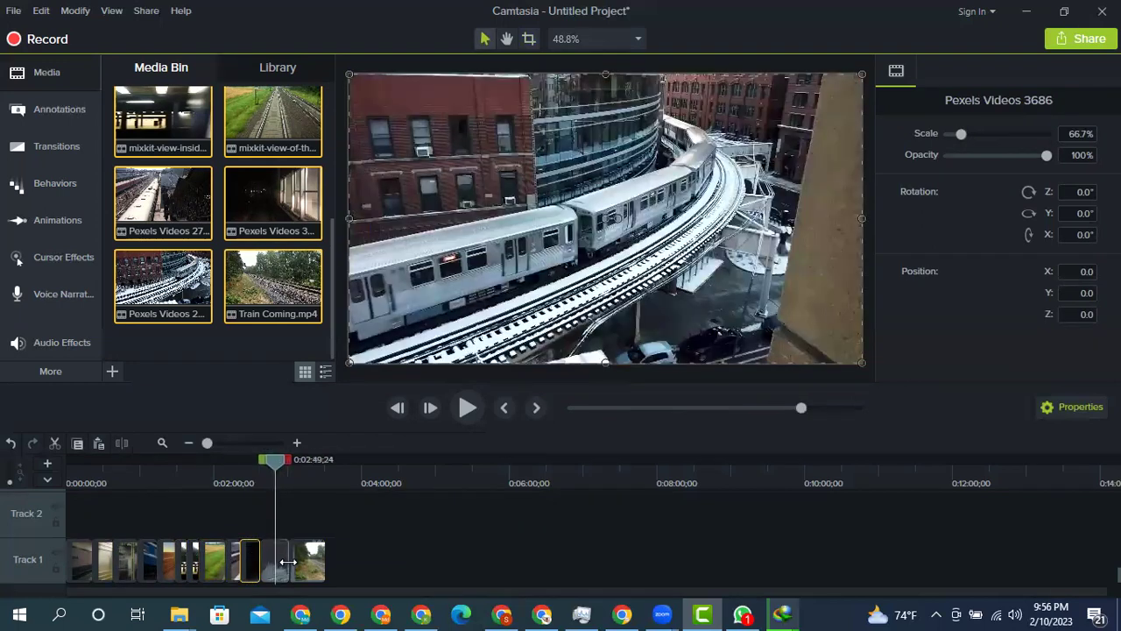
click(273, 565)
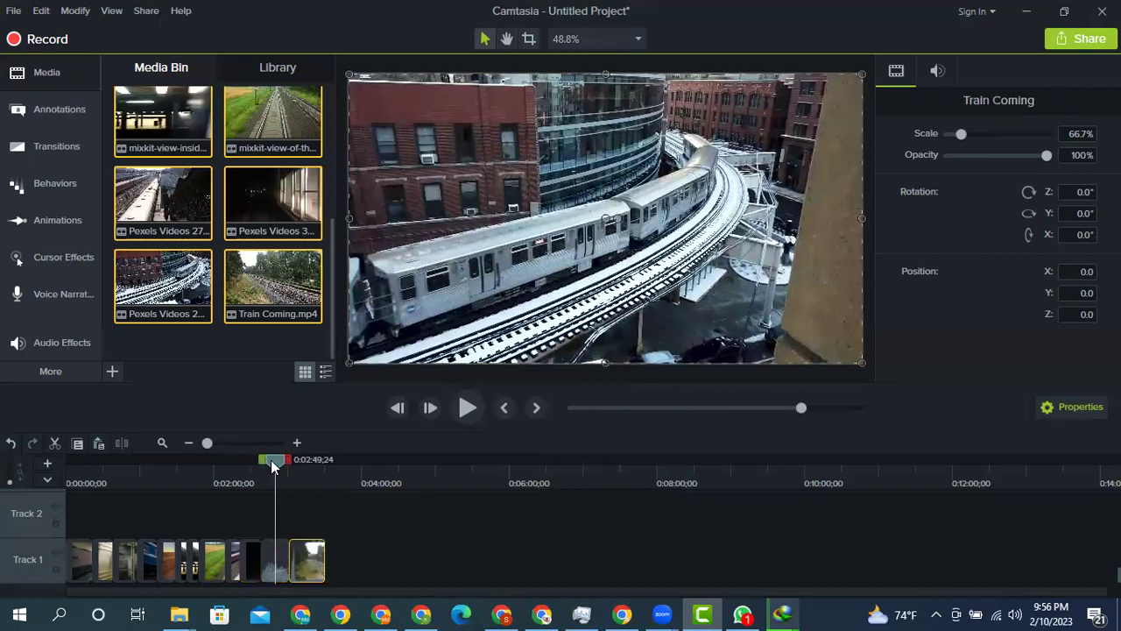
drag(298, 464, 307, 468)
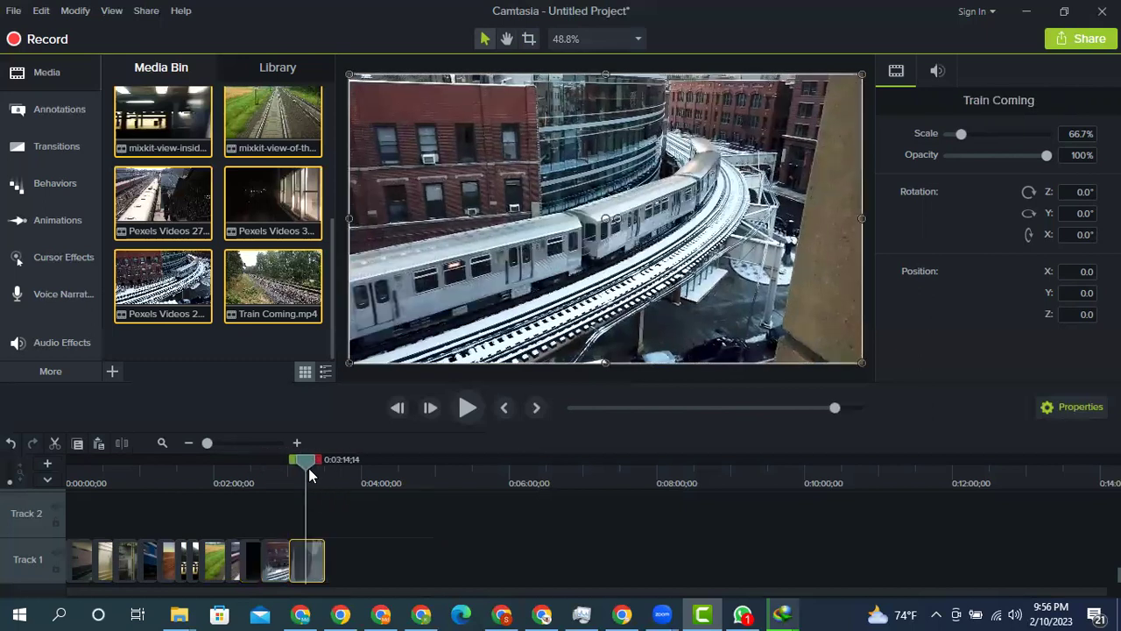
click(304, 464)
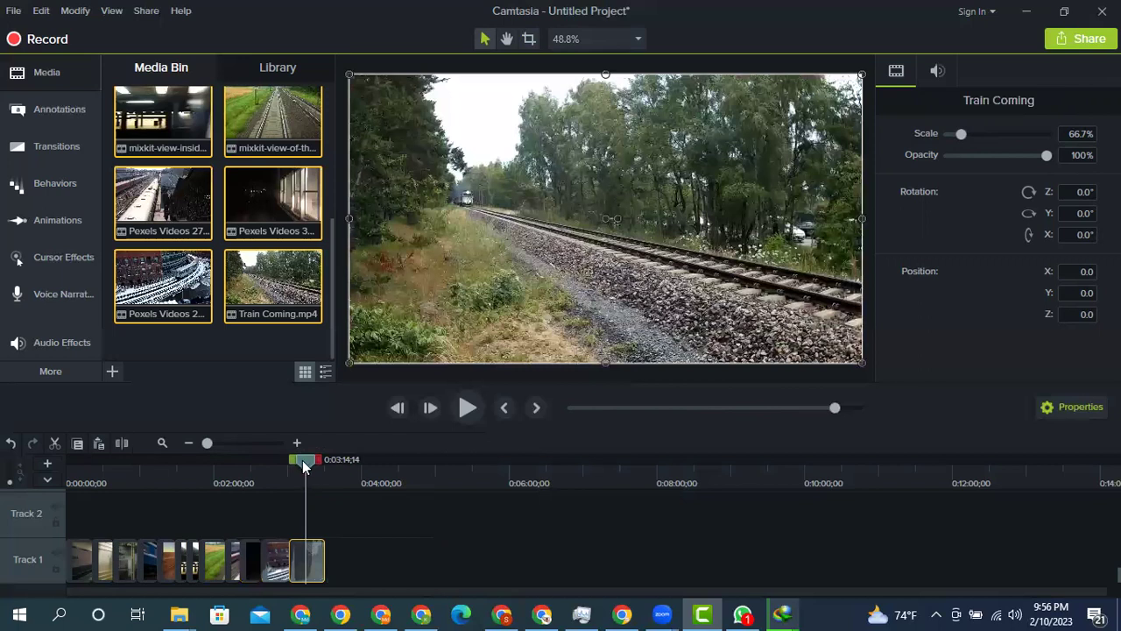
key(ctrl+Home)
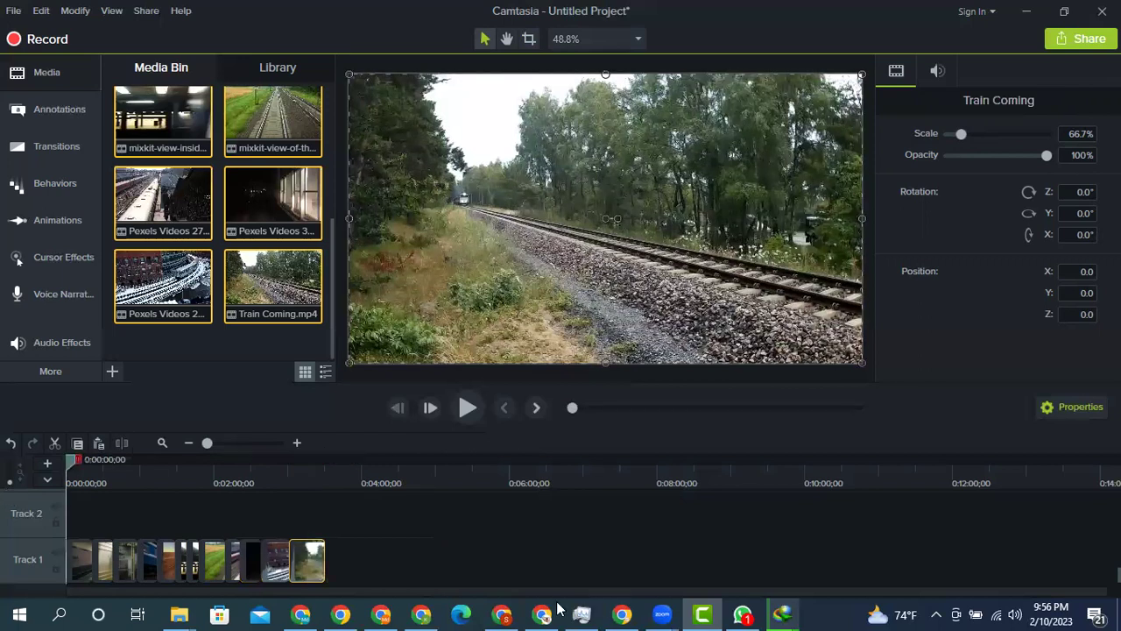
- Bring Chrome forward with a new blank tab and dismiss the download complete notice
mouse_move(343, 613)
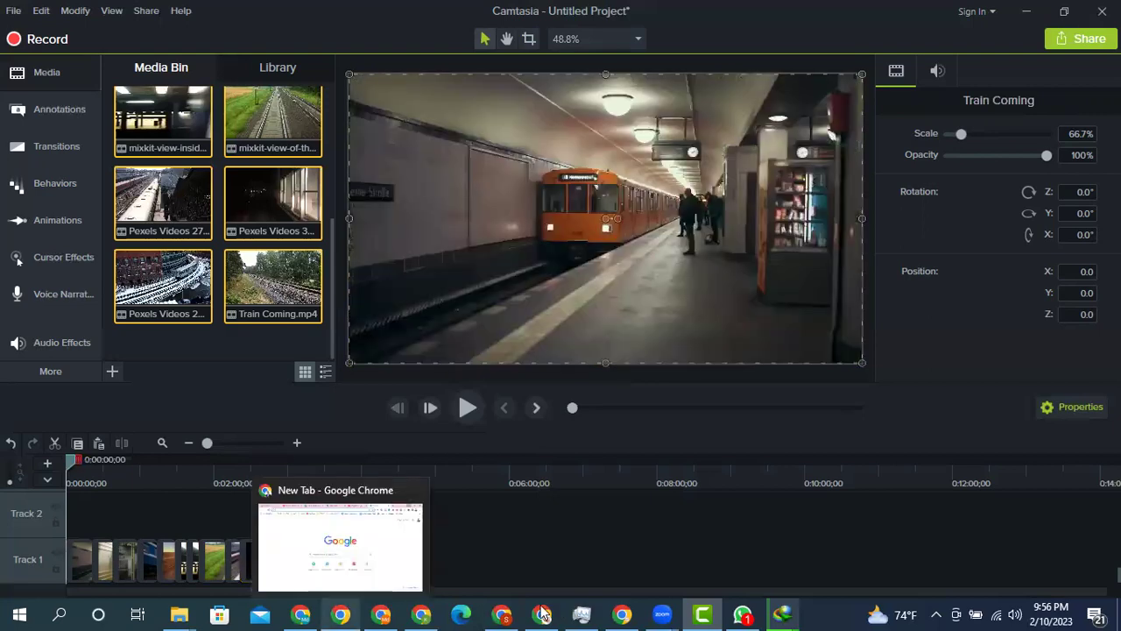
click(543, 613)
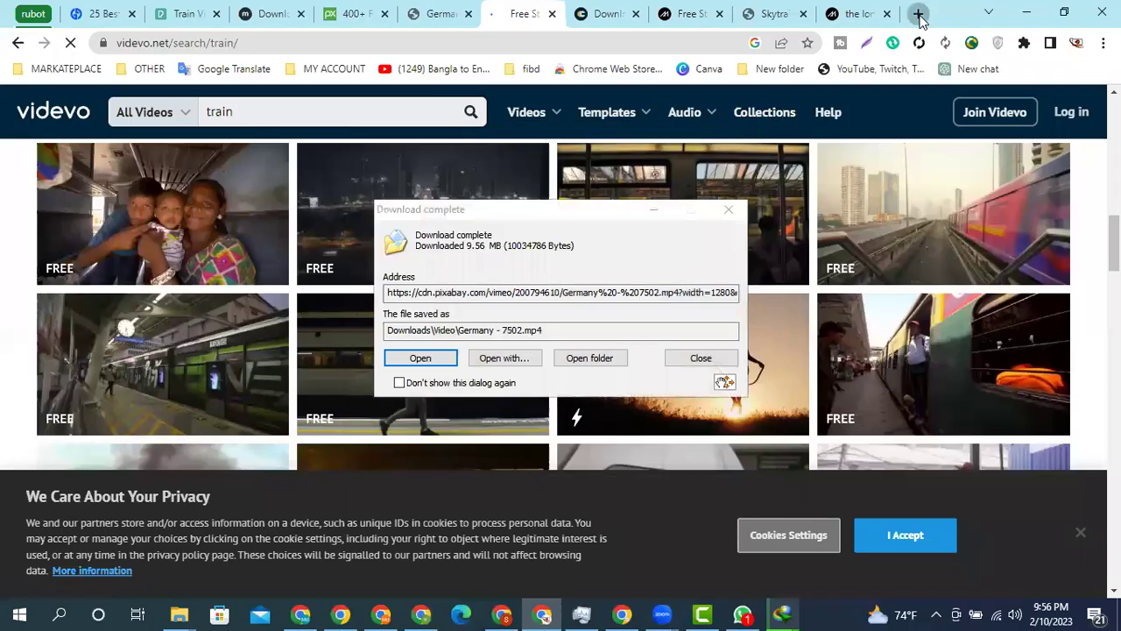
click(916, 13)
click(728, 210)
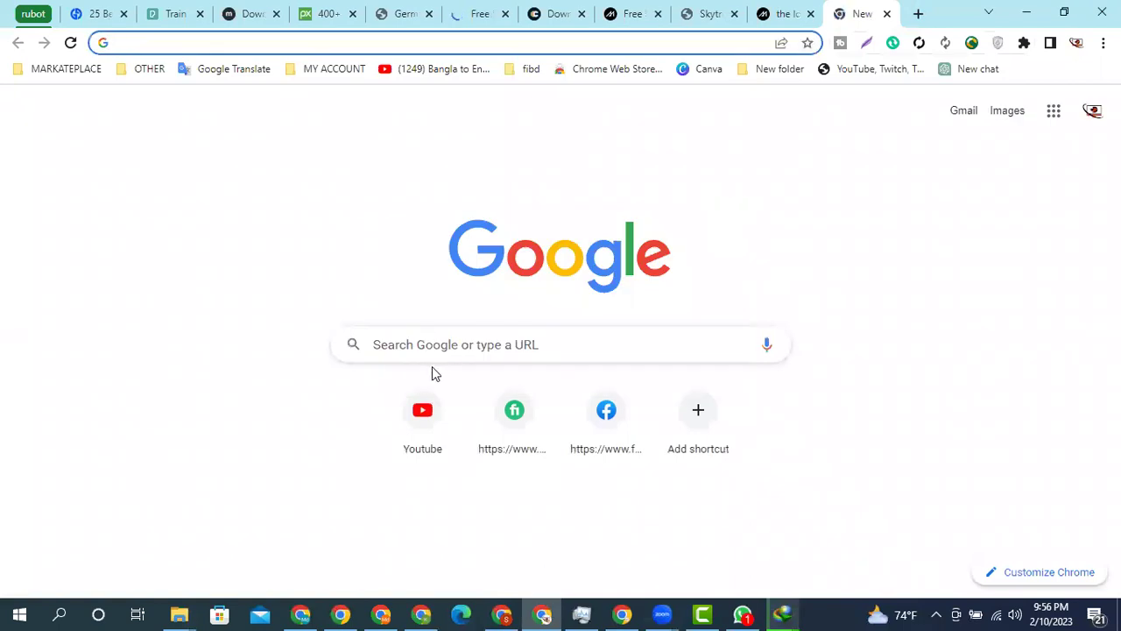
- Search Google for 'HISTRY OF TRAIN' and scroll the results
click(431, 339)
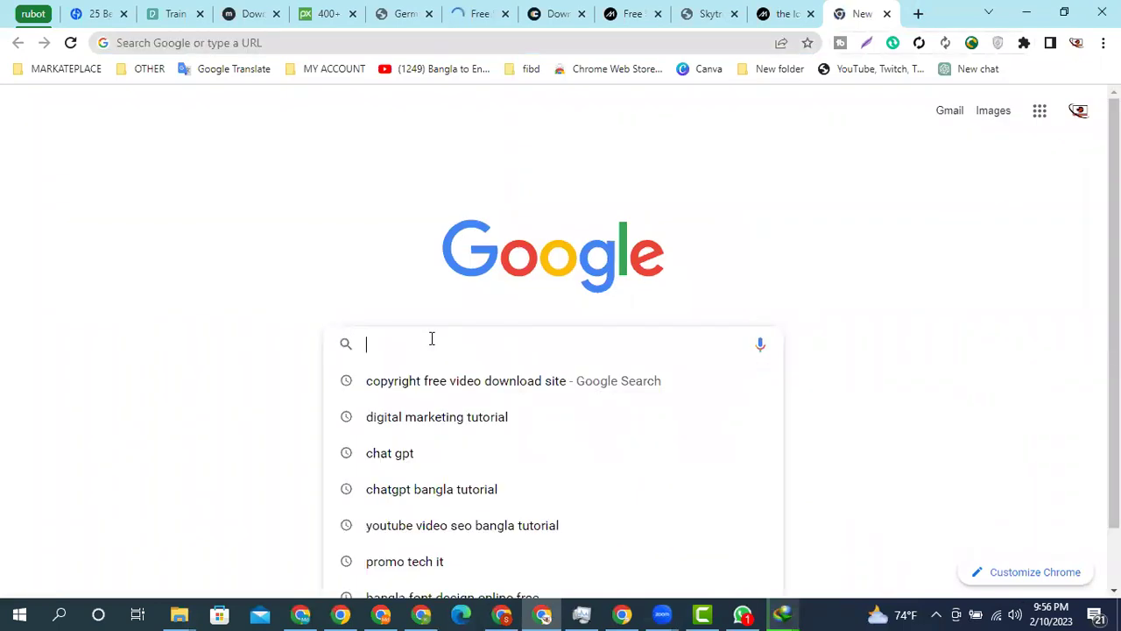
text(HISTRY OF)
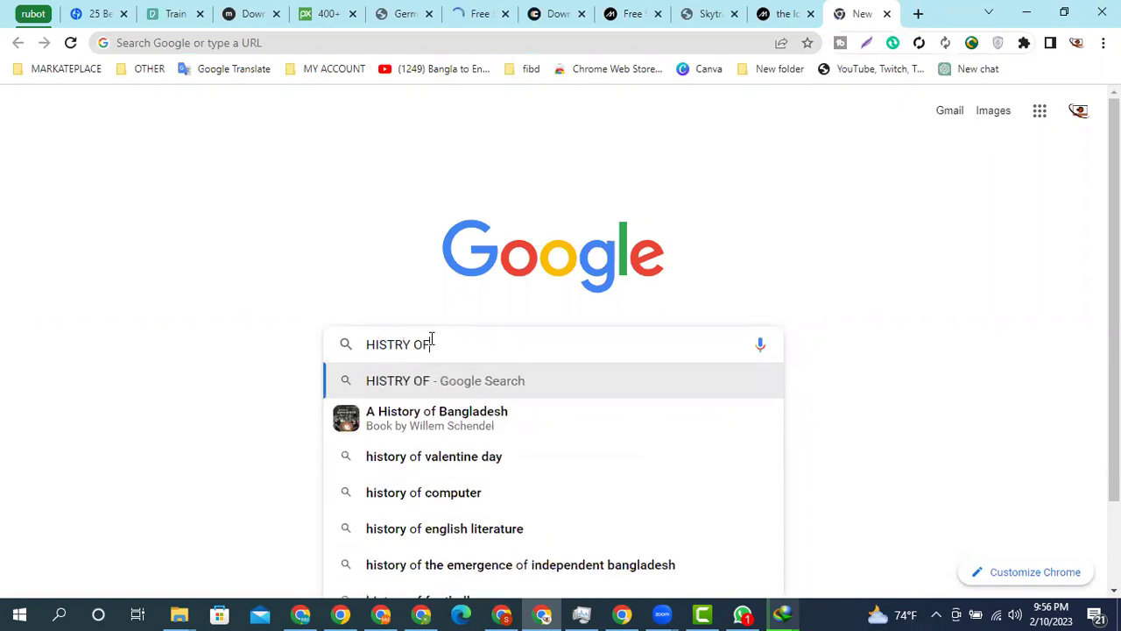
text( TRAI)
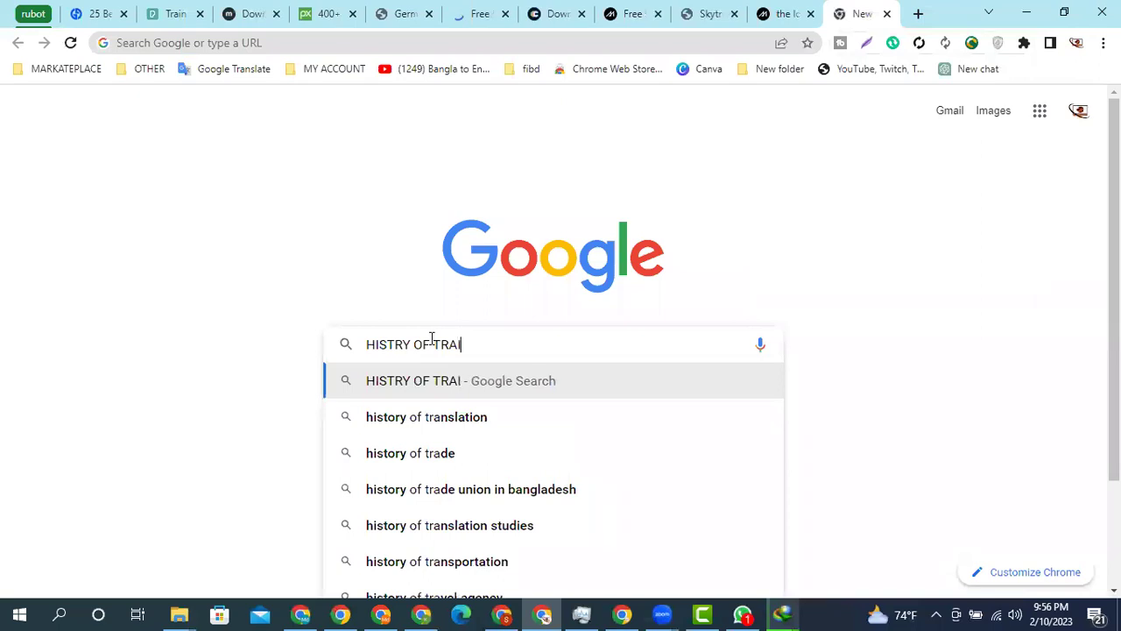
text(N)
key(Return)
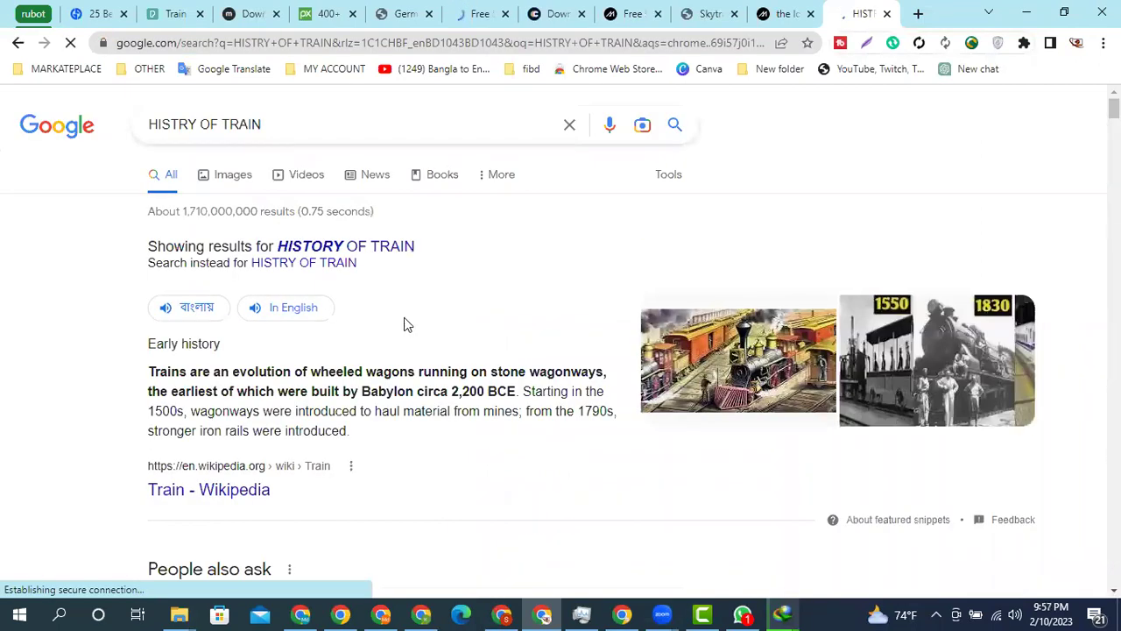
scroll(404, 317, down, 3)
scroll(404, 315, down, 3)
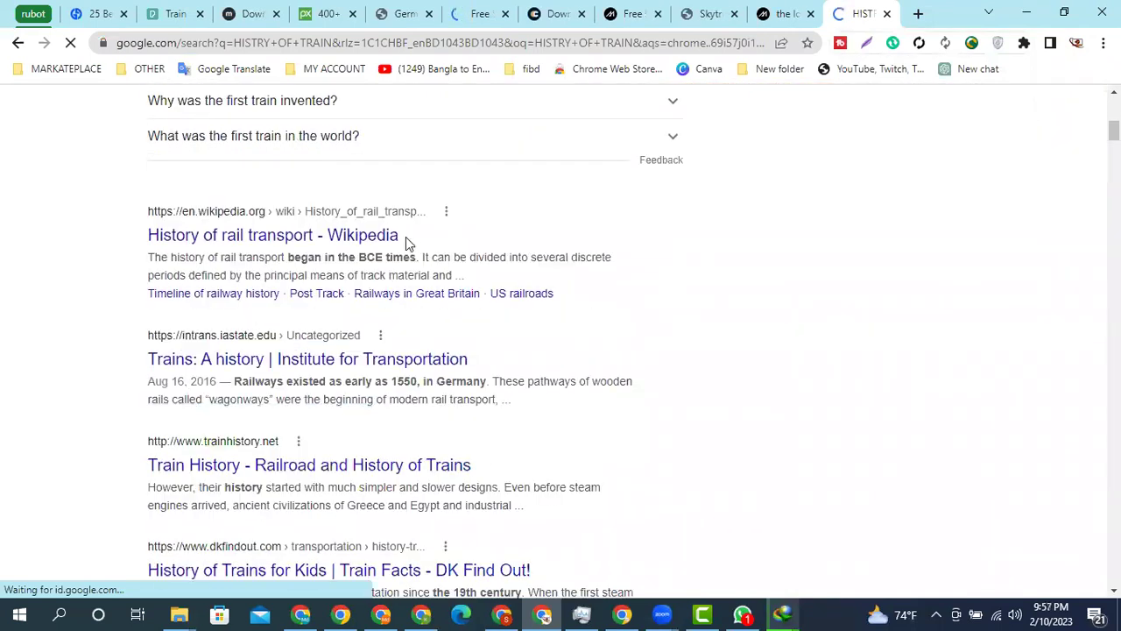
- Open the Google Translate bookmark in a new tab
right_click(255, 70)
click(274, 76)
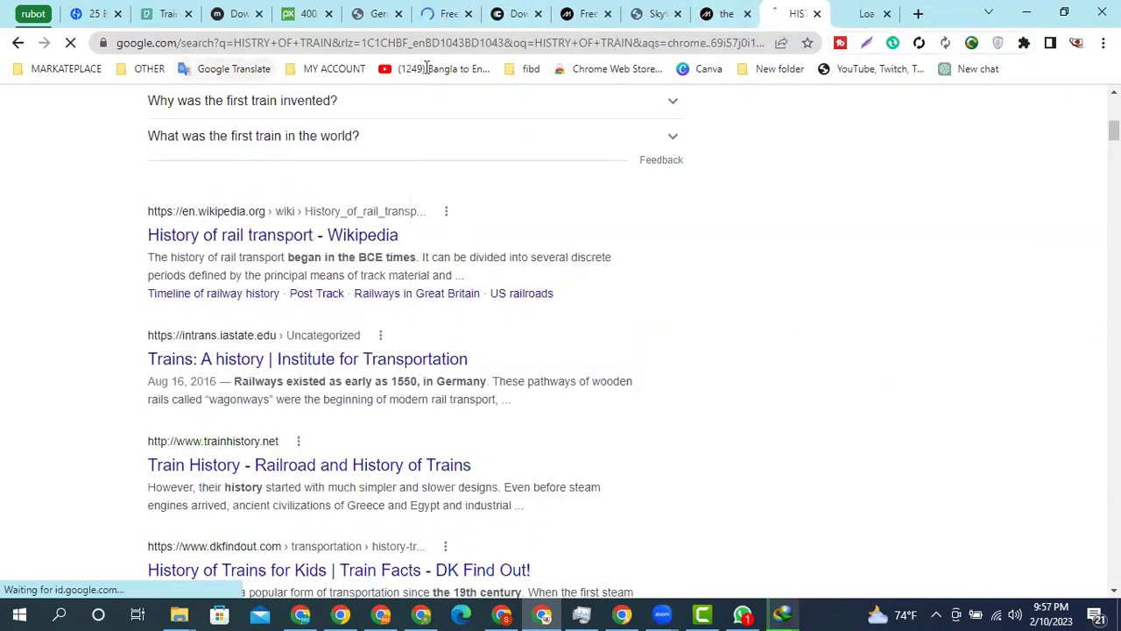
click(858, 12)
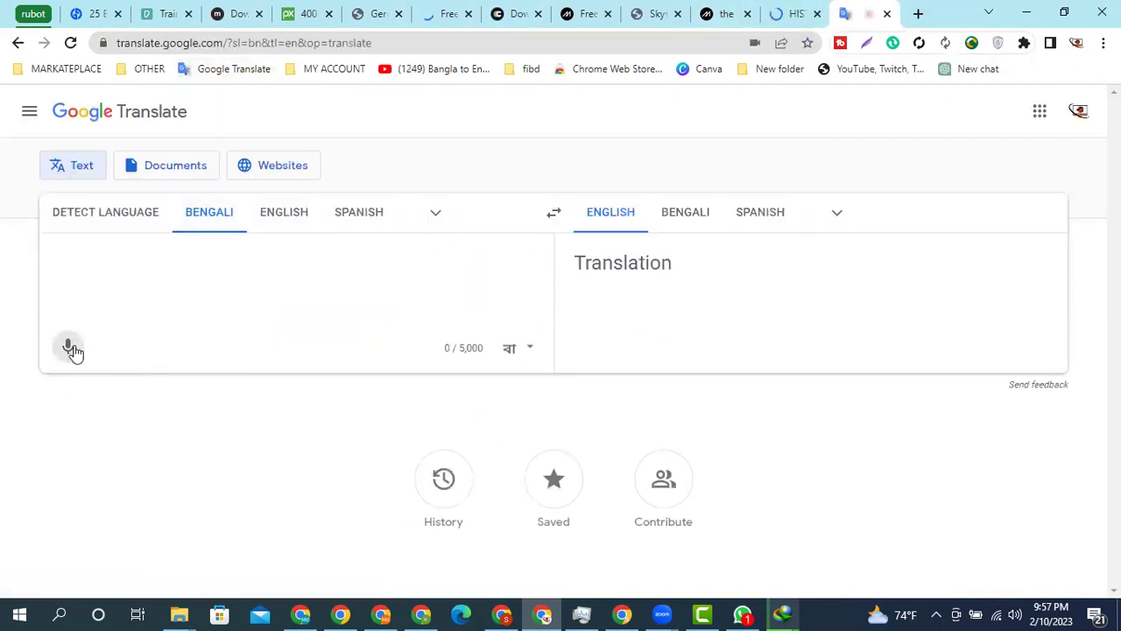
- Dictate the Bengali phrase ট্রেনের ইতিহাস ('History of trains'), copy it, and return to the search results
click(70, 348)
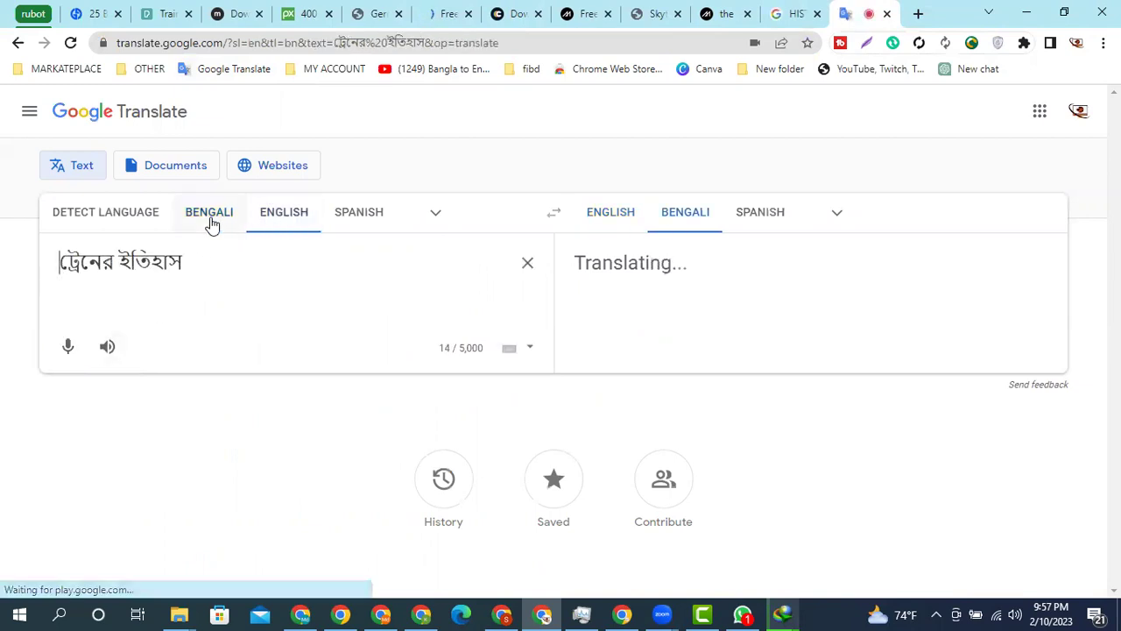
drag(210, 266, 94, 261)
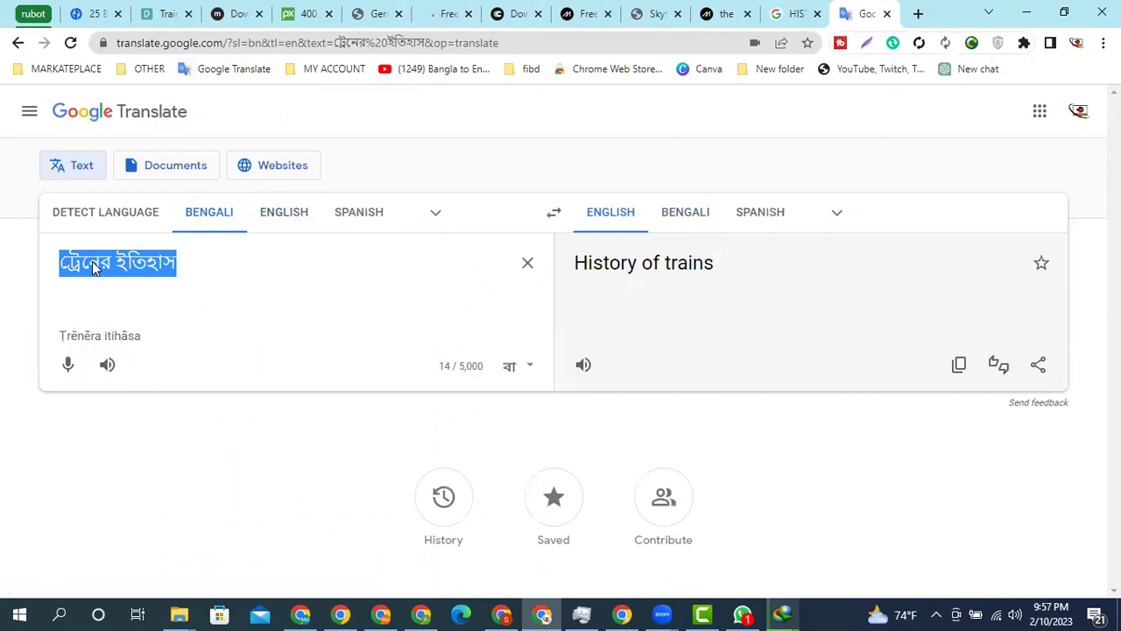
right_click(94, 265)
click(145, 323)
click(793, 13)
scroll(292, 117, up, 5)
- Replace the search query with the Bengali phrase ট্রেনের ইতিহাস and search
triple_click(186, 135)
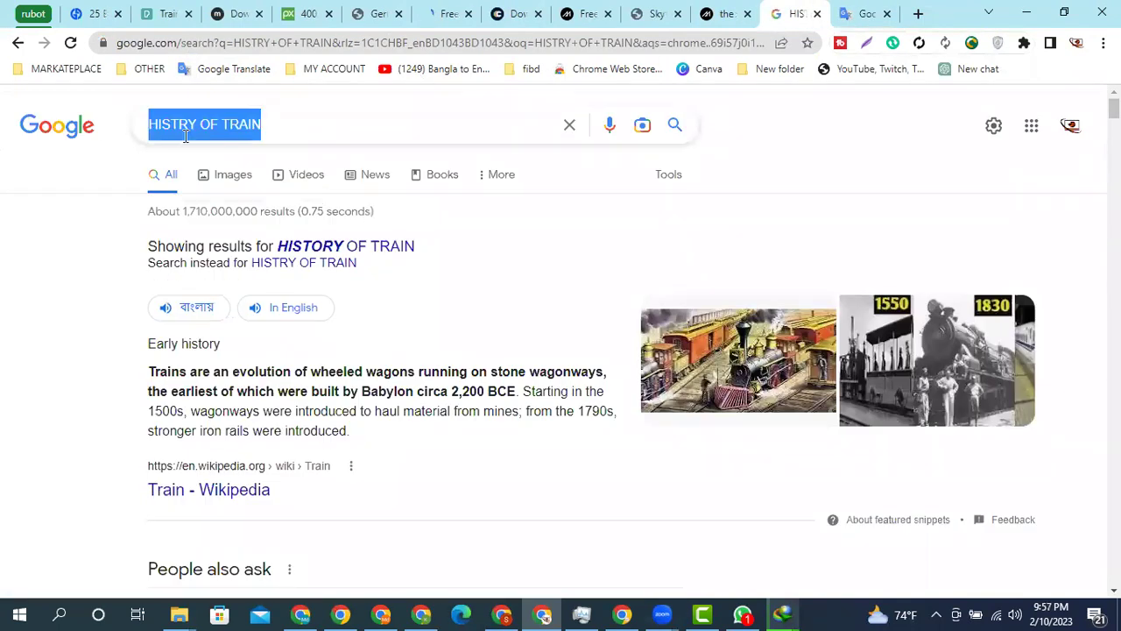
right_click(188, 133)
click(225, 208)
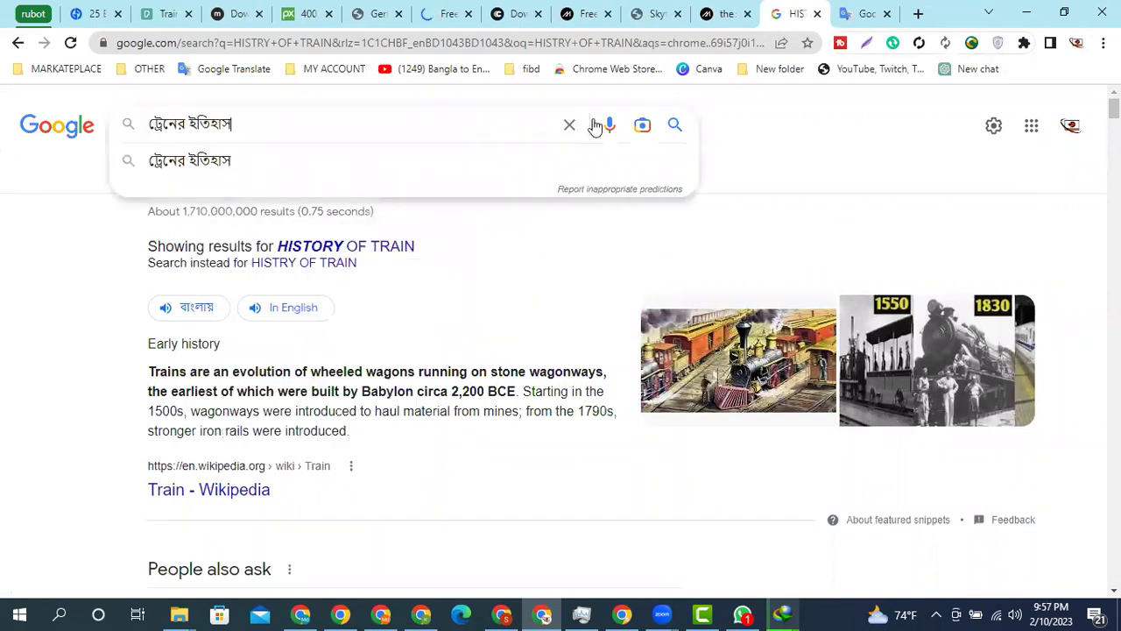
click(175, 165)
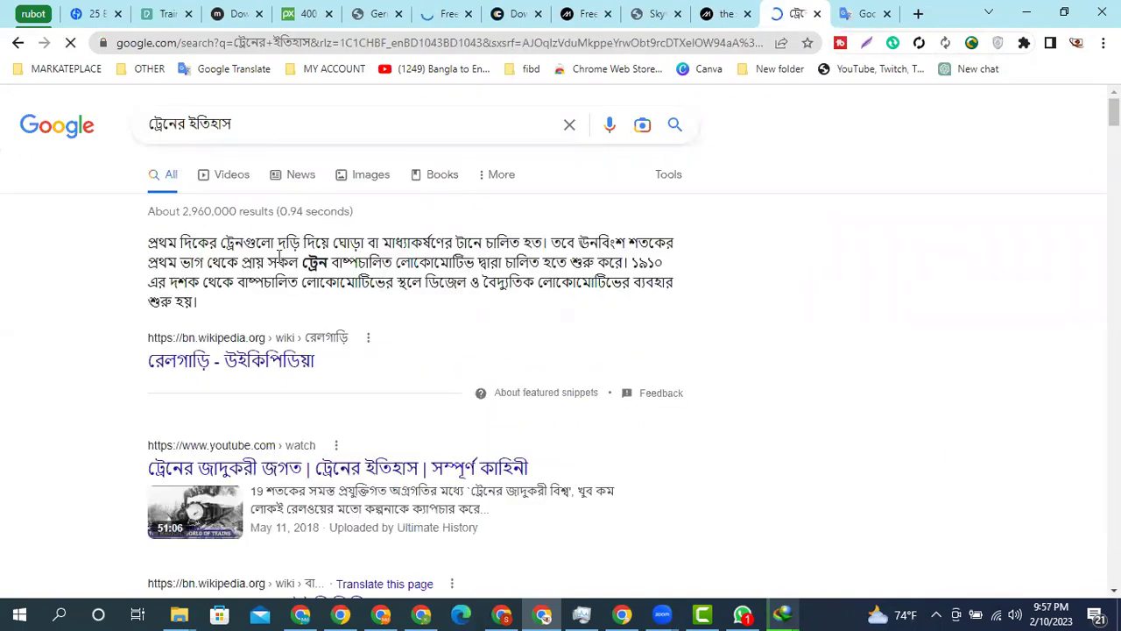
- Open the Bengali Wikipedia রেলগাড়ি result in a new tab
scroll(219, 263, down, 1)
right_click(200, 283)
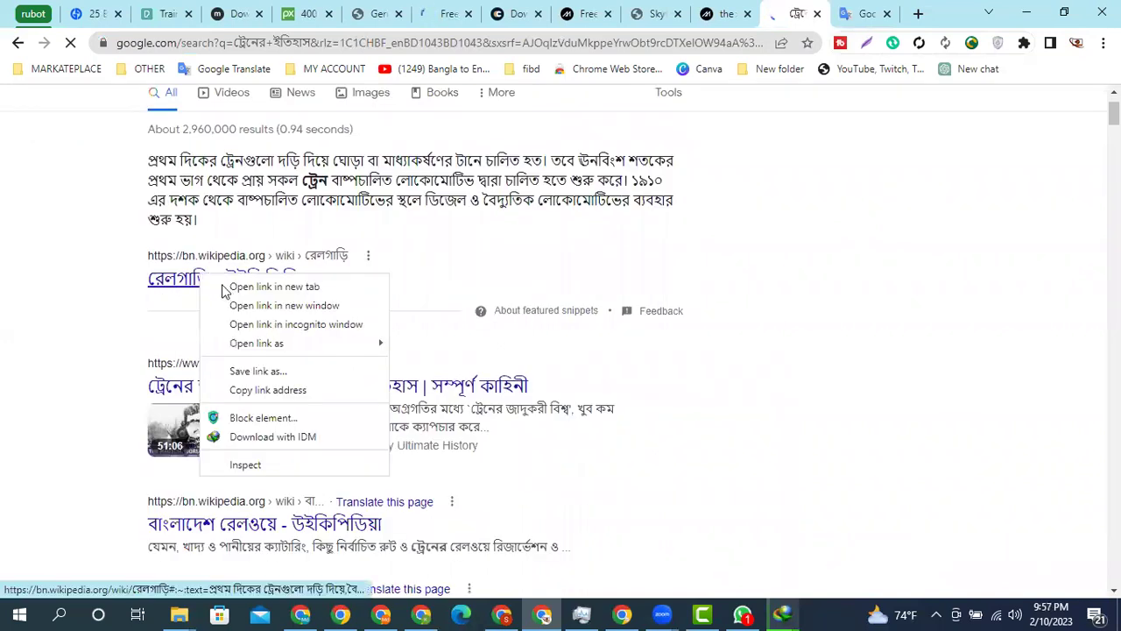
click(233, 287)
- Read the Bengali রেলগাড়ি Wikipedia article, dismiss the download notice, and minimize Chrome
click(799, 15)
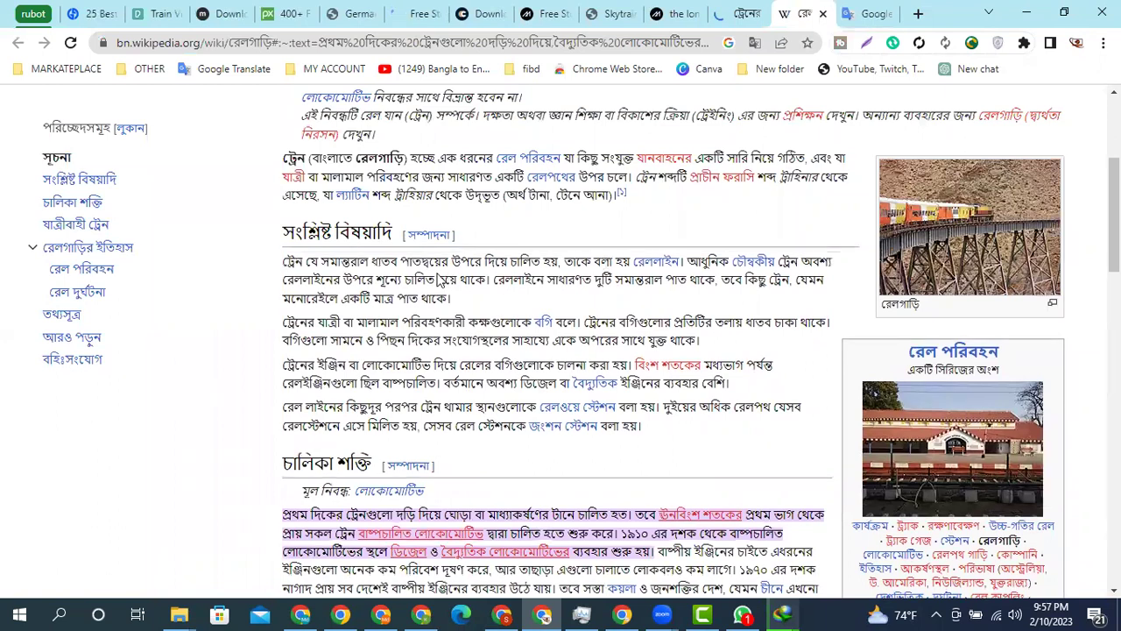
scroll(438, 278, up, 1)
scroll(412, 256, down, 1)
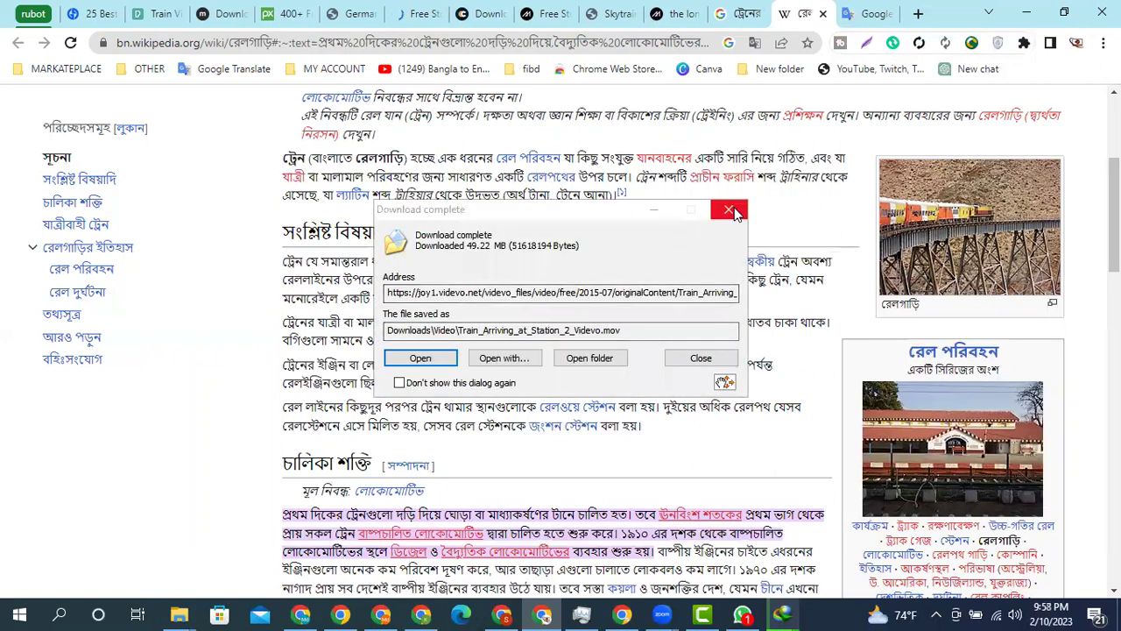
click(729, 211)
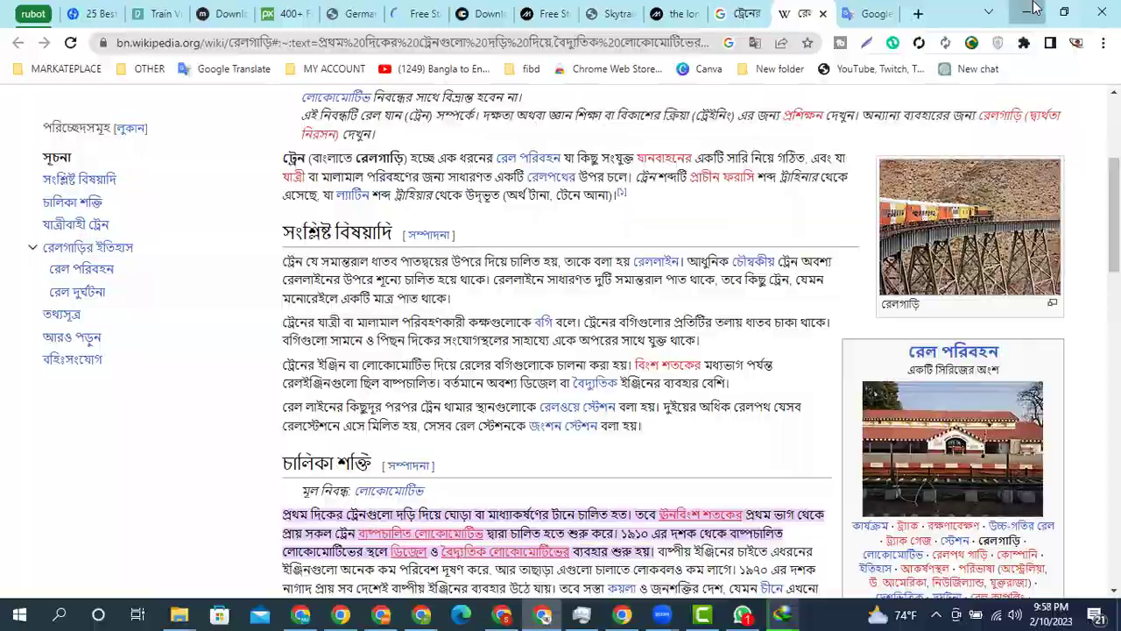
click(1032, 9)
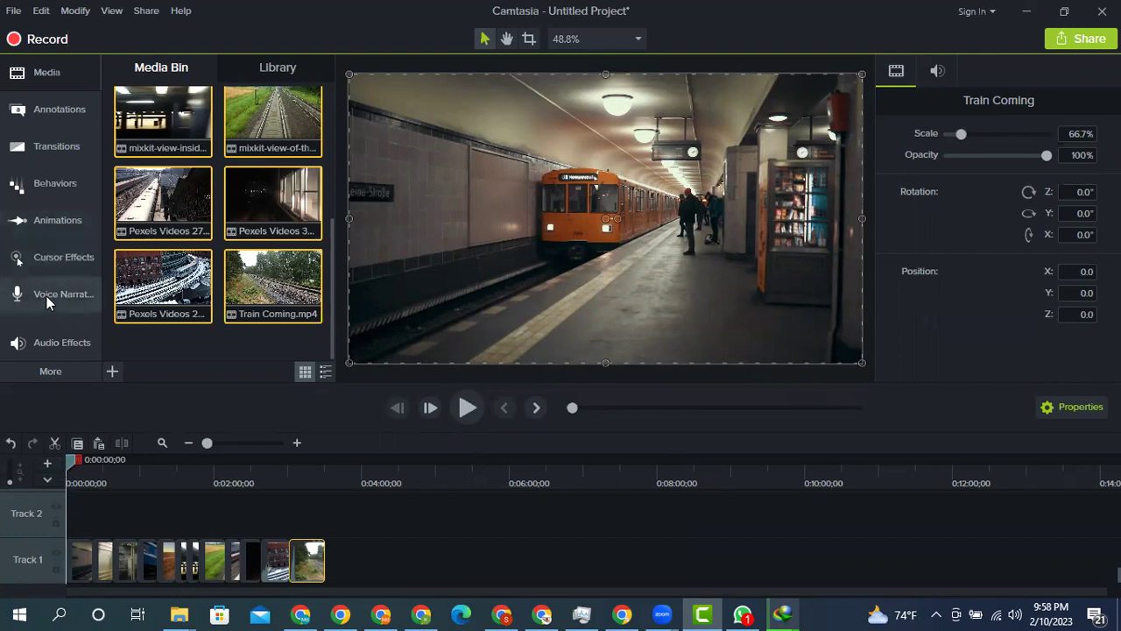
- Open Voice Narration, select the Realtek microphone, and start recording narration
click(56, 344)
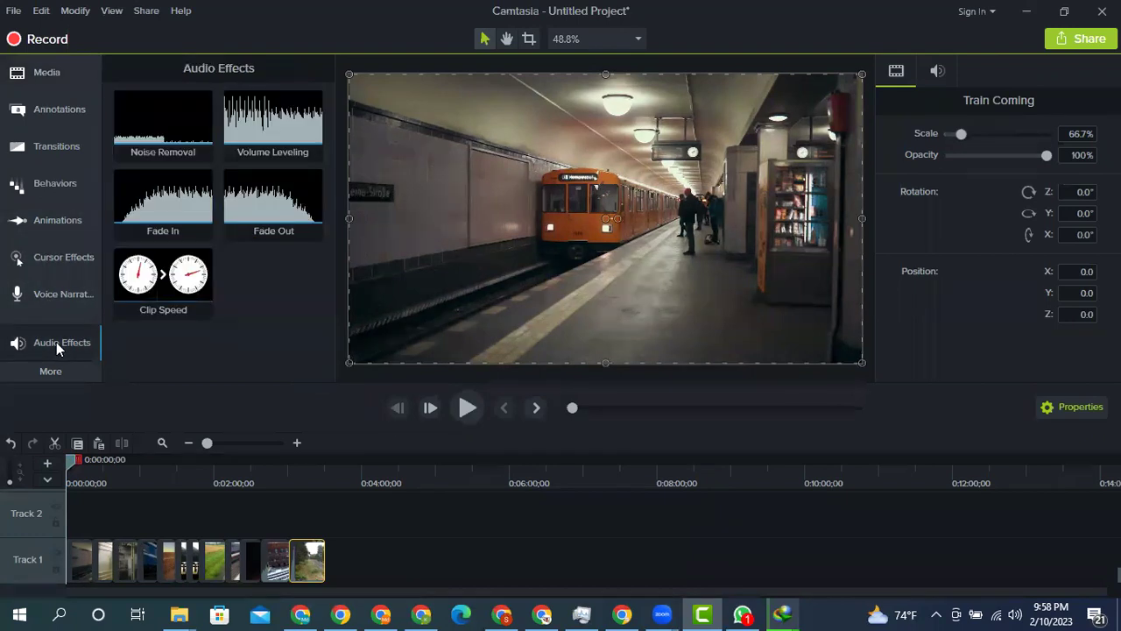
click(31, 298)
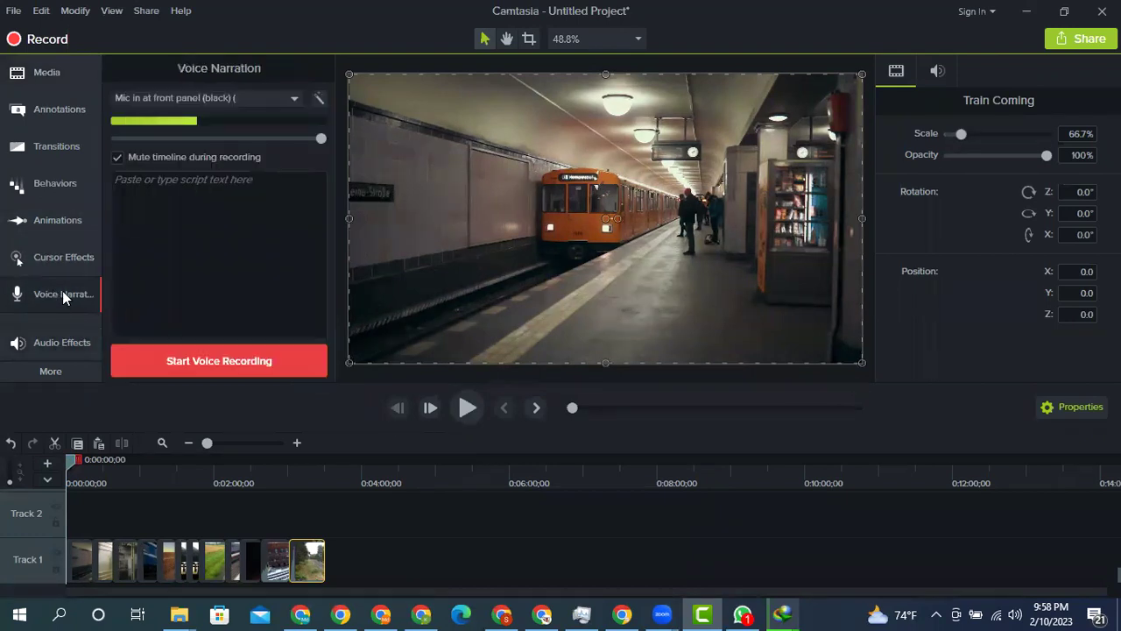
click(212, 99)
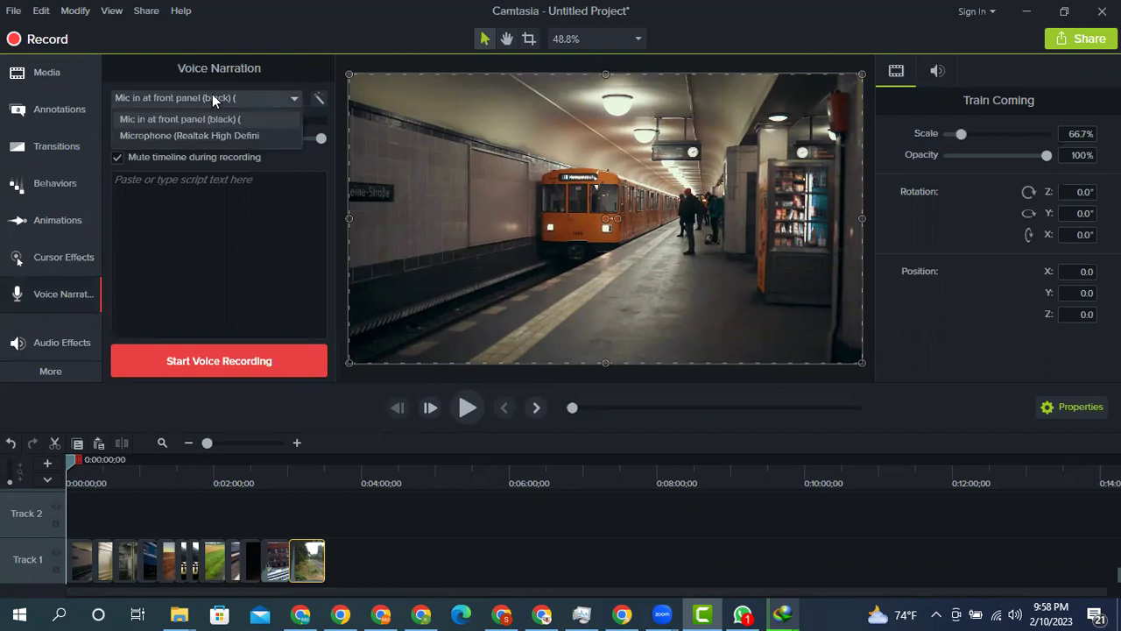
click(184, 137)
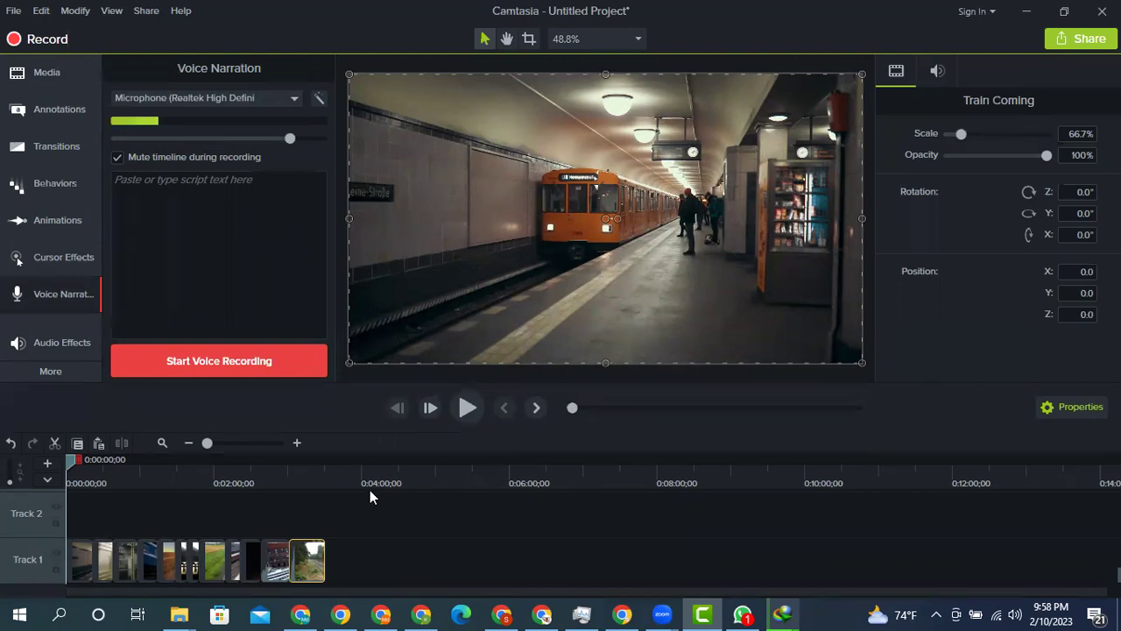
click(203, 362)
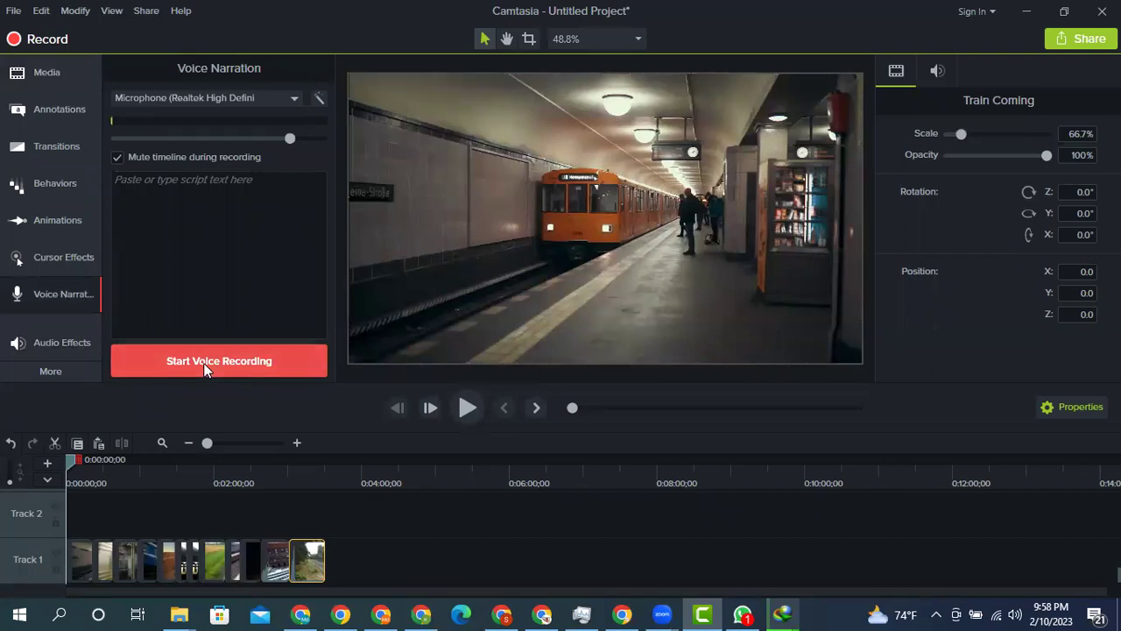
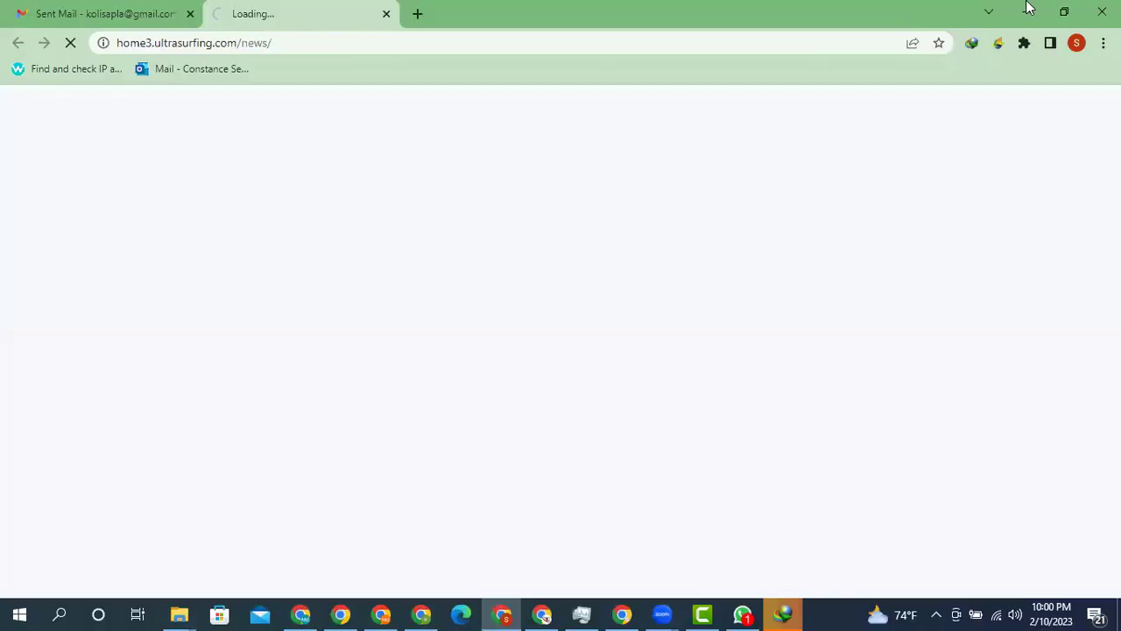
- Stop the voice narration and save it as Narration 16 on Track 2
click(1028, 10)
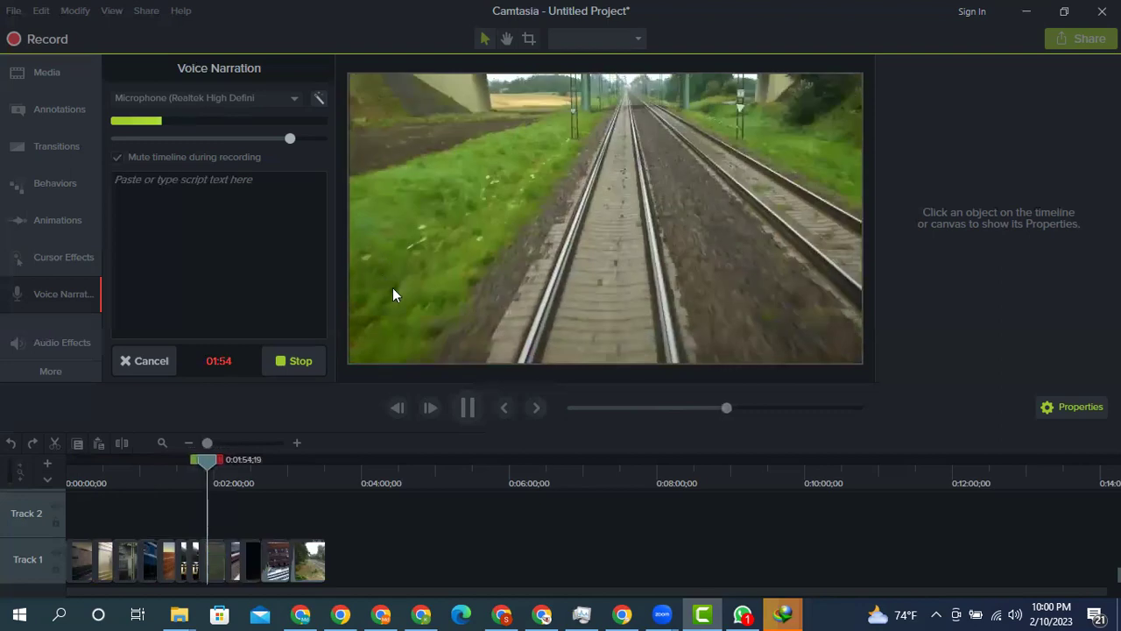
click(294, 362)
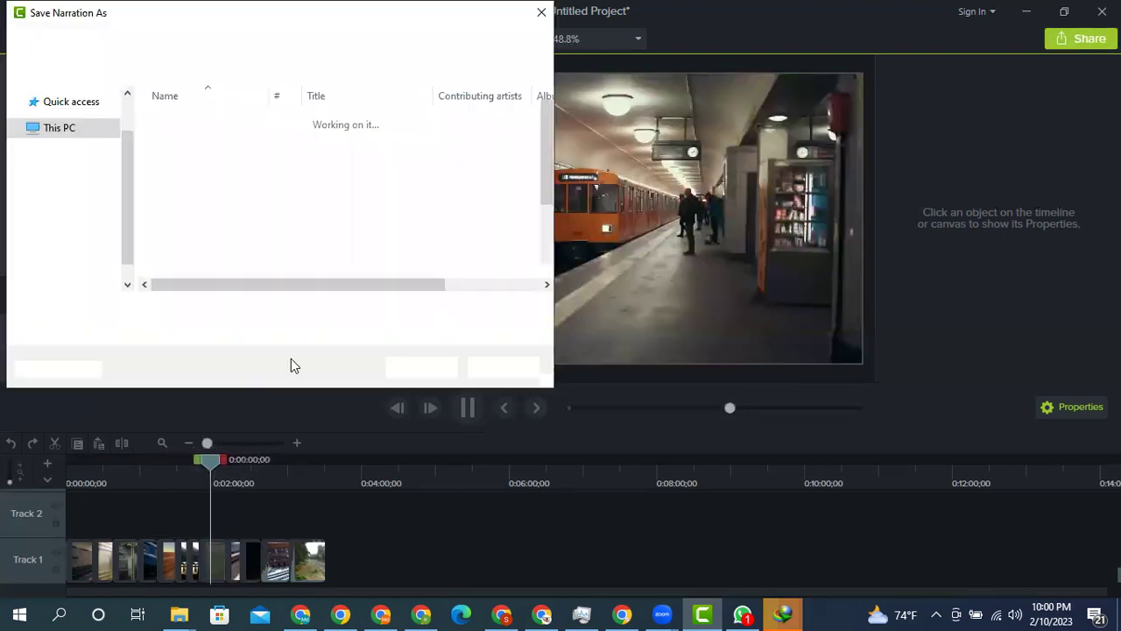
click(408, 368)
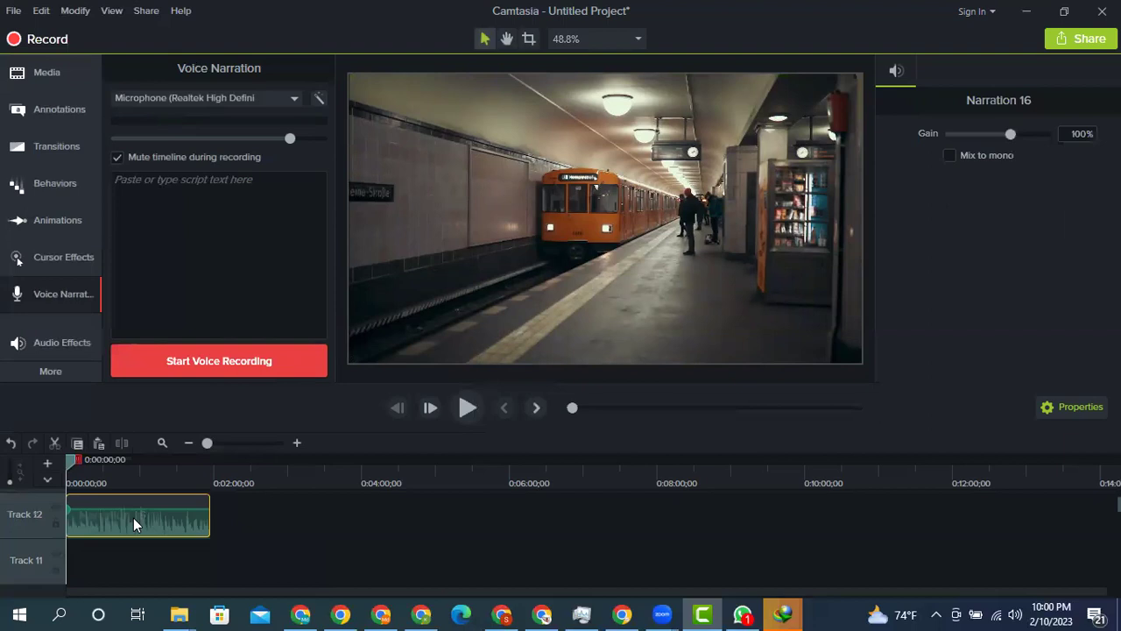
mouse_move(133, 518)
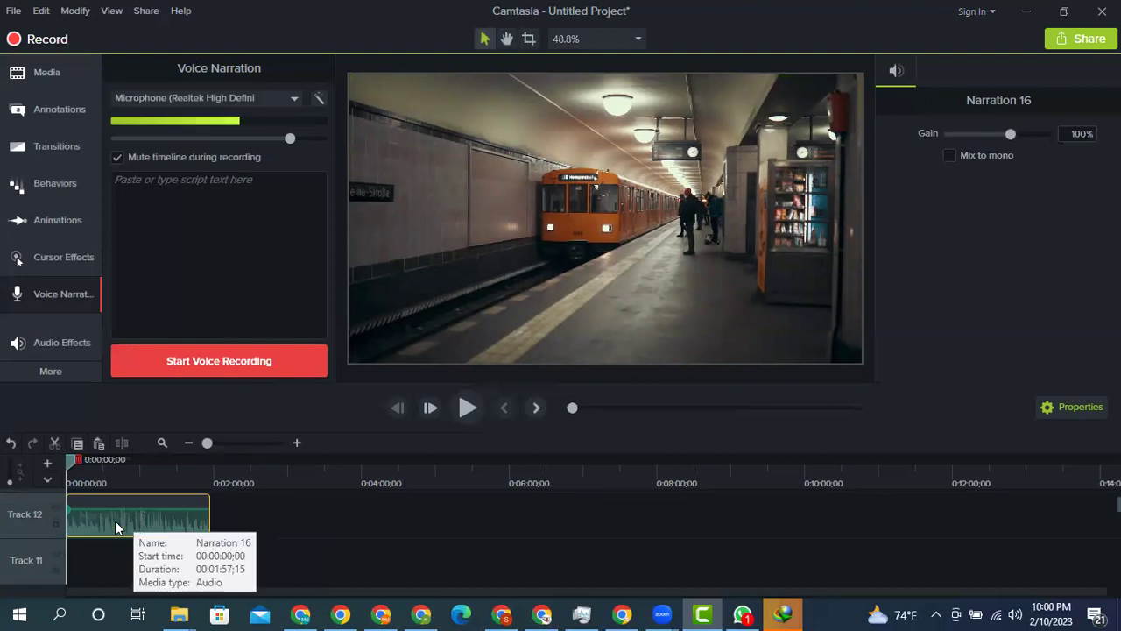
scroll(103, 587, down, 4)
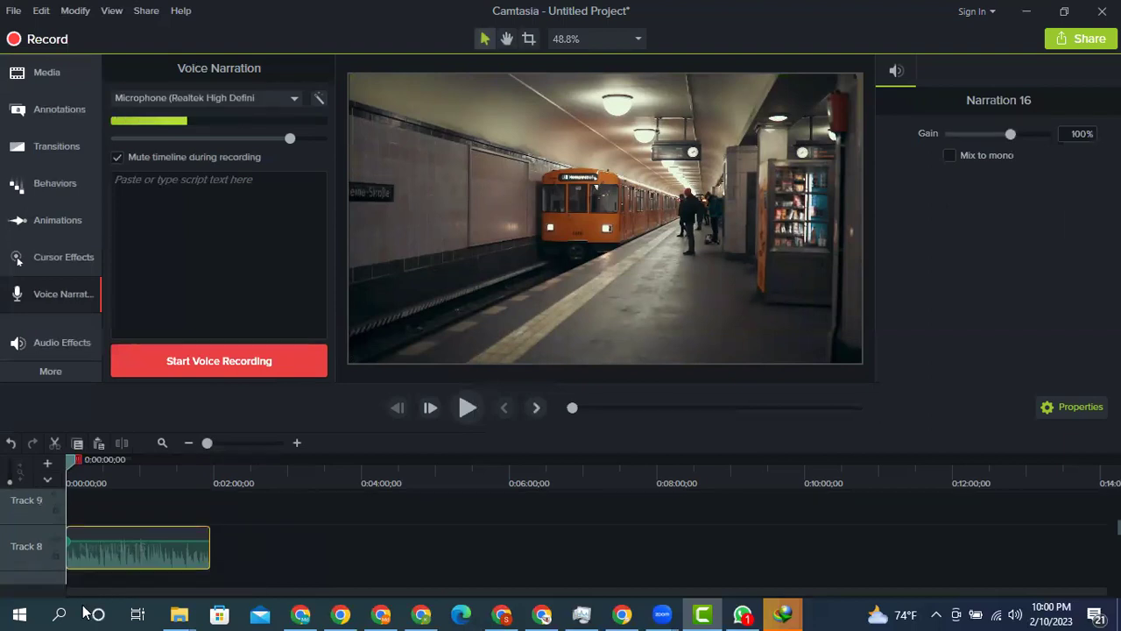
scroll(92, 529, down, 5)
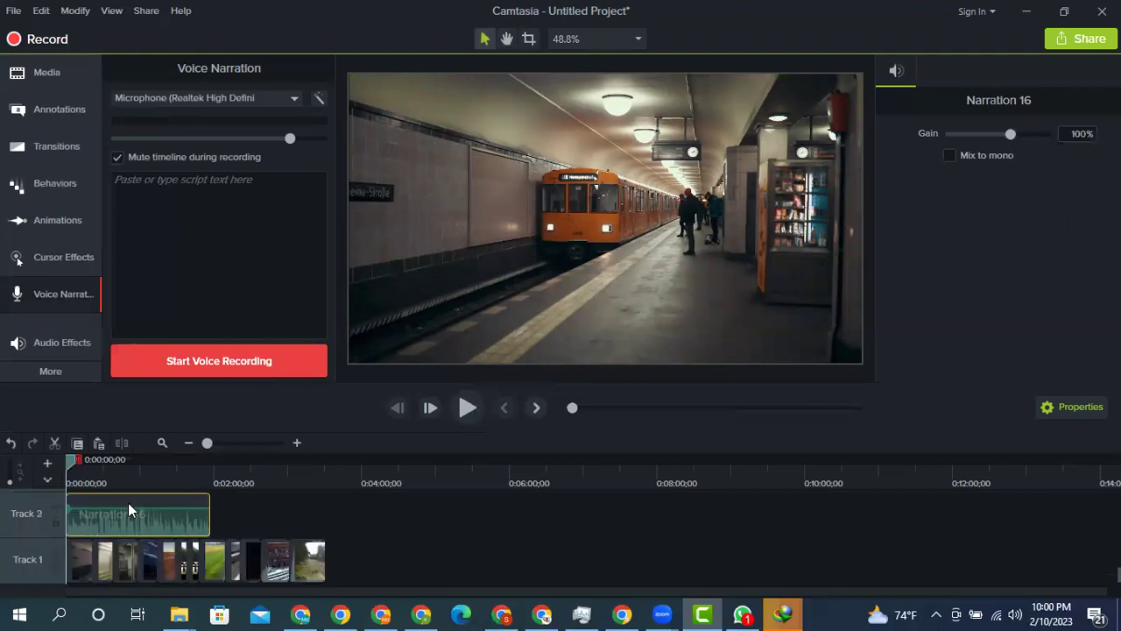
- Preview the narrated footage, then park the playhead near 1:56 where Narration 16 ends
click(467, 409)
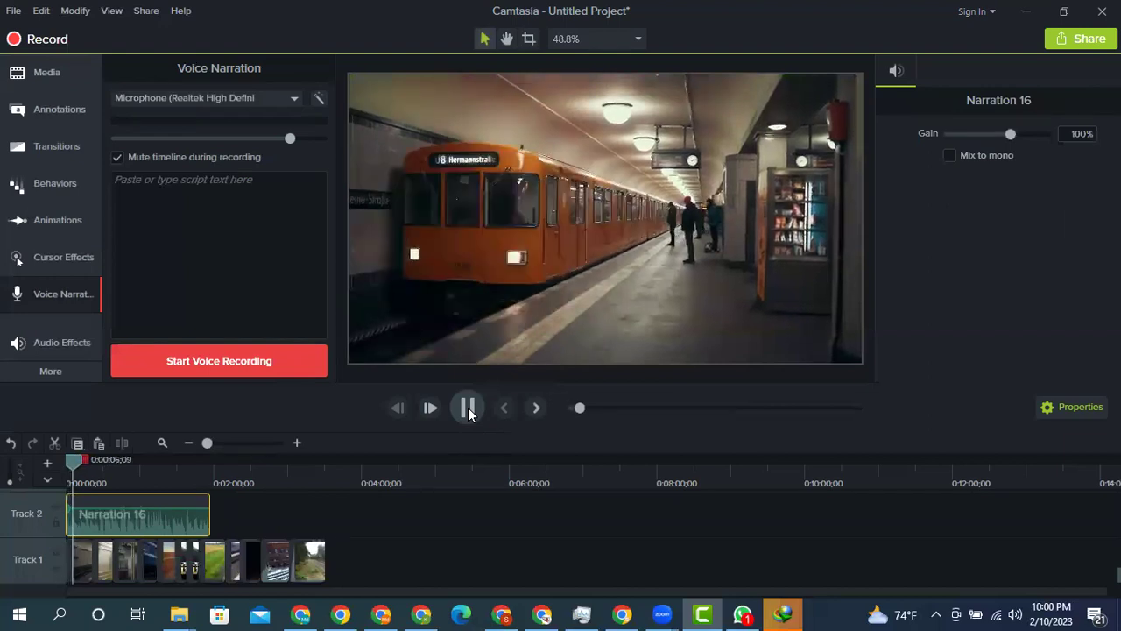
click(280, 99)
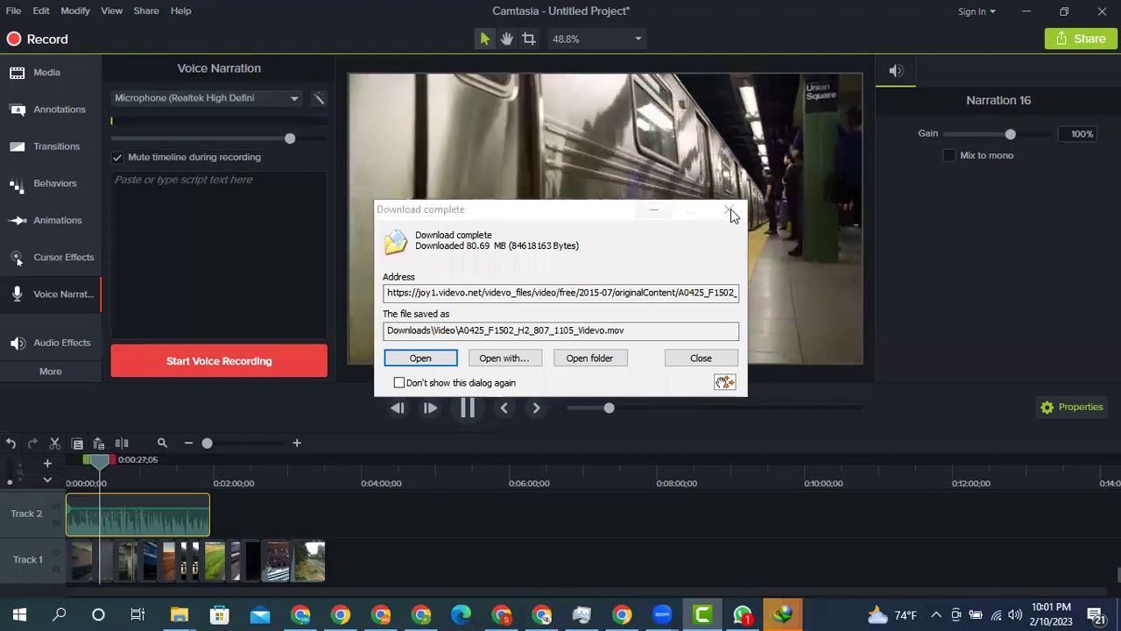
click(732, 217)
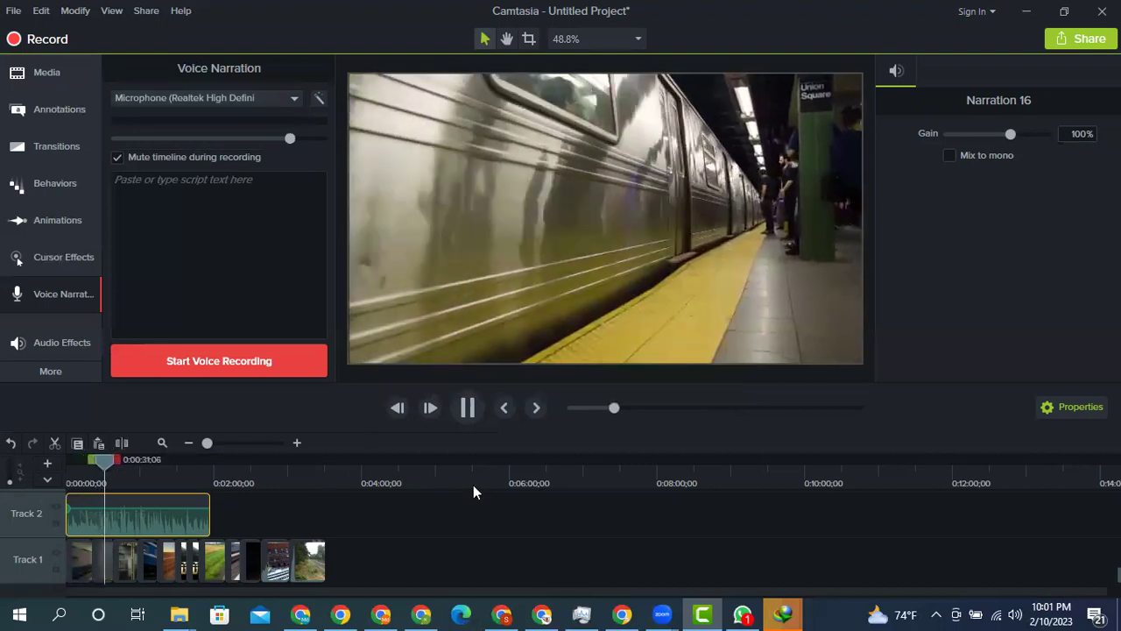
click(469, 414)
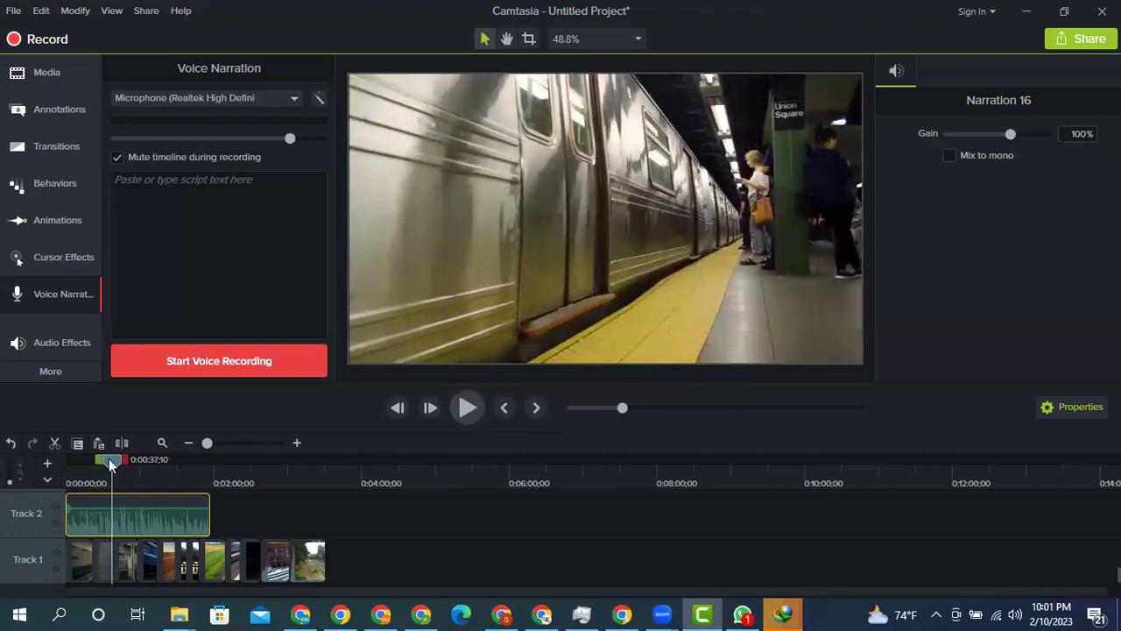
drag(116, 458, 207, 485)
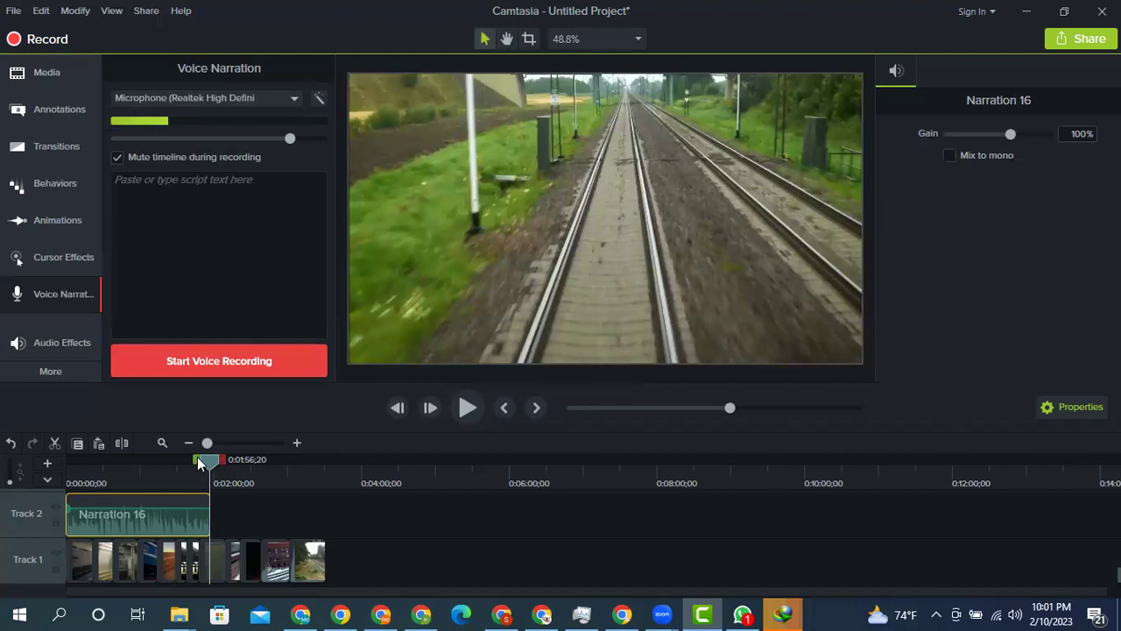
- Record a second narration from 1:56 using the 'Mic in at front panel' microphone
click(223, 97)
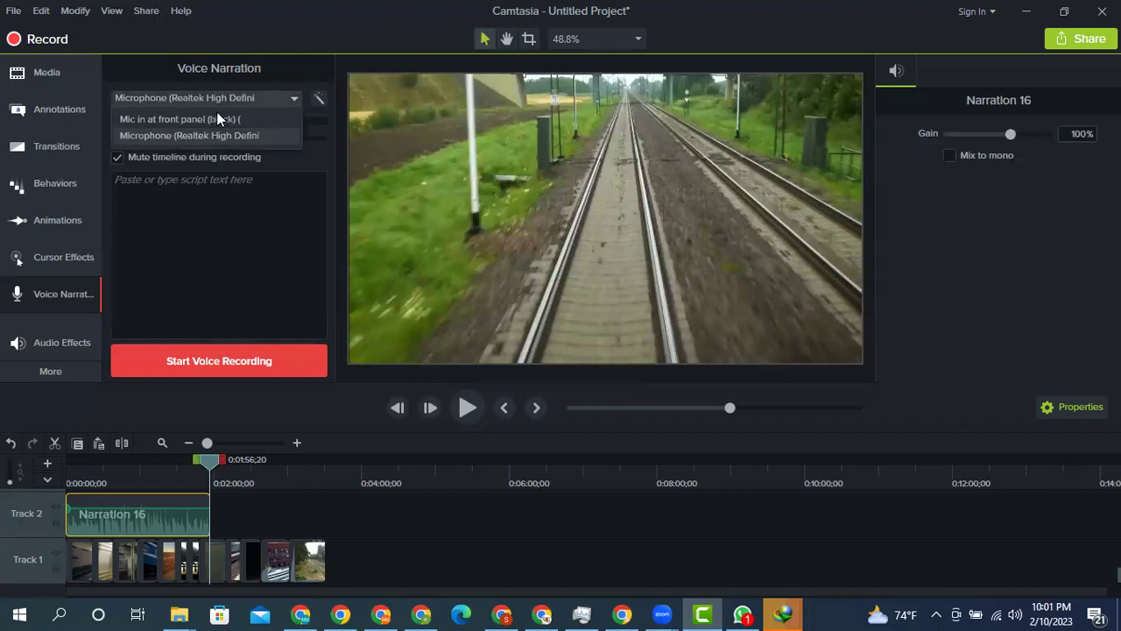
click(216, 119)
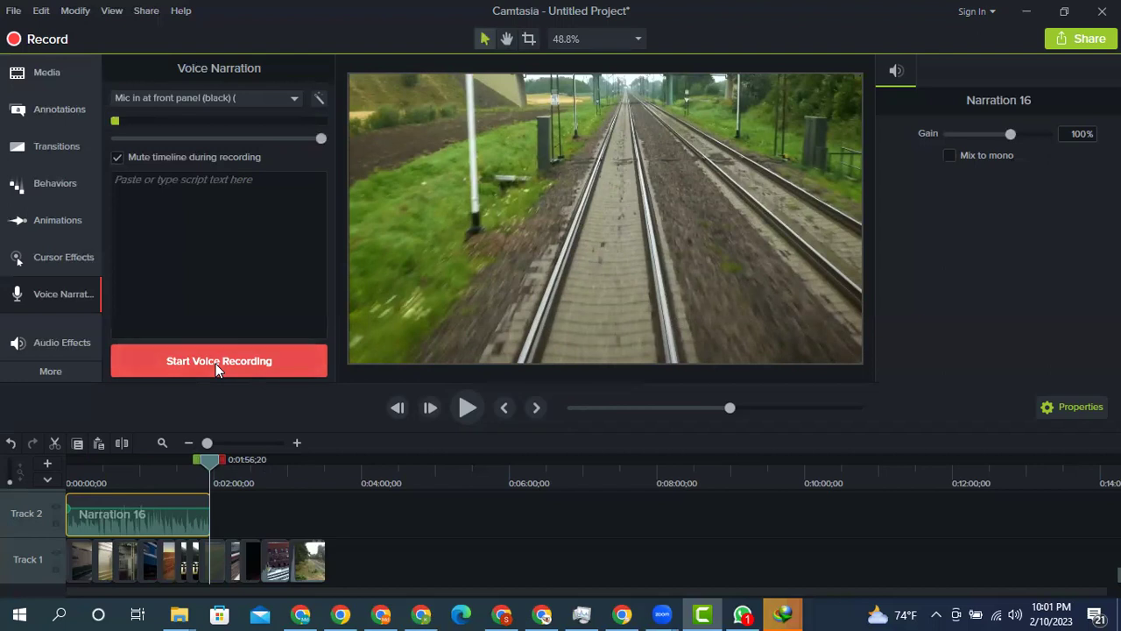
click(216, 369)
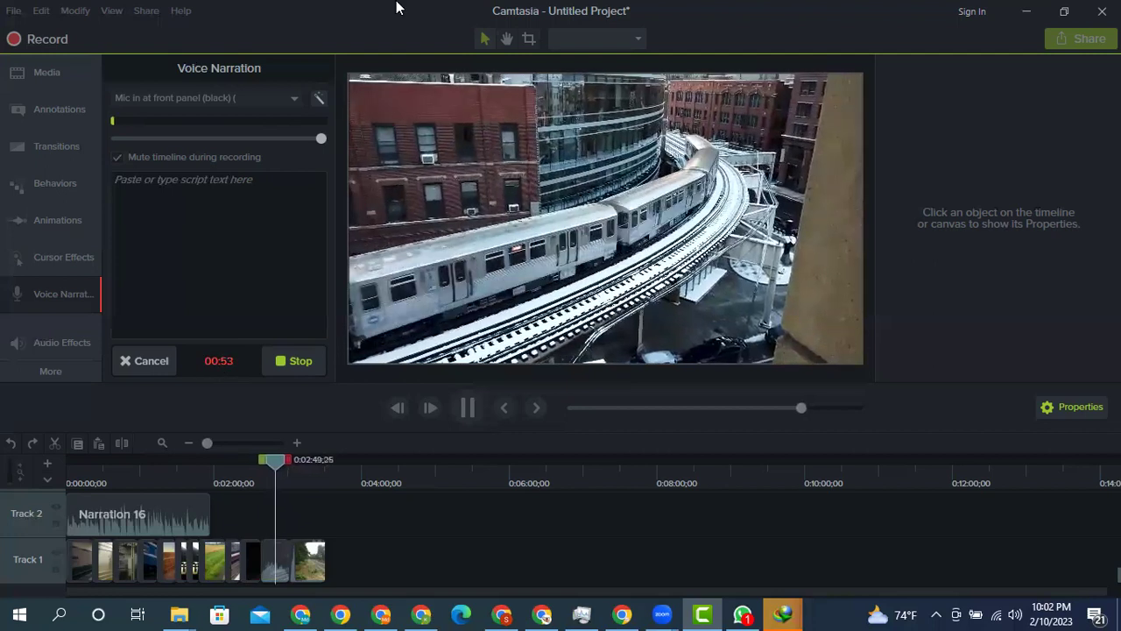
click(298, 364)
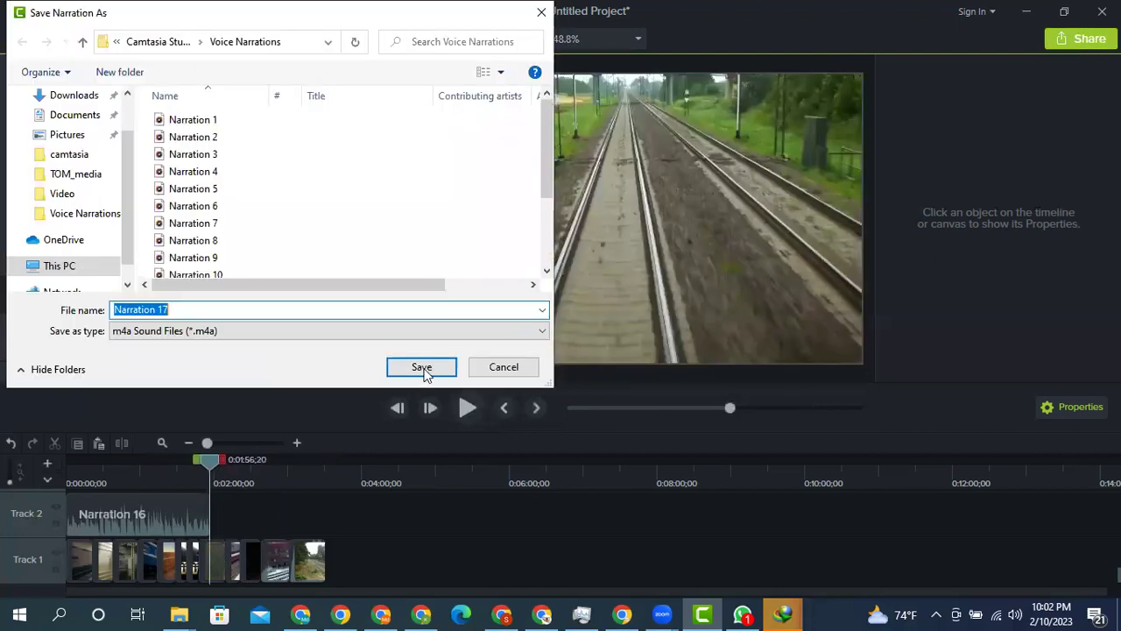
- Save the take as Narration 17 and lower its volume to 88%
click(423, 368)
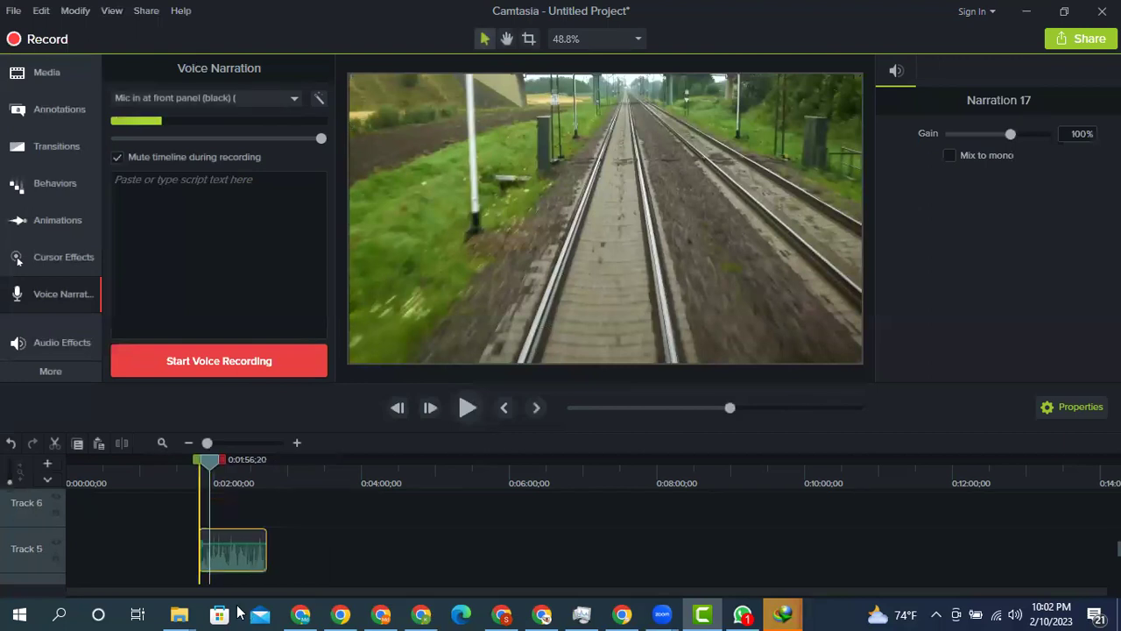
scroll(240, 556, down, 1)
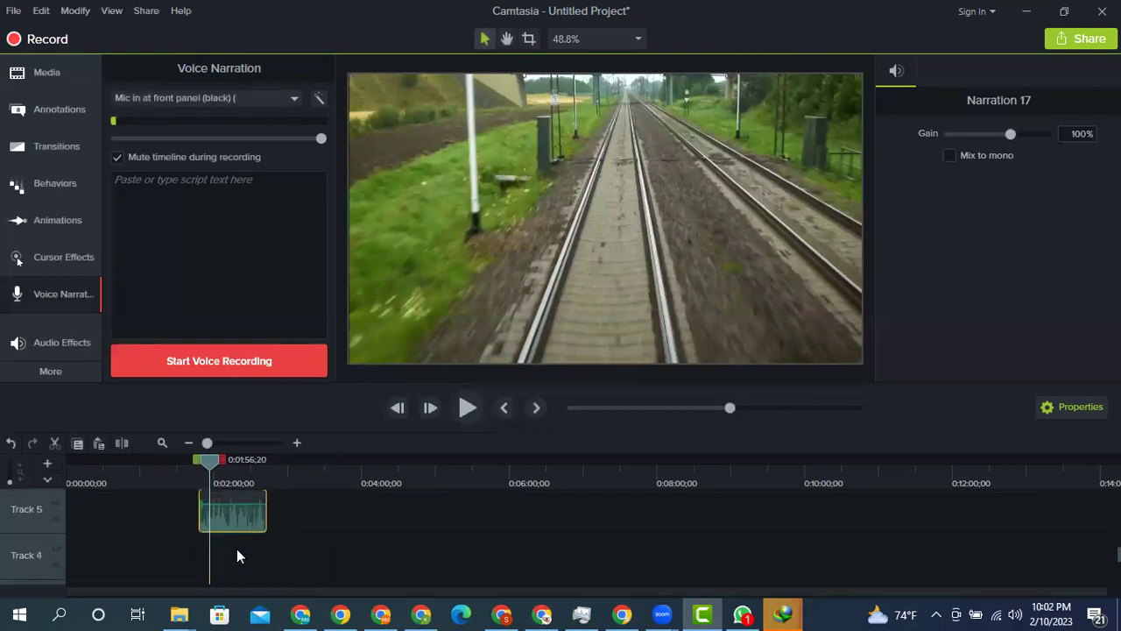
scroll(246, 525, down, 3)
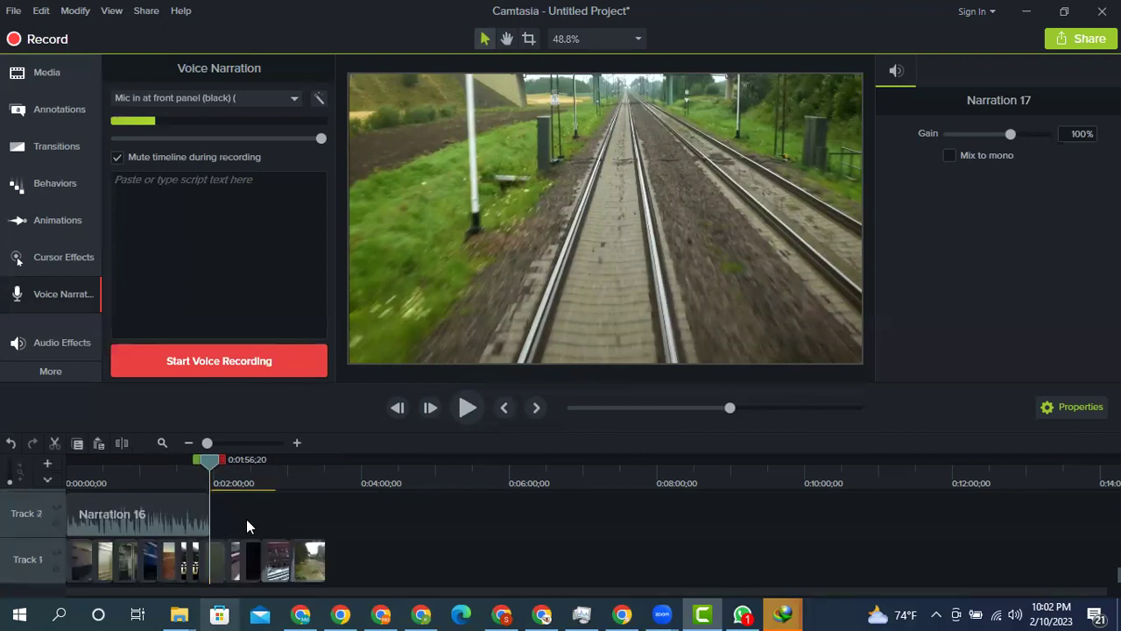
scroll(246, 523, up, 1)
drag(236, 542, 243, 526)
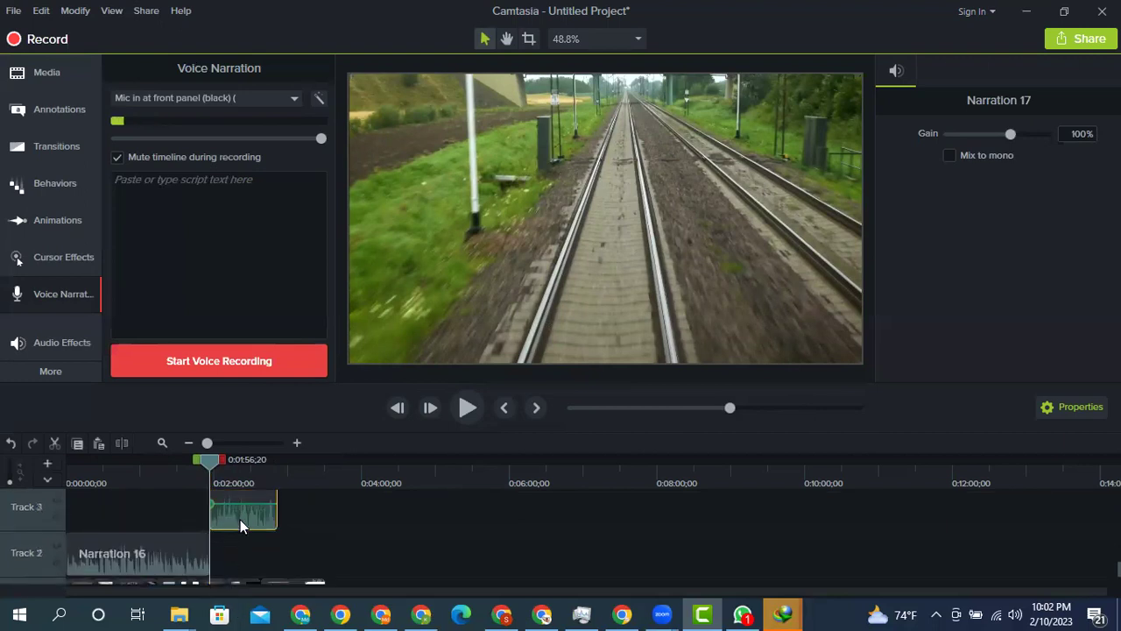
- Move the playhead back to about 1:48
scroll(273, 522, down, 1)
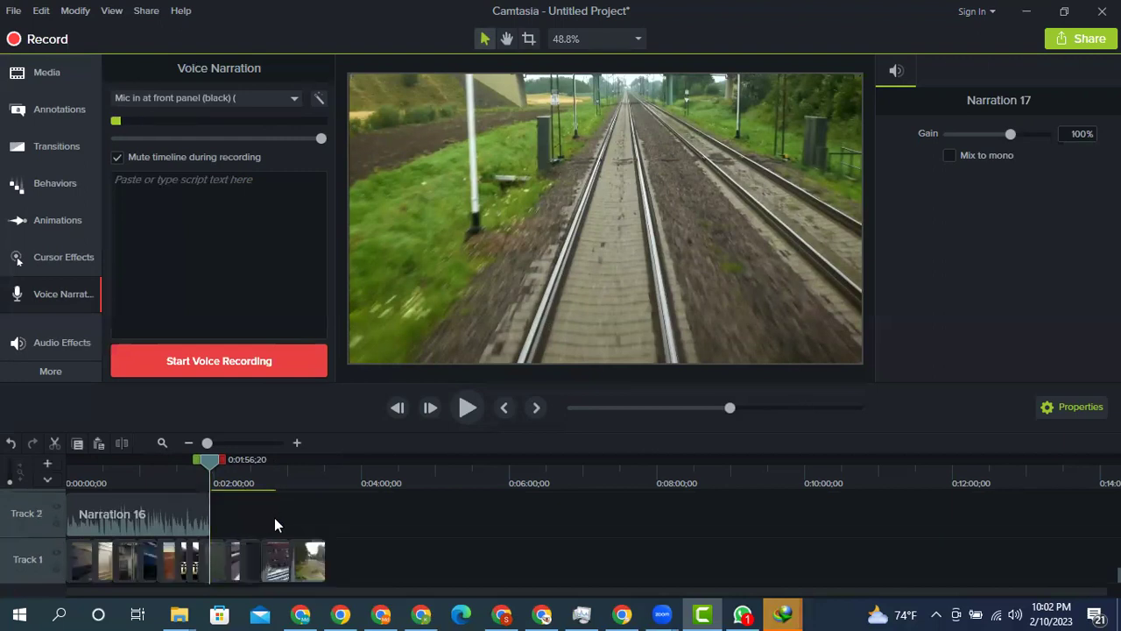
scroll(254, 543, up, 2)
scroll(255, 567, down, 1)
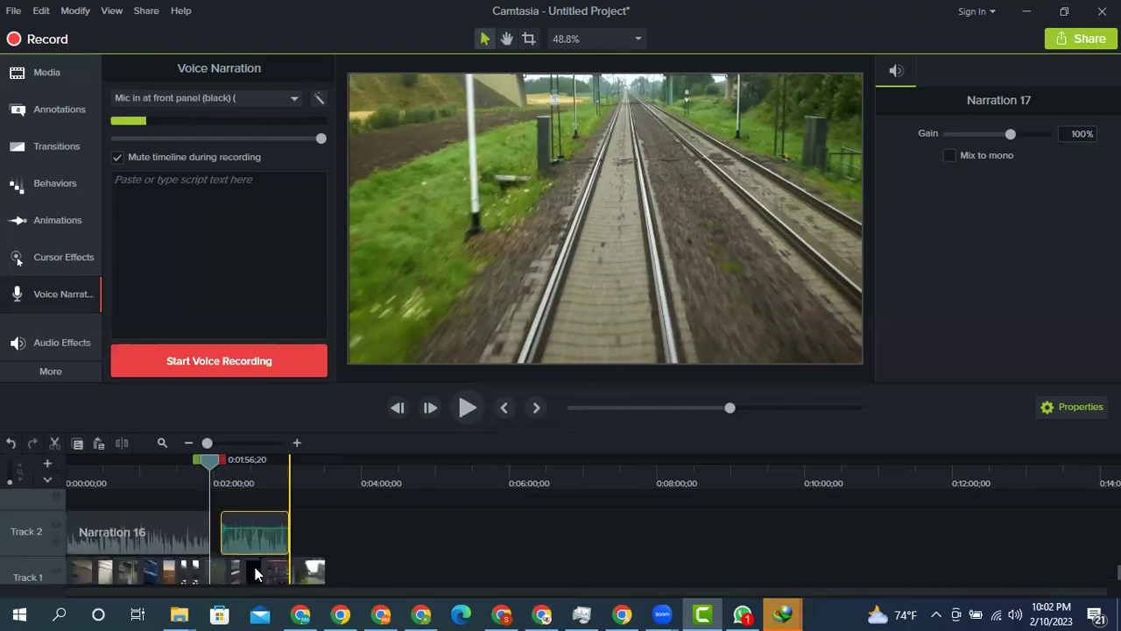
drag(205, 462, 196, 464)
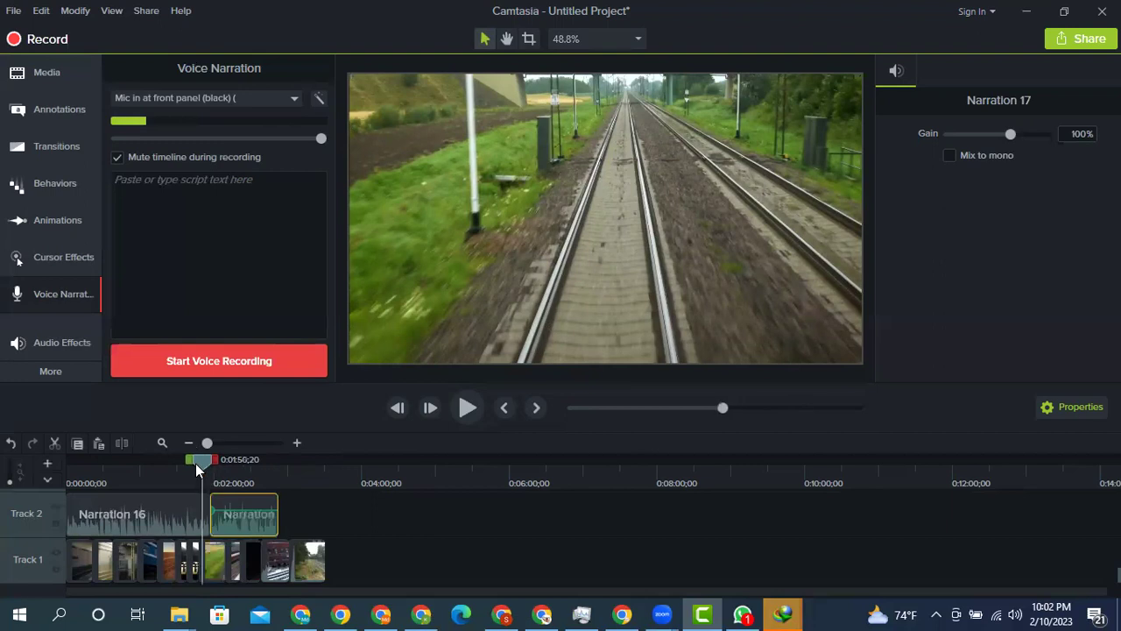
- Play back Narration 17 from 1:48, then set the playhead to 0:02:52;02
click(466, 410)
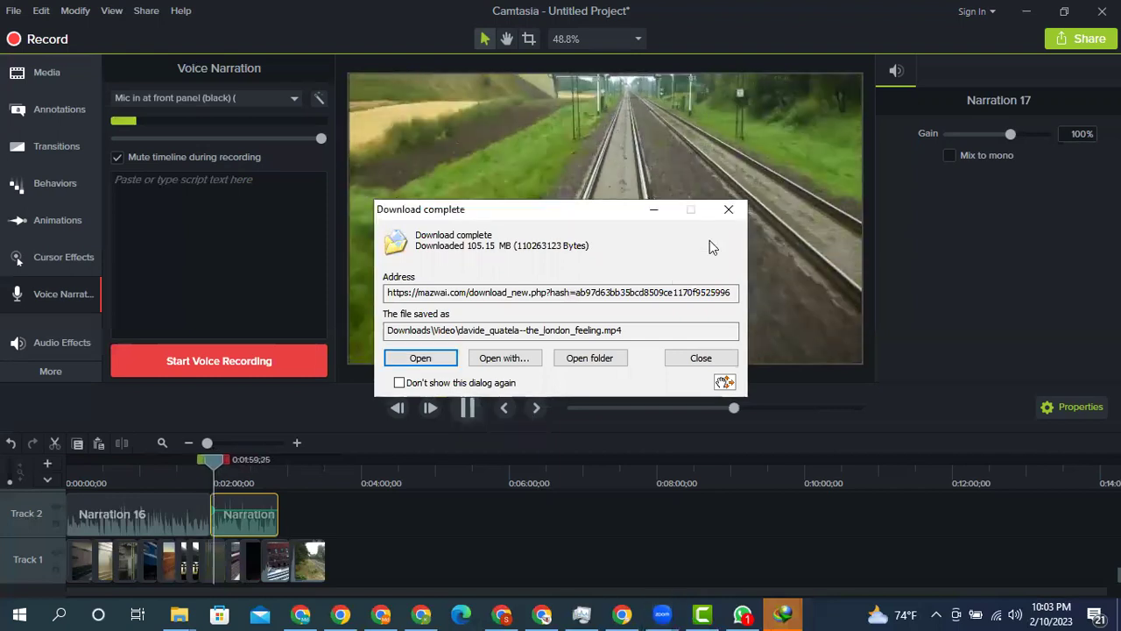
click(737, 217)
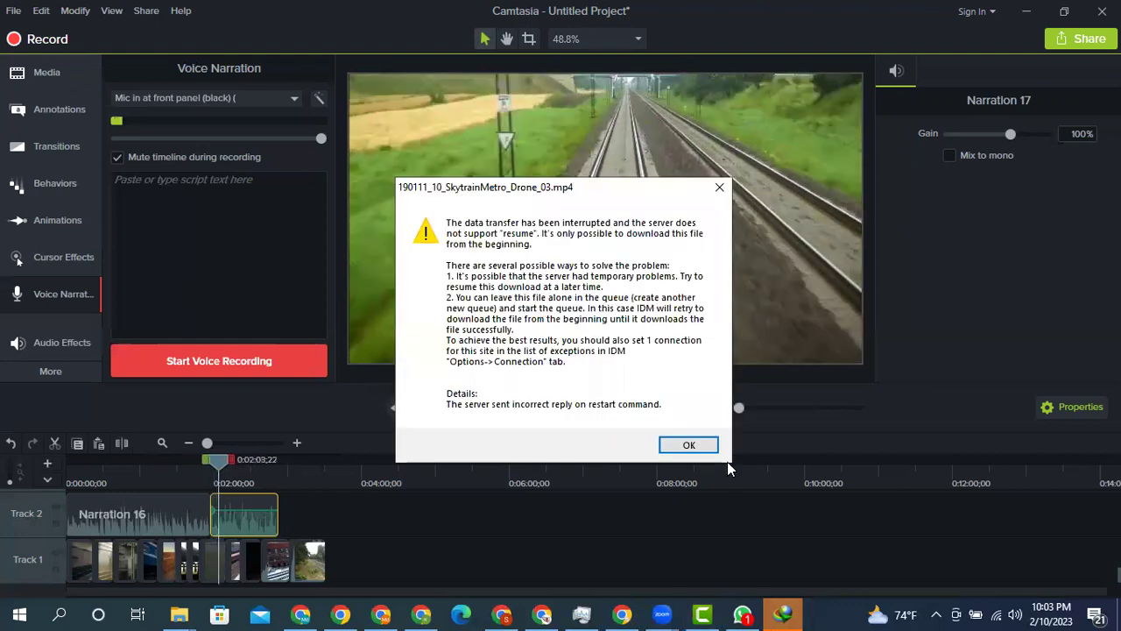
click(482, 426)
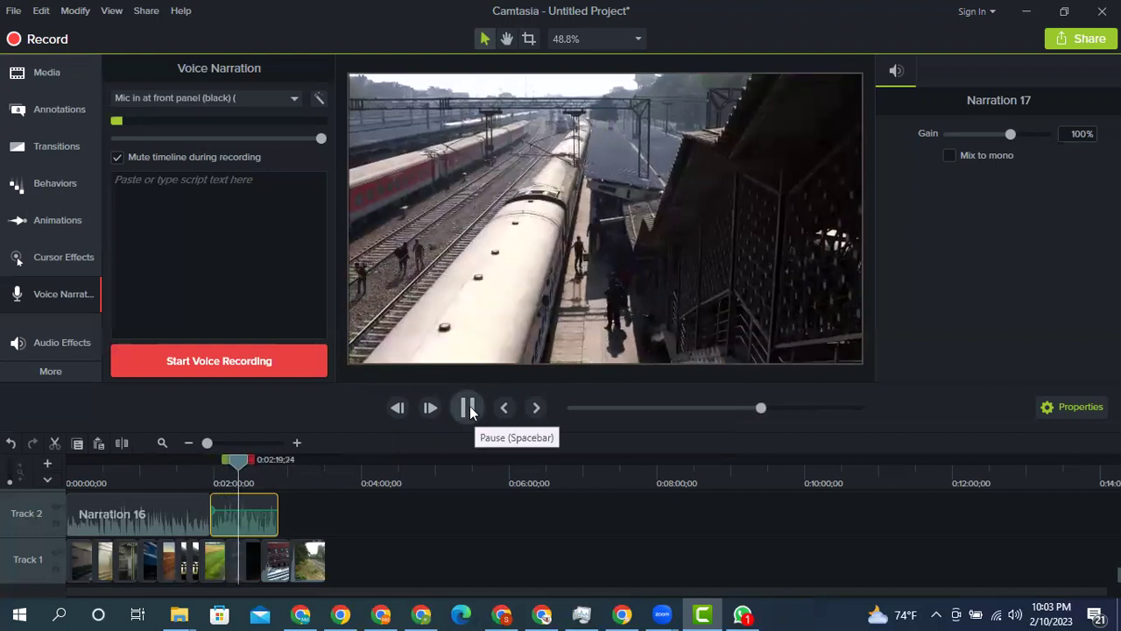
click(468, 409)
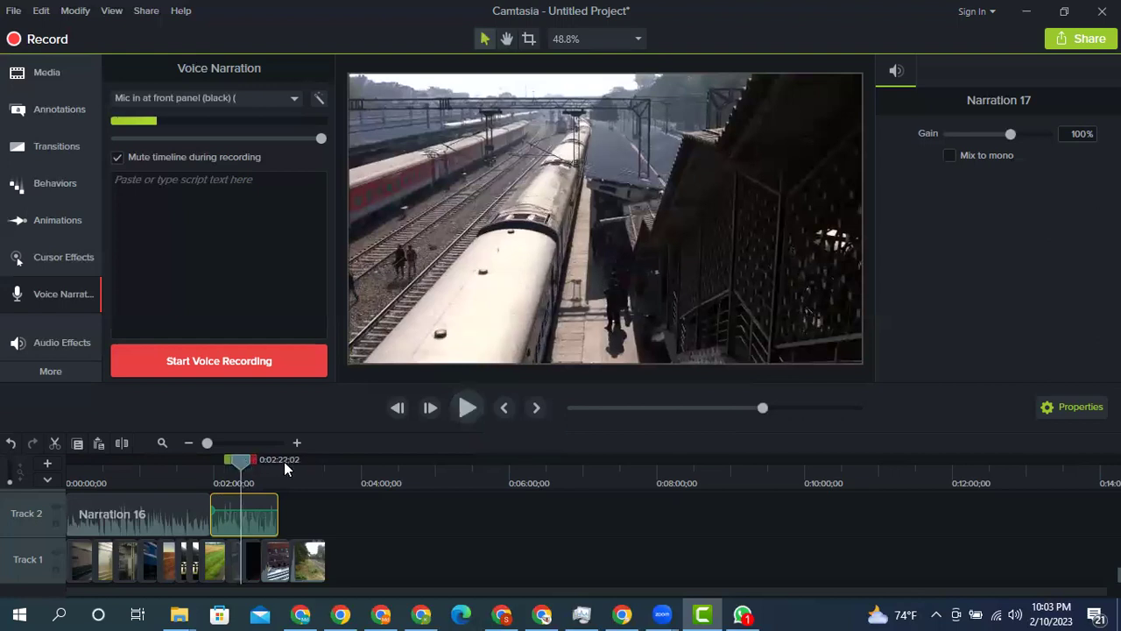
click(284, 465)
drag(284, 462, 279, 463)
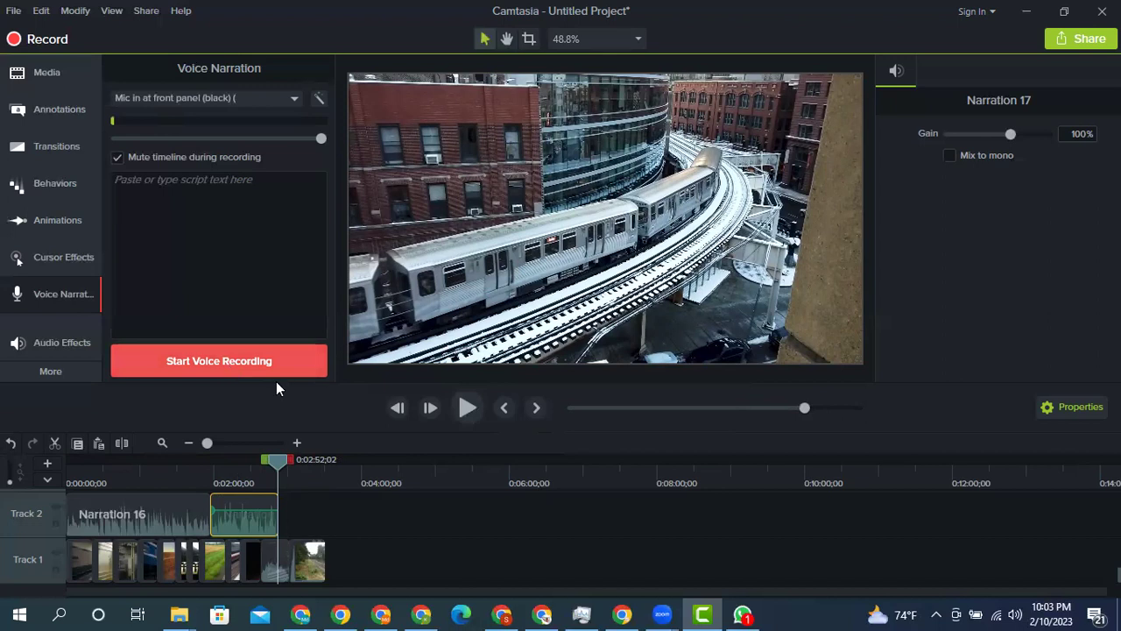
- Record about 44 seconds of narration starting at 0:02:52;02
click(207, 368)
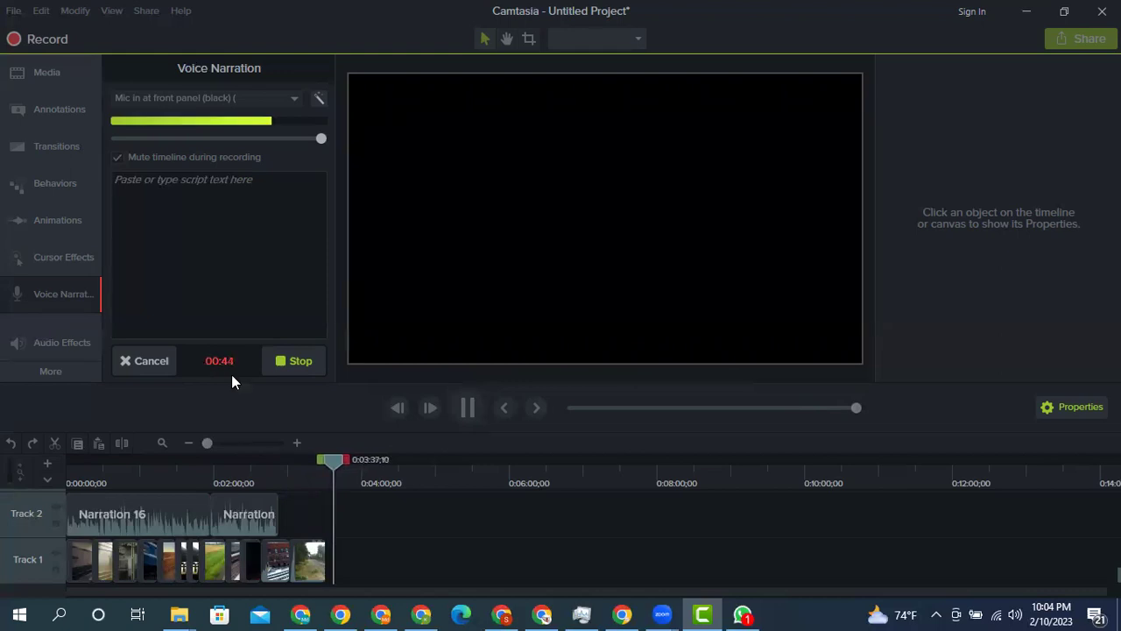
click(297, 364)
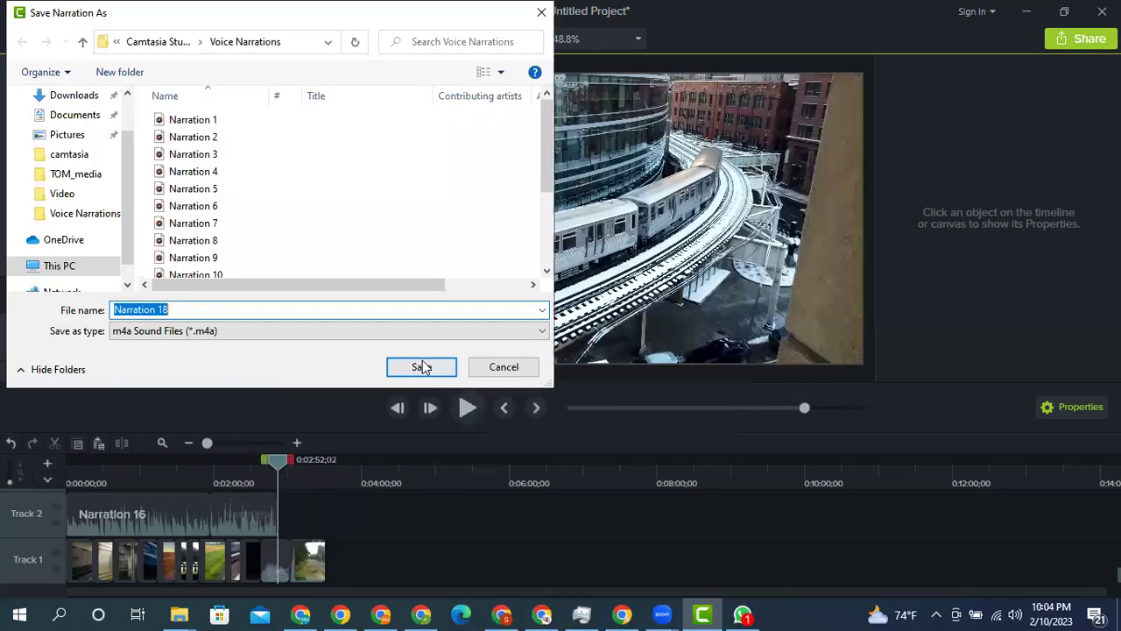
- Save the take as Narration 18 and select all three narration clips on Track 2
click(422, 366)
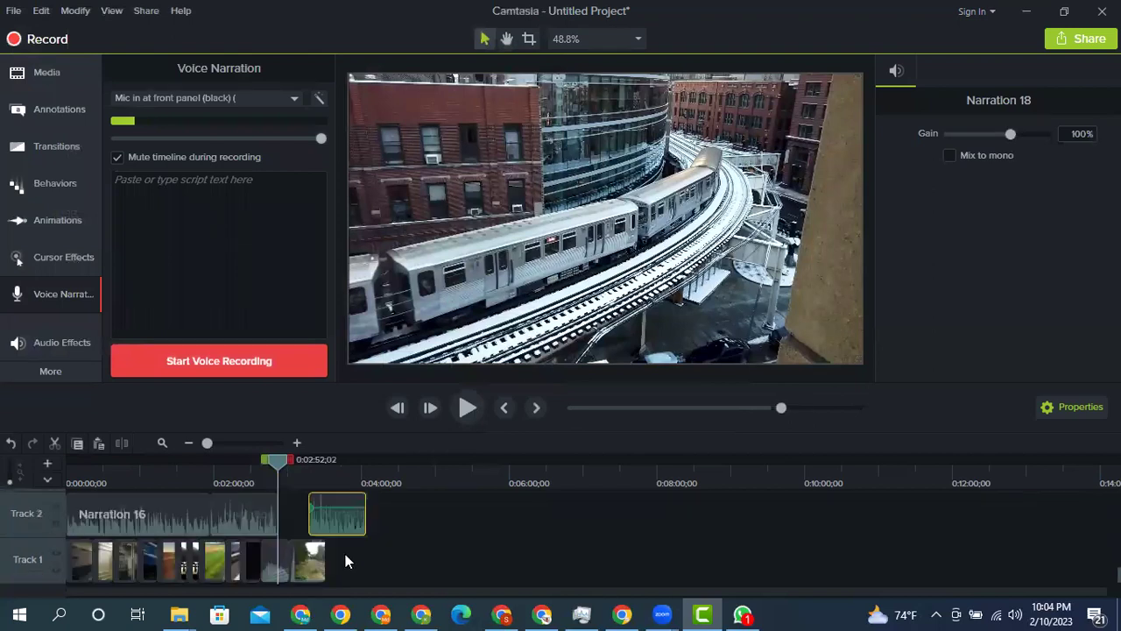
drag(371, 523, 115, 505)
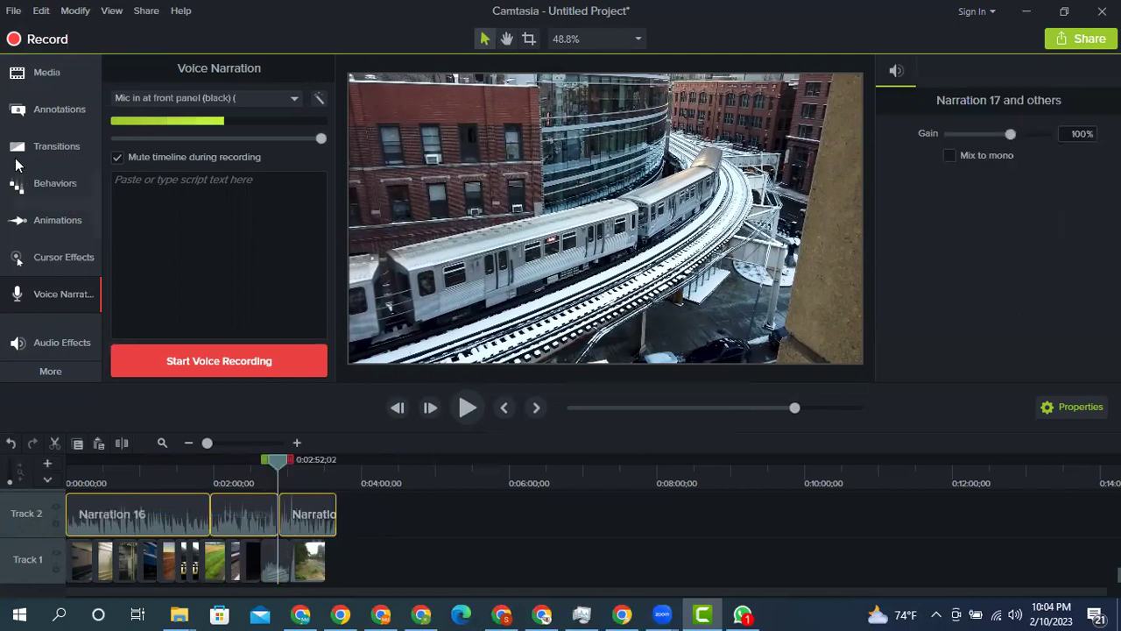
- Add a Clip Speed audio effect to the three selected narration clips
click(61, 342)
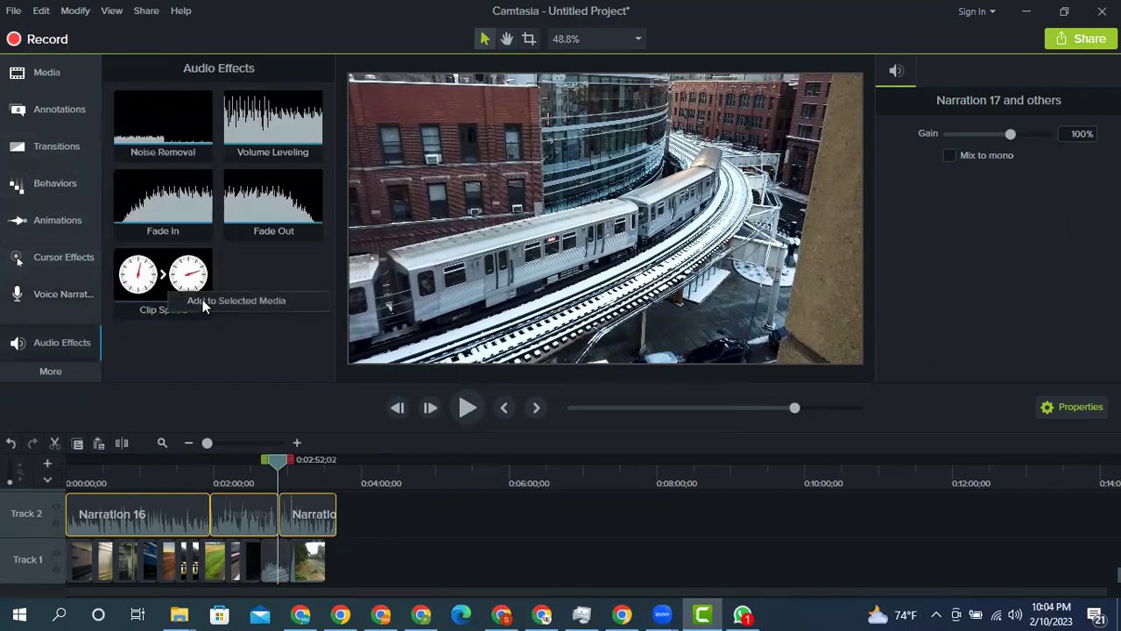
click(204, 301)
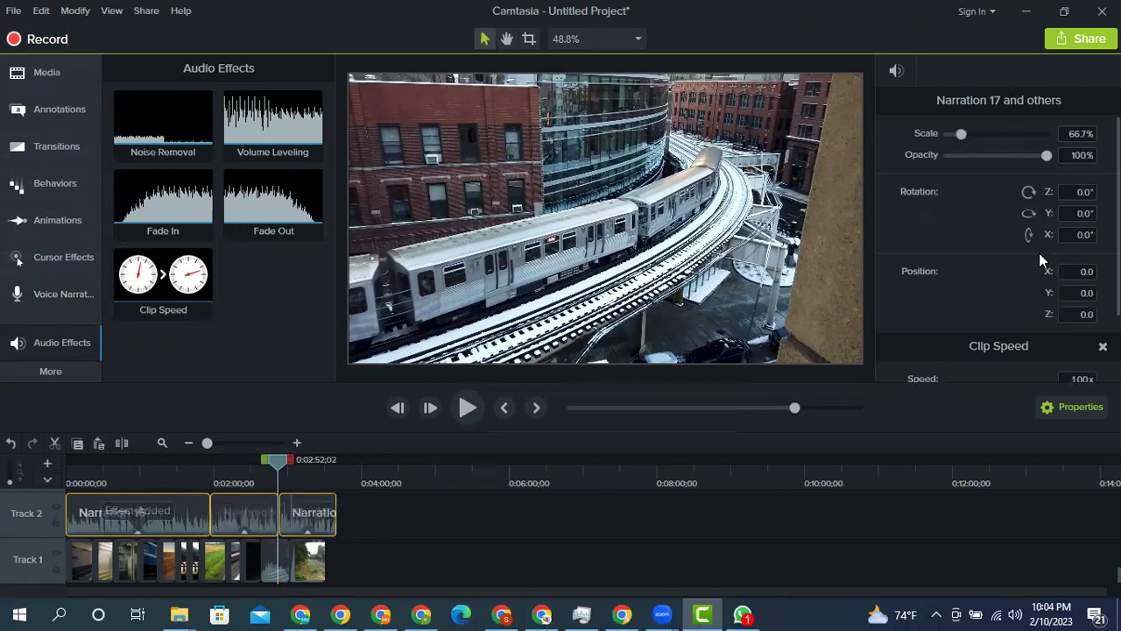
scroll(1033, 250, down, 2)
double_click(1085, 293)
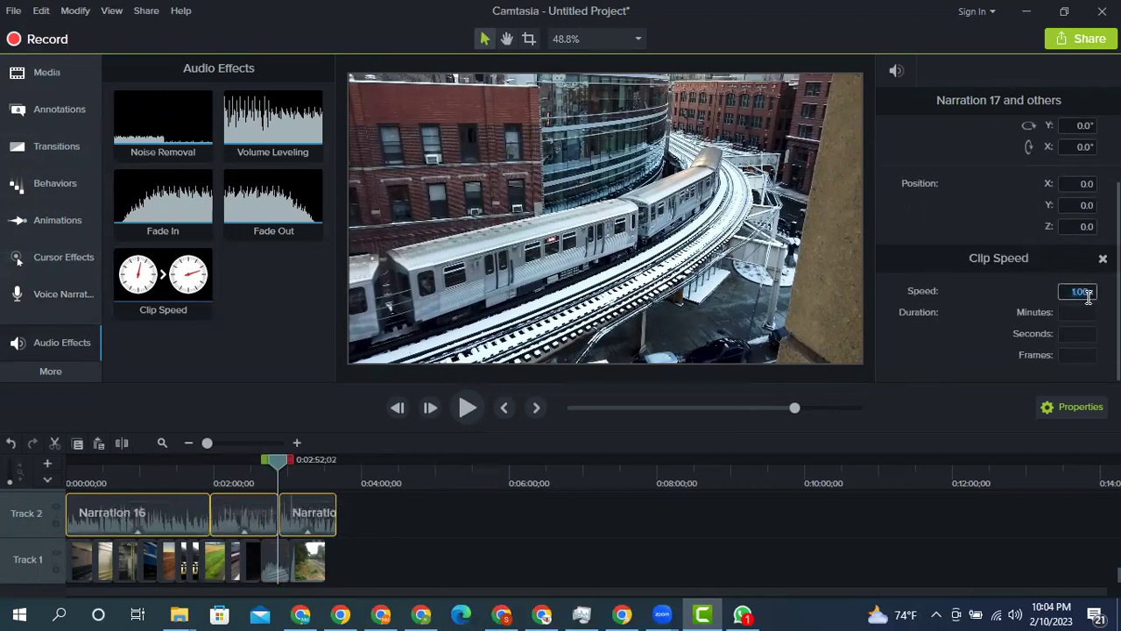
click(1086, 291)
text(2)
click(816, 520)
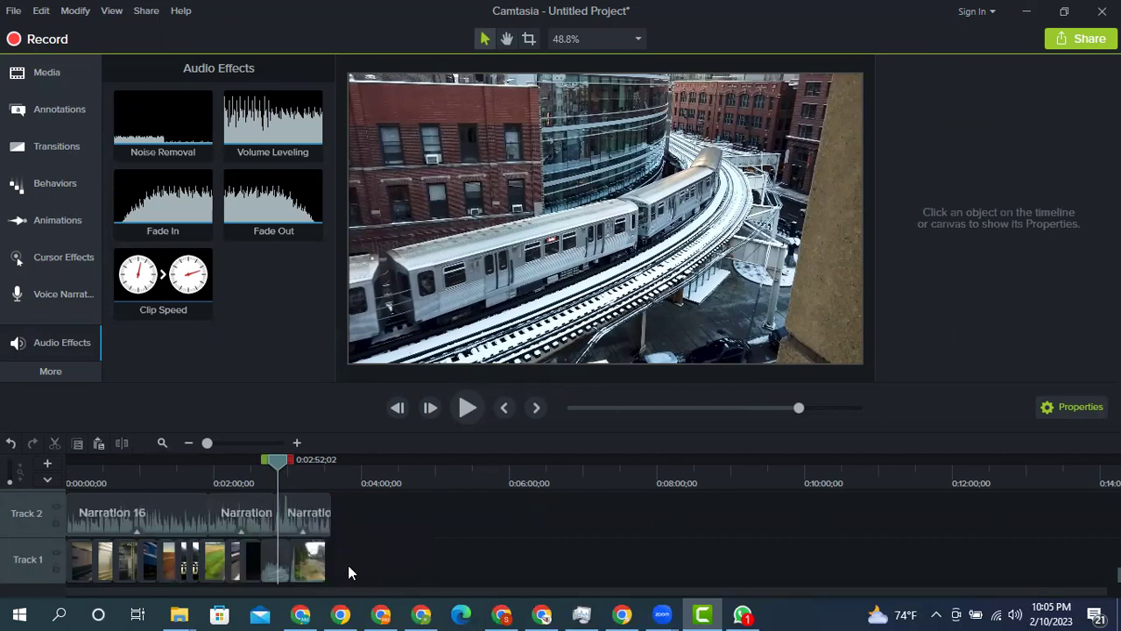
- Set the three narration clips' speed to 1.03x
mouse_move(314, 561)
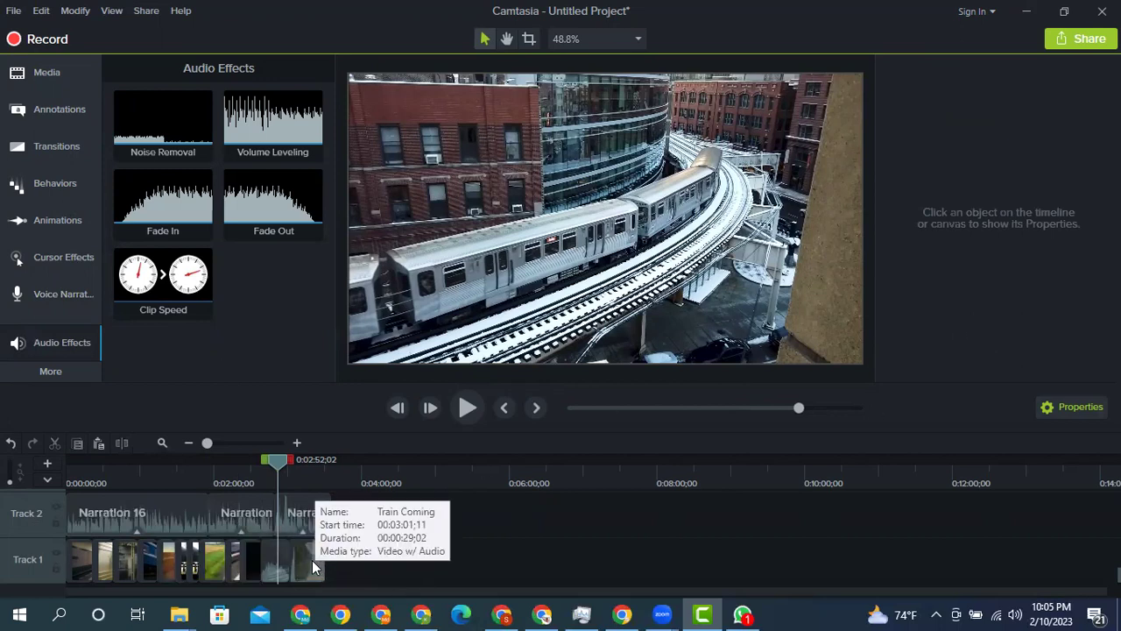
drag(359, 518, 161, 509)
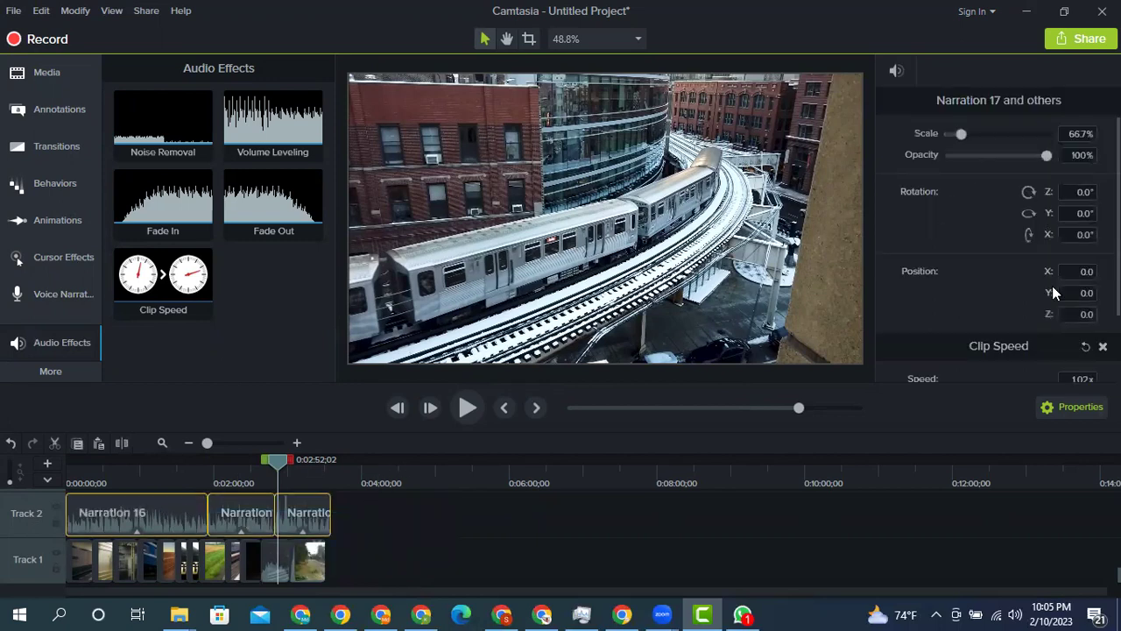
scroll(1052, 286, down, 1)
double_click(1085, 292)
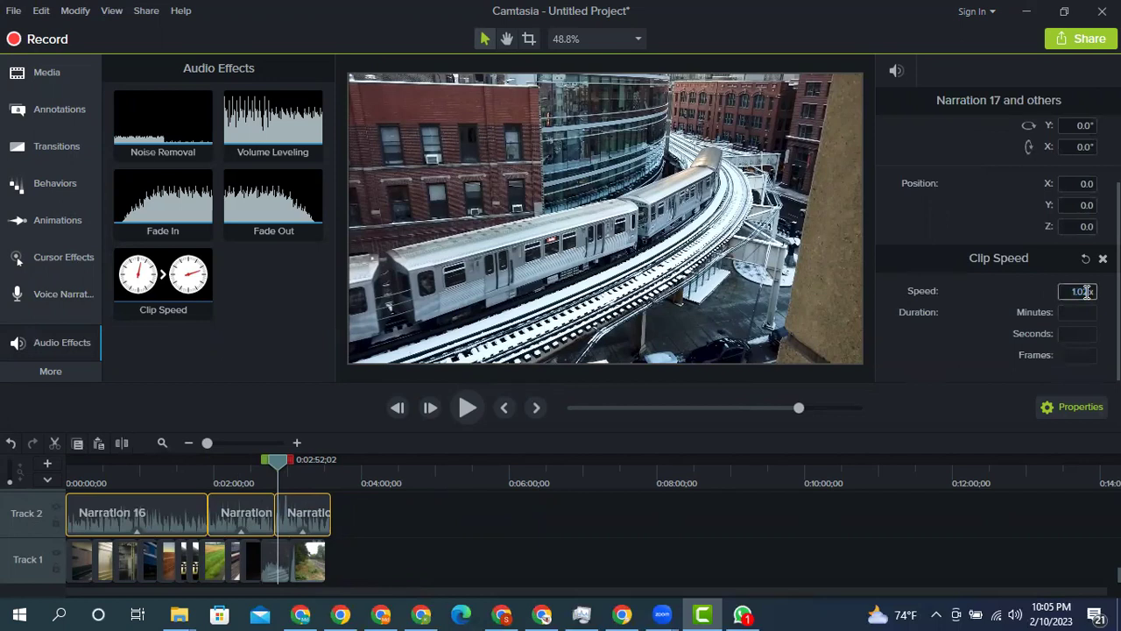
text(1.03)
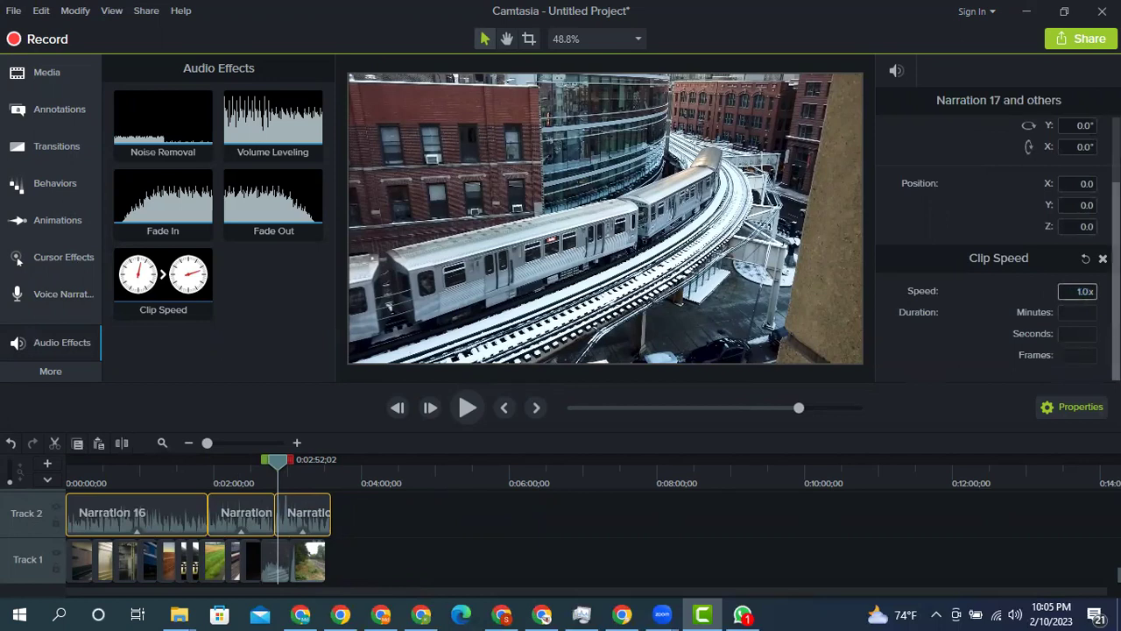
click(471, 520)
drag(366, 517, 143, 510)
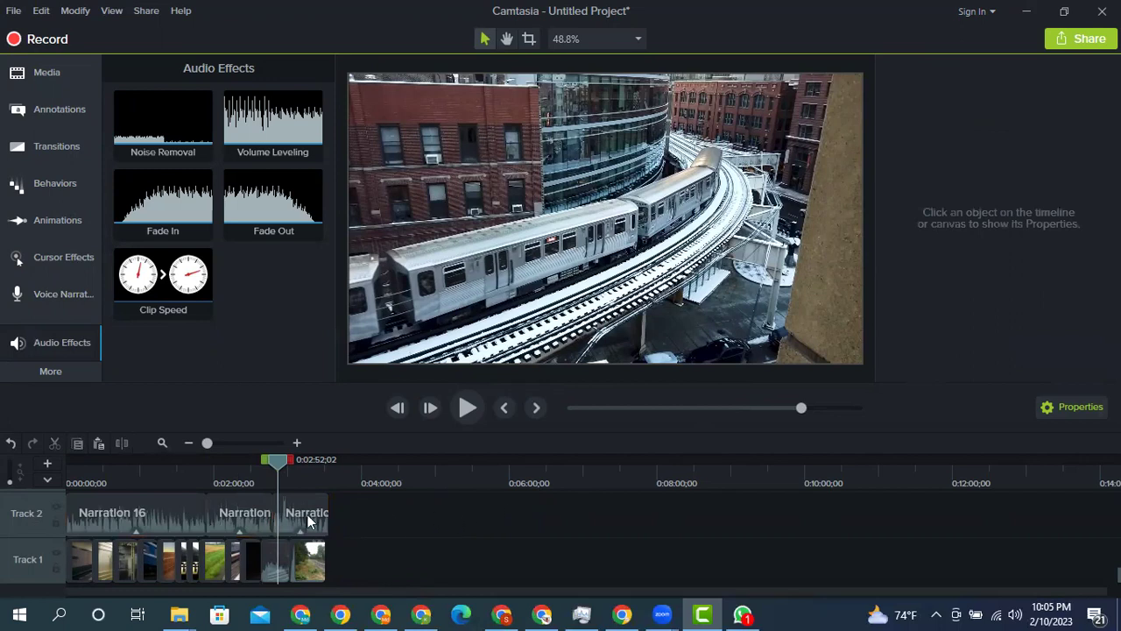
click(467, 410)
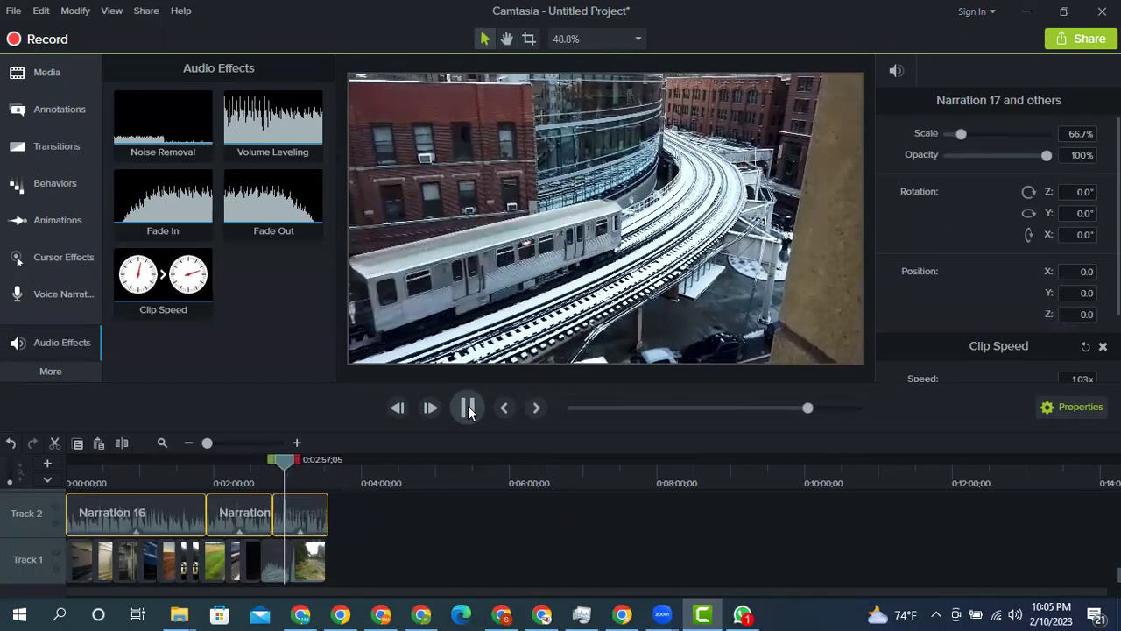
click(468, 410)
drag(379, 565, 68, 561)
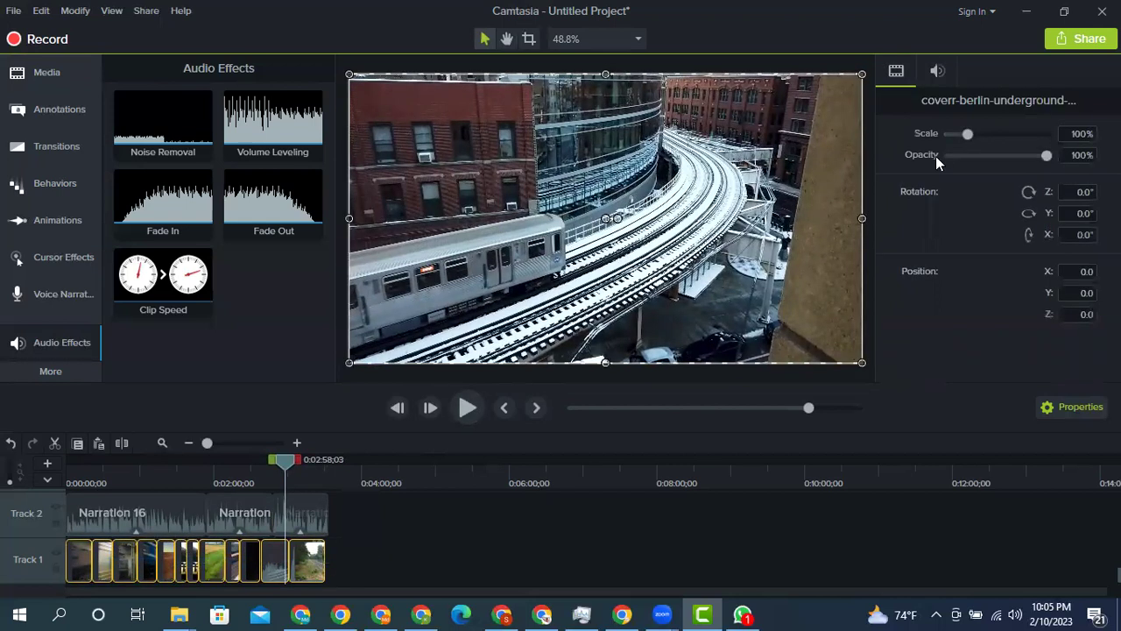
click(948, 72)
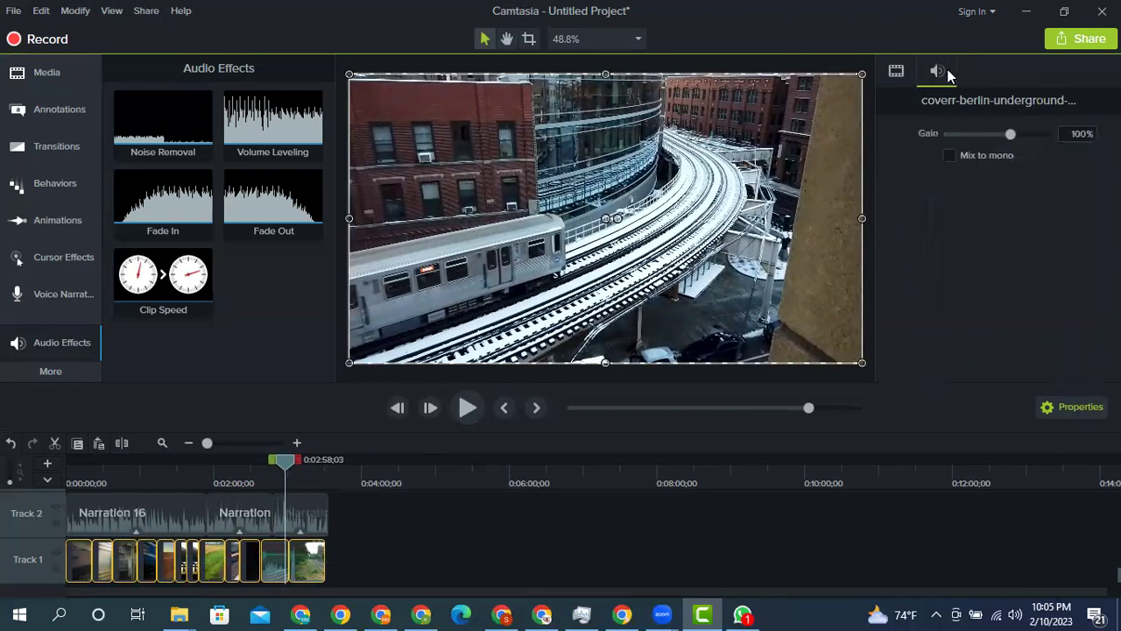
click(306, 556)
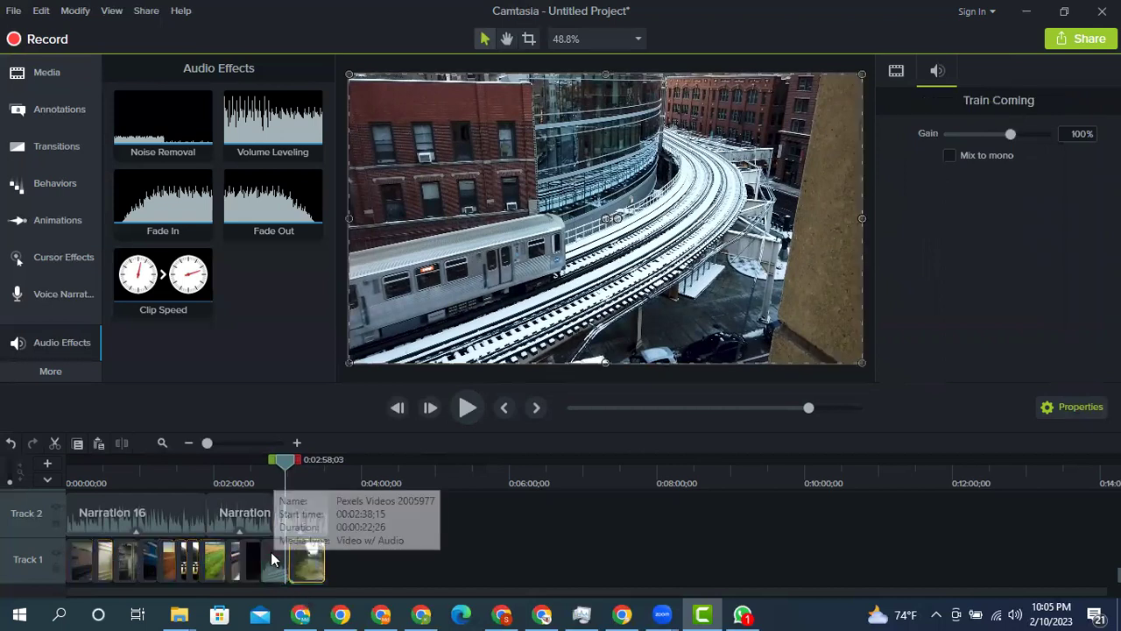
click(271, 561)
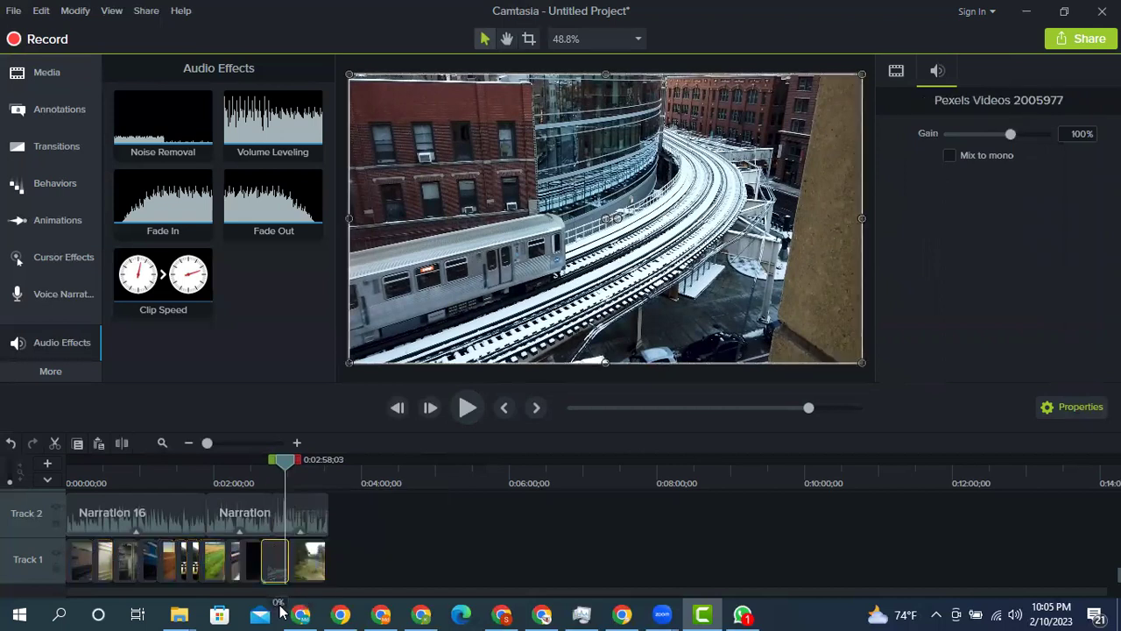
click(468, 408)
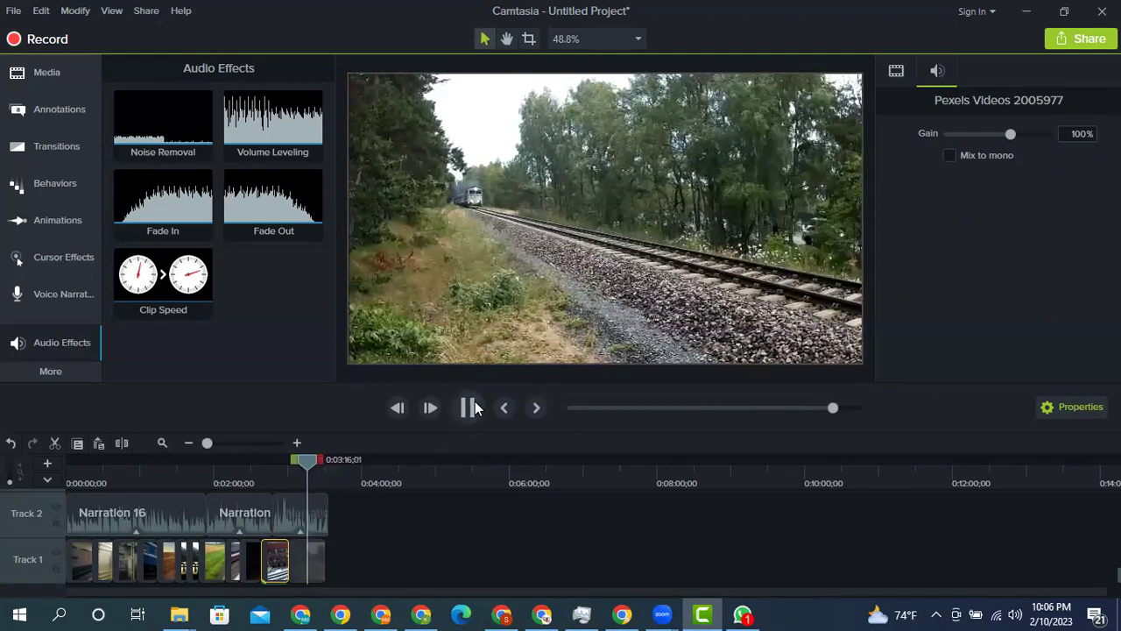
key(space)
- Confirm the narration clips show 1.03x clip speed, then resume the preview
click(246, 521)
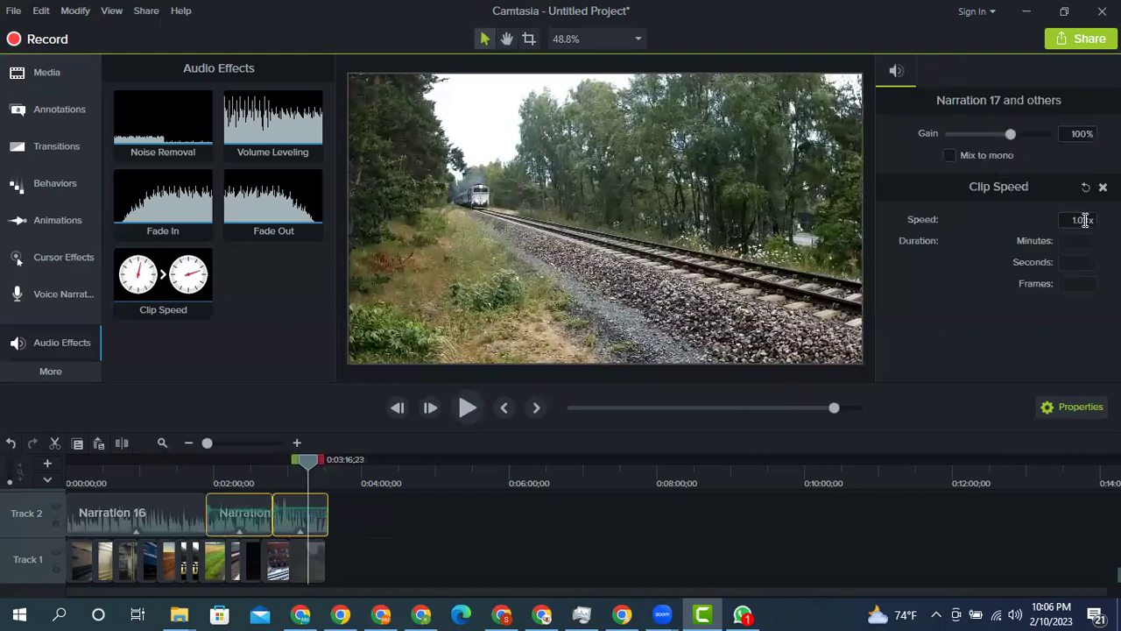
double_click(1086, 221)
text(1.07)
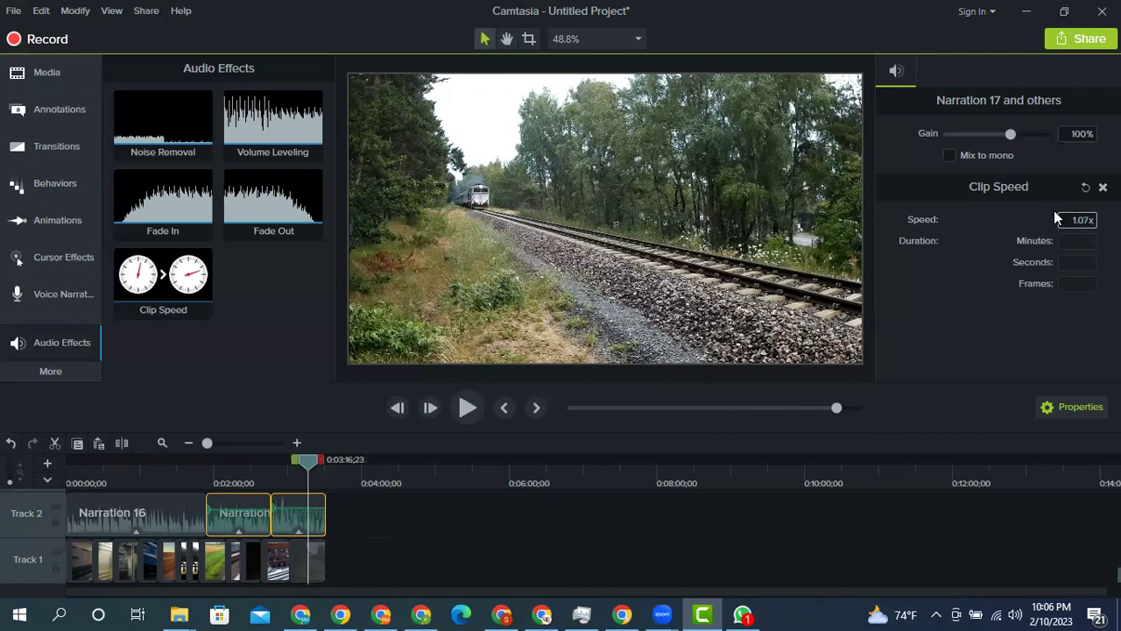
click(530, 525)
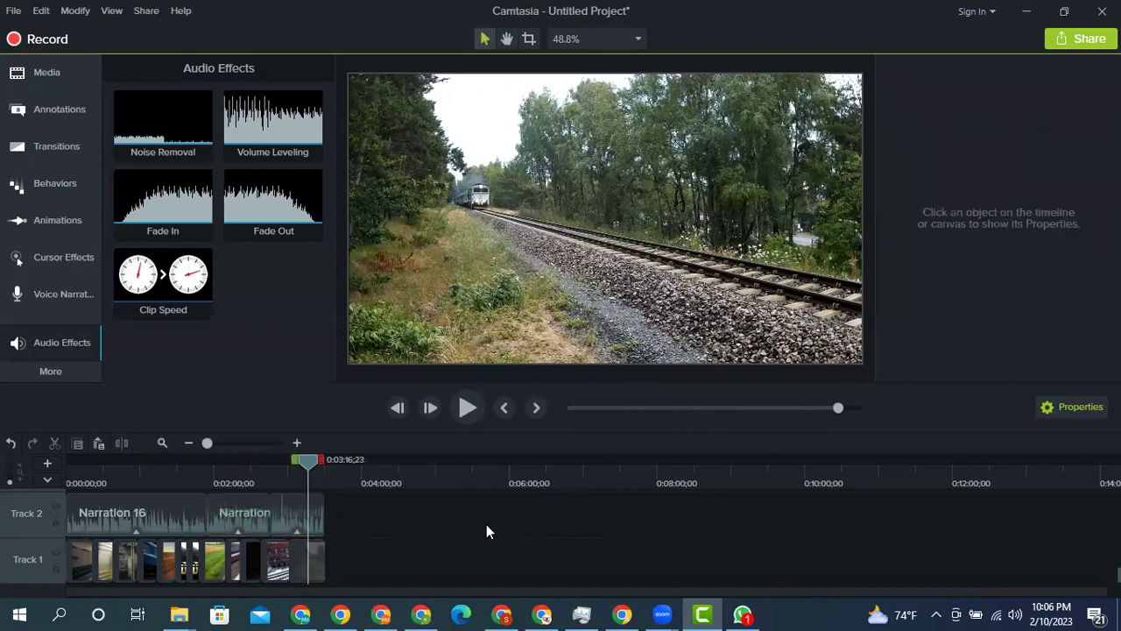
click(472, 409)
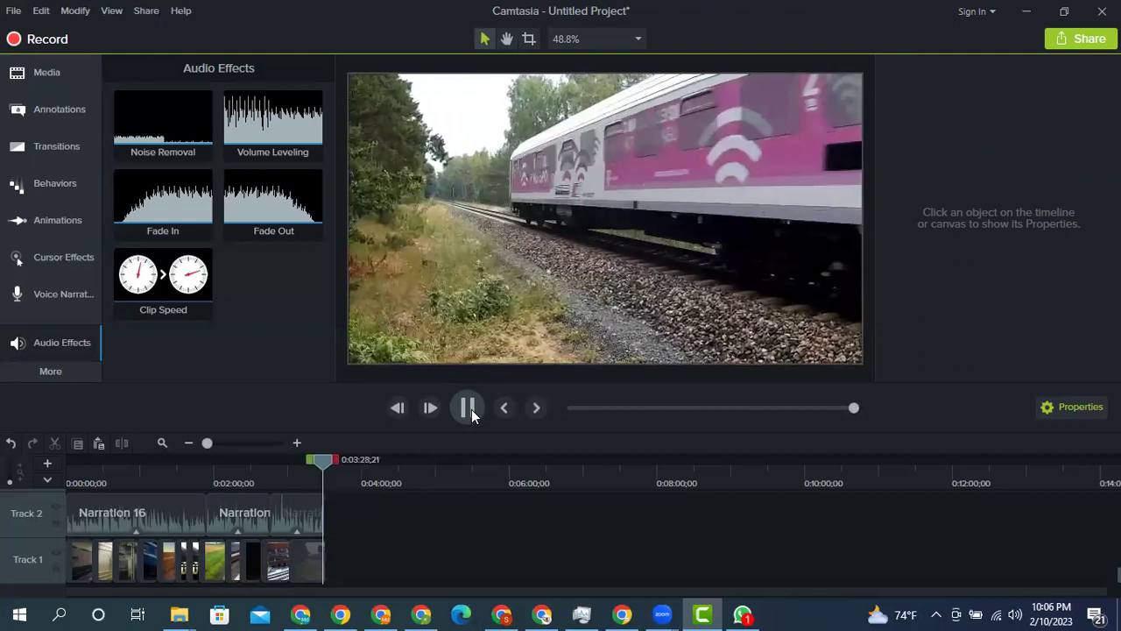
- Apply Noise Removal and Volume Leveling to all three narration clips on Track 2
click(148, 521)
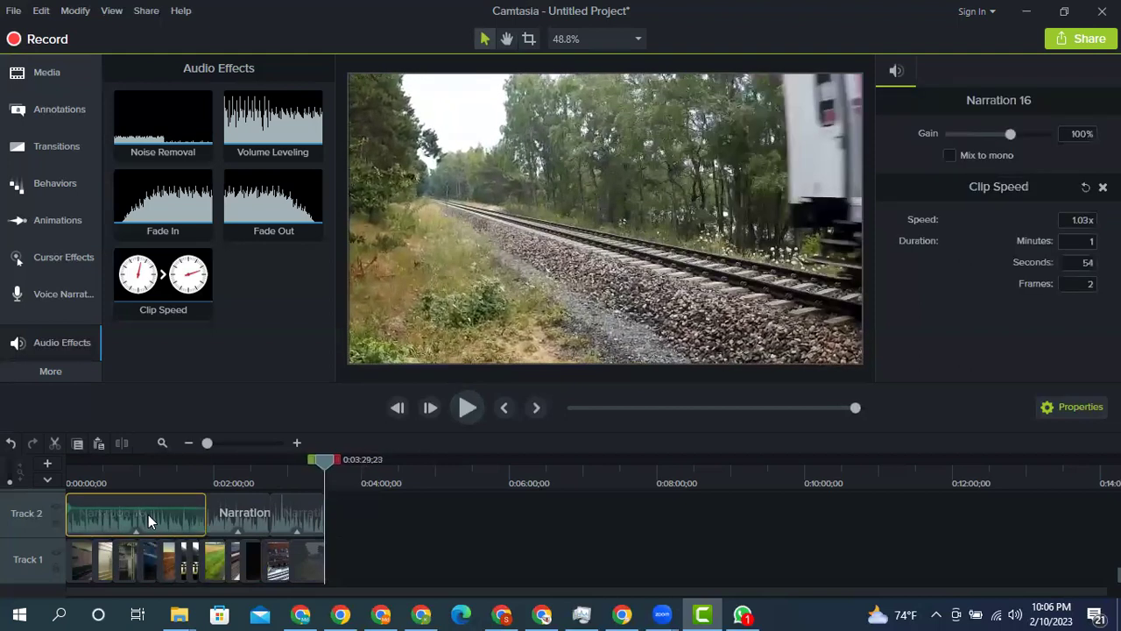
click(364, 517)
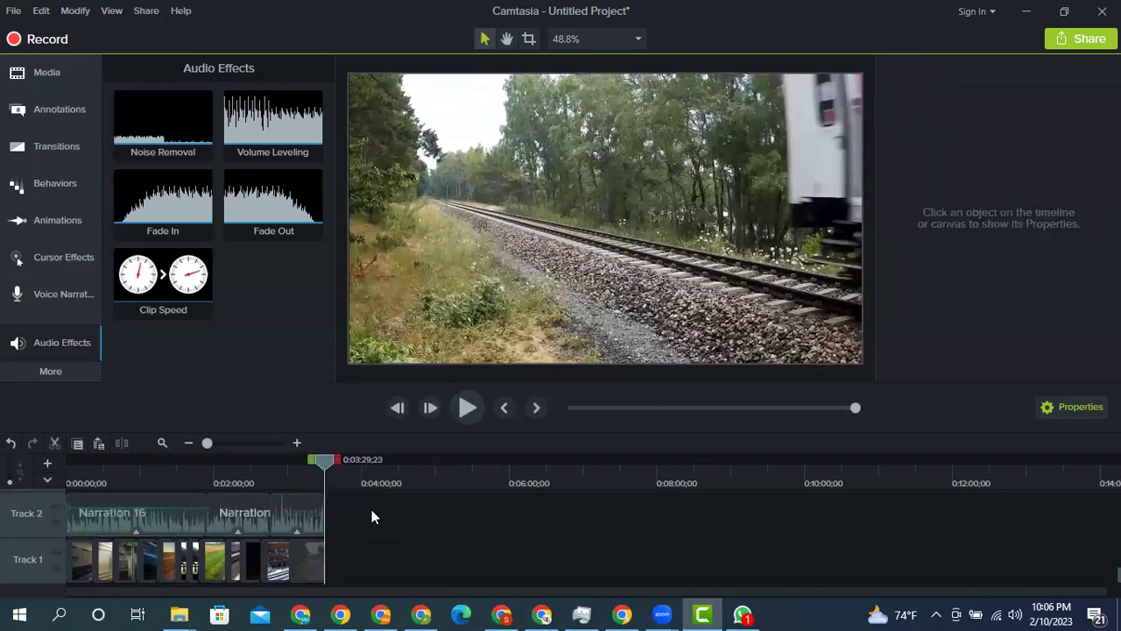
drag(432, 510, 115, 517)
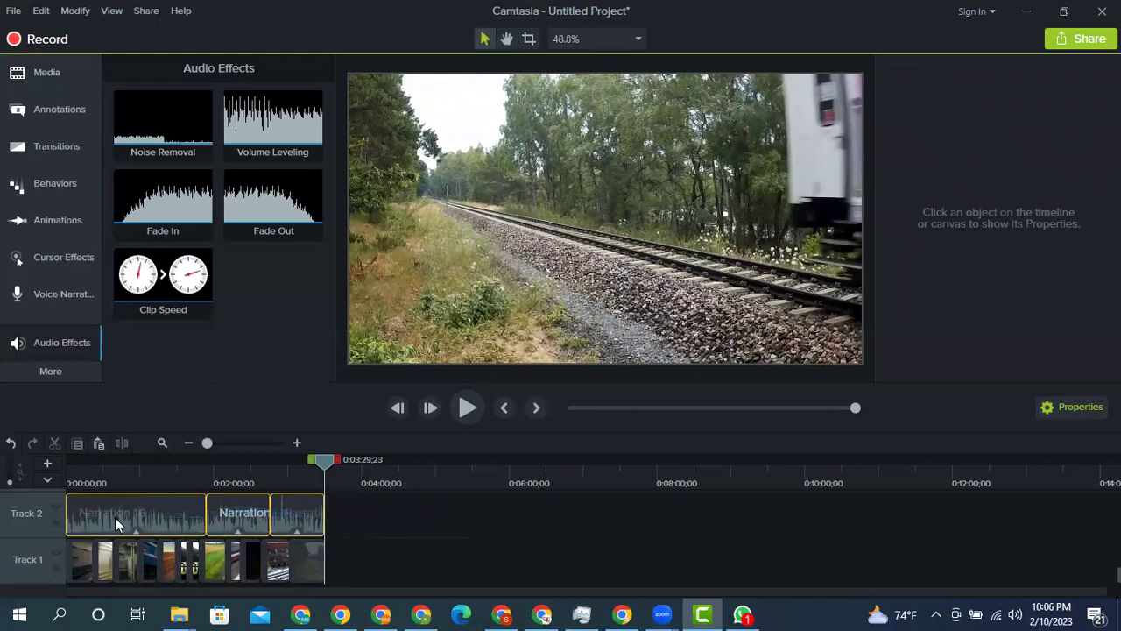
click(220, 147)
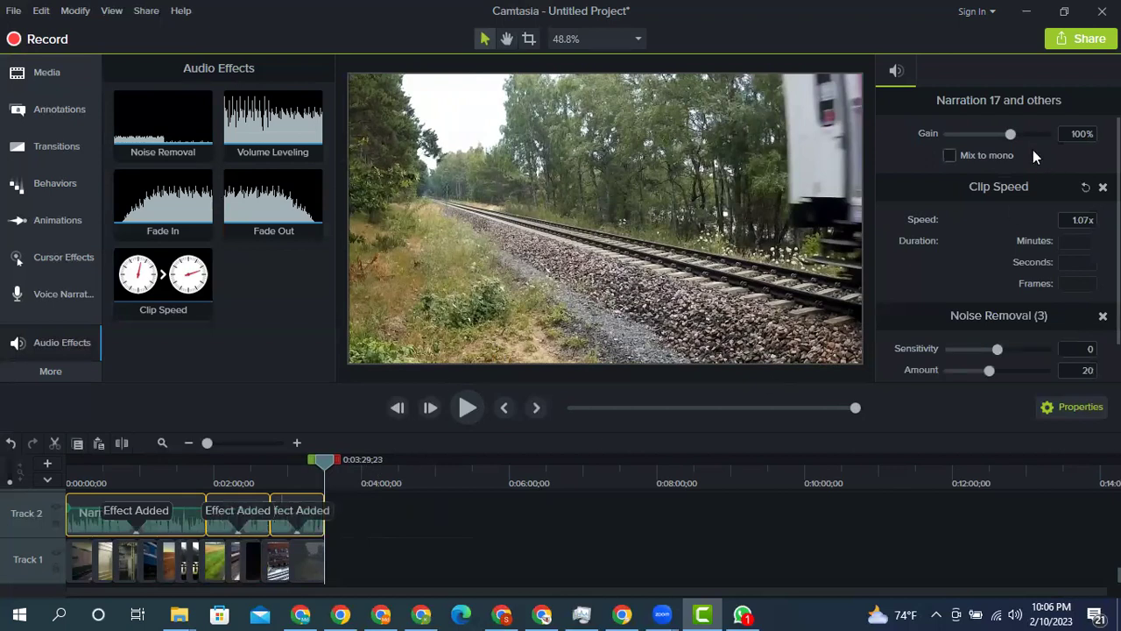
click(263, 133)
click(357, 519)
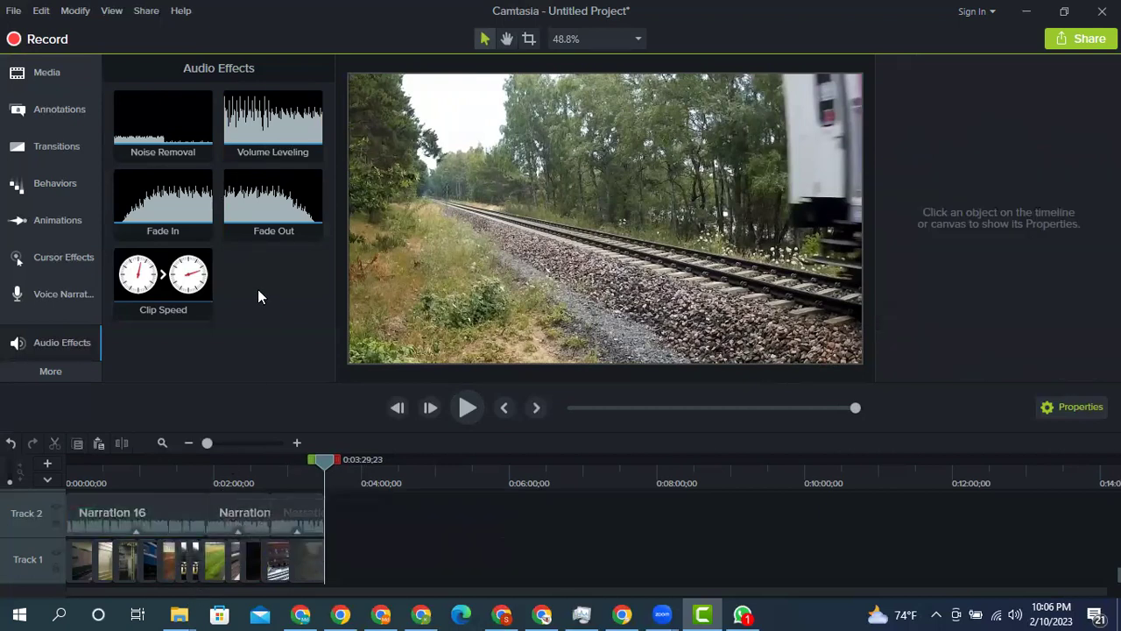
click(50, 114)
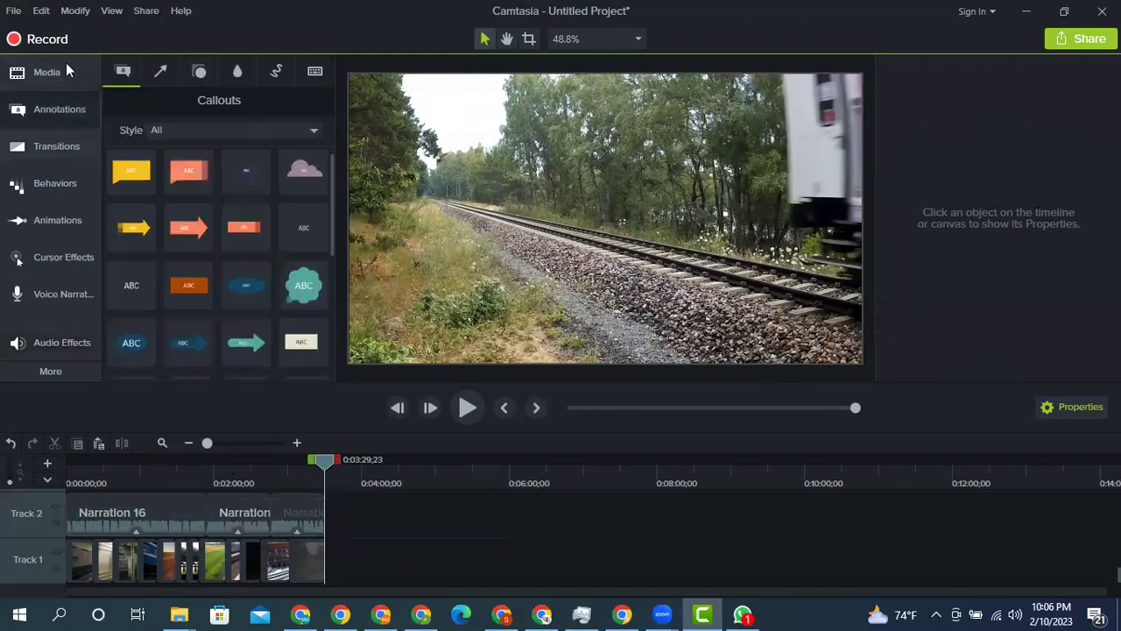
- Add Fade, Fade through black, Circle stretch and Flip transitions to the Track 1 clips
click(60, 72)
click(44, 143)
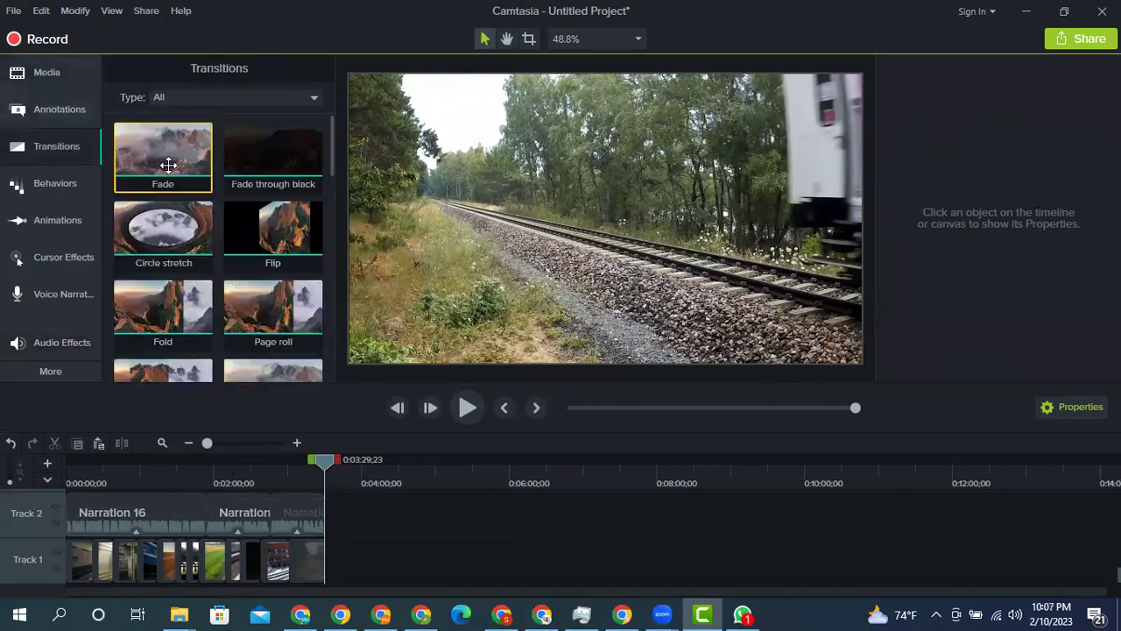
drag(169, 158, 96, 562)
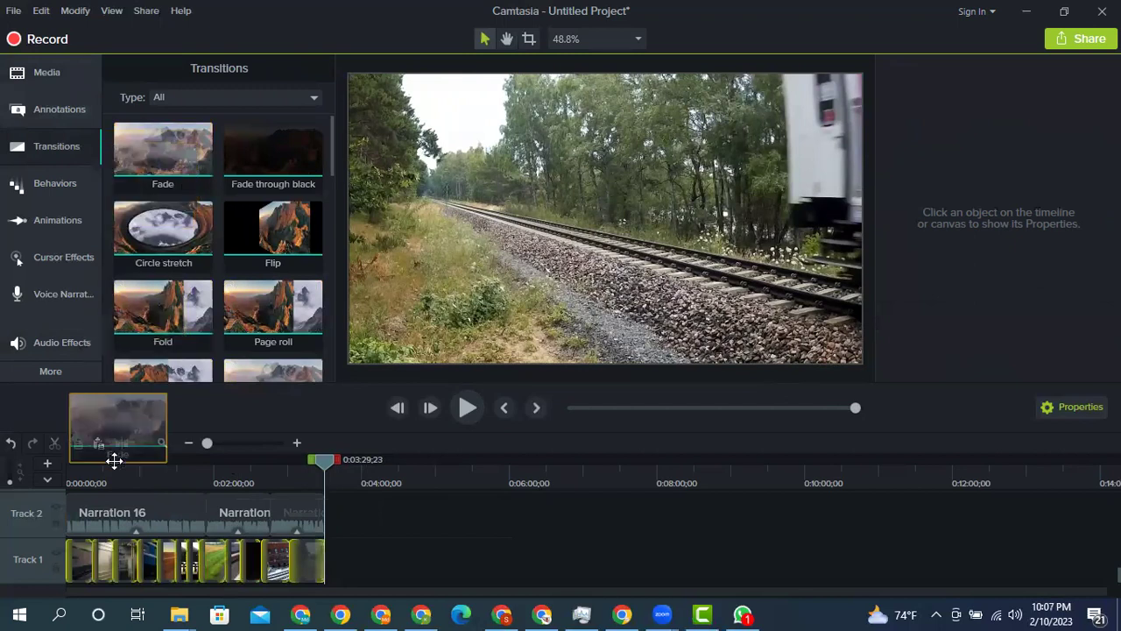
drag(272, 175, 132, 536)
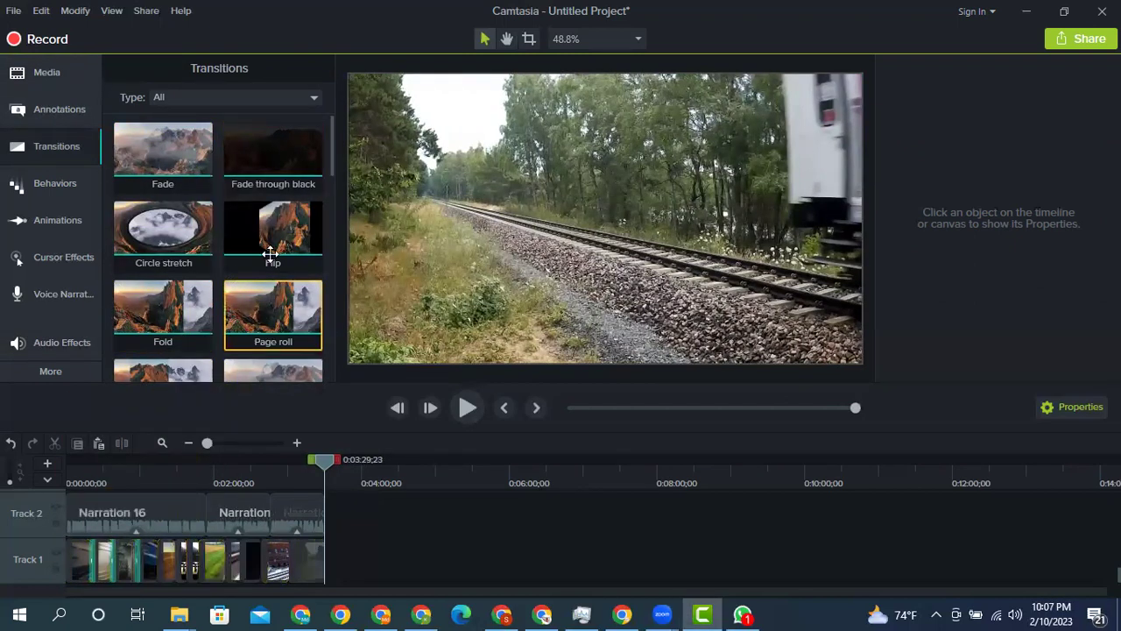
mouse_move(163, 232)
mouse_down()
mouse_move(157, 503)
mouse_move(171, 556)
mouse_up()
drag(269, 248, 210, 552)
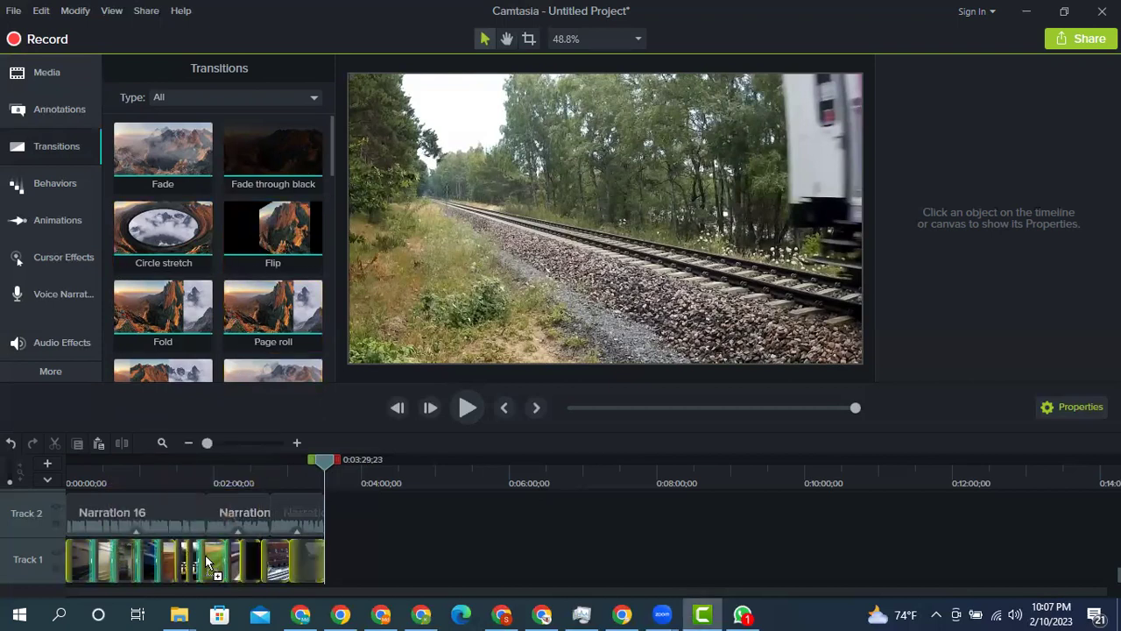
- Add Fold, Page roll, Page turn and Ripple transitions, then a Fade at Track 1's end
drag(167, 301, 163, 555)
drag(257, 331, 250, 560)
scroll(219, 297, down, 2)
drag(219, 297, 259, 558)
drag(261, 317, 292, 550)
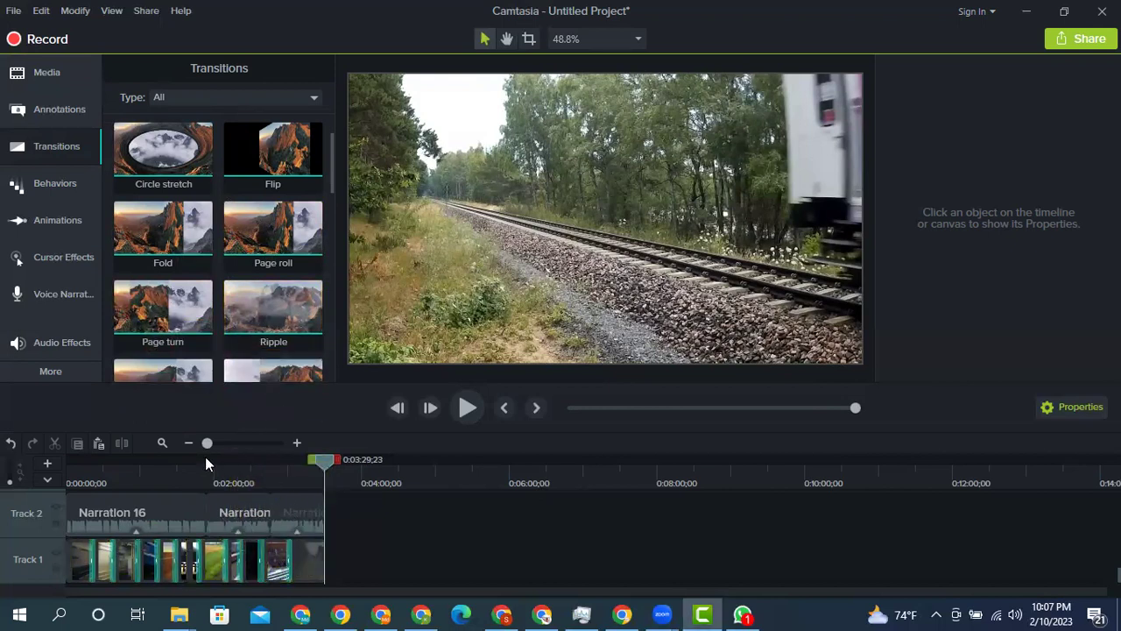
scroll(263, 234, up, 1)
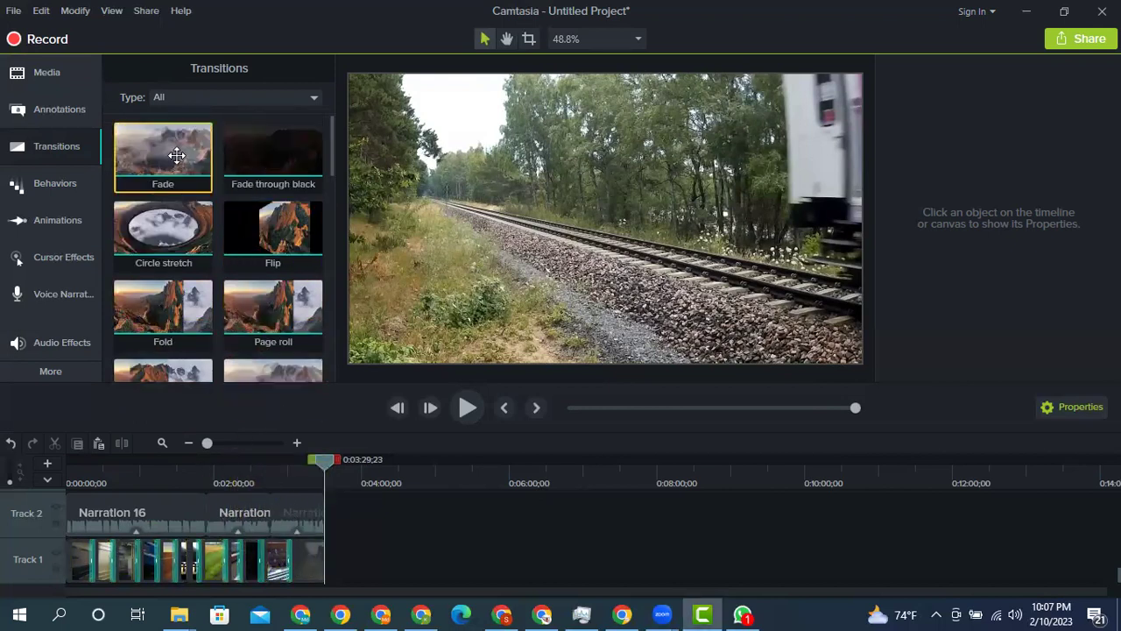
drag(177, 155, 312, 561)
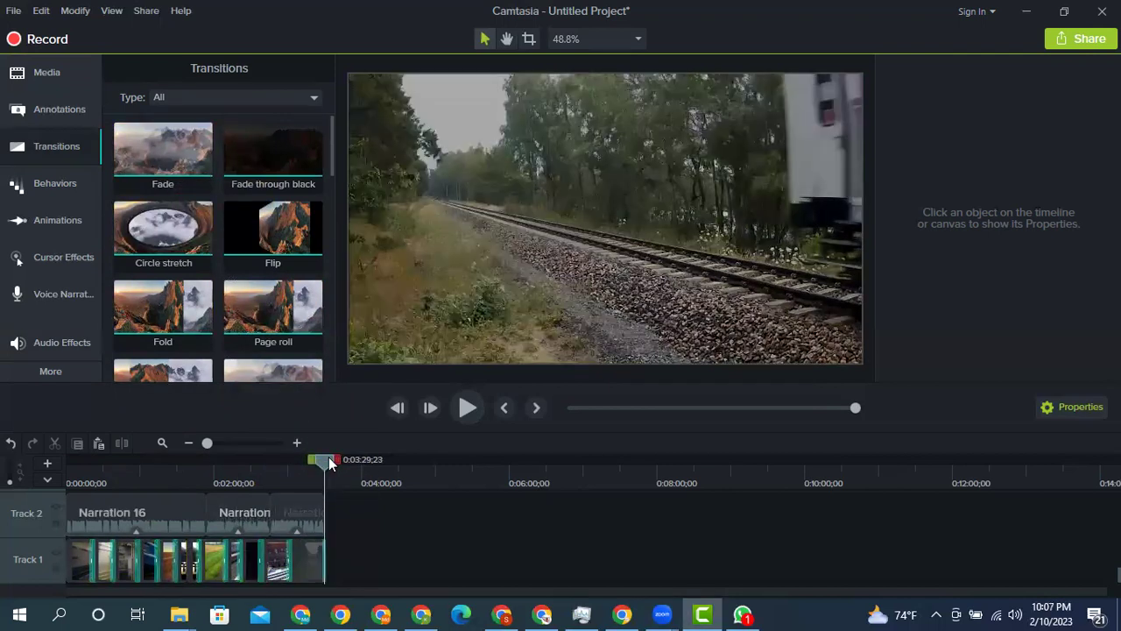
- Preview the edited train project from the beginning, pause it, and bring up the Share destinations
click(469, 408)
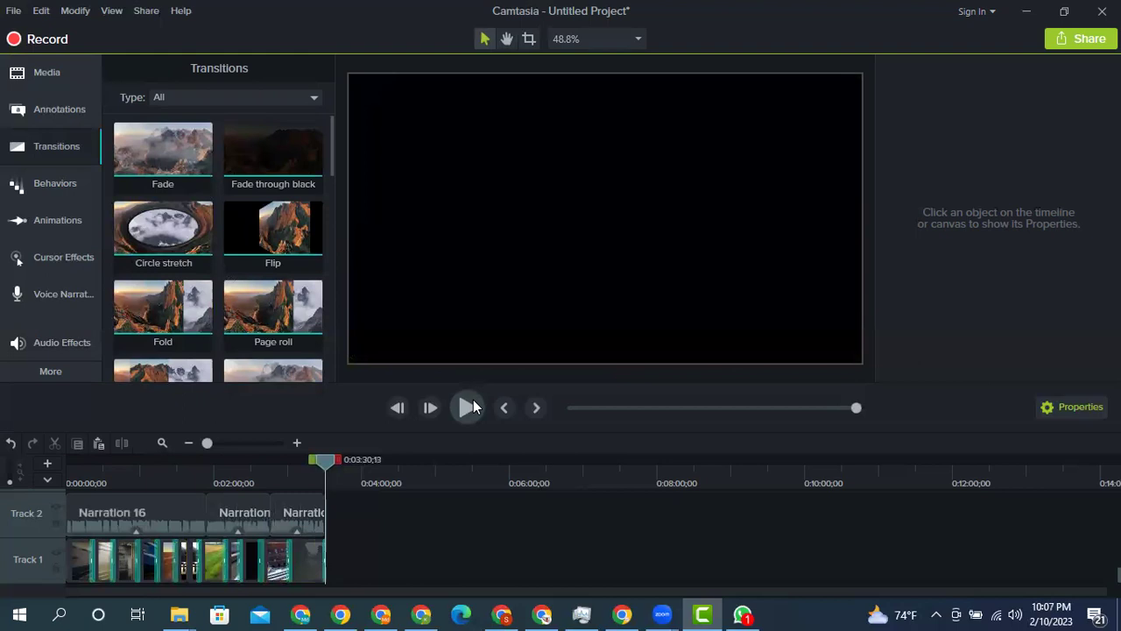
click(469, 407)
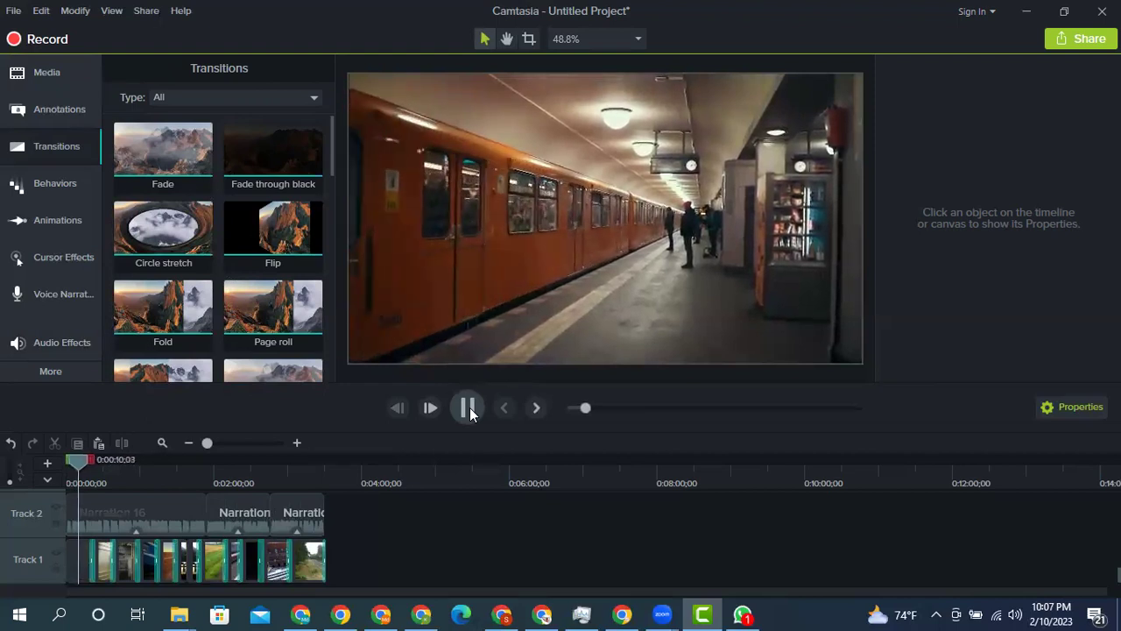
click(470, 409)
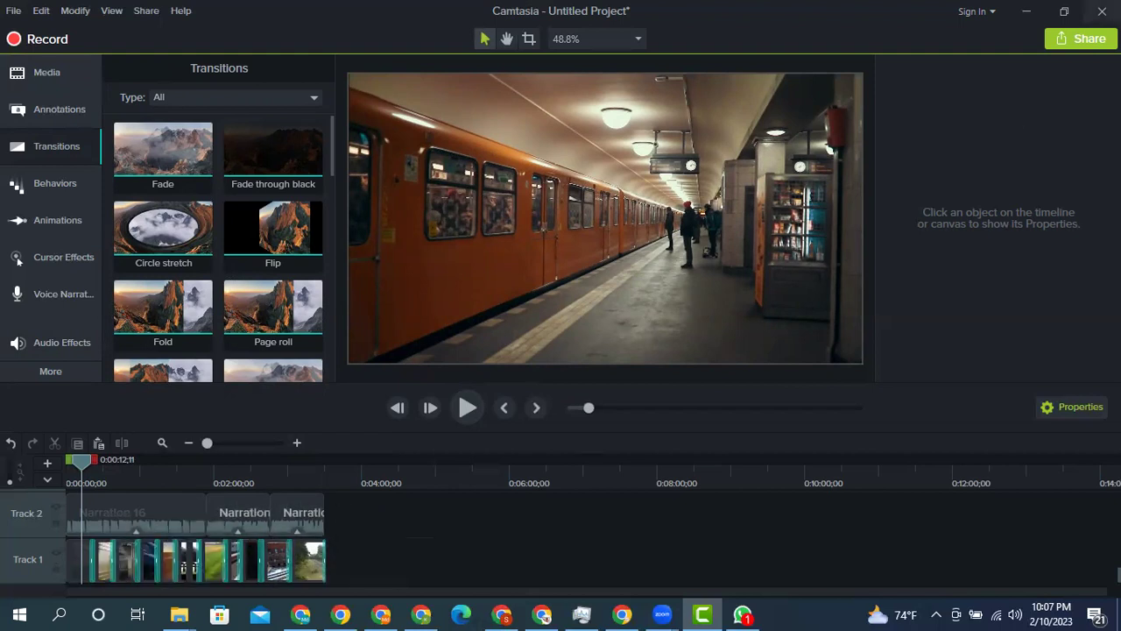
click(1083, 42)
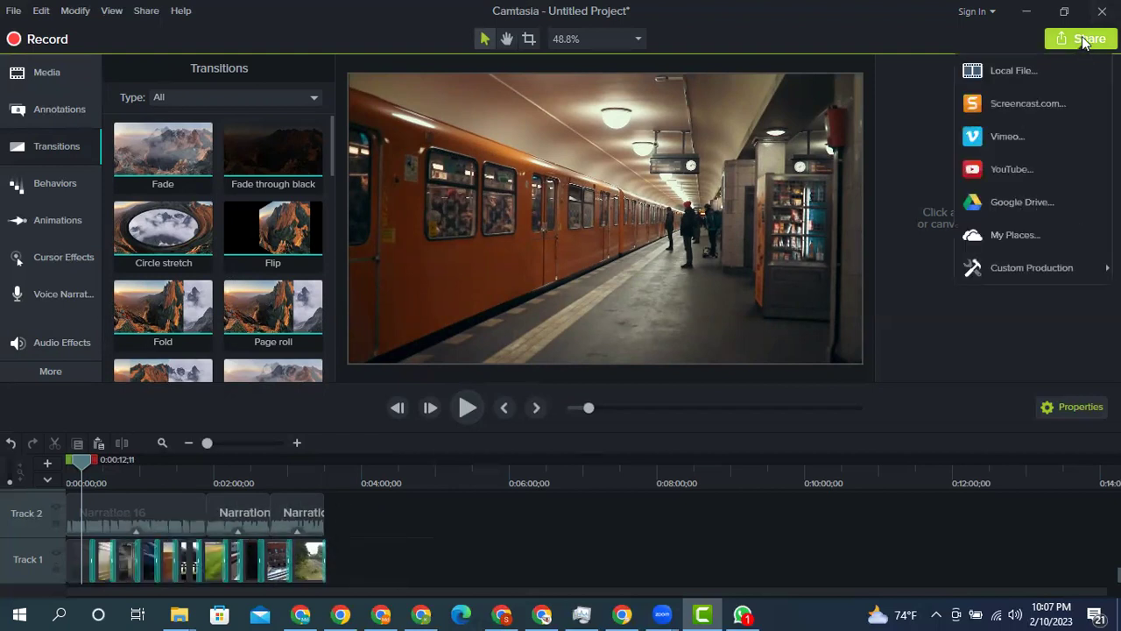
- Render the project to a local file named TRAIN, keeping the default 1280x720 settings
click(1030, 68)
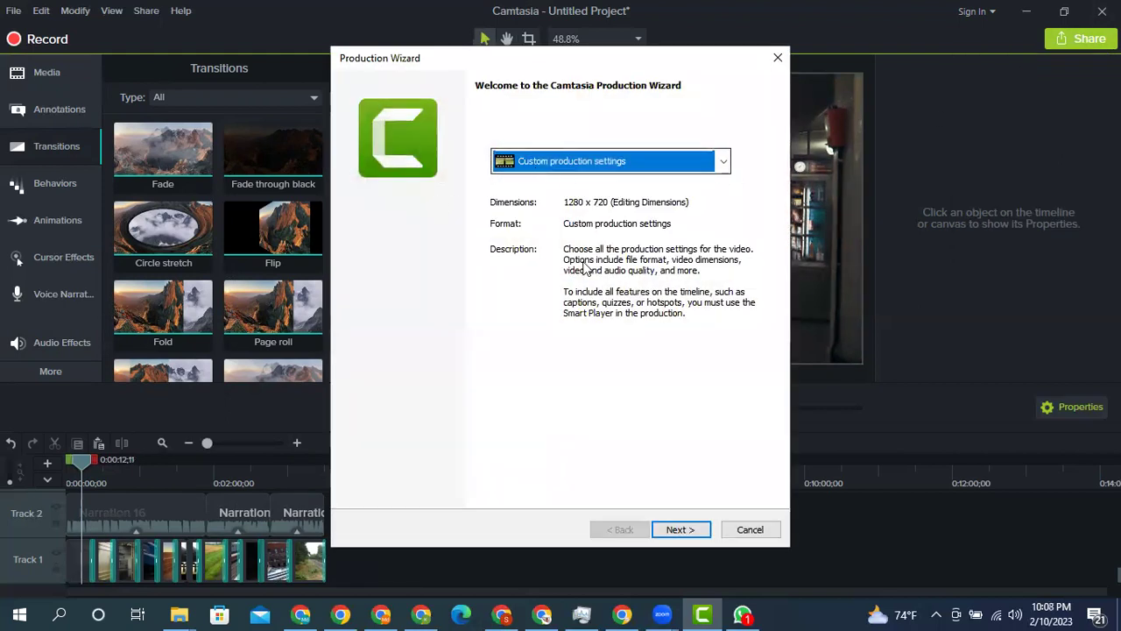
click(673, 537)
click(674, 537)
click(674, 536)
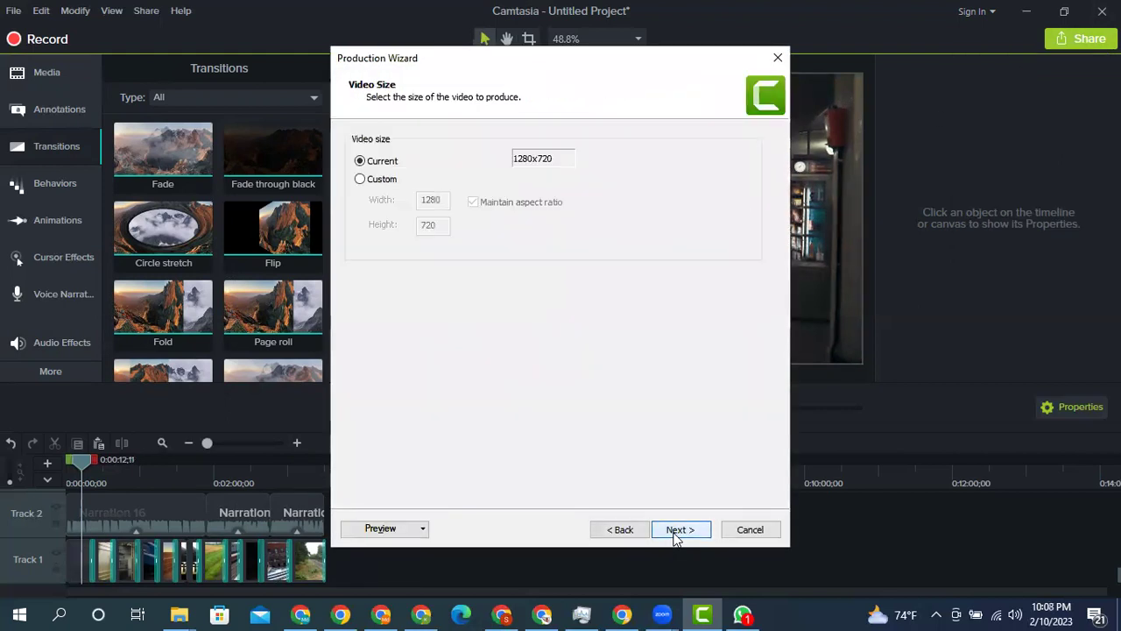
click(676, 537)
click(675, 537)
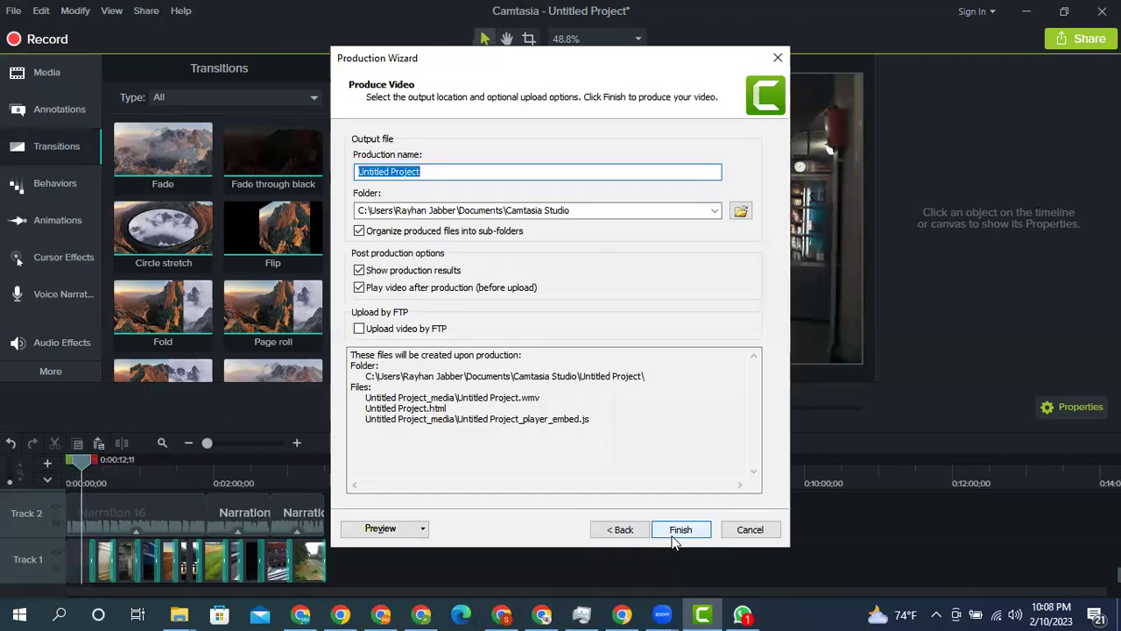
text(TRAIN)
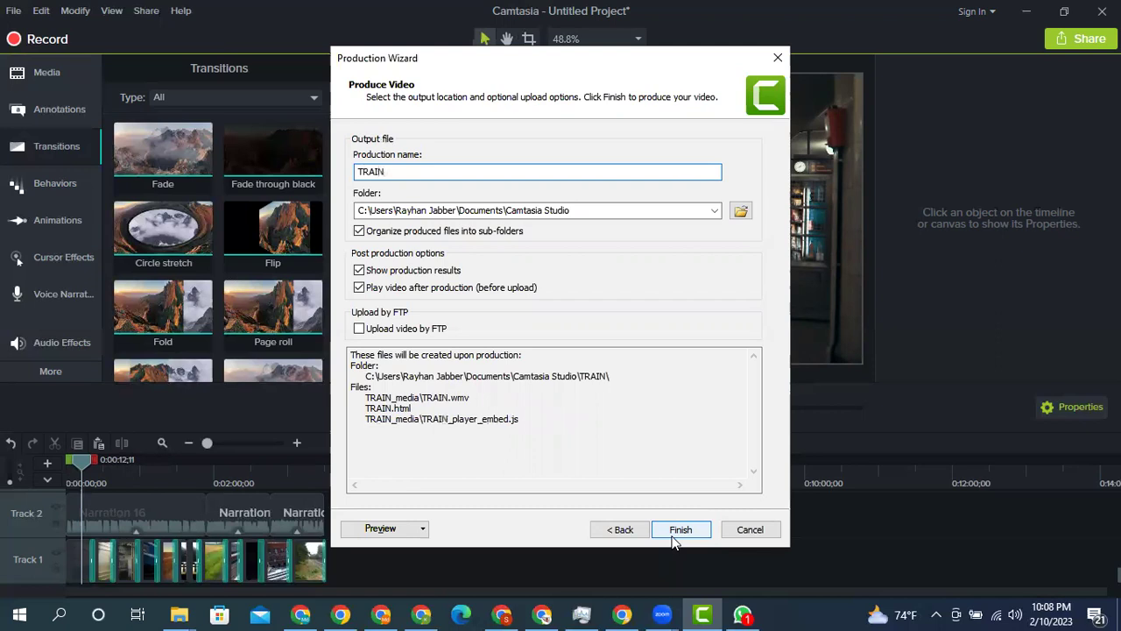
click(674, 536)
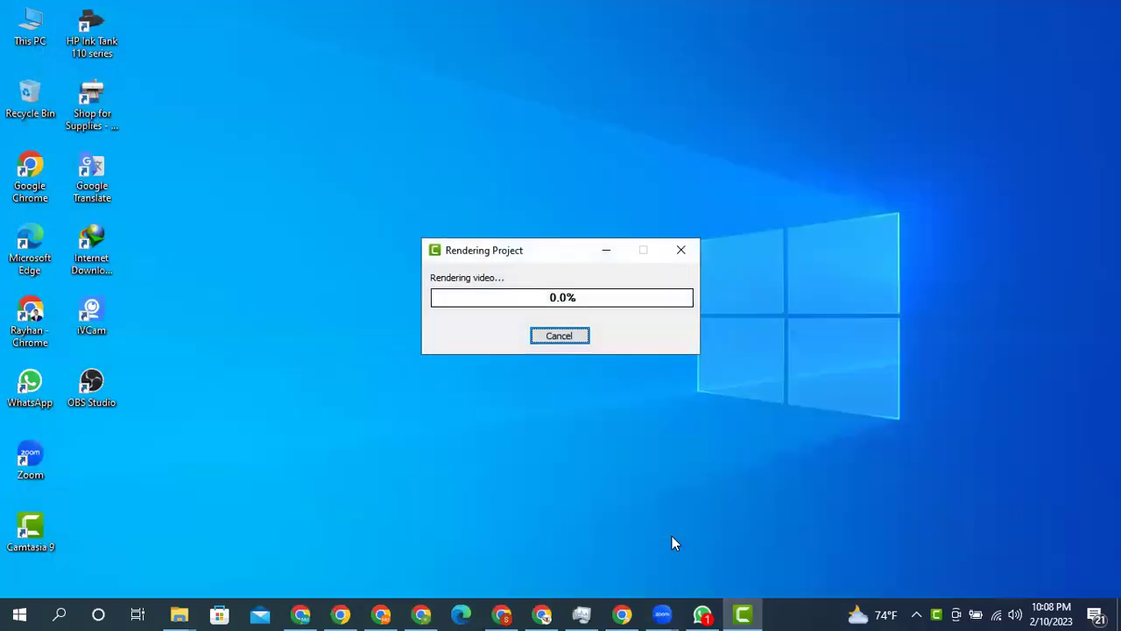